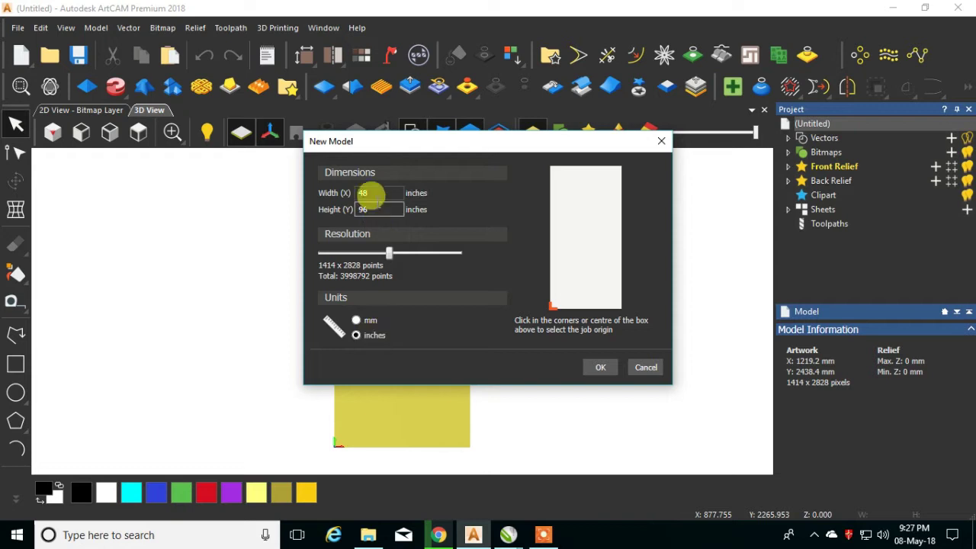
Create a new model 24 inches wide and 10 inches high, with its units switched to mm.
left_click_drag(374, 192, 340, 215)
type("24")
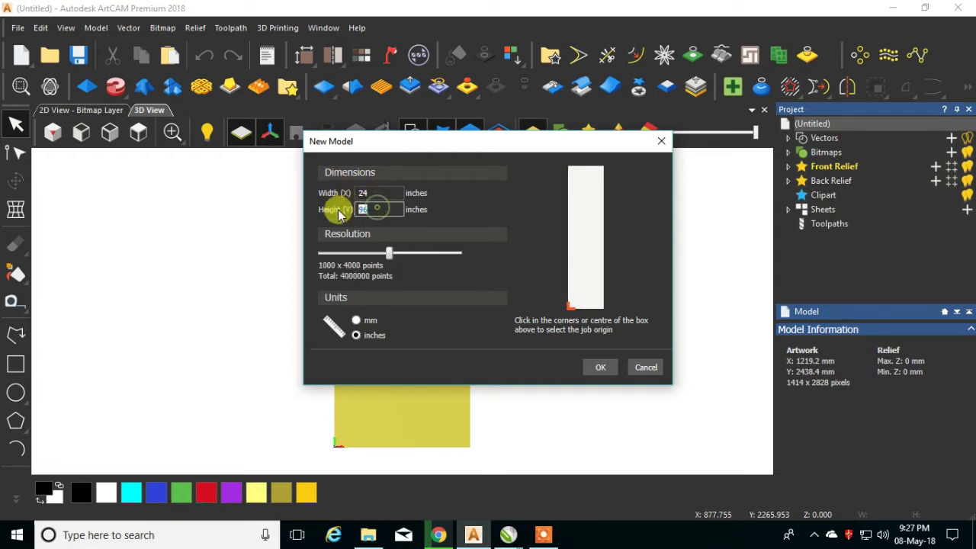
type("10")
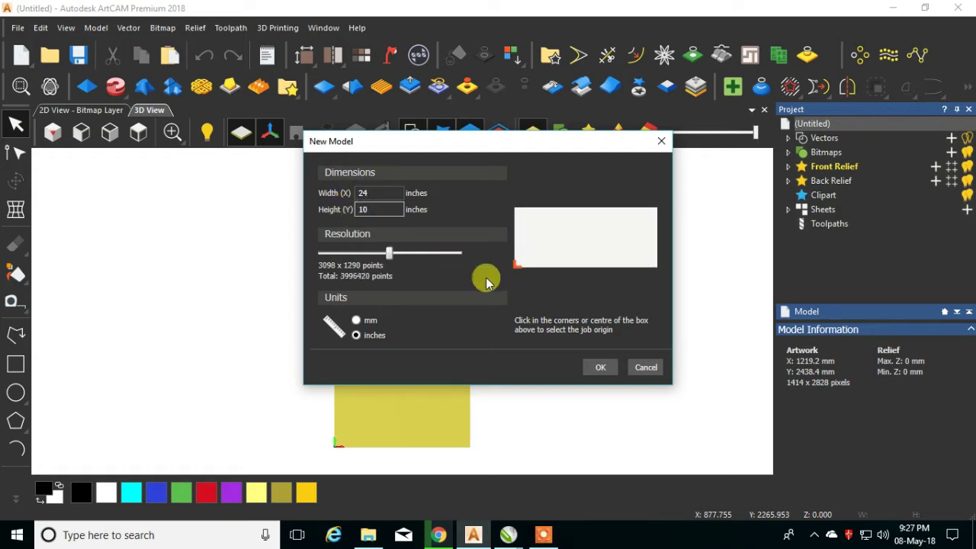
left_click(356, 321)
left_click(600, 367)
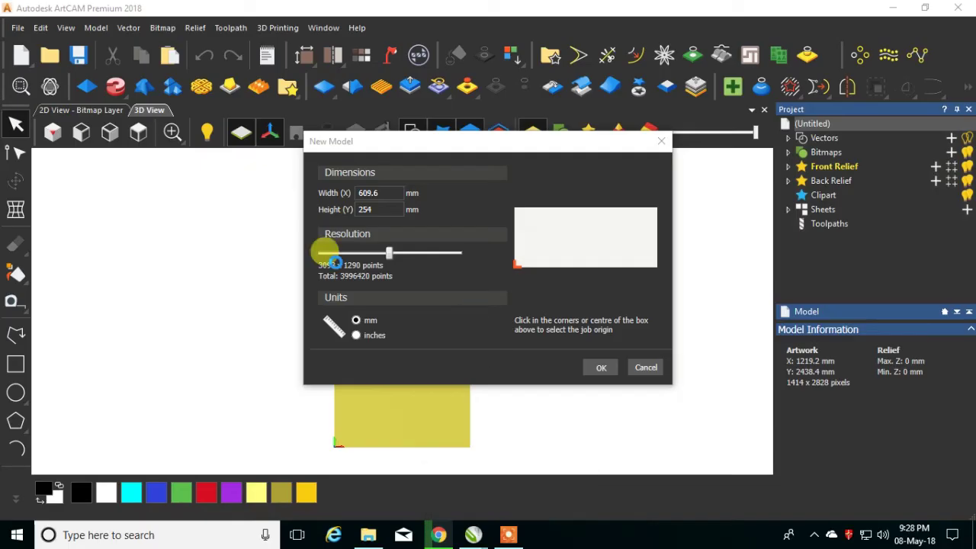
left_click(601, 368)
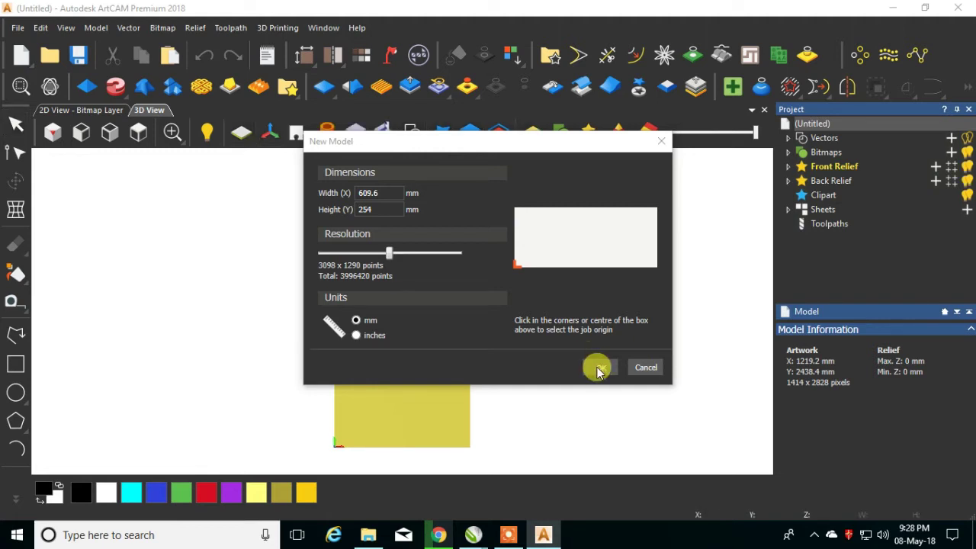
left_click(603, 366)
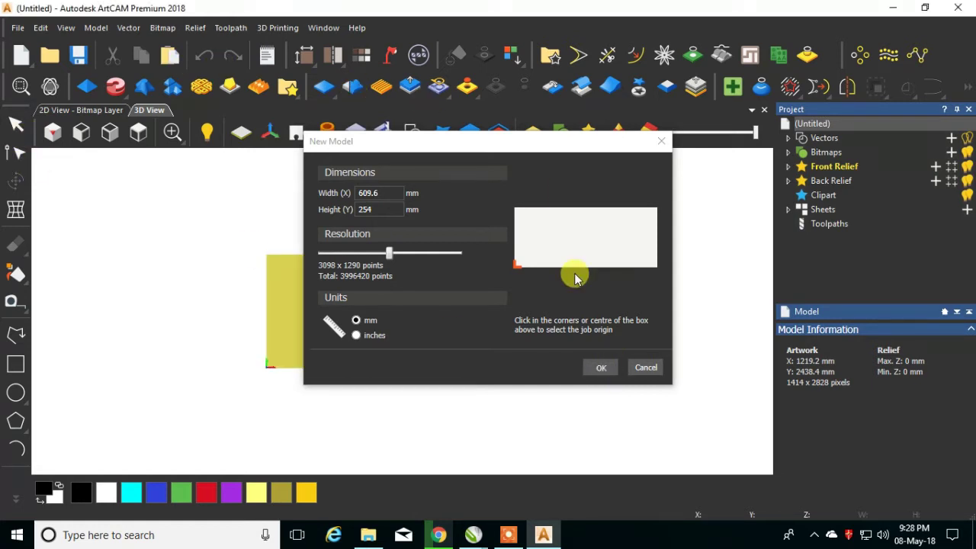
left_click(647, 369)
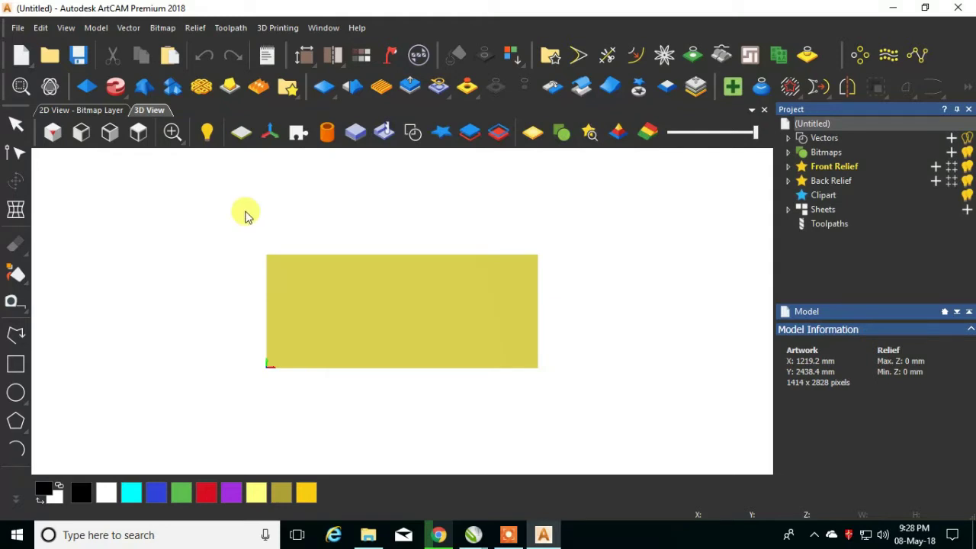
Start a vector import and browse the ex folder on drive D for files whose names begin with 1.
left_click(126, 27)
left_click(139, 52)
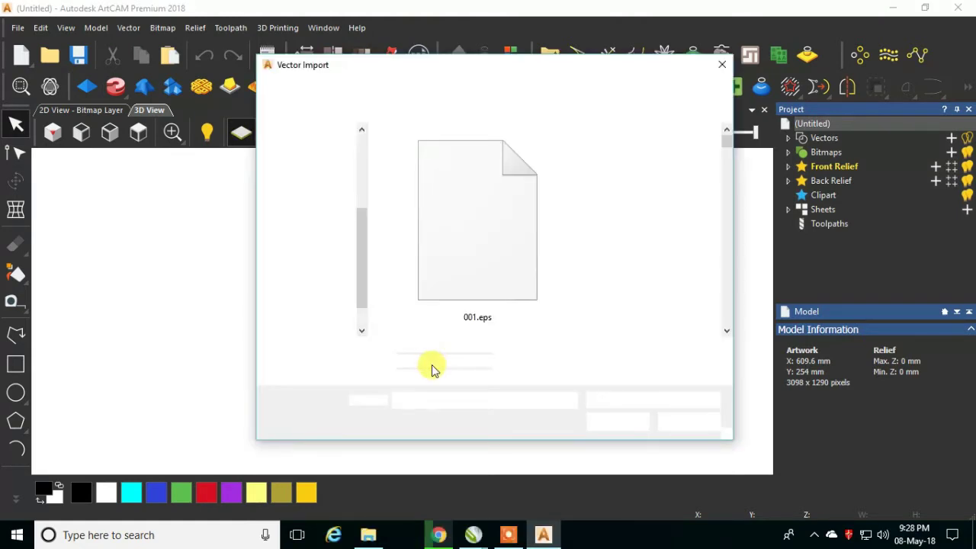
type("1")
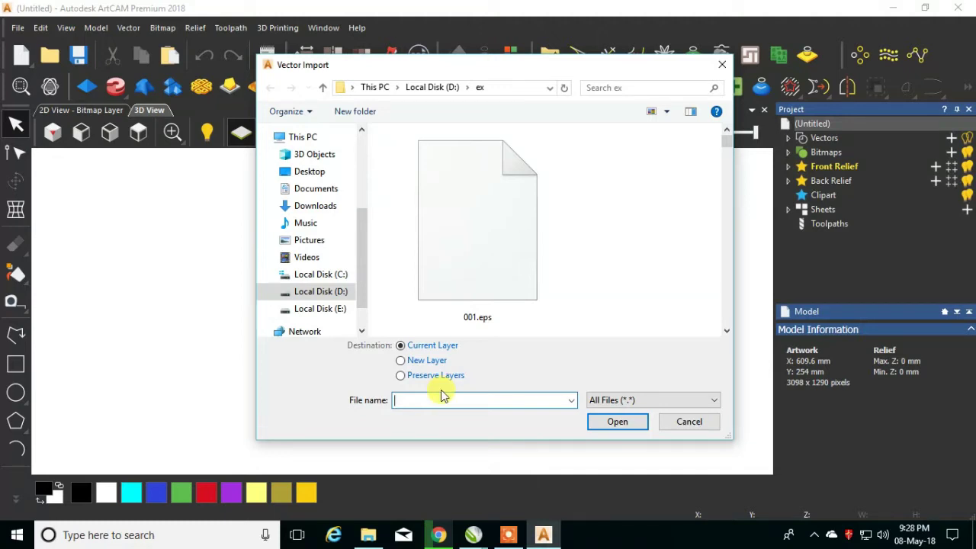
type("1")
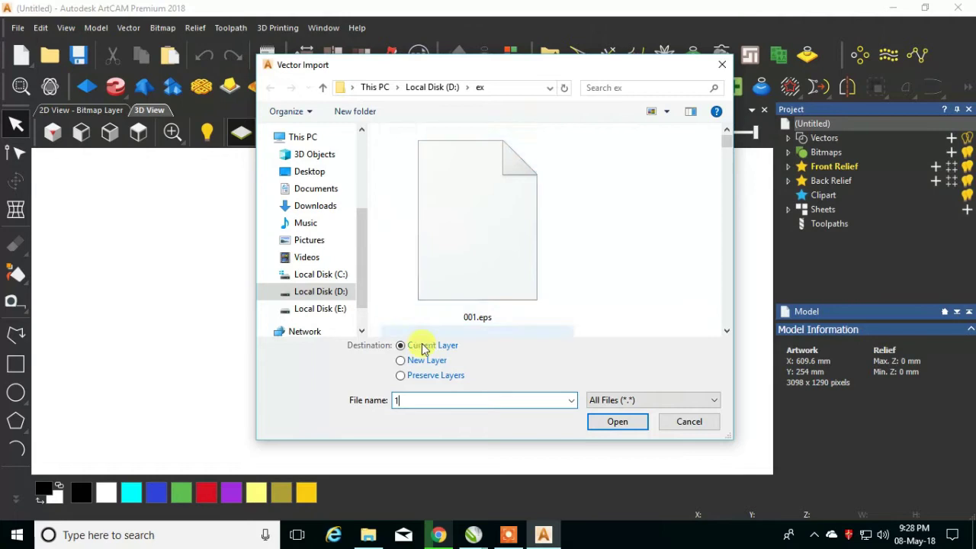
left_click(461, 244)
key("Down")
key("Down")
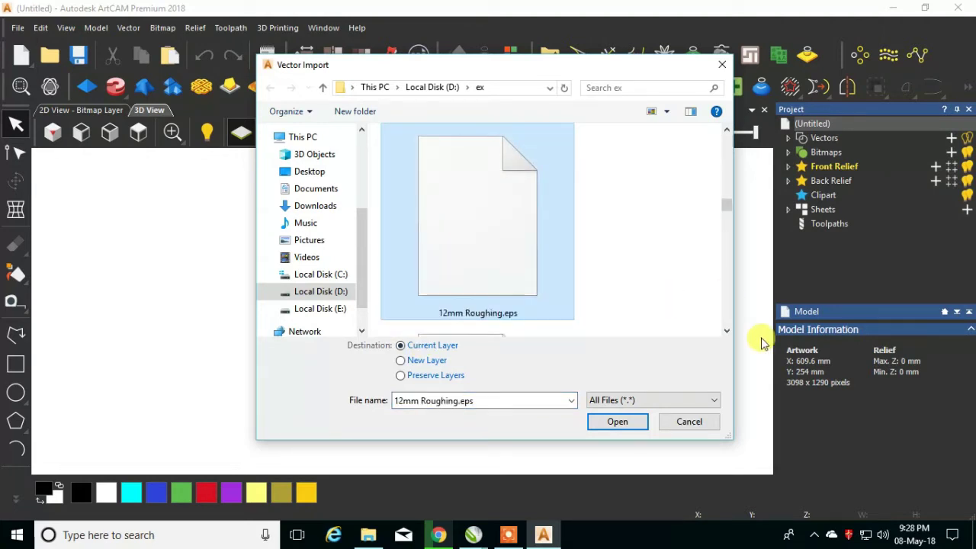
key("Up")
key("Down")
key("Down")
key("Down")
key("Down")
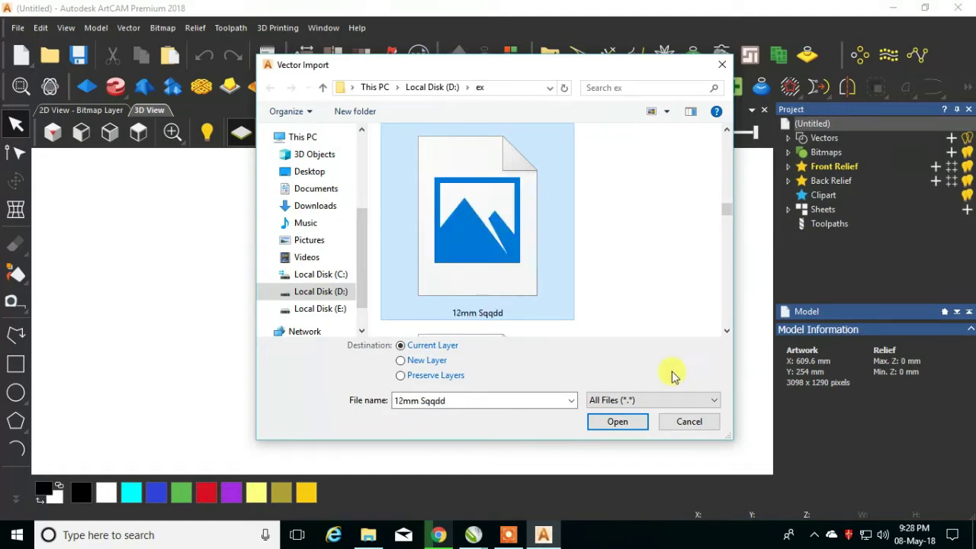
key("Down")
key("Down")
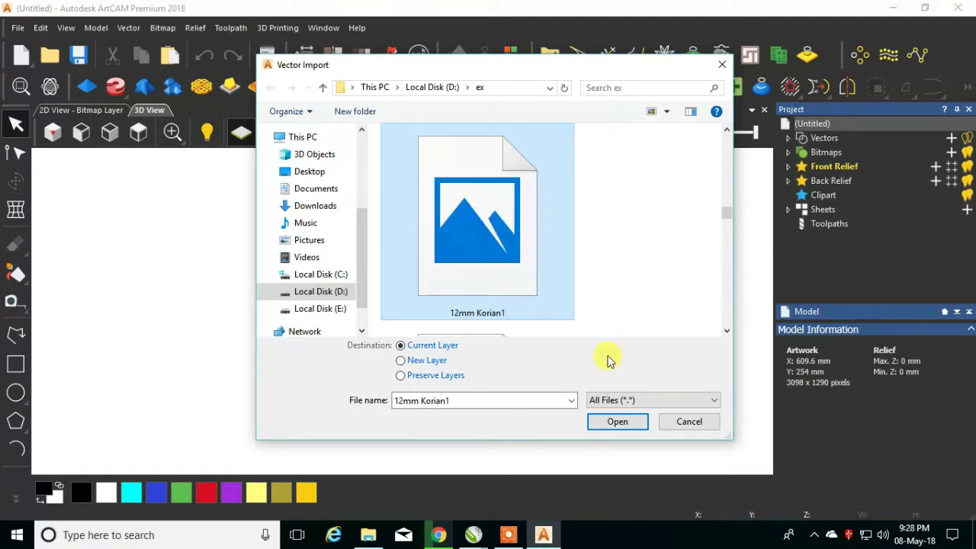
Import 1.dwg into the current layer in mm, centred in the model, with vectors automatically rejoined at 0.01 mm tolerance.
left_click(470, 400)
type("1")
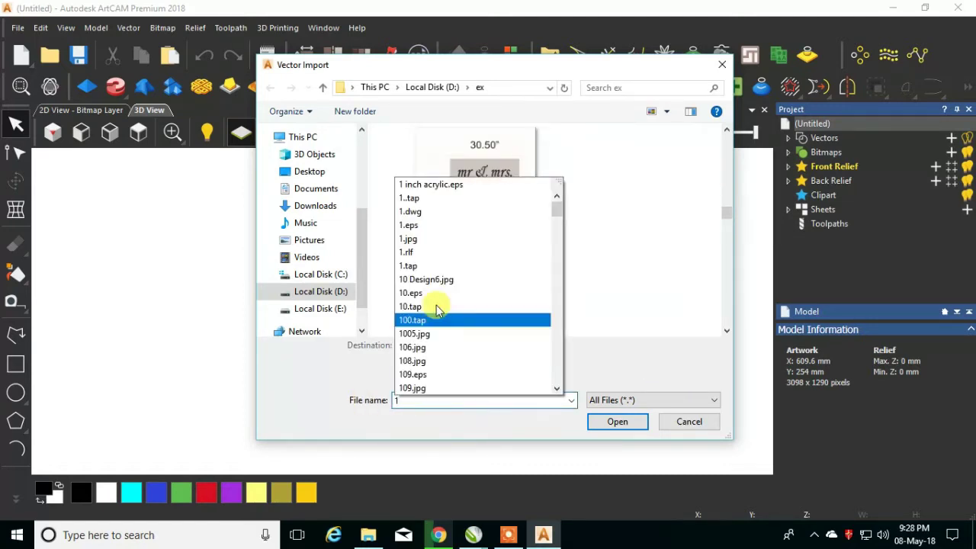
left_click(427, 211)
key("Return")
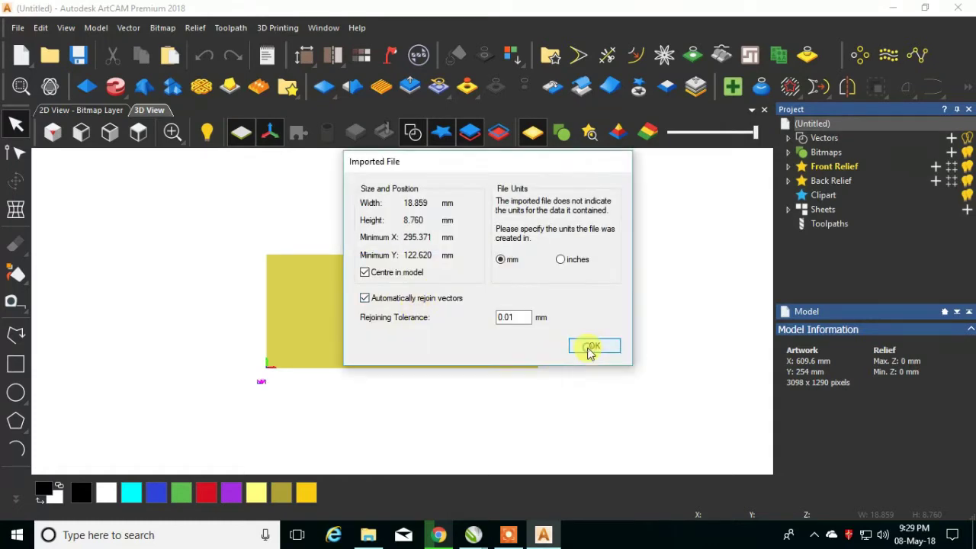
left_click(587, 348)
key("F9")
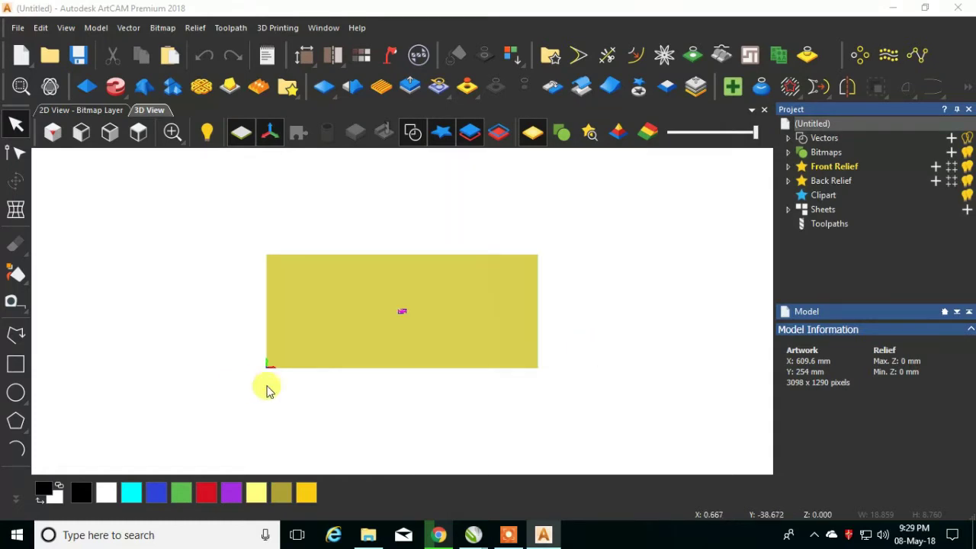
Scale the imported flower vectors to a width of 1000 mm, maintaining the aspect ratio.
scroll(268, 387, "up", 2)
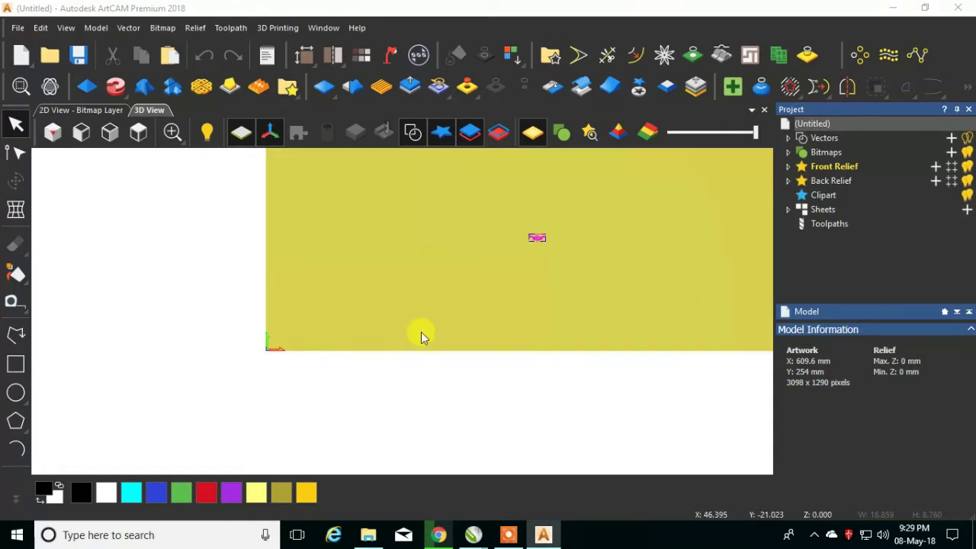
scroll(545, 238, "up", 3)
left_click(545, 238)
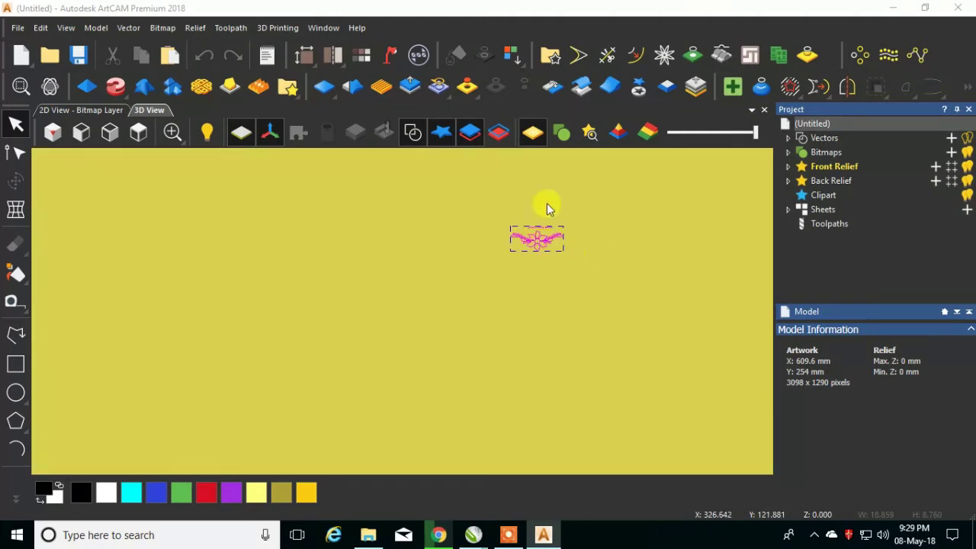
left_click(13, 180)
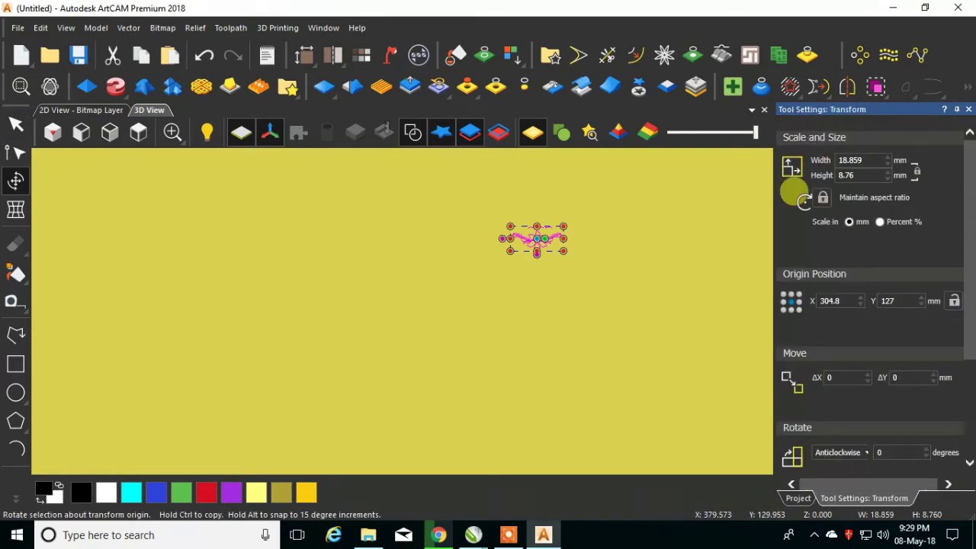
double_click(855, 161)
type("1000")
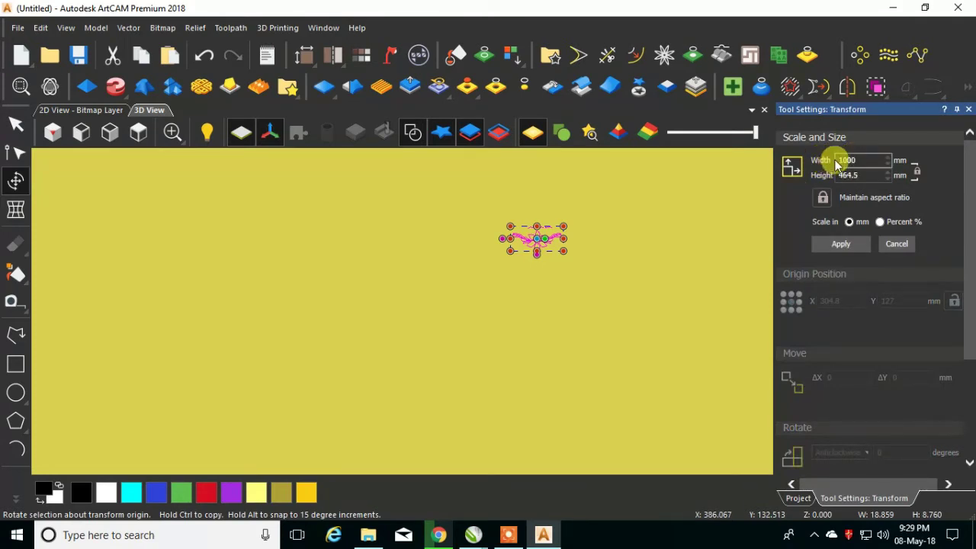
left_click(839, 244)
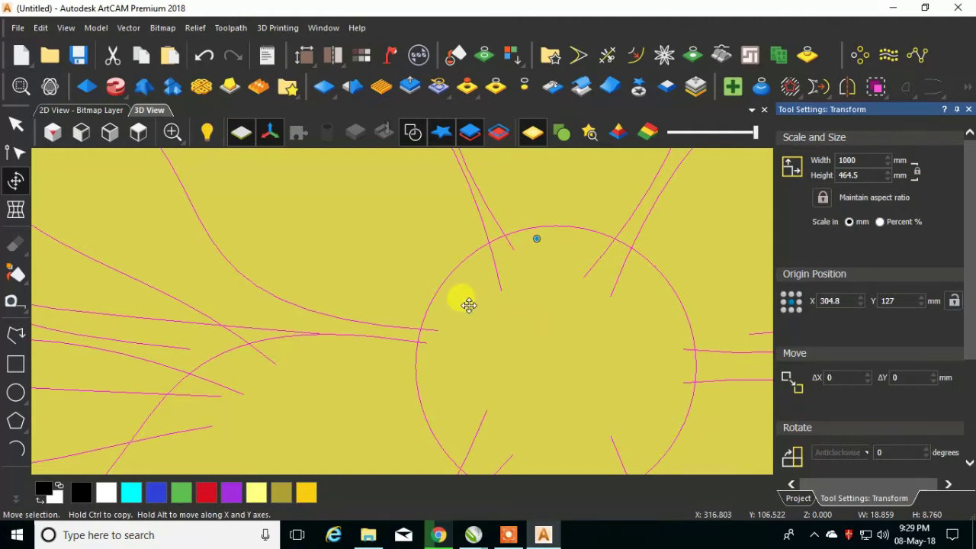
Reduce the flower vectors' width to 400 mm with the aspect ratio maintained, and return to the Select tool.
scroll(469, 305, "down", 4)
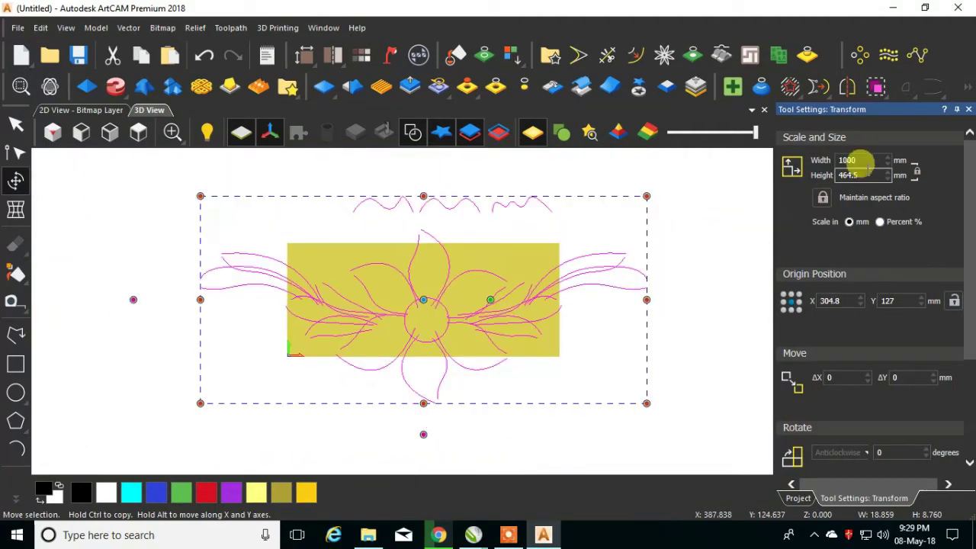
double_click(862, 160)
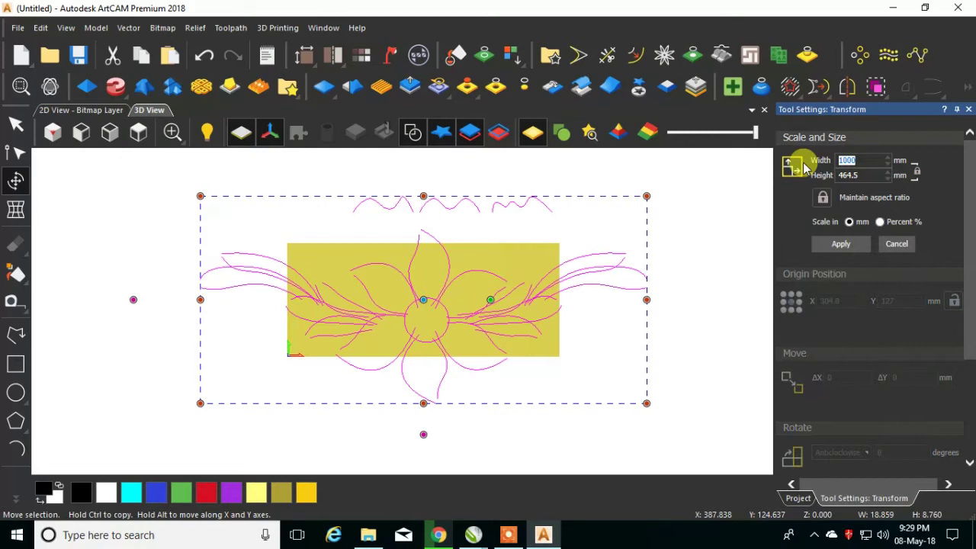
left_click(835, 243)
scroll(440, 300, "up", 1)
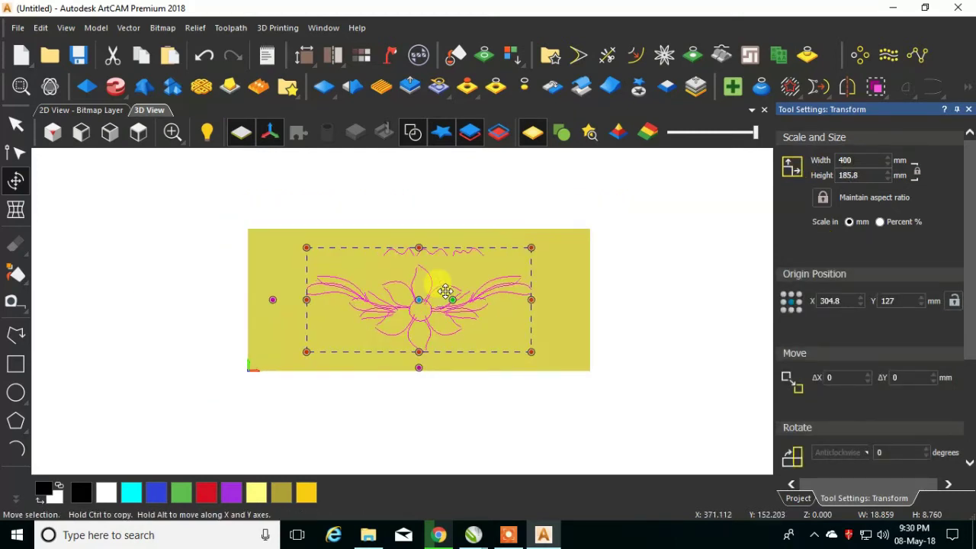
scroll(442, 291, "down", 1)
left_click(16, 131)
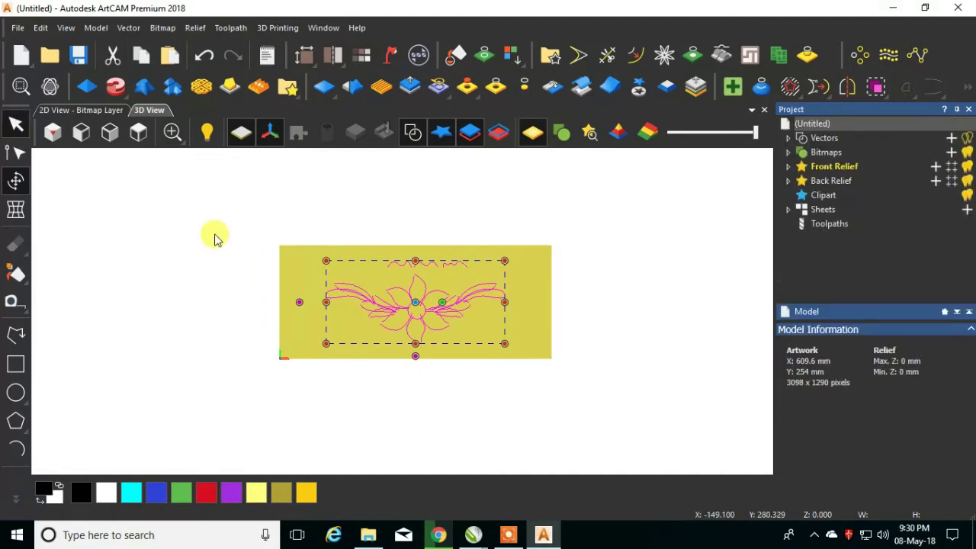
Show the Select Tool settings, turn off Twiddle in 3D, and deselect the flower vectors.
scroll(388, 309, "up", 1)
scroll(392, 275, "down", 1)
left_click_drag(395, 246, 418, 229)
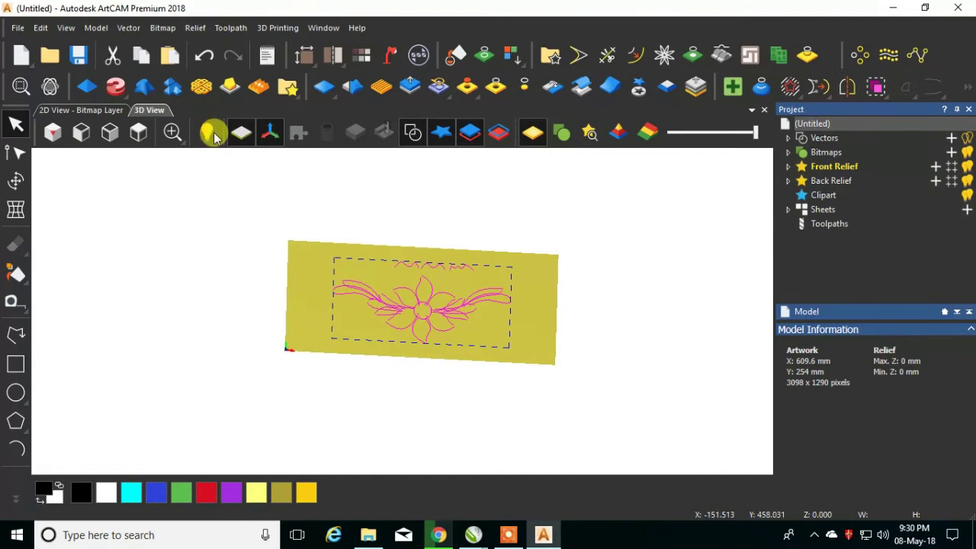
left_click(318, 28)
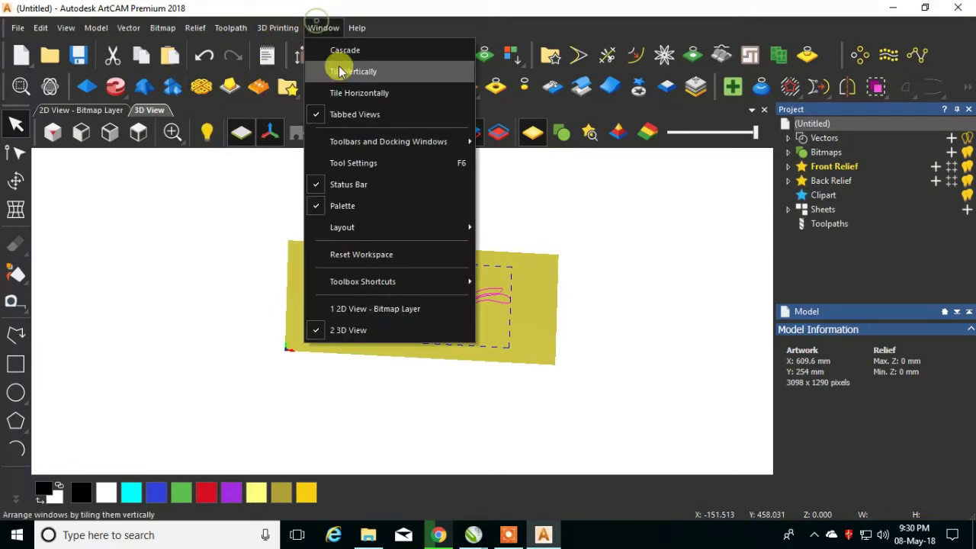
mouse_move(351, 142)
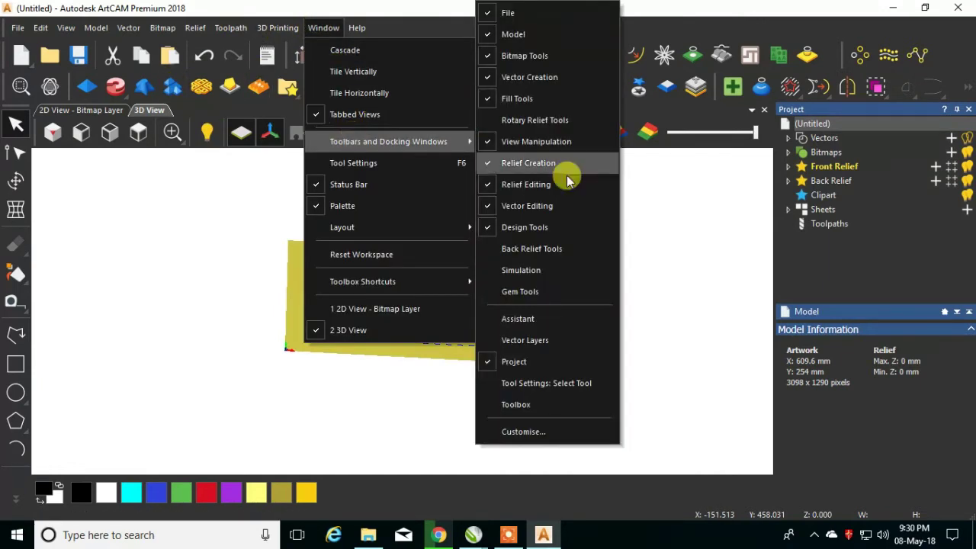
left_click(534, 382)
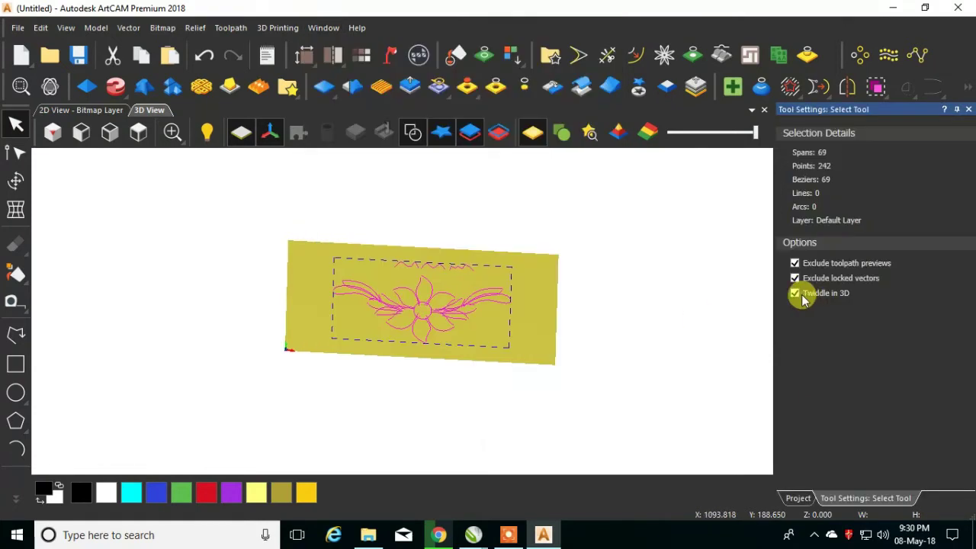
left_click(801, 297)
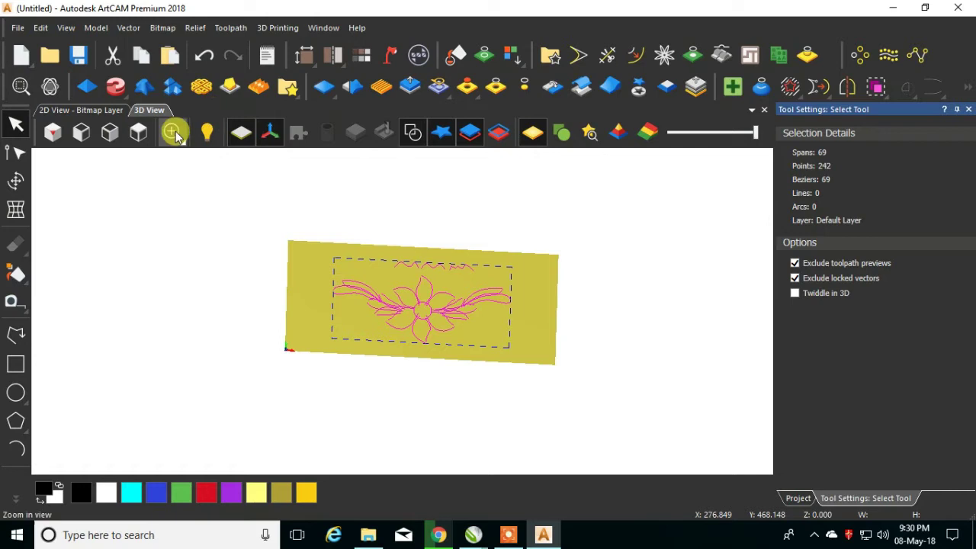
left_click(138, 134)
left_click(338, 313)
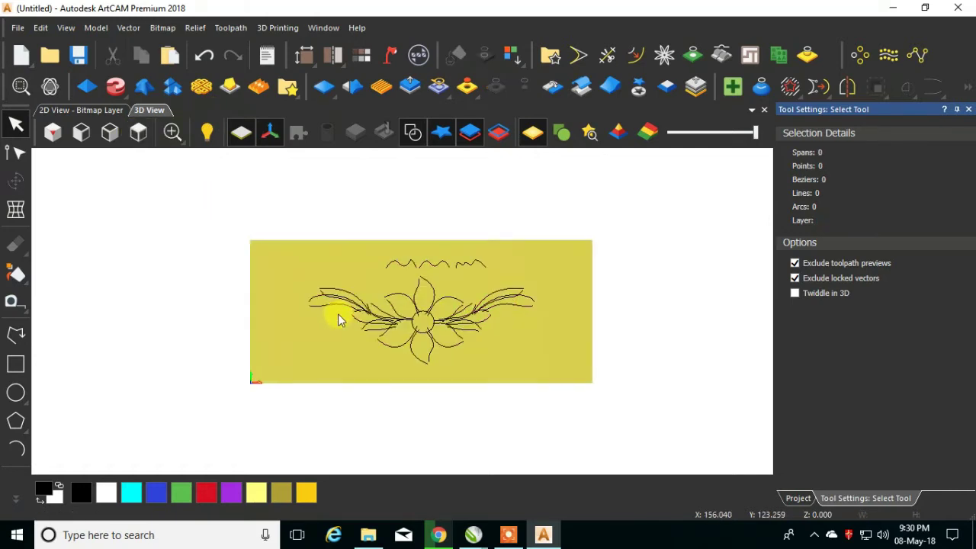
scroll(358, 313, "up", 4)
scroll(465, 337, "down", 2)
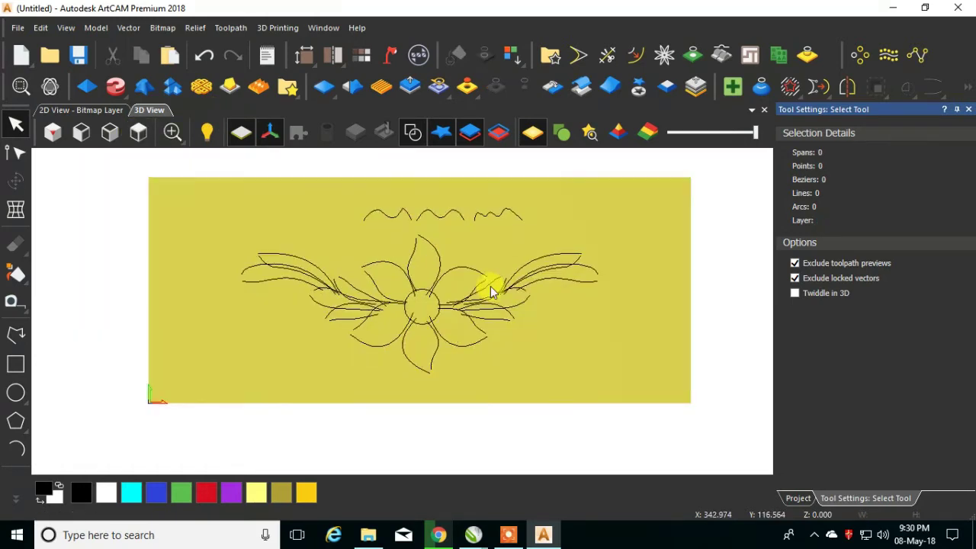
scroll(405, 290, "up", 3)
scroll(389, 276, "down", 3)
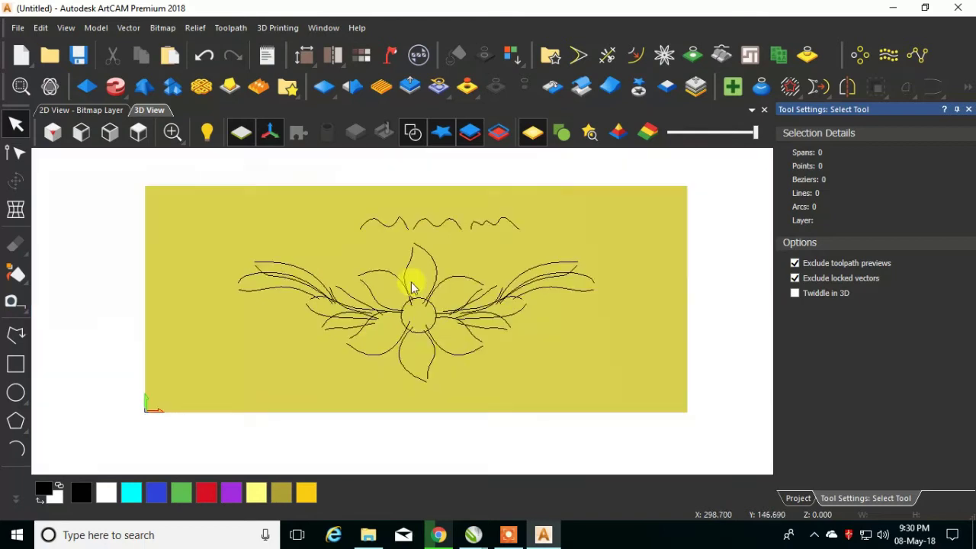
Close the Untitled-1 CorelDRAW document and switch to 3D model.cdr in CorelDRAW, showing the traced flower design.
mouse_move(474, 530)
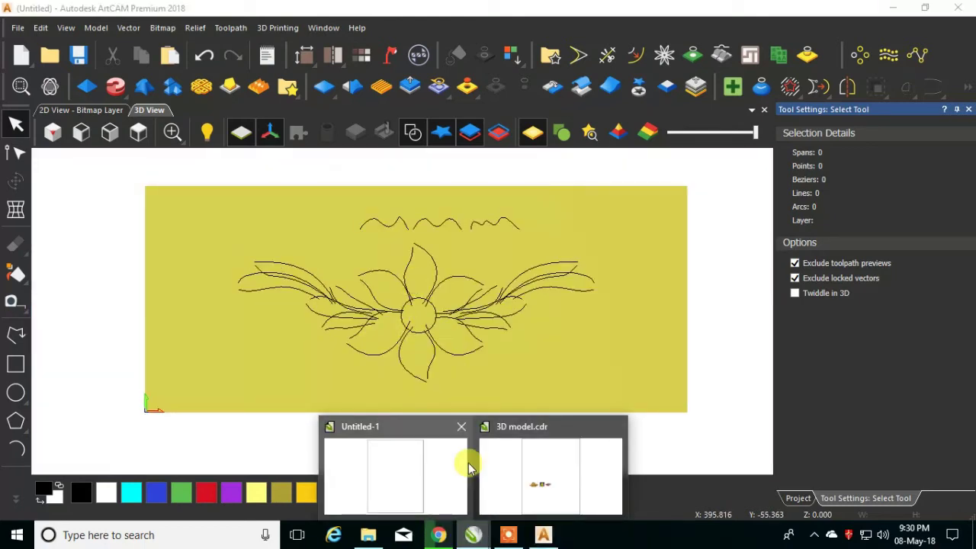
left_click(460, 427)
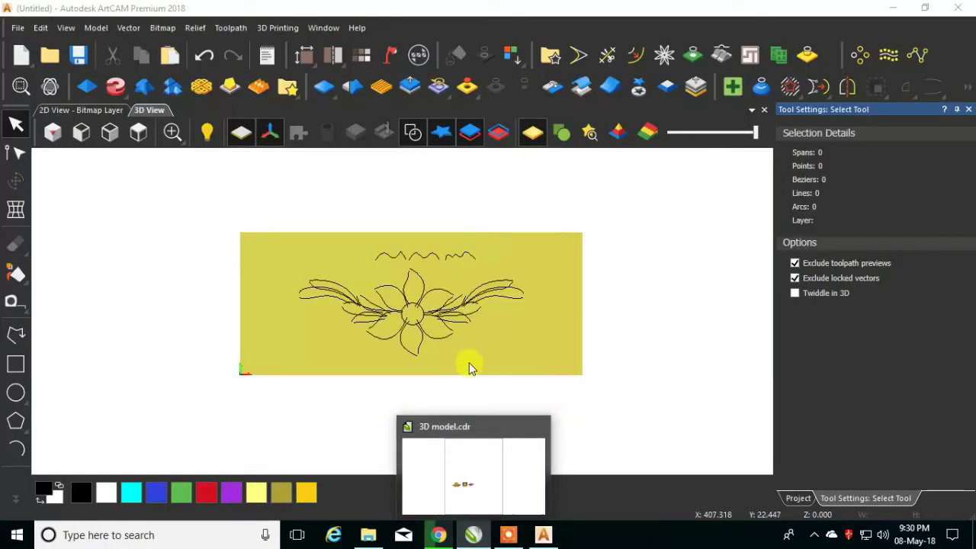
left_click(473, 477)
scroll(386, 389, "down", 1)
scroll(355, 361, "up", 2)
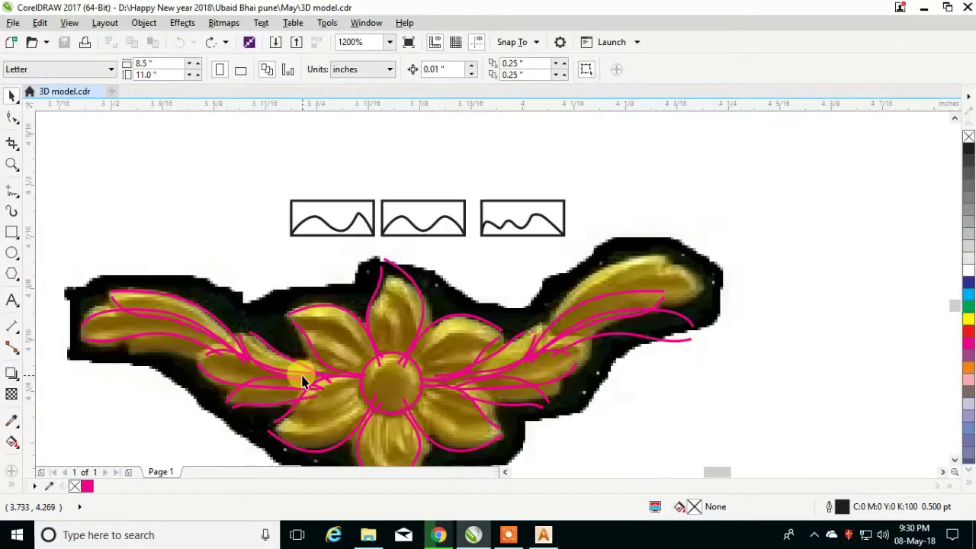
Move the traced magenta flower vectors off the reference flower image to the empty area above it.
scroll(200, 279, "down", 1)
left_click_drag(192, 233, 604, 387)
left_click_drag(371, 360, 632, 183)
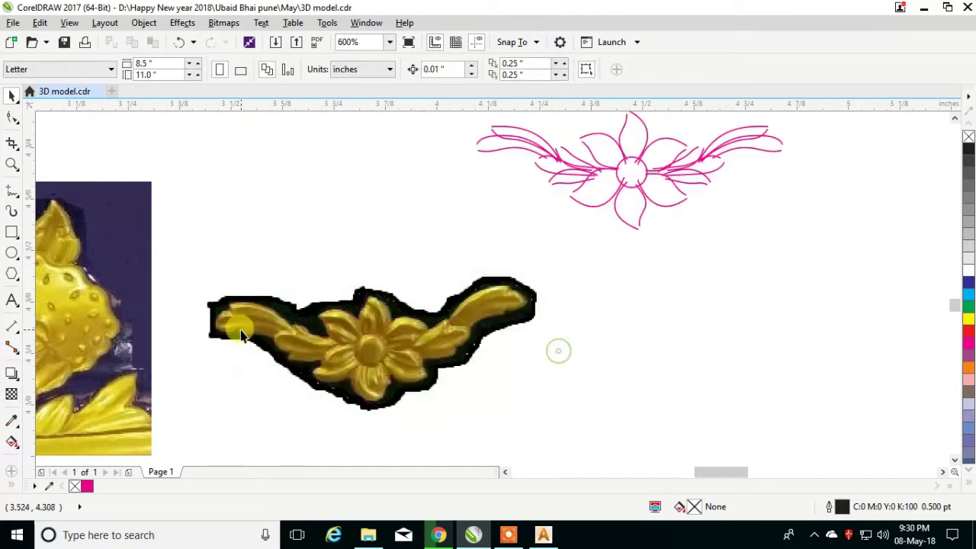
scroll(243, 335, "up", 1)
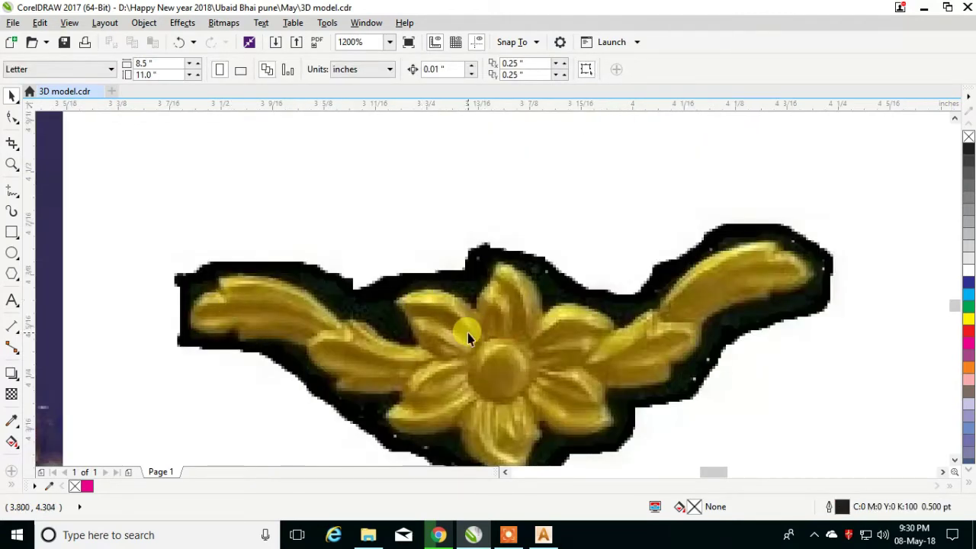
Switch to ArtCAM and select both edge curves of the flower's upper-left petal.
left_click(543, 535)
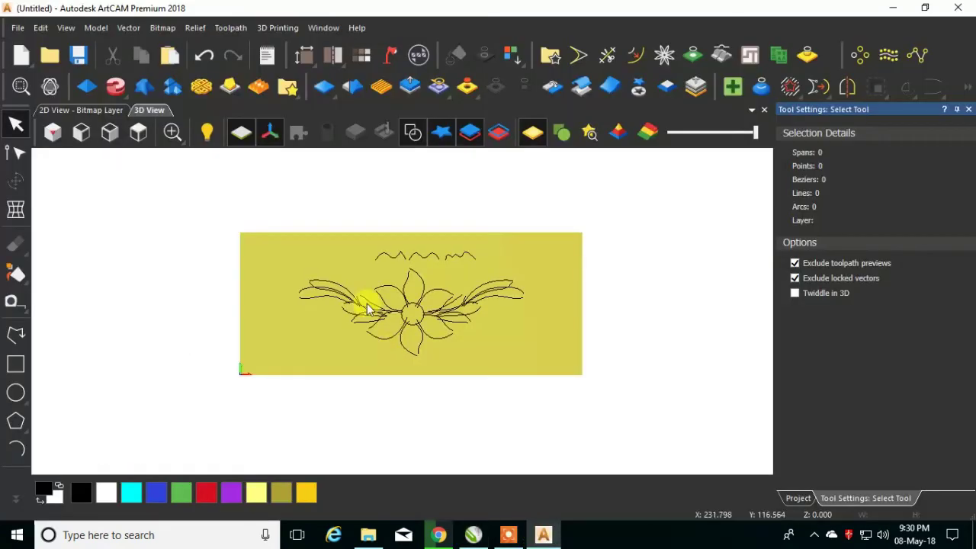
scroll(378, 301, "up", 2)
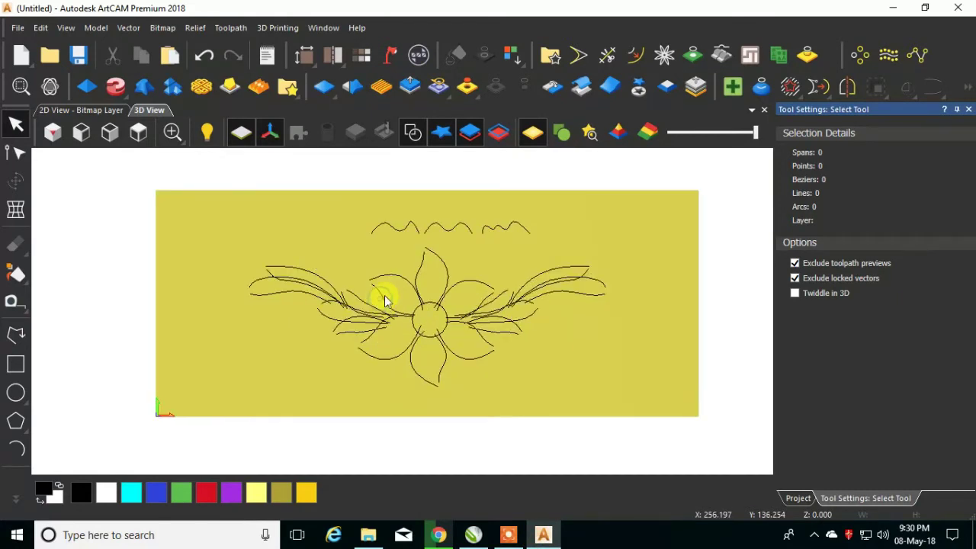
left_click(385, 300)
scroll(390, 291, "up", 1)
left_click(394, 273, "shift")
Start a Two Rail Sweep with the selected petal curves as rails and add the first wave profile as a cross section.
left_click(116, 88)
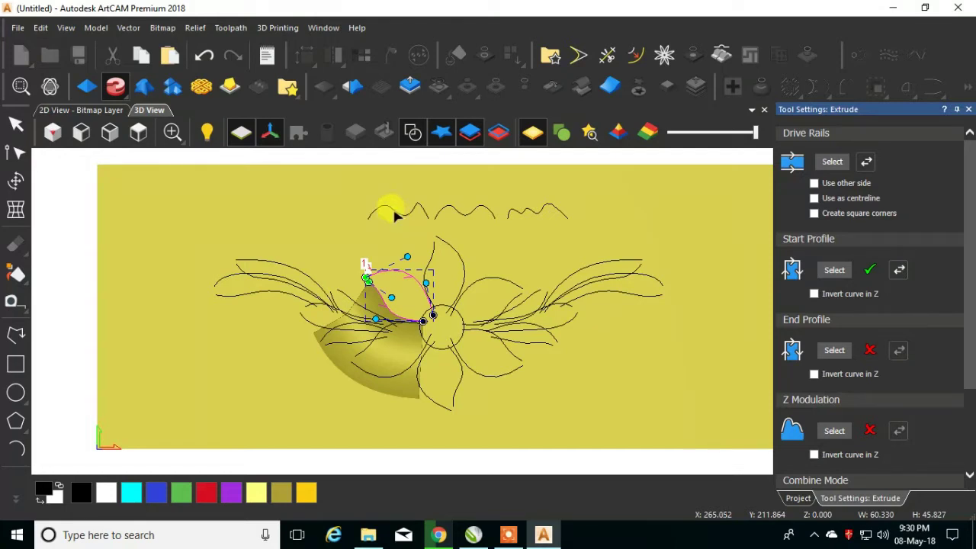
left_click(968, 110)
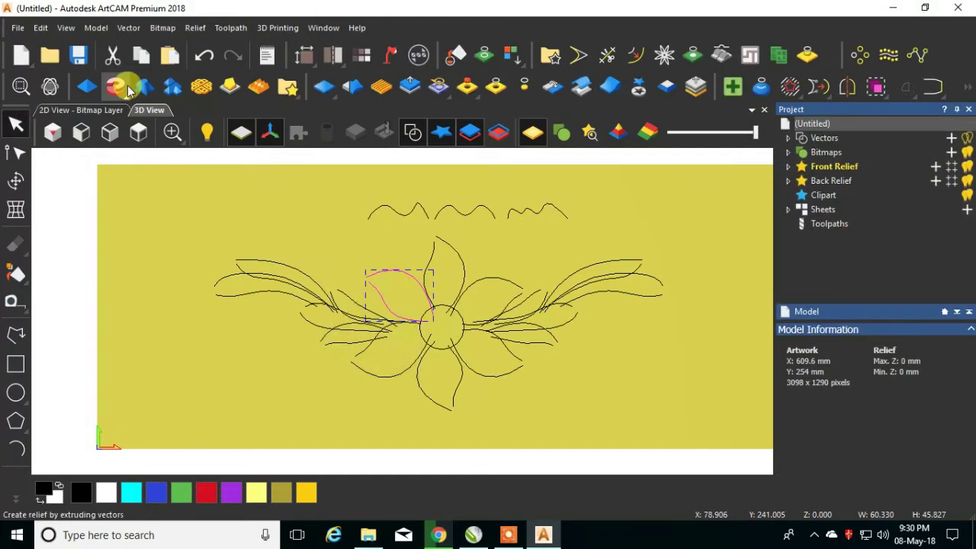
mouse_move(116, 88)
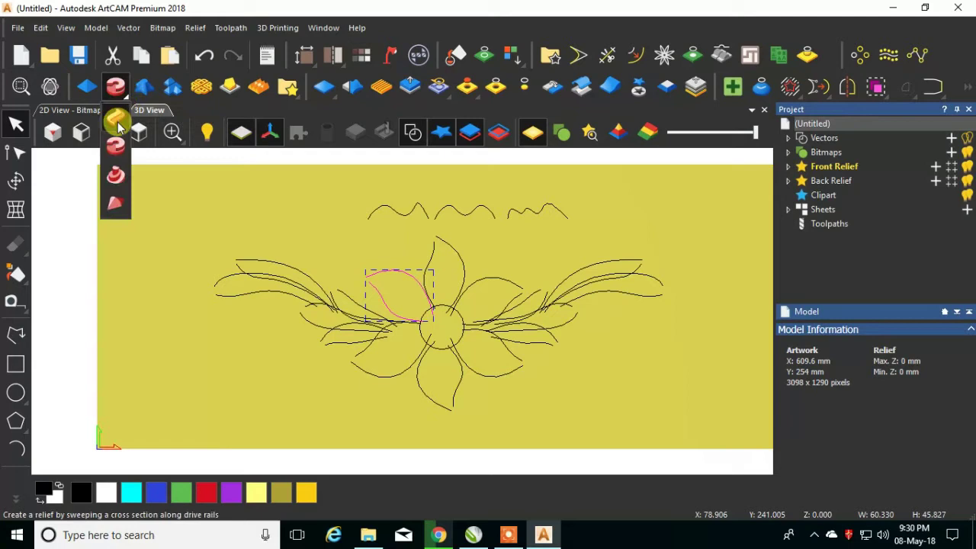
left_click(116, 114)
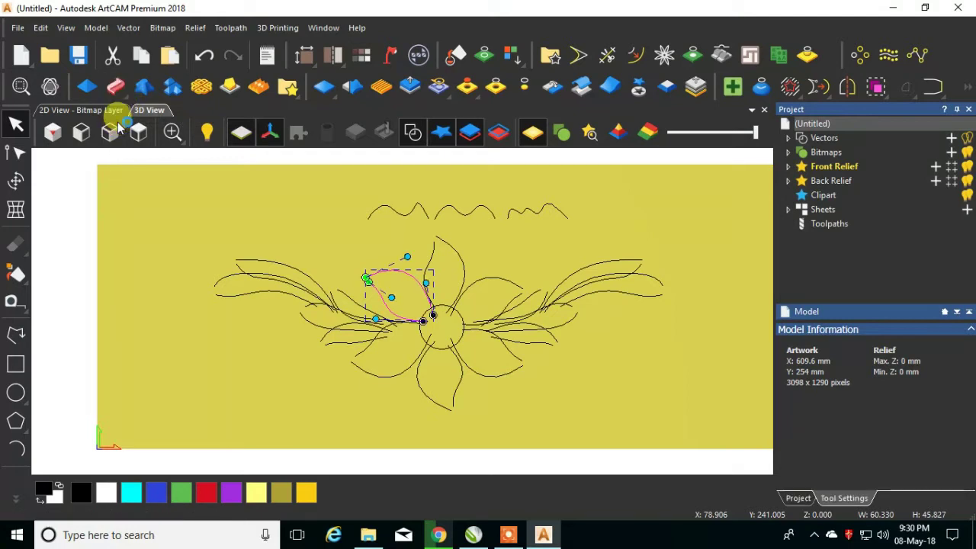
left_click(390, 212)
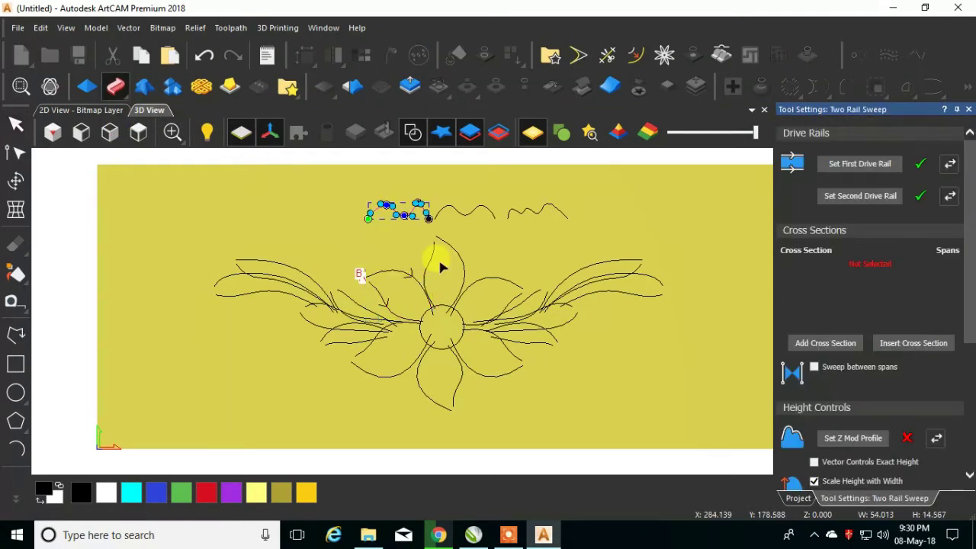
left_click(825, 343)
scroll(402, 291, "up", 2)
scroll(405, 290, "up", 2)
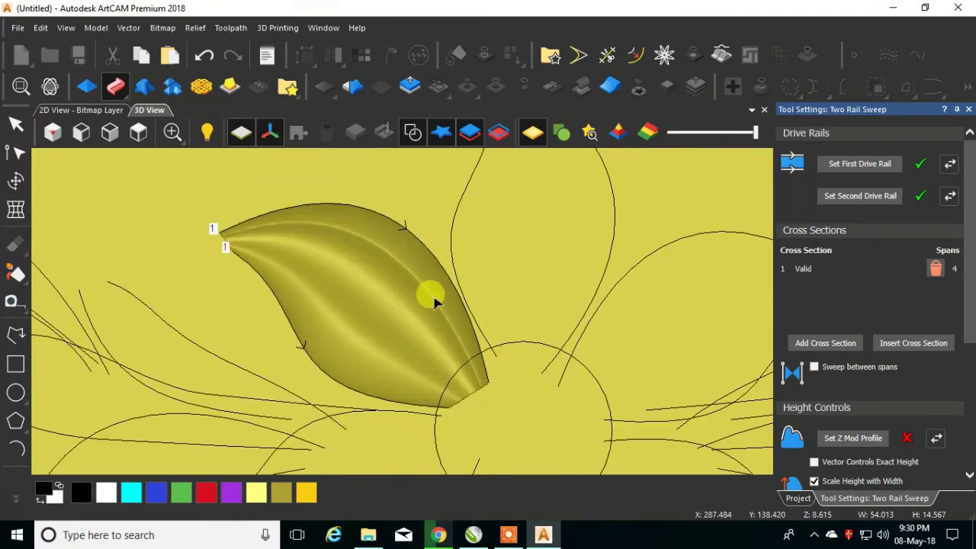
scroll(409, 299, "down", 3)
Add the same wave profile as three more cross sections along the upper-left petal.
left_click(867, 342)
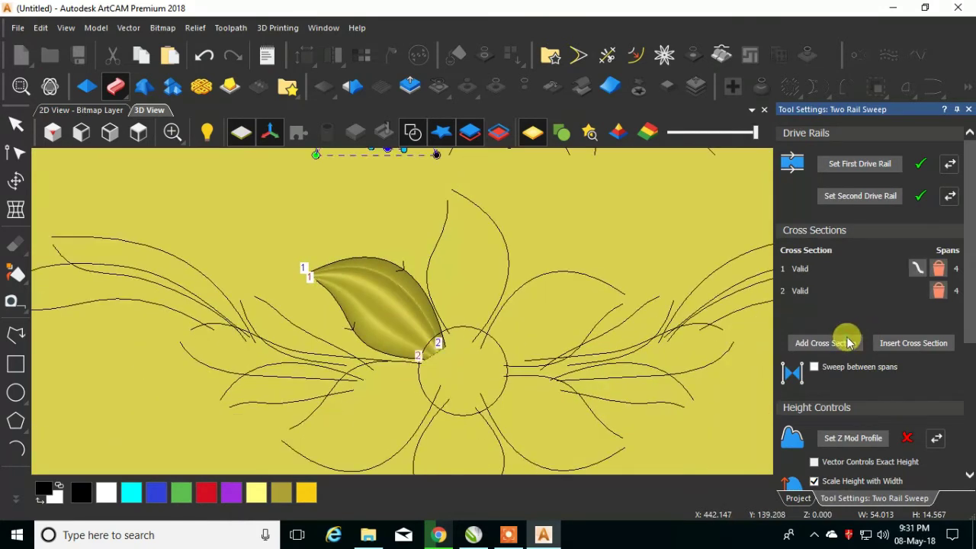
left_click(842, 343)
scroll(376, 279, "up", 1)
left_click_drag(368, 250, 393, 255)
scroll(427, 353, "up", 1)
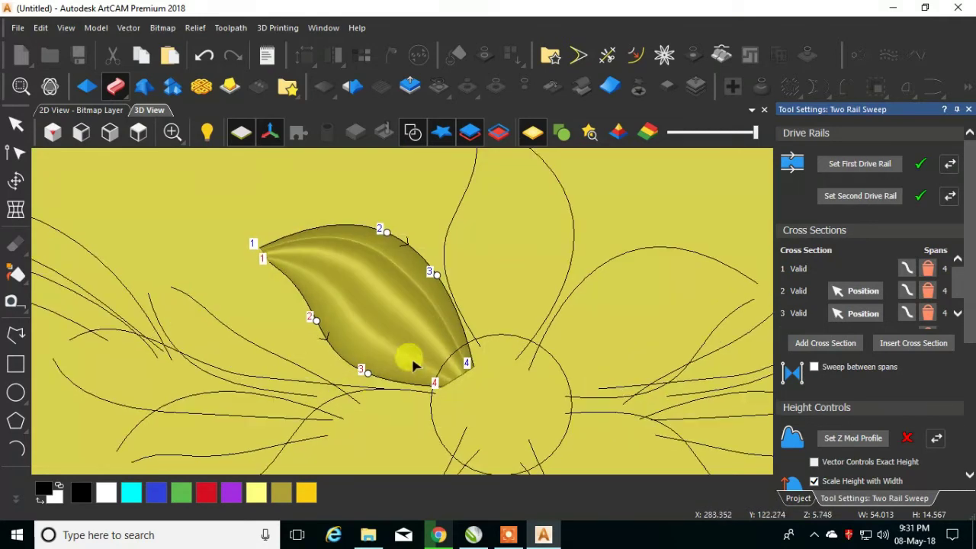
Shift cross section points 2 and 3 on the petal's lower rail and point 3 on its upper rail.
left_click(486, 538)
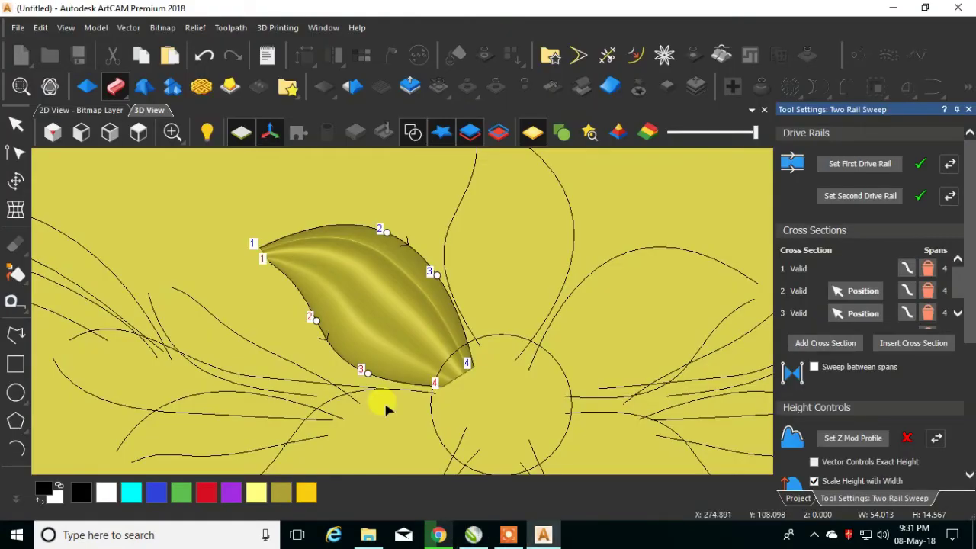
left_click_drag(367, 372, 397, 379)
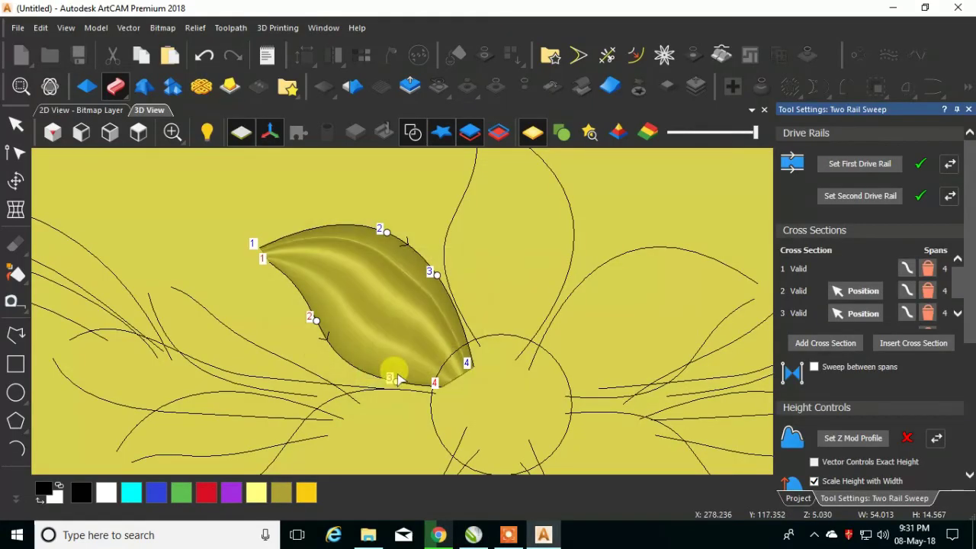
left_click(314, 320)
left_click_drag(319, 327, 377, 385)
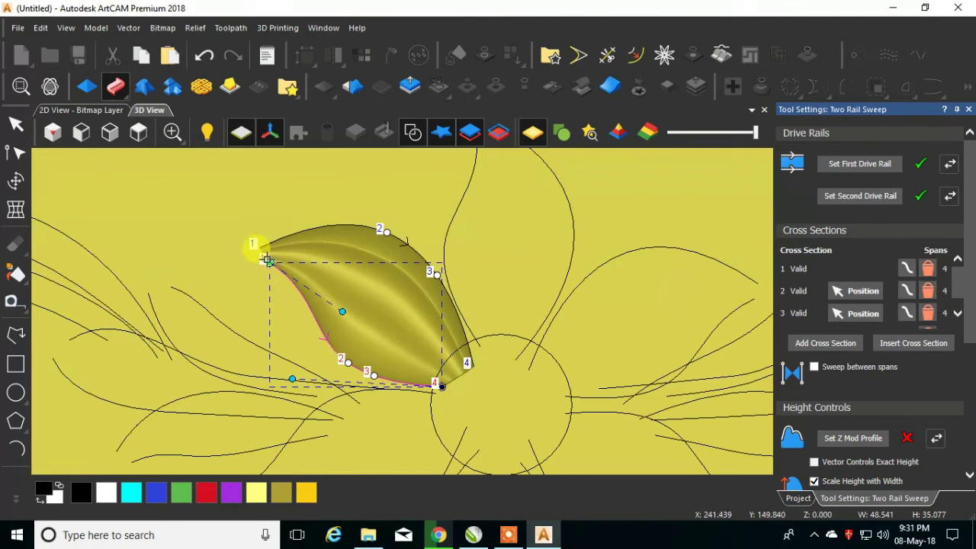
left_click(297, 233)
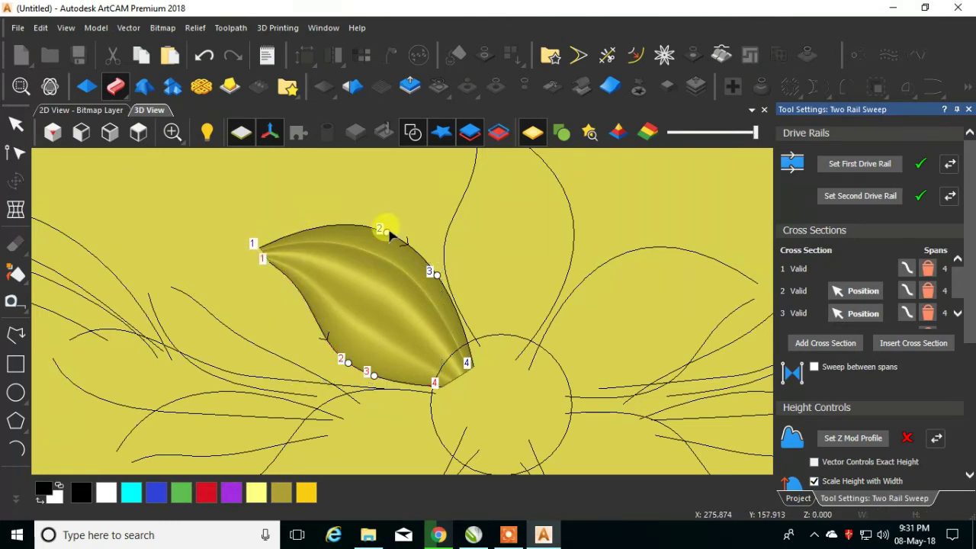
mouse_move(385, 237)
left_mouse_down()
mouse_move(430, 261)
mouse_move(450, 294)
mouse_move(384, 226)
mouse_move(442, 275)
mouse_move(456, 308)
mouse_move(414, 244)
mouse_move(384, 227)
left_mouse_up()
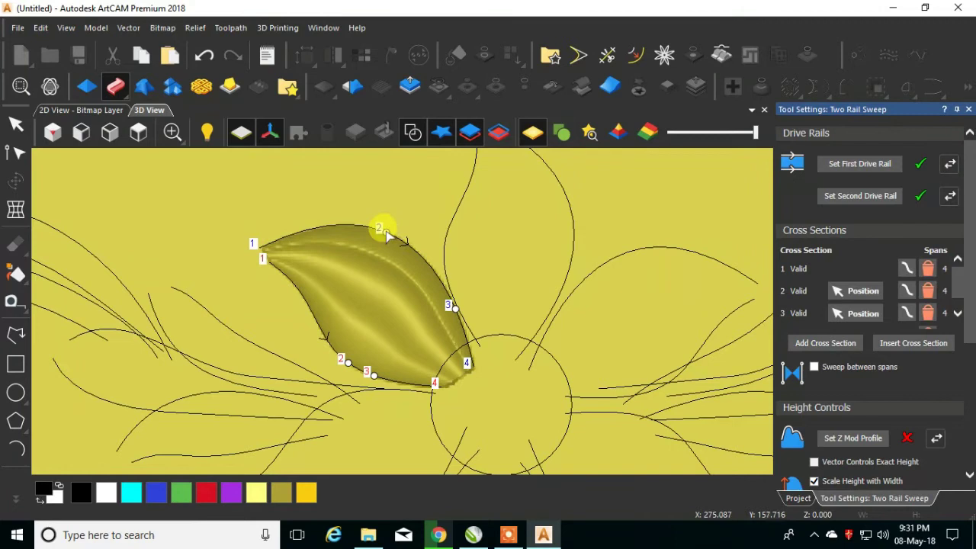
Move point 3 on the upper rail and point 2 on the lower rail back toward the petal's tip.
scroll(408, 308, "down", 1)
scroll(408, 309, "down", 1)
scroll(431, 328, "up", 1)
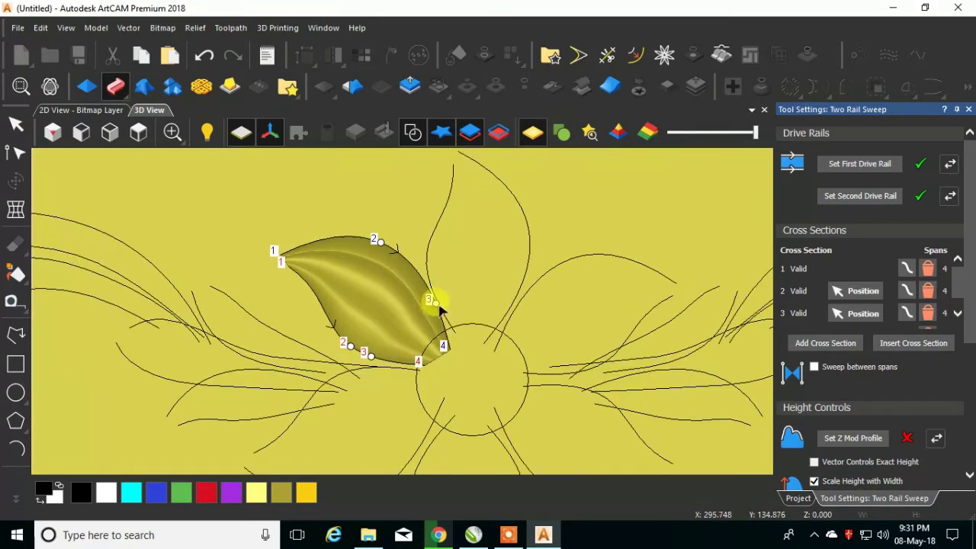
left_click_drag(435, 300, 430, 275)
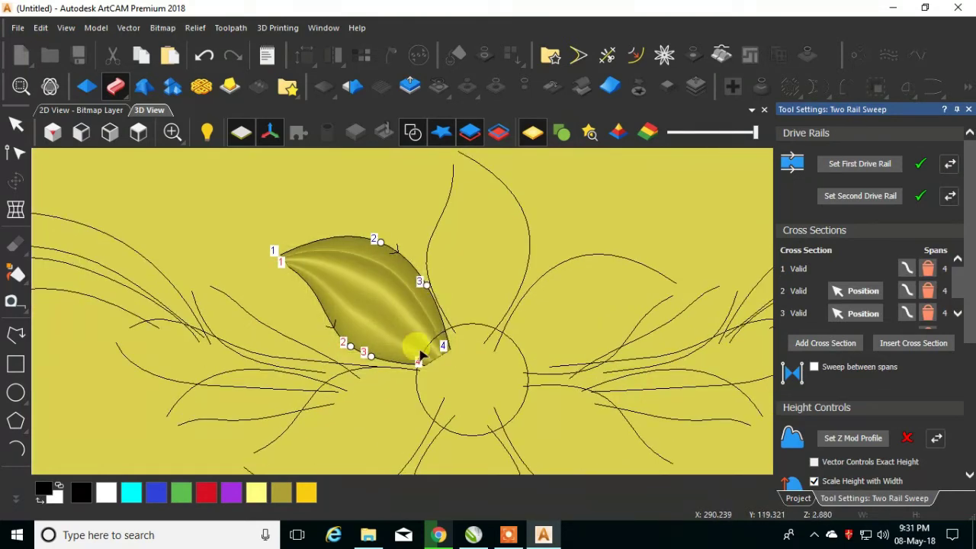
mouse_move(348, 343)
left_mouse_down()
mouse_move(321, 311)
mouse_move(302, 309)
mouse_move(318, 296)
left_mouse_up()
scroll(366, 267, "down", 3)
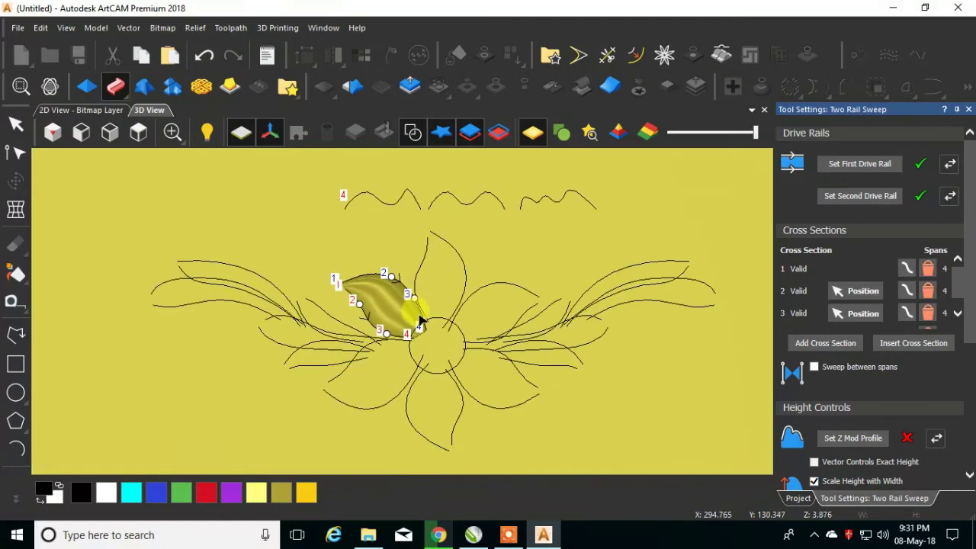
Select the first wave profile and examine its shape and node handles against the petal preview.
scroll(405, 323, "up", 3)
scroll(404, 328, "down", 3)
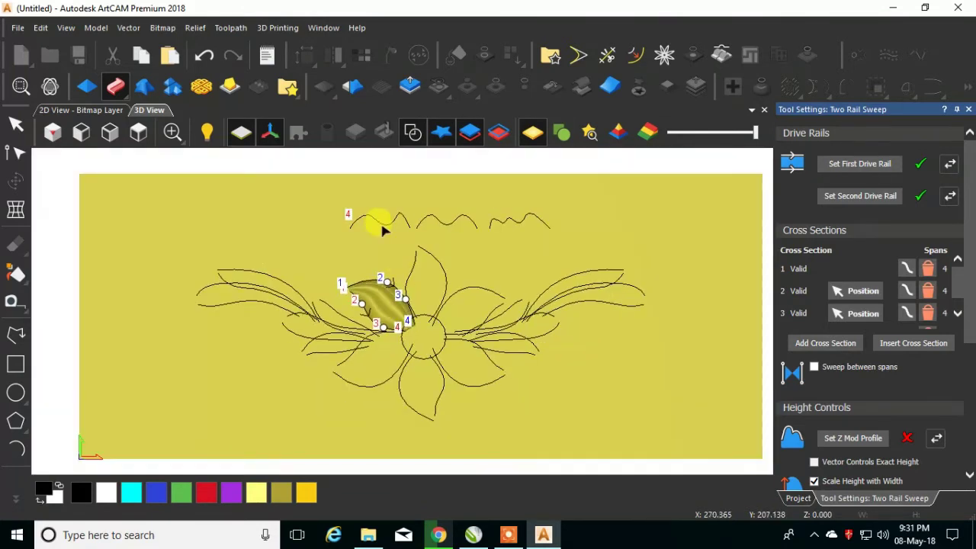
scroll(381, 221, "up", 3)
left_click(389, 226)
left_click_drag(386, 230, 367, 219)
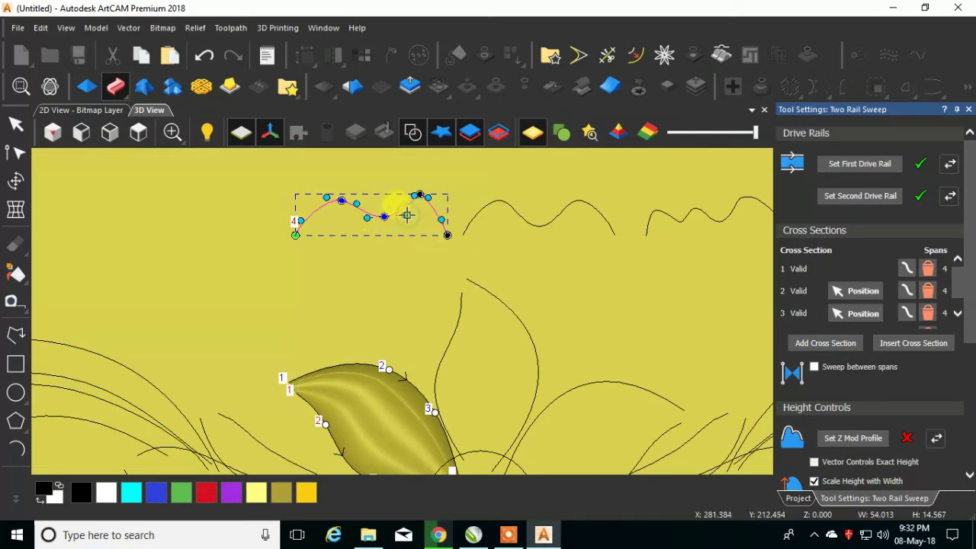
left_click(400, 216)
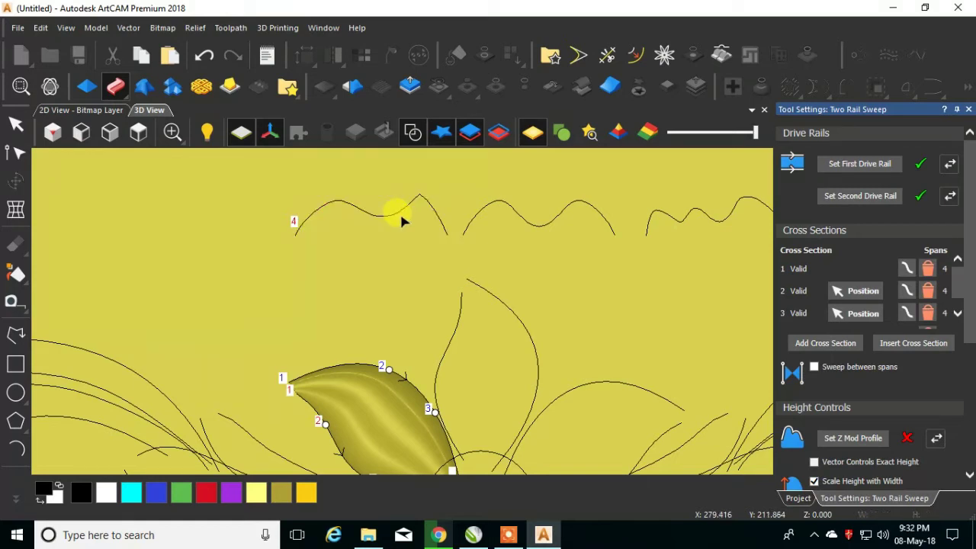
left_click(399, 217)
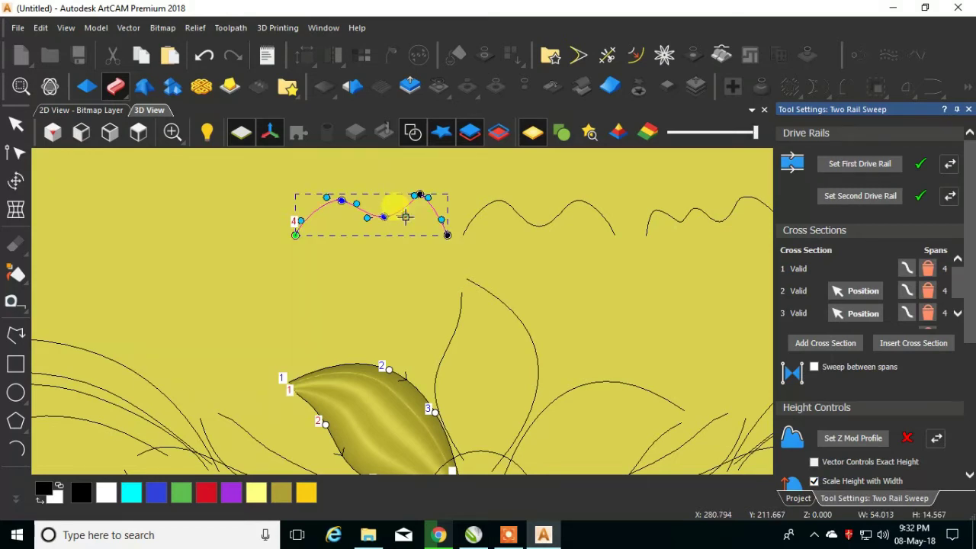
scroll(392, 257, "down", 3)
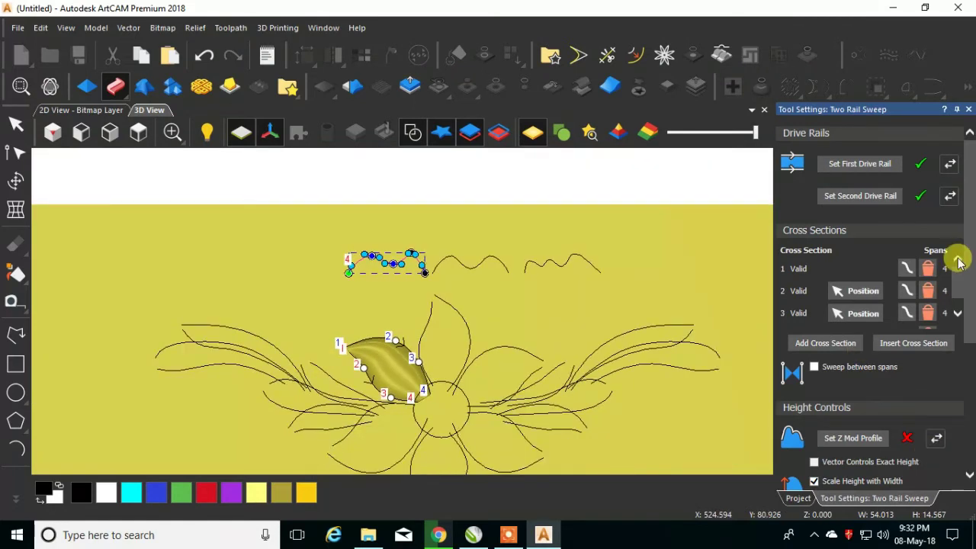
Try reversing the direction of the first and second drive rails.
left_click(951, 164)
left_click(949, 196)
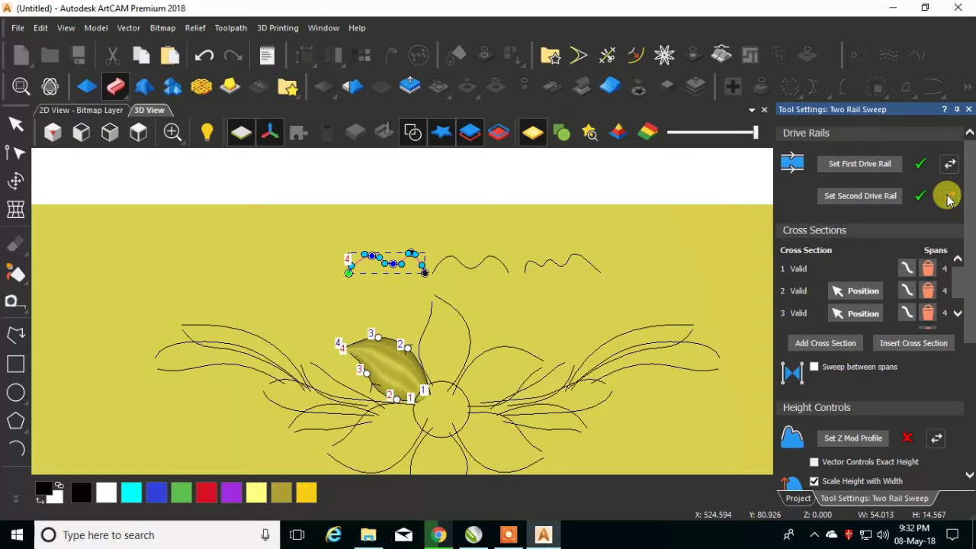
left_click(950, 165)
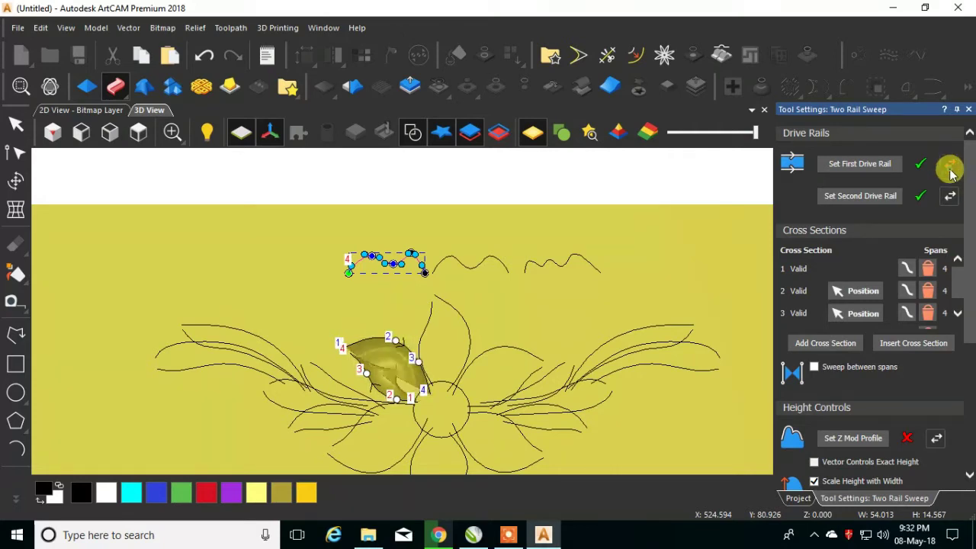
Enable Scale Final Height with a value of 8 and apply the sweep to the upper-left petal.
left_click_drag(970, 243, 970, 385)
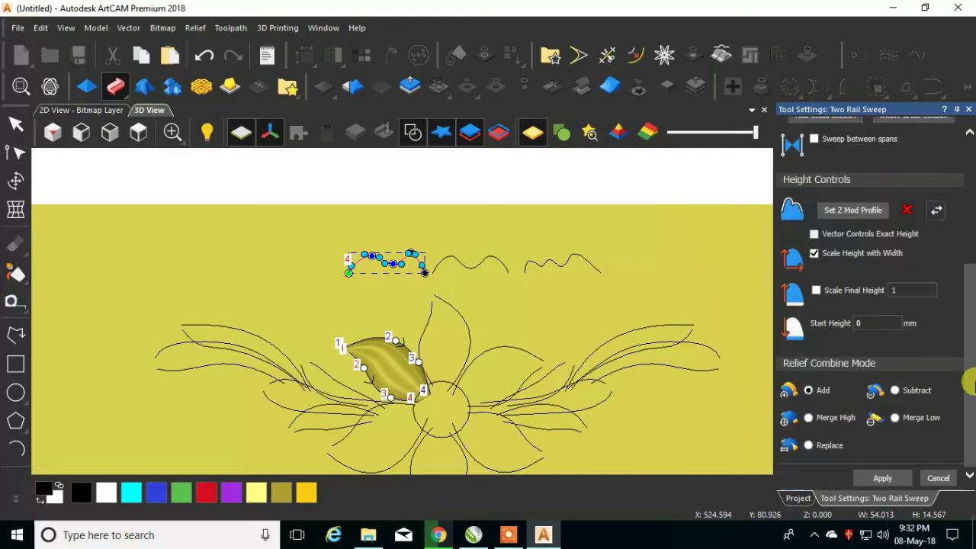
left_click(815, 292)
left_click(915, 290)
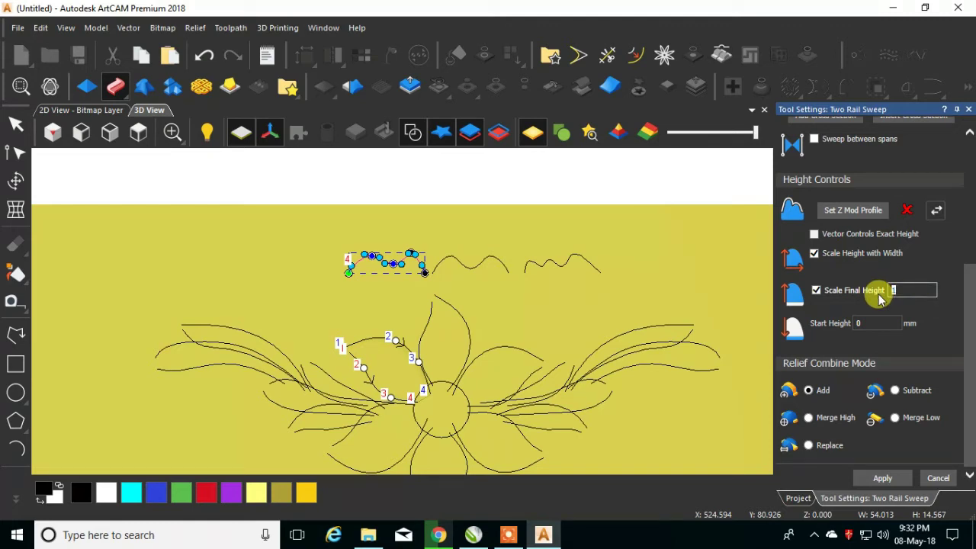
type("8")
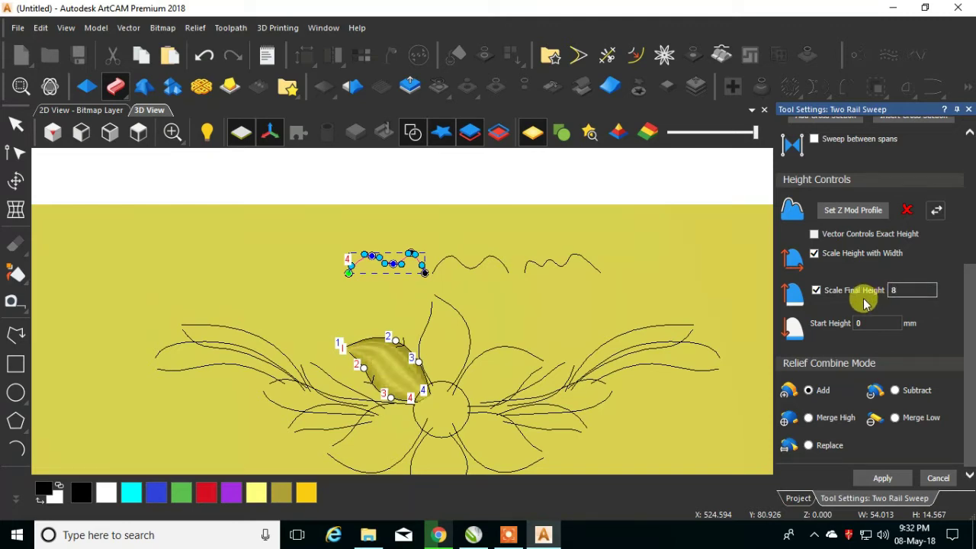
left_click(869, 323)
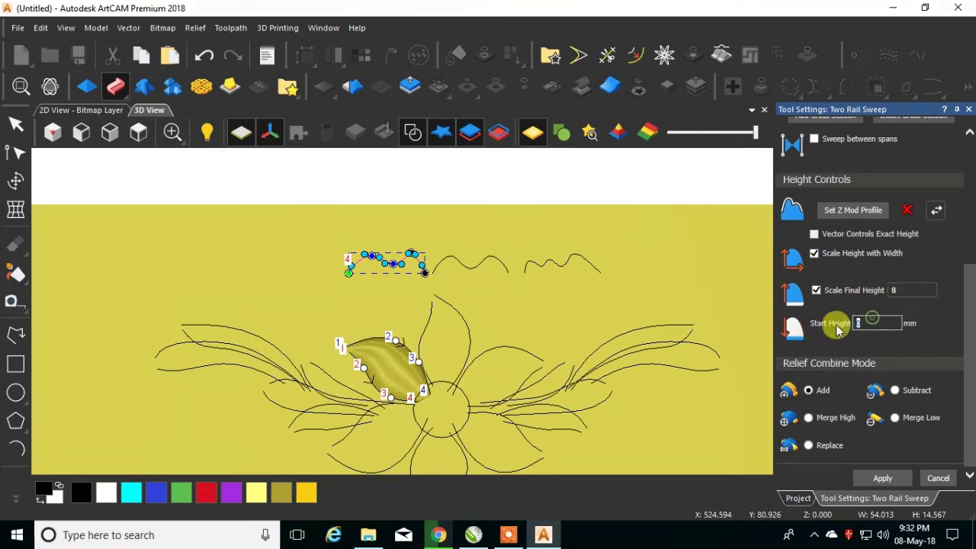
key("Return")
Nudge the top petal's right edge curve and the upper-right petal's upper edge curve slightly upward.
left_click(477, 347)
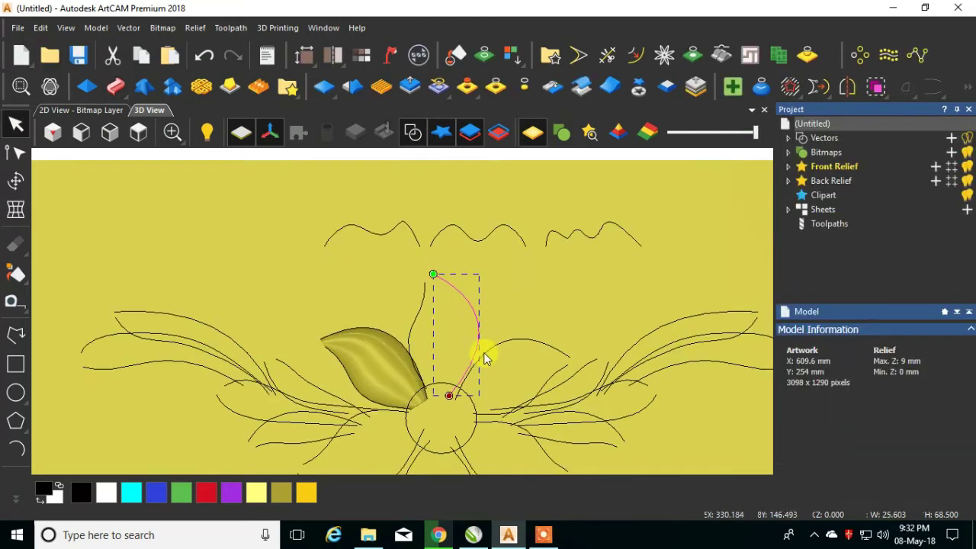
key("ctrl+v")
key("Up")
key("Up")
key("Up")
scroll(527, 371, "up", 2)
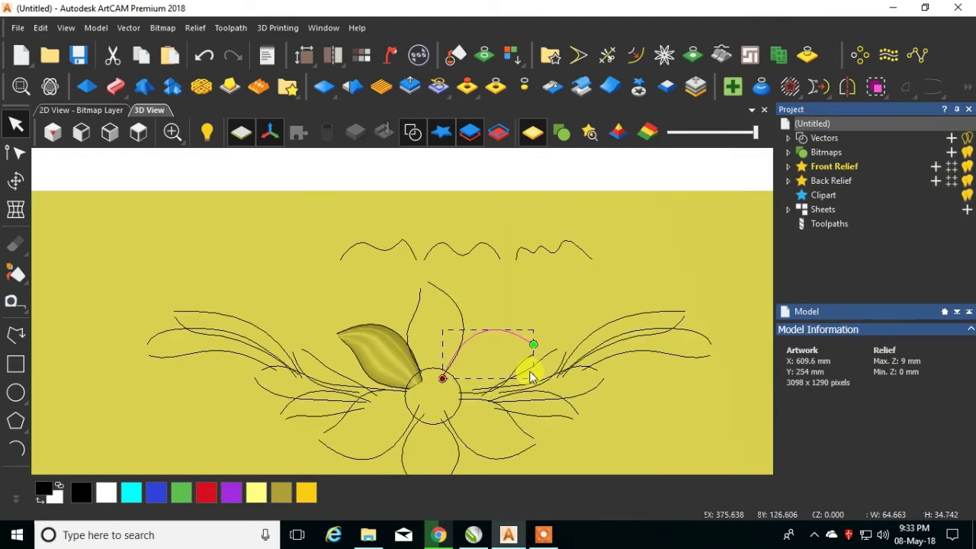
Select the upper-right petal's lower edge curve beside the centre circle and nudge it slightly downward.
left_click(455, 384)
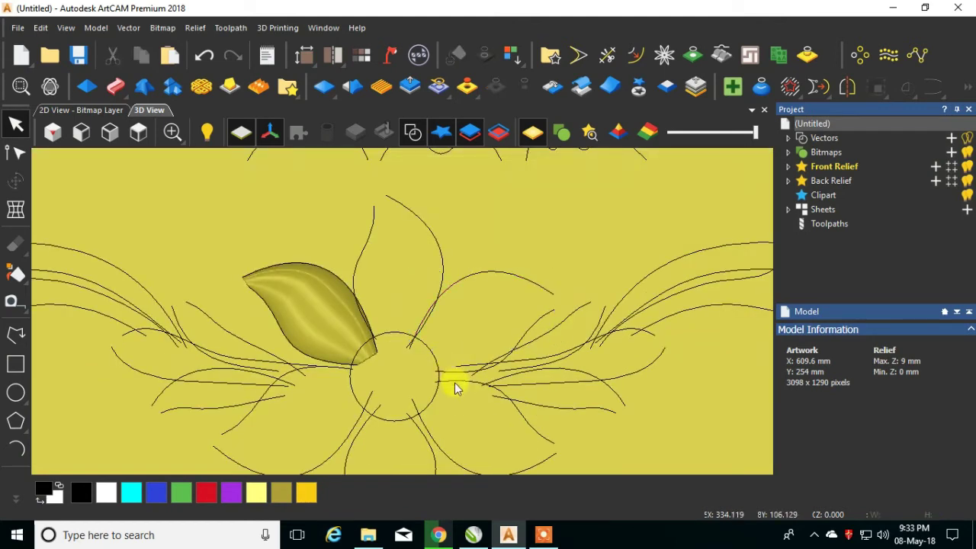
left_click(454, 382)
left_click(458, 379)
key("Down")
key("Down")
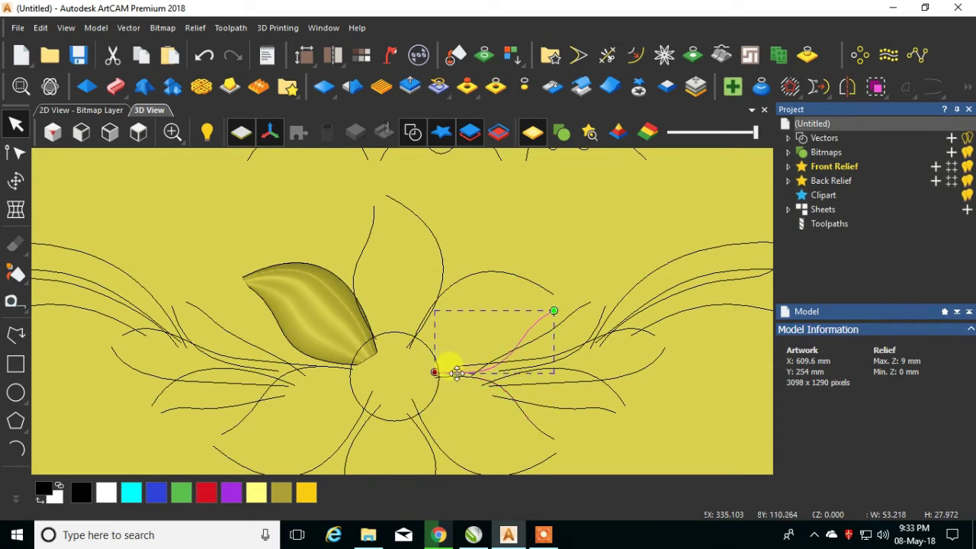
Start a Two Rail Sweep with the top petal's two edge curves as drive rails and check the flower reference image in CorelDRAW.
scroll(463, 384, "down", 2)
left_click(432, 421)
left_click_drag(432, 435, 379, 253)
left_click(426, 246, "shift")
left_click(119, 86)
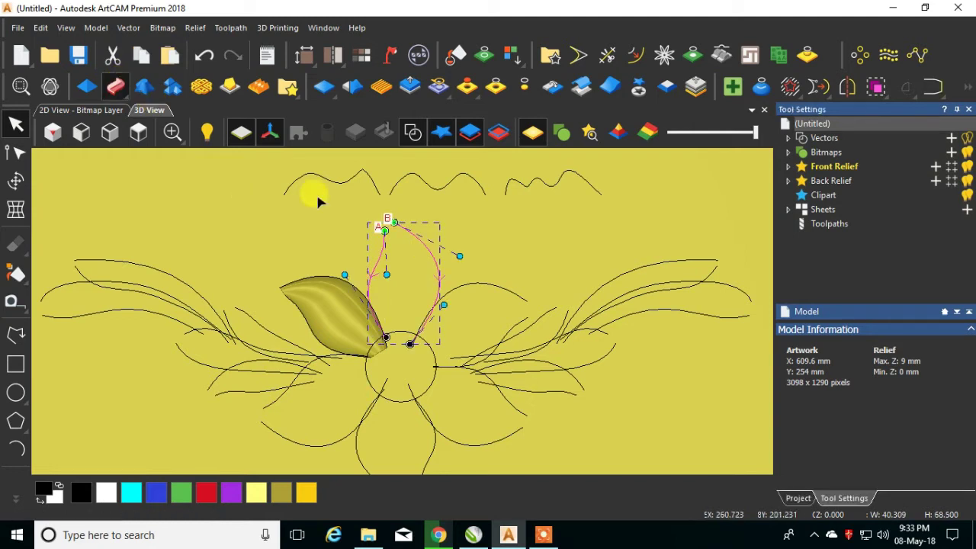
left_click(477, 537)
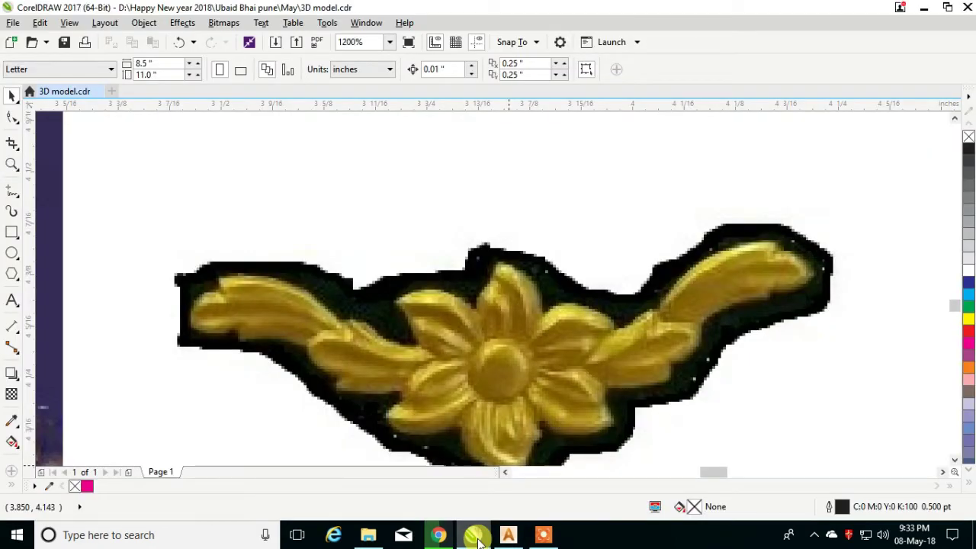
left_click(477, 538)
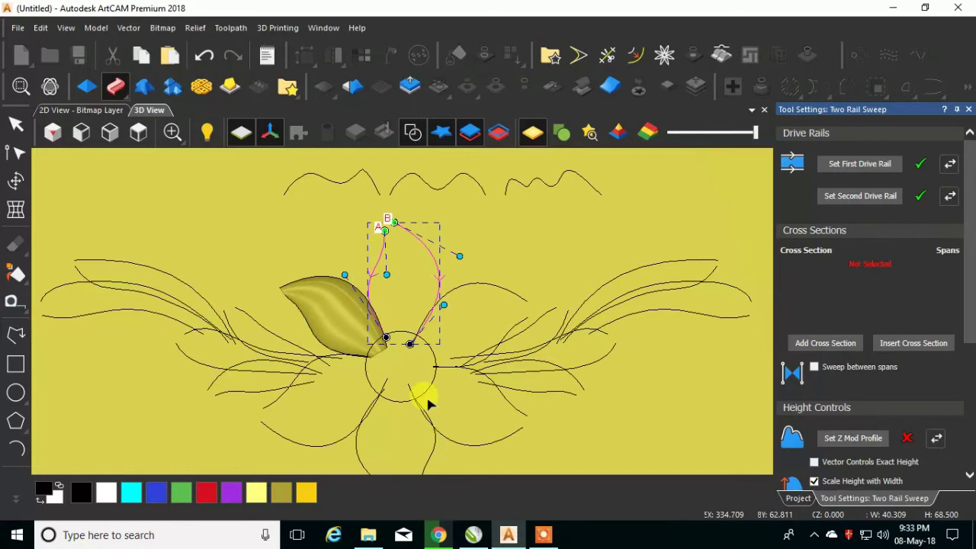
Try three cross sections on the top petal: the middle wave profile, the left wave profile, and the middle one again.
left_click(422, 179)
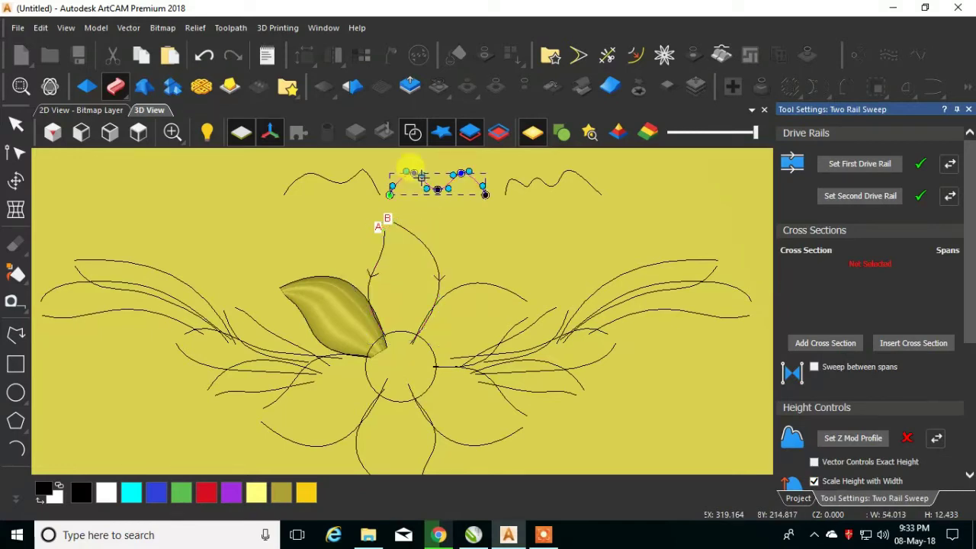
left_click(820, 343)
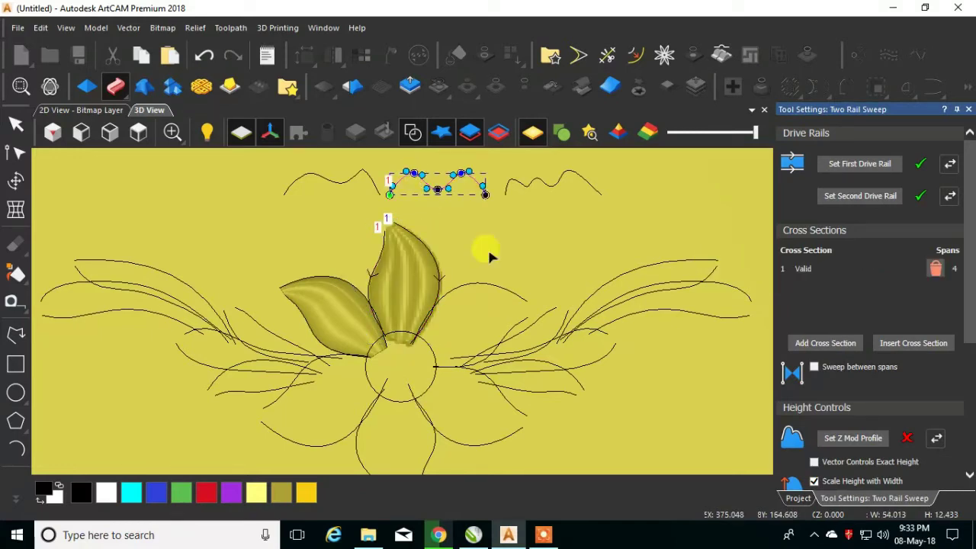
left_click(357, 180)
left_click(826, 343)
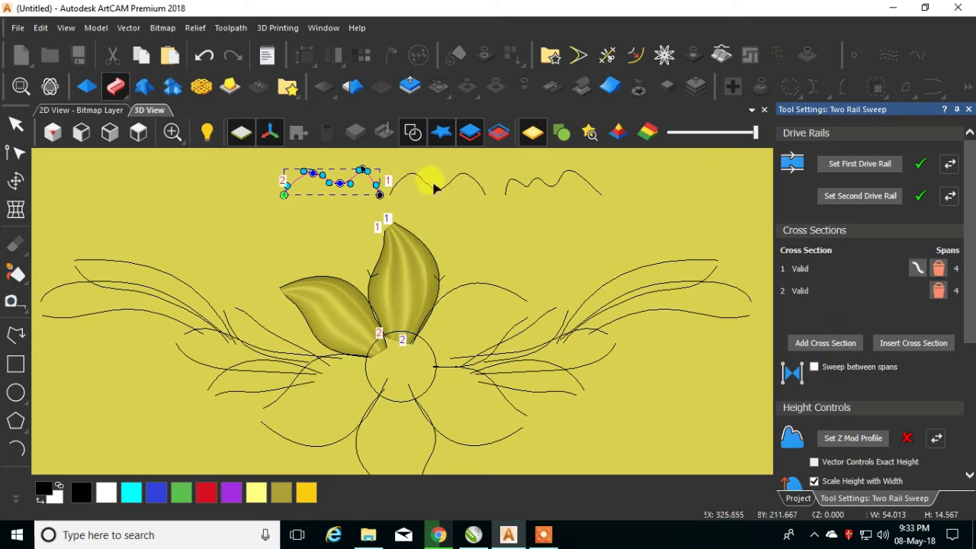
left_click(430, 189)
left_click(809, 343)
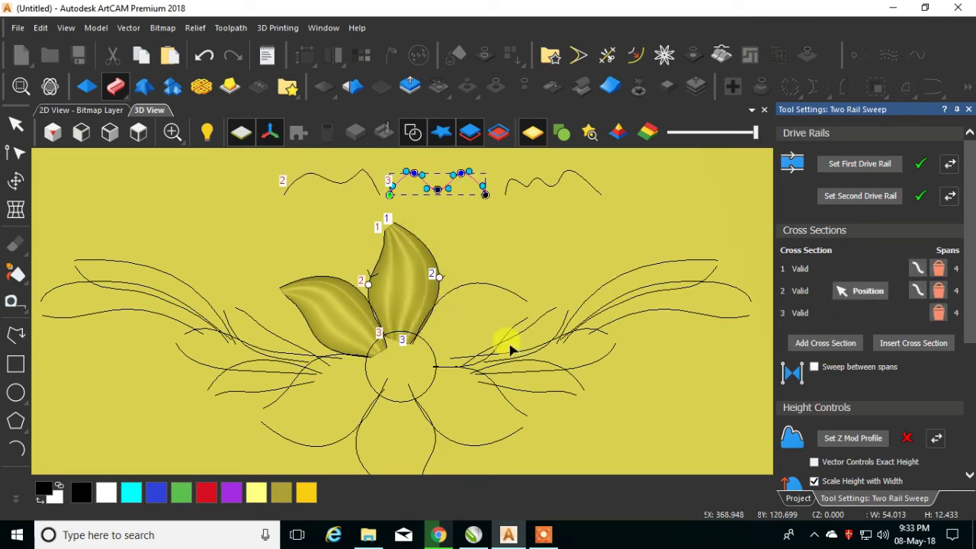
Set the rightmost multi-wave curve as the Z Mod Profile and adjust cross section 2's position along the top petal's right edge.
scroll(435, 309, "up", 1)
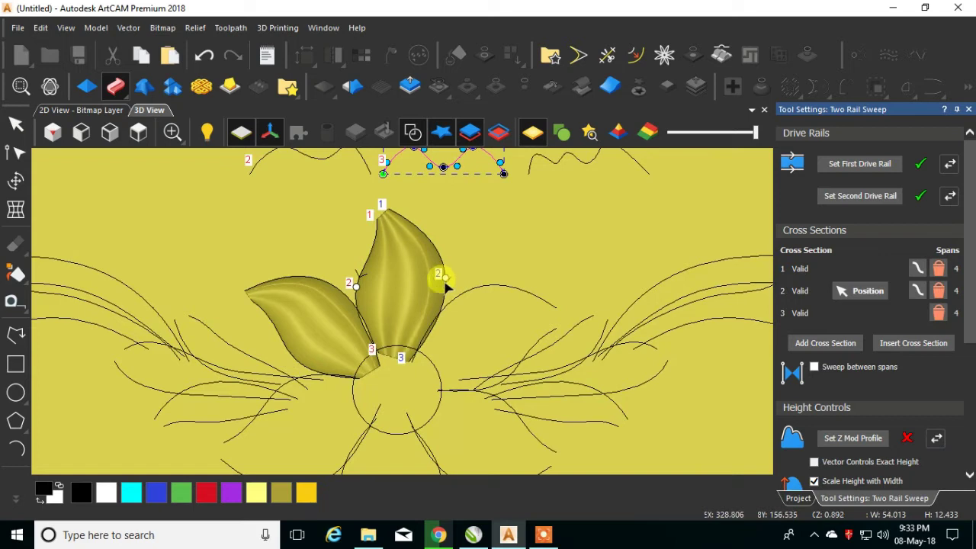
mouse_move(444, 279)
left_mouse_down()
mouse_move(436, 235)
mouse_move(430, 241)
left_mouse_up()
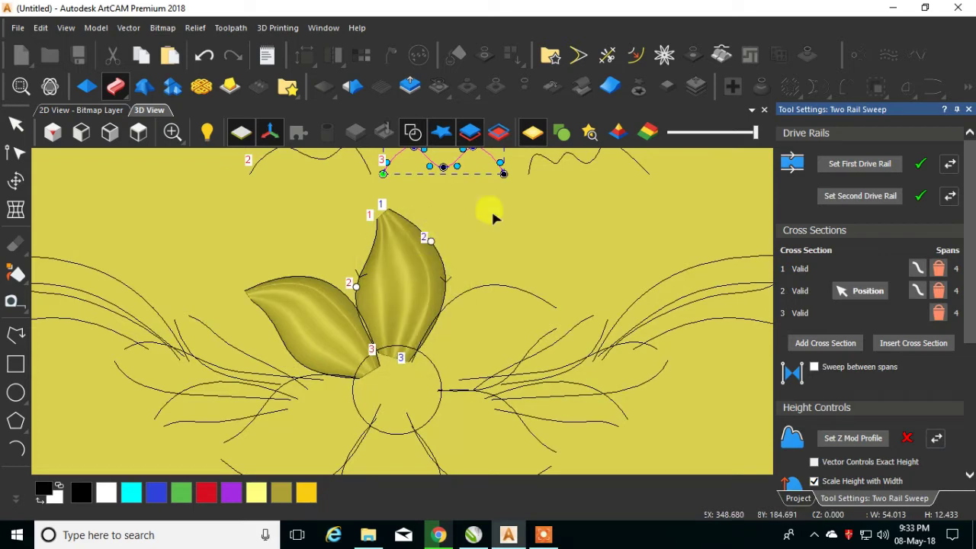
left_click(540, 159)
left_click(839, 436)
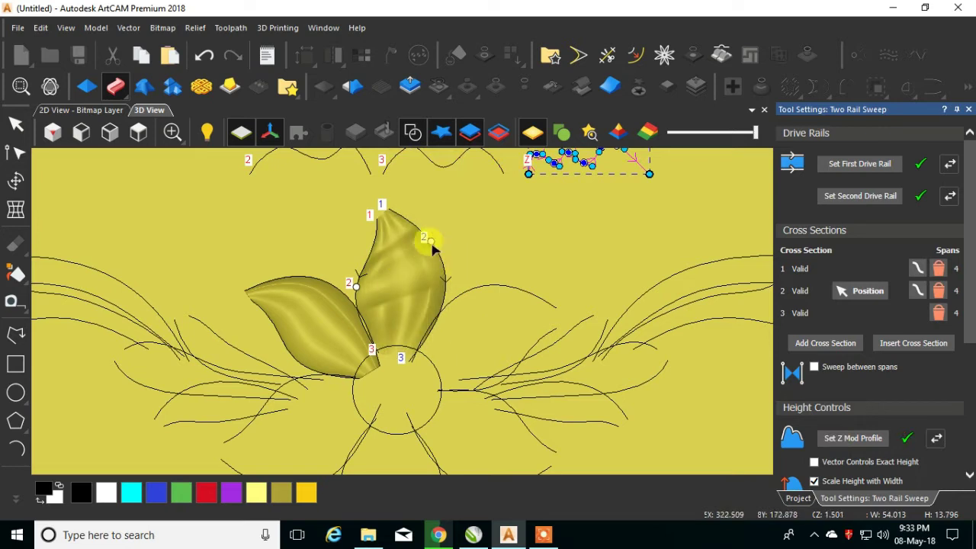
left_click_drag(432, 240, 439, 264)
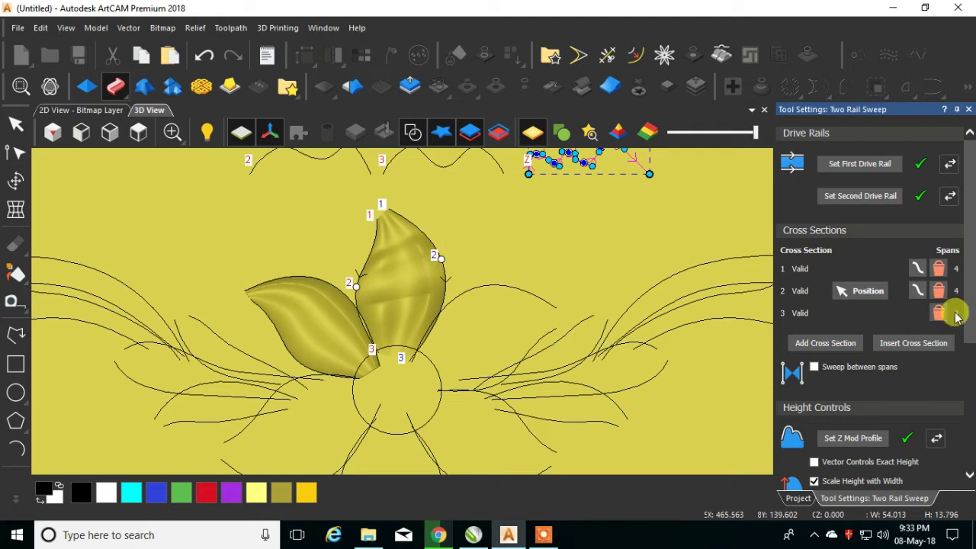
Remove all three cross sections and add the rightmost multi-wave profile as the sweep's only cross section.
left_click(939, 269)
left_click(939, 288)
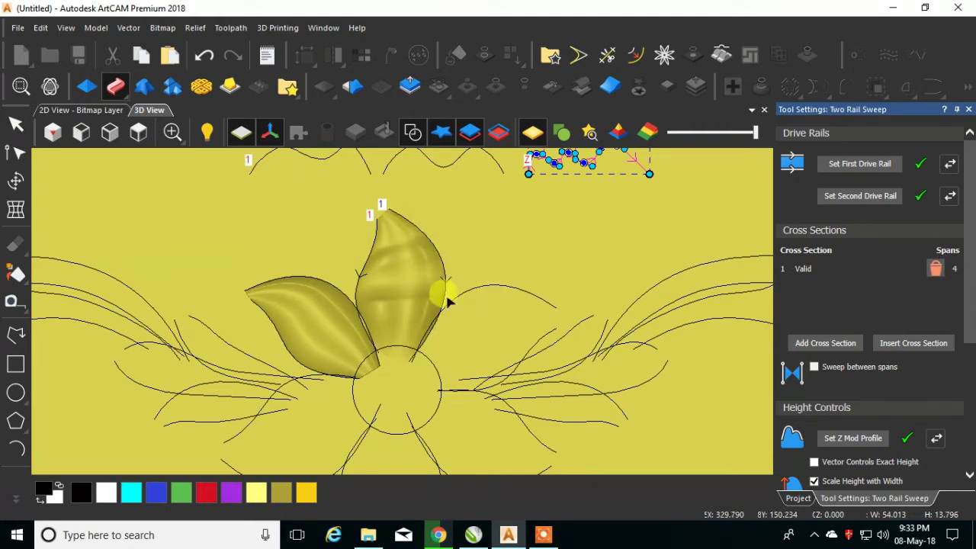
left_click(936, 269)
scroll(534, 218, "down", 1)
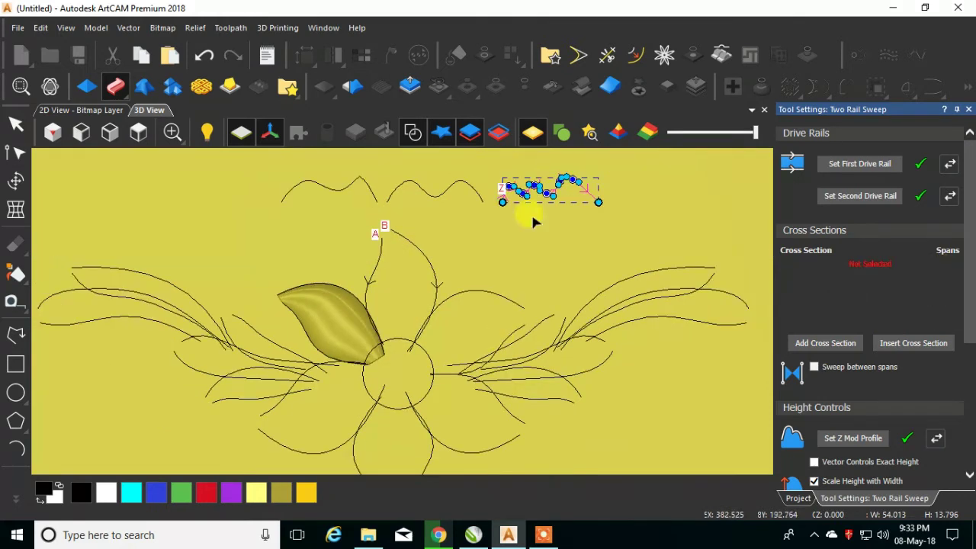
scroll(536, 180, "up", 2)
scroll(531, 187, "up", 2)
scroll(569, 185, "down", 3)
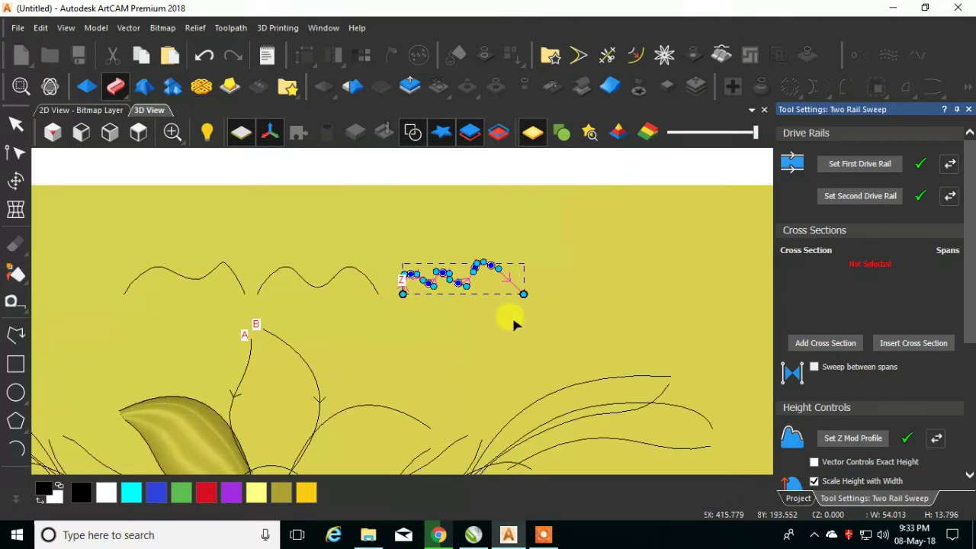
left_click(820, 343)
scroll(645, 226, "down", 1)
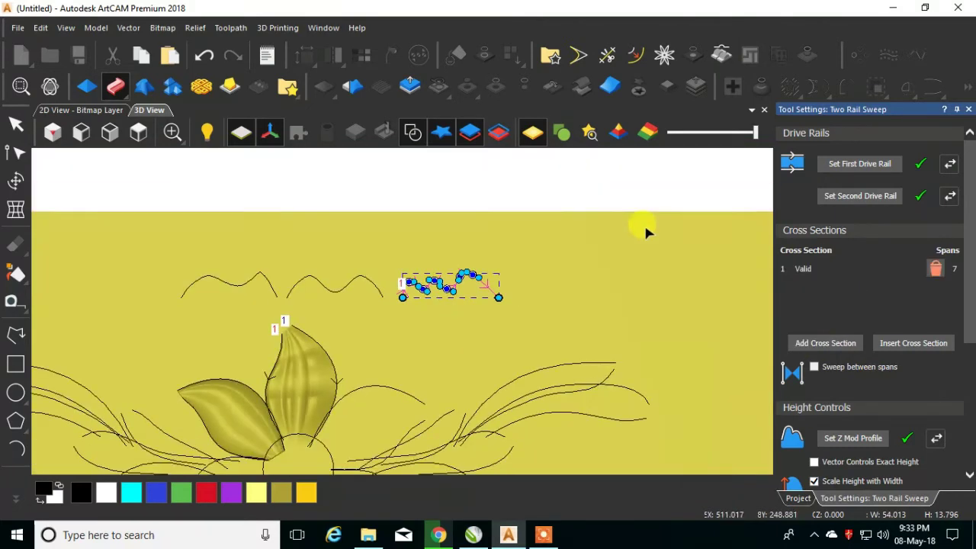
scroll(299, 349, "up", 1)
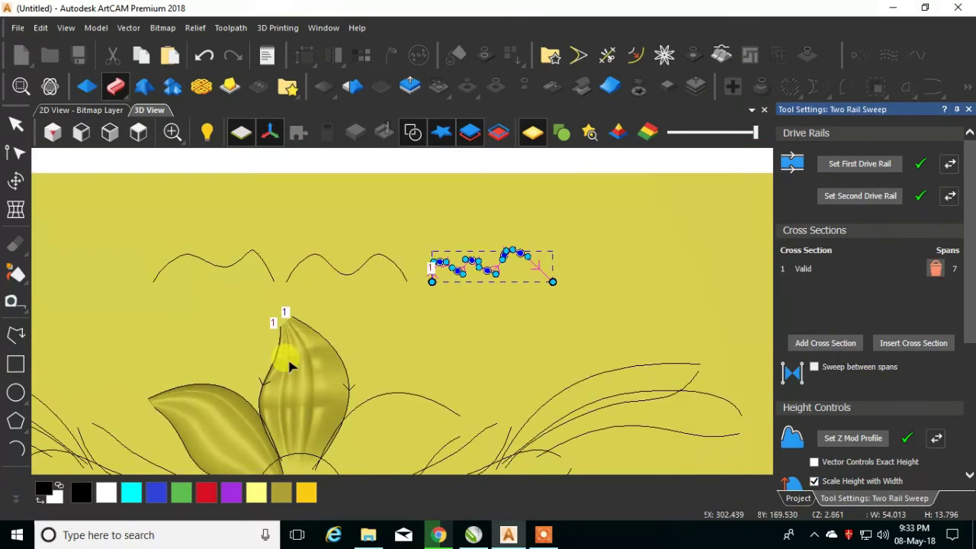
Reverse the direction of both drive rails of the top petal and inspect the resulting ridges against the wave profile.
left_click(949, 165)
left_click(950, 196)
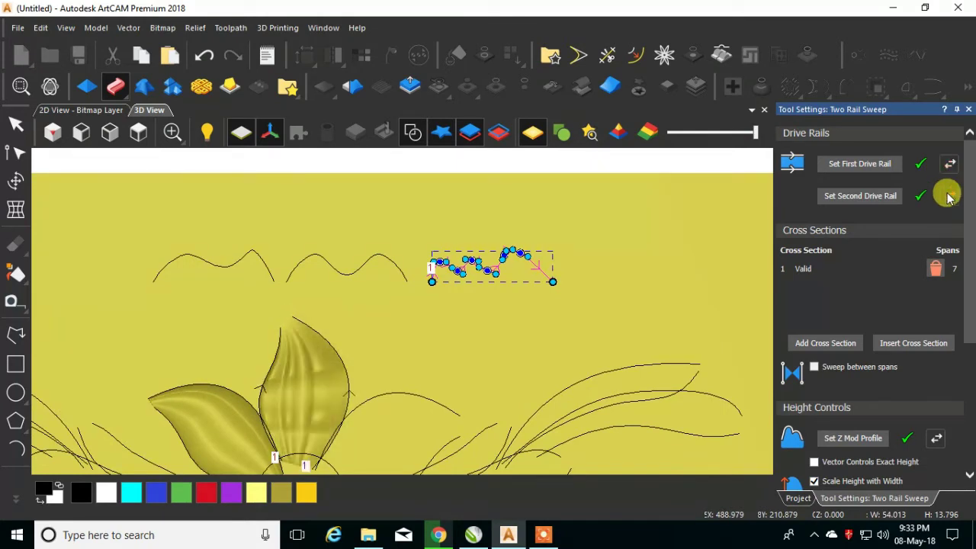
scroll(447, 257, "up", 1)
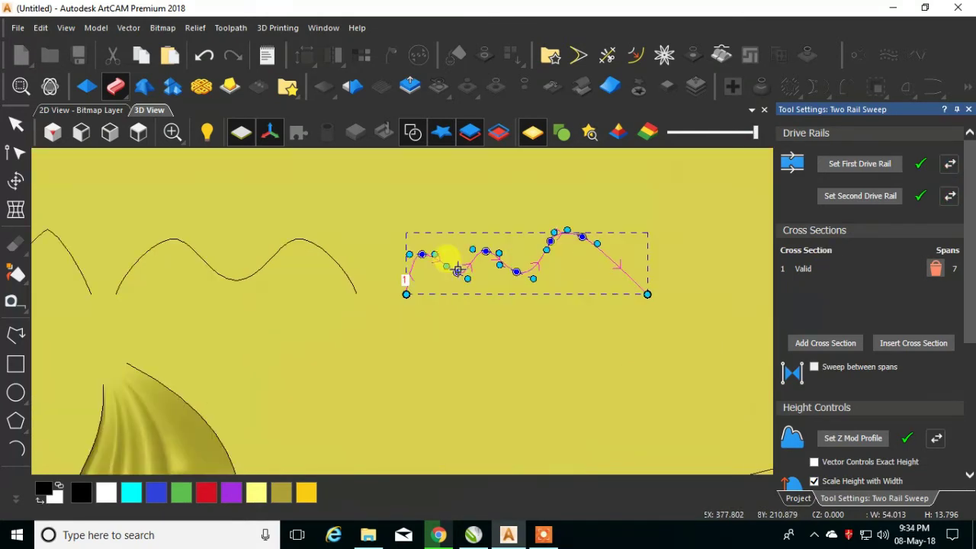
scroll(427, 297, "down", 1)
scroll(507, 184, "down", 1)
scroll(331, 387, "up", 2)
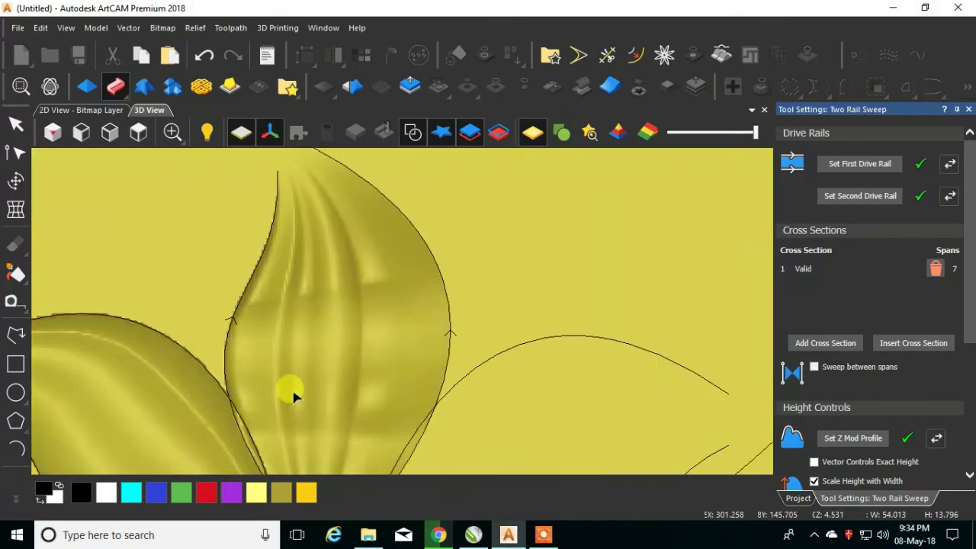
Delete the cross section and add the same multi-wave profile to the top petal's sweep again.
left_click(936, 267)
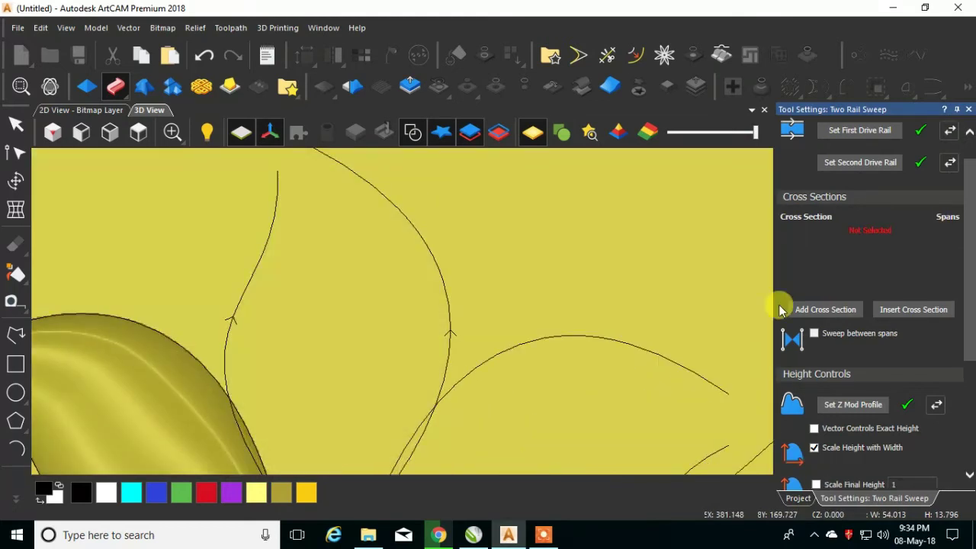
scroll(450, 286, "down", 3)
scroll(409, 235, "down", 1)
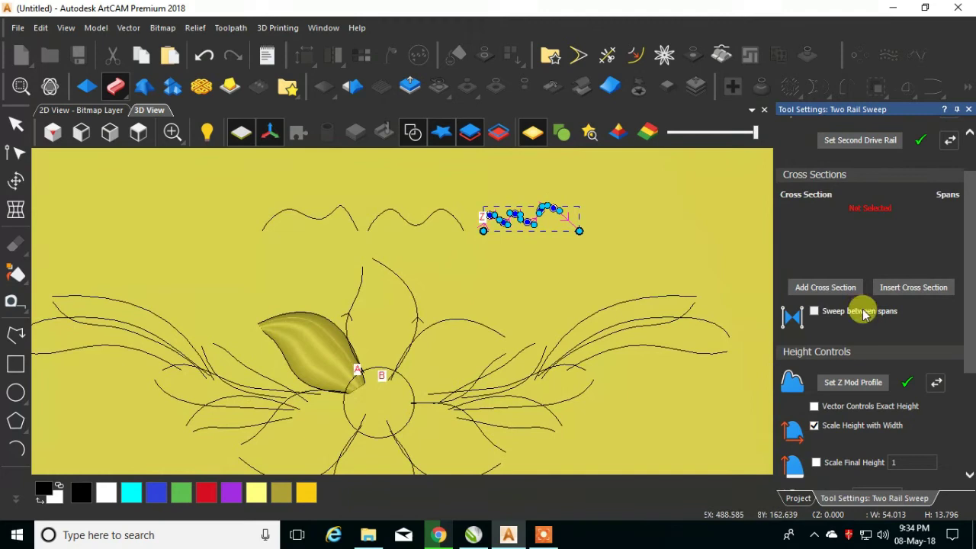
left_click(827, 288)
scroll(384, 333, "up", 2)
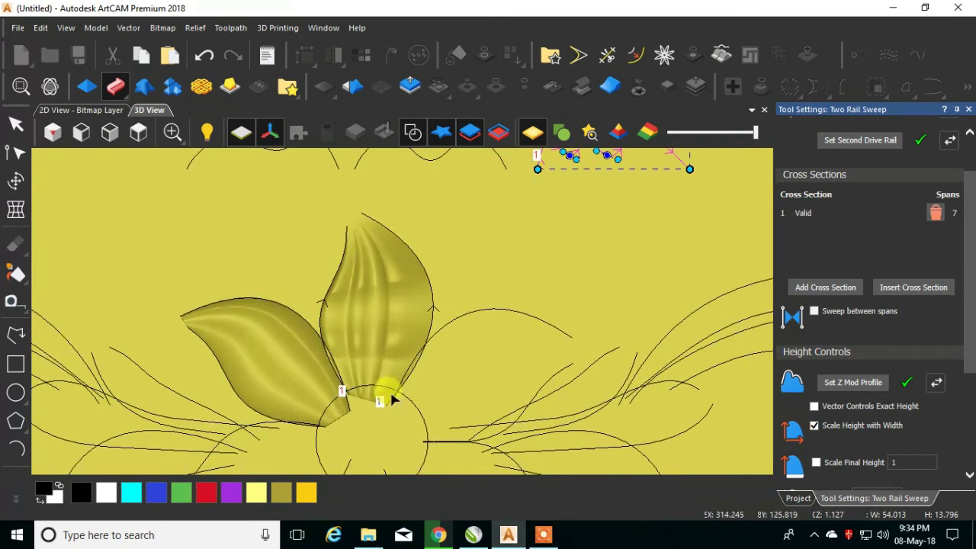
Move the upper end nodes of the top petal's right and left edge curves together so they meet at one tip.
left_click(366, 221)
scroll(360, 207, "up", 2)
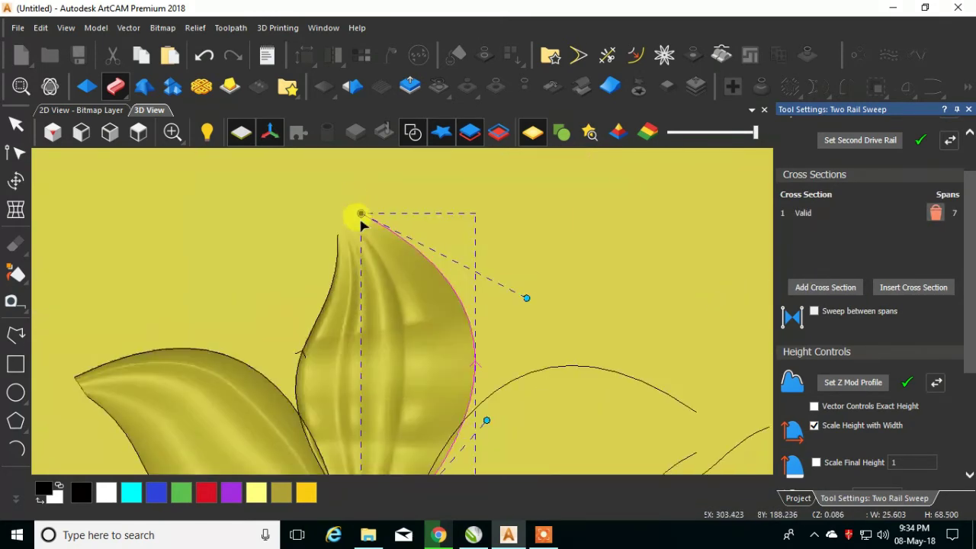
left_click(360, 211)
left_click_drag(360, 211, 342, 216)
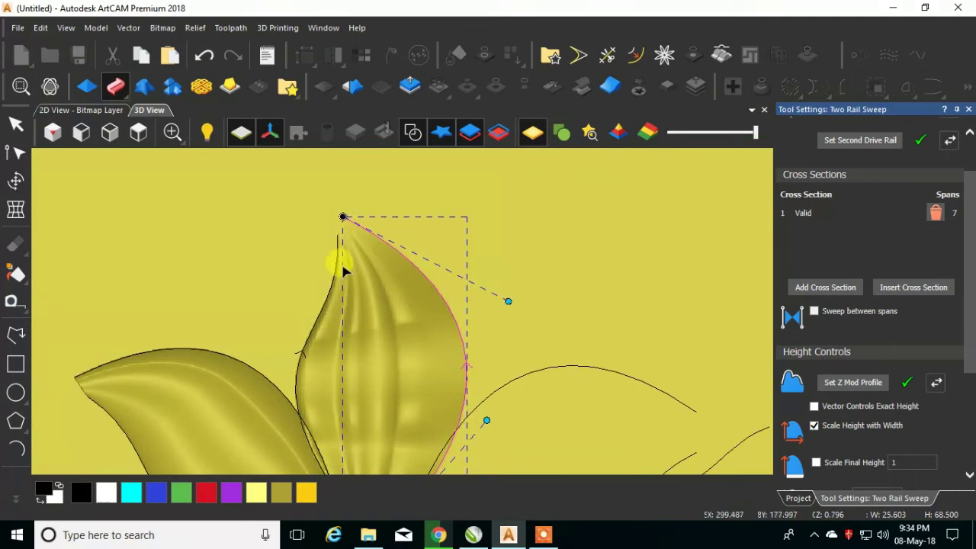
left_click(336, 241)
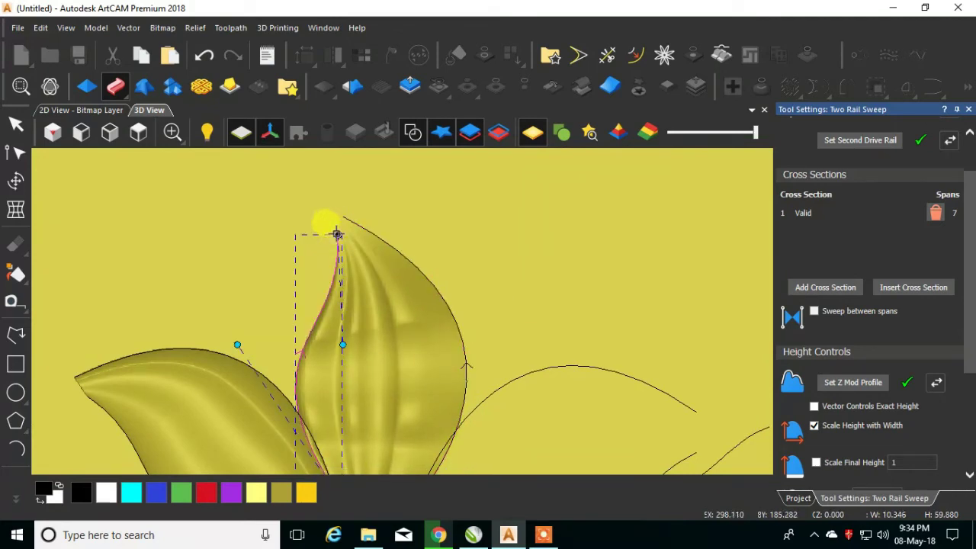
left_click_drag(338, 234, 343, 218)
scroll(327, 221, "down", 3)
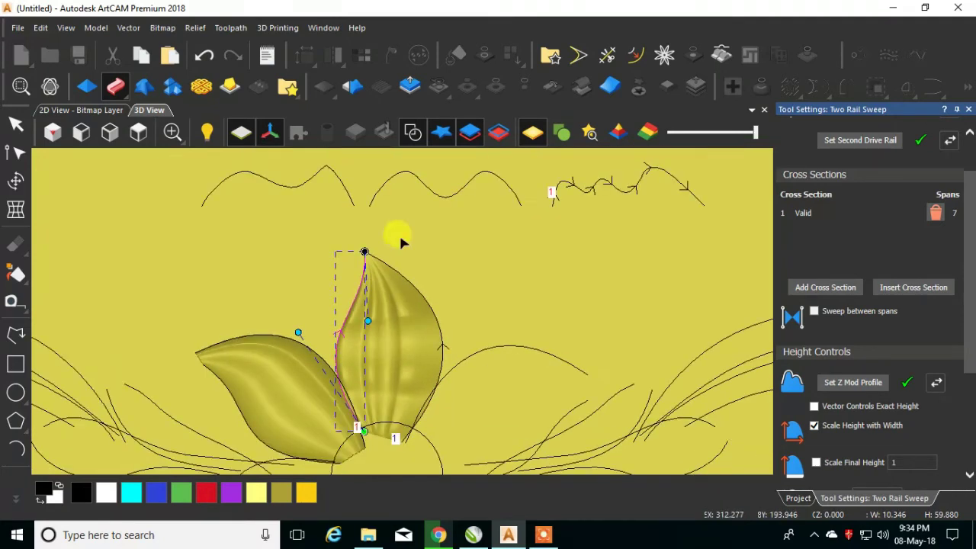
Examine the multi-wave profile's nodes and compare its shape with the relief swept on the top petal.
scroll(579, 190, "up", 1)
left_click(591, 181)
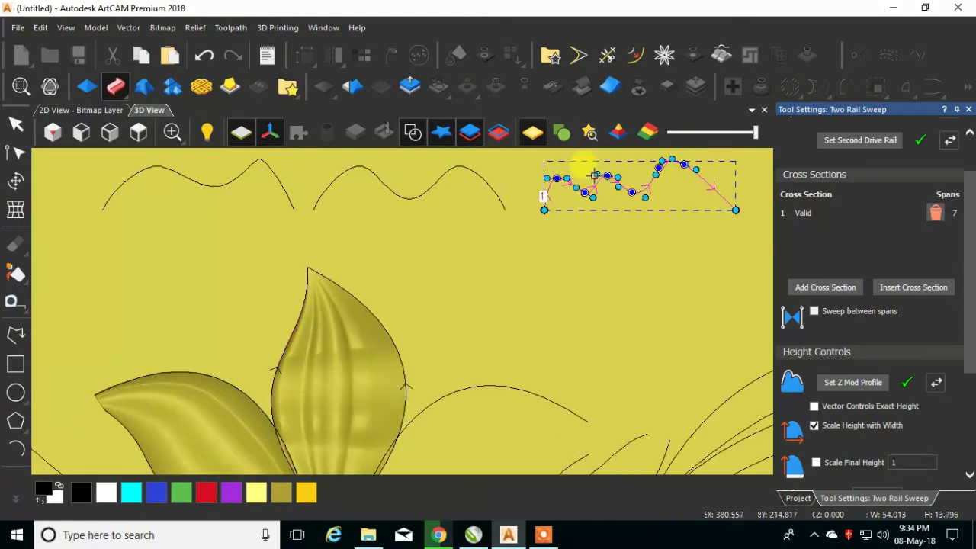
scroll(606, 180, "up", 1)
scroll(608, 180, "up", 1)
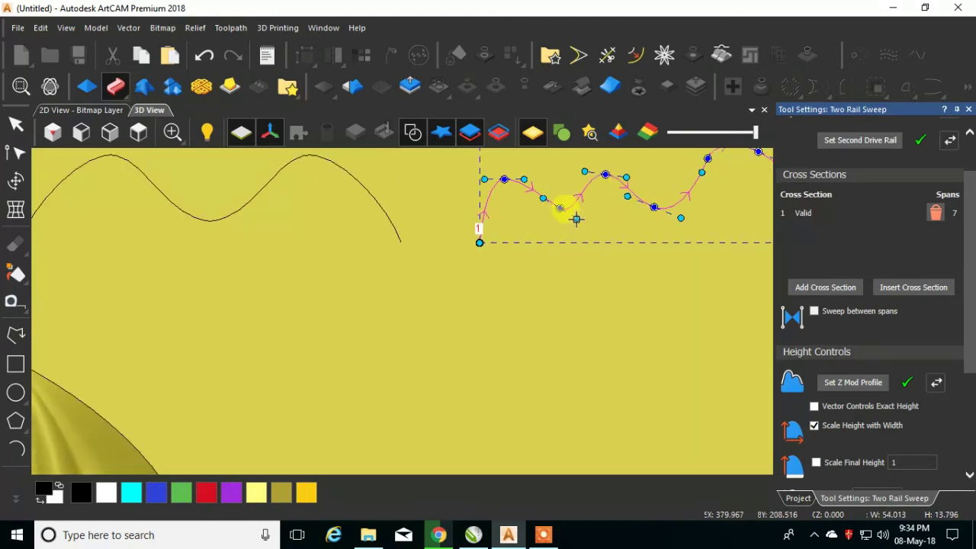
middle_click_drag(562, 203, 599, 201)
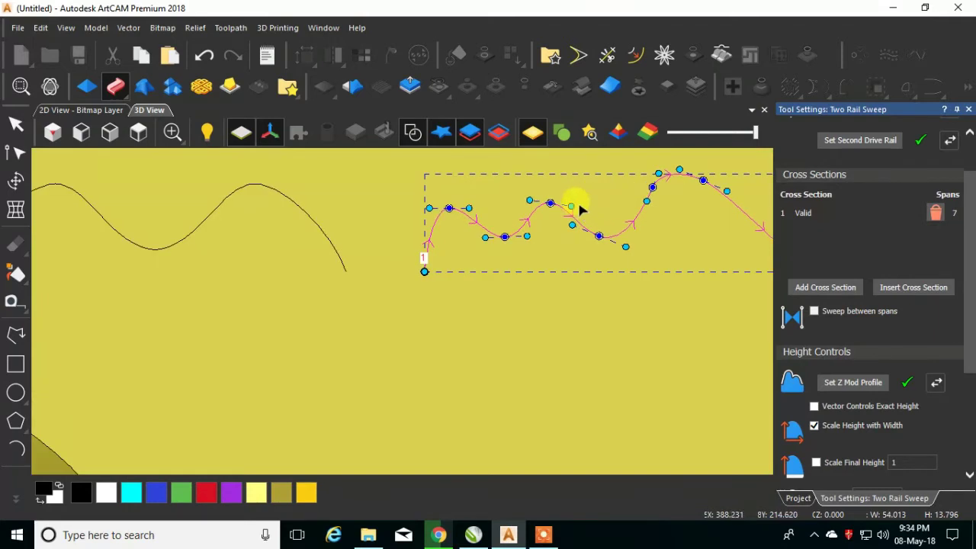
scroll(446, 257, "down", 1)
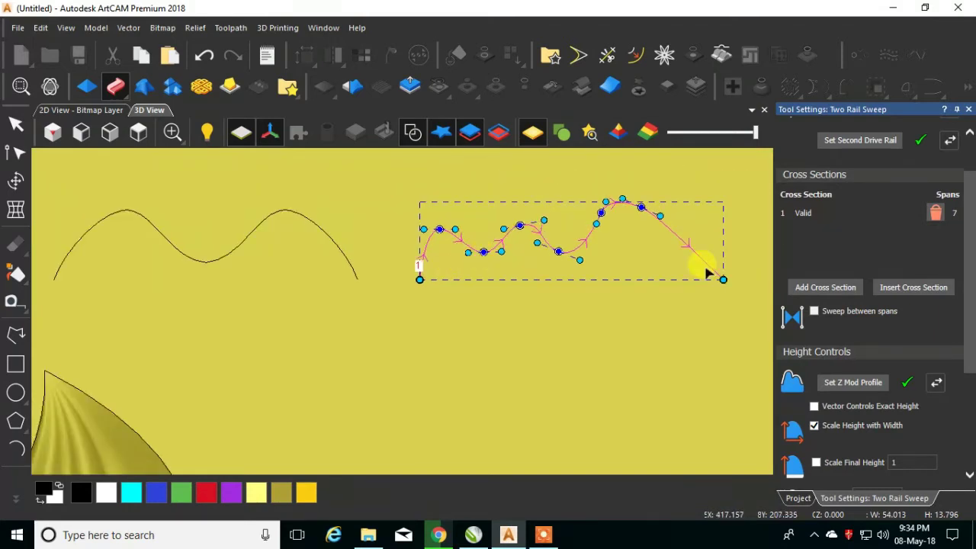
scroll(388, 218, "down", 1)
scroll(240, 392, "up", 3)
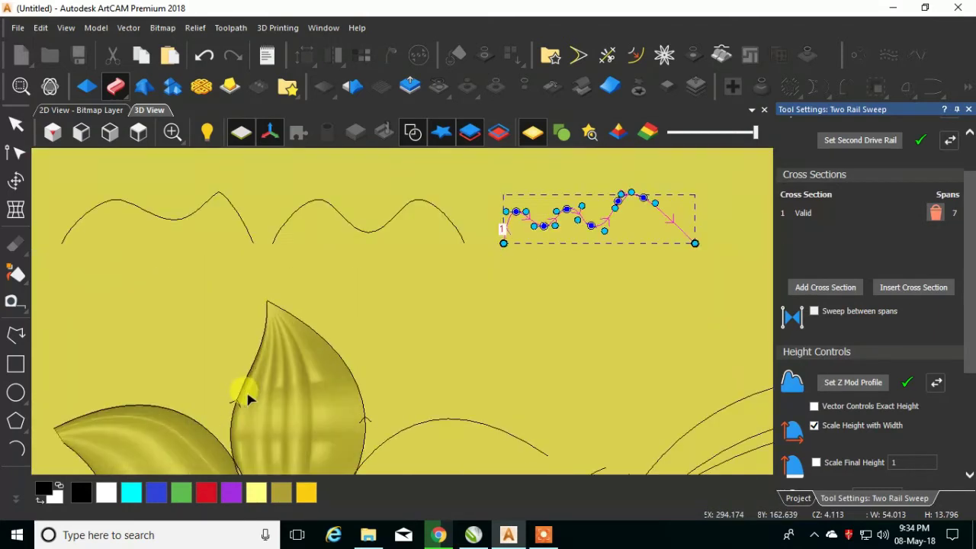
scroll(327, 344, "down", 2)
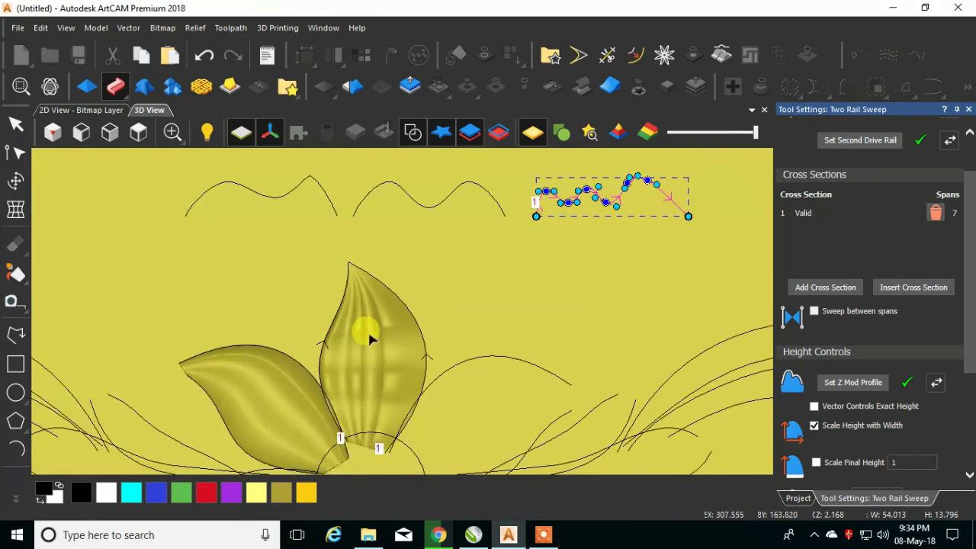
scroll(368, 372, "up", 1)
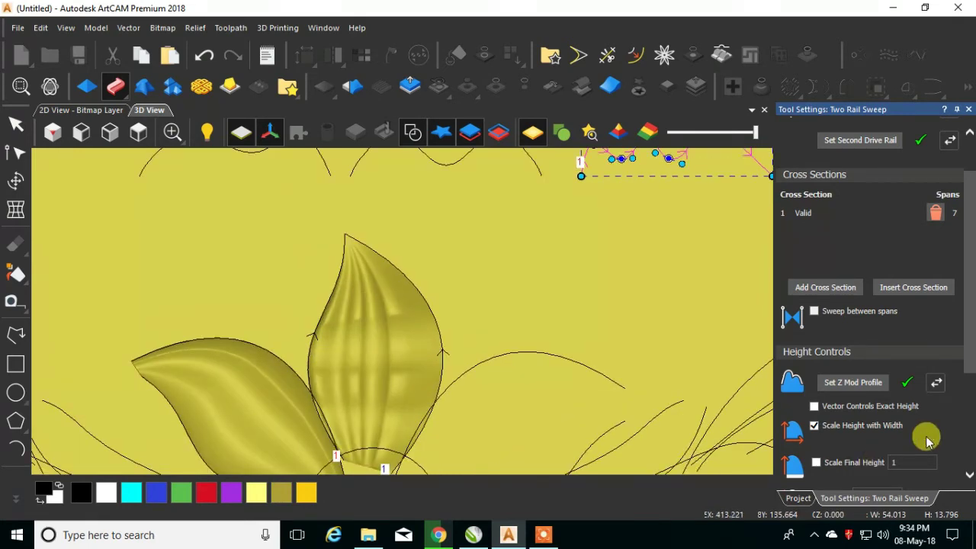
scroll(366, 272, "up", 3)
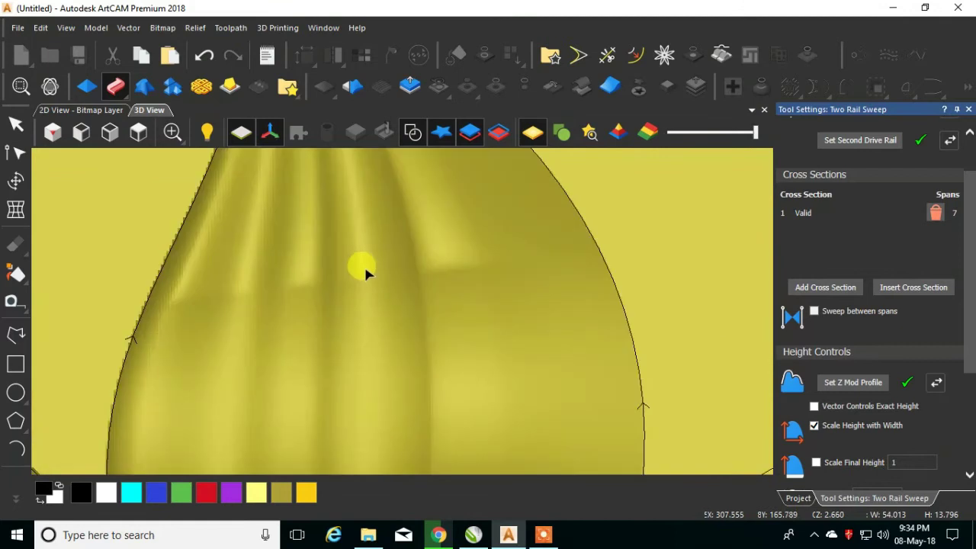
scroll(440, 340, "down", 4)
scroll(441, 339, "down", 1)
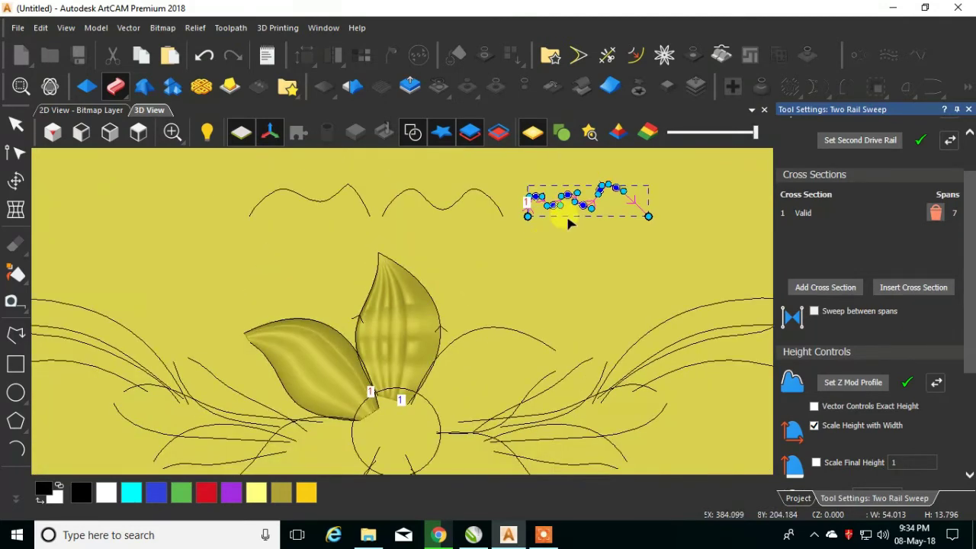
Replace the top petal's multi-wave cross section with the middle two-hump wave profile.
left_click(940, 215)
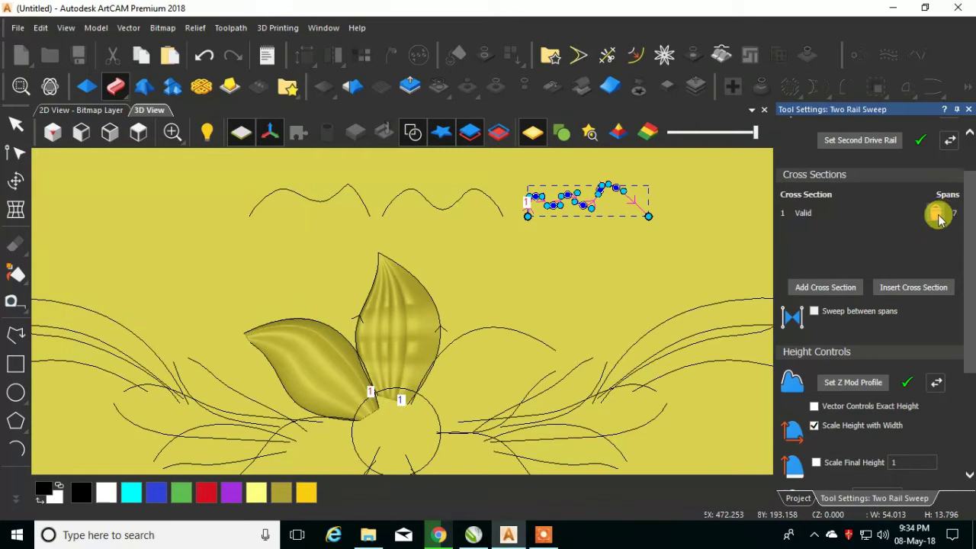
left_click(444, 209)
left_click(809, 287)
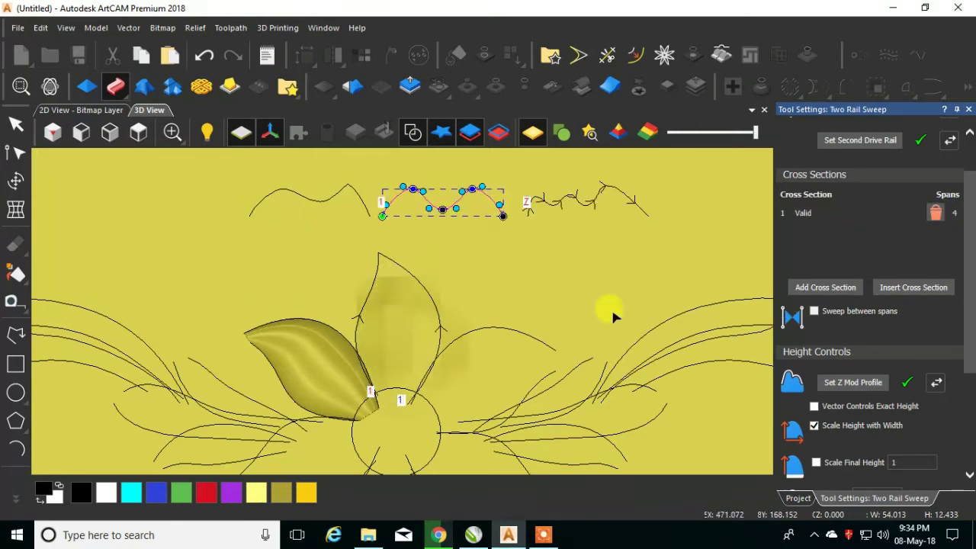
scroll(418, 323, "up", 2)
scroll(425, 307, "down", 2)
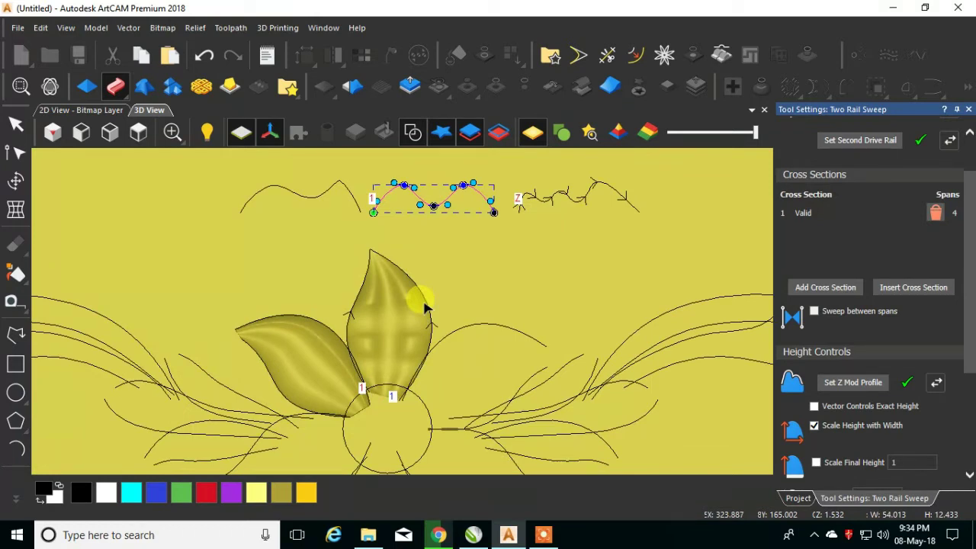
Add the two-hump profile as a second cross section of the top petal, and delete both cross sections.
left_click(805, 290)
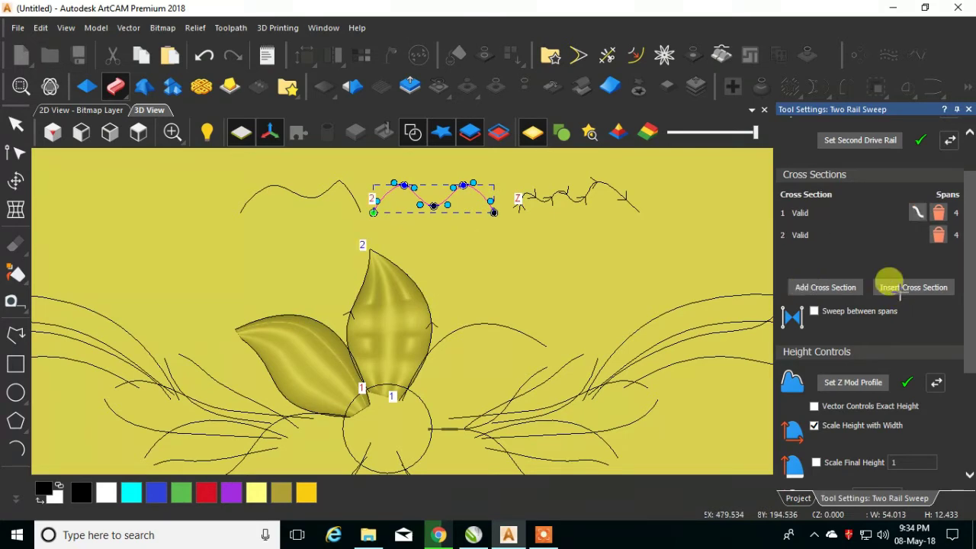
left_click(938, 230)
left_click(938, 222)
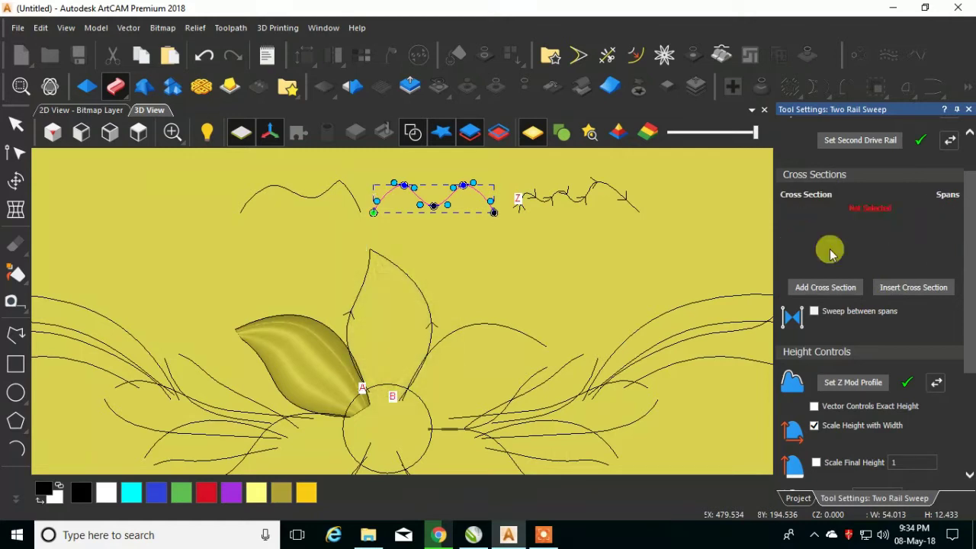
Try the left wave profile as the top petal's cross section, remove it and close the two-rail sweep.
left_click(346, 190)
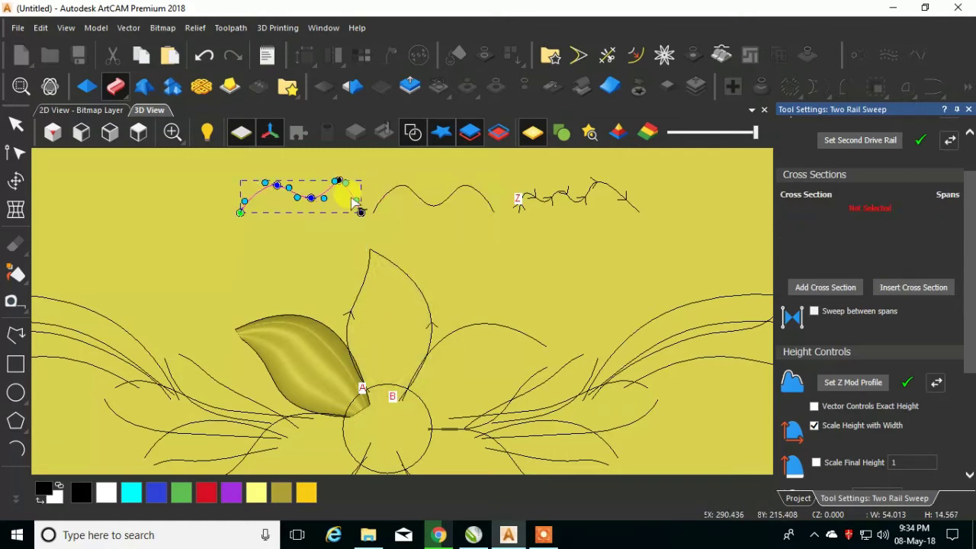
left_click(839, 287)
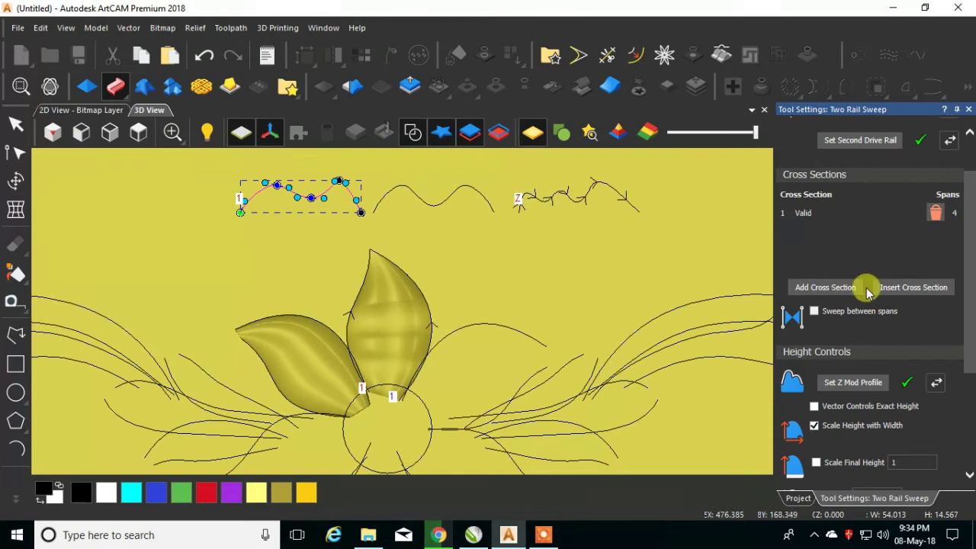
left_click(937, 213)
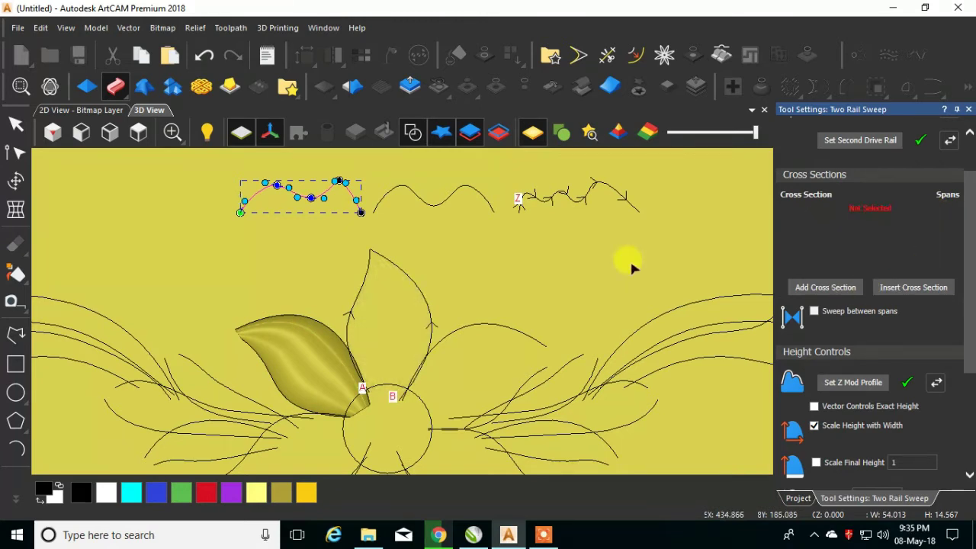
scroll(416, 282, "down", 3)
scroll(408, 300, "up", 2)
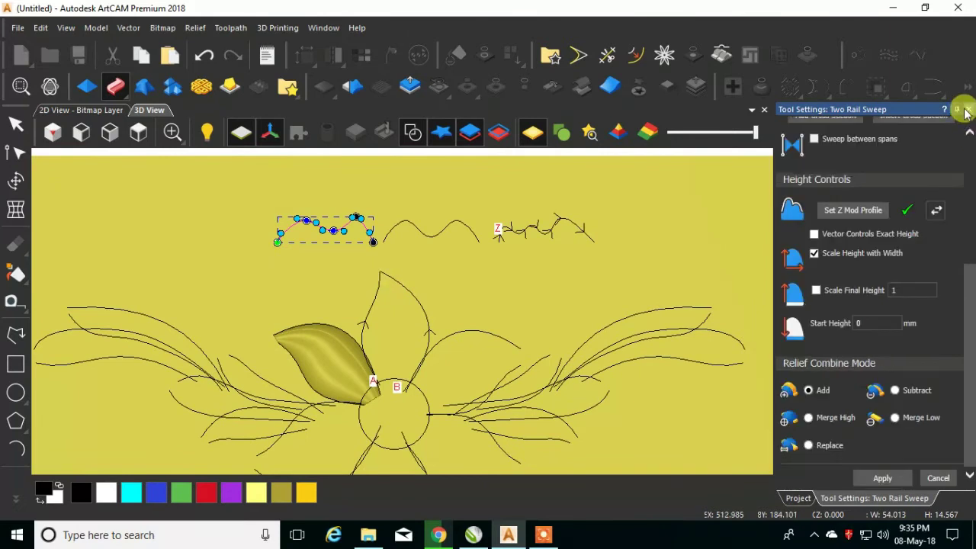
left_click(969, 109)
Try to shift the top petal's right edge curve slightly to the left, and undo the move.
left_click(407, 289)
left_click(408, 299)
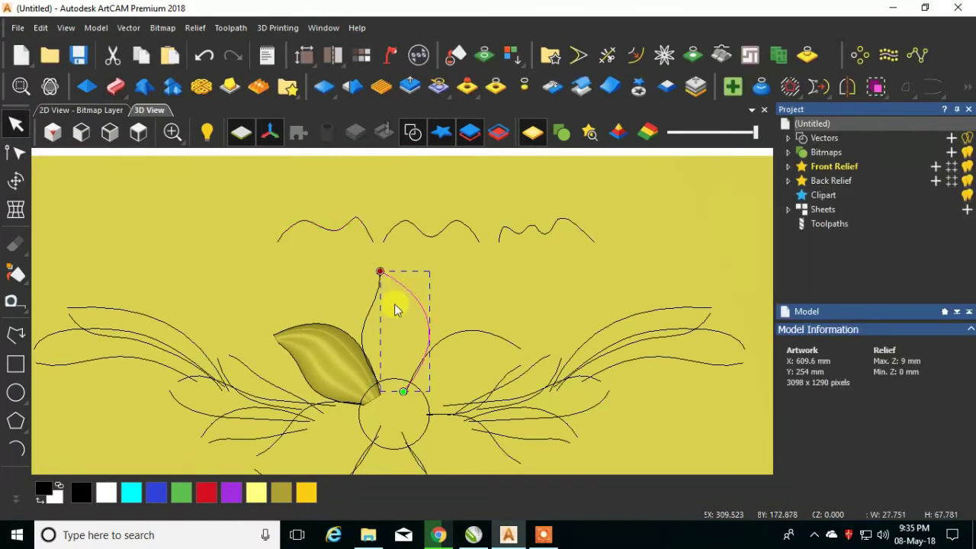
scroll(394, 391, "up", 2)
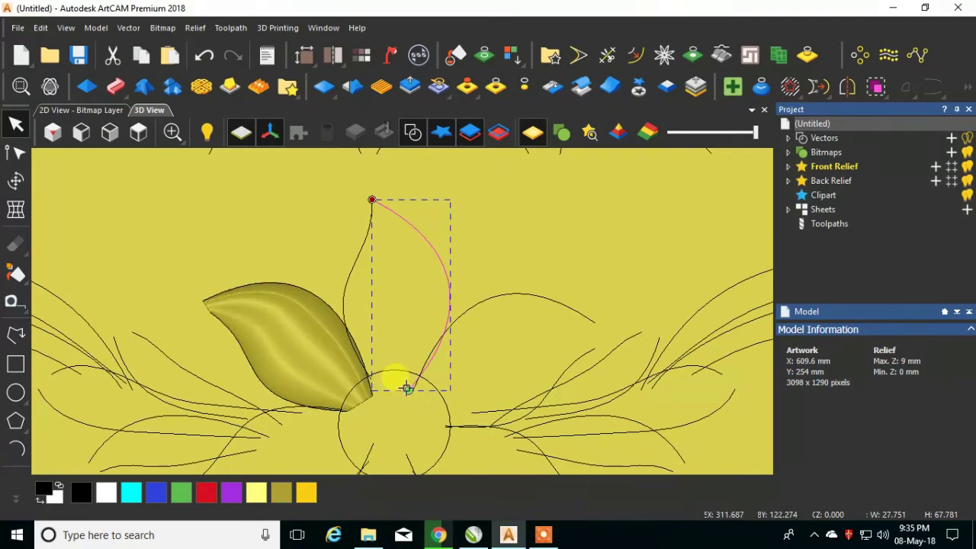
left_click_drag(407, 388, 399, 388)
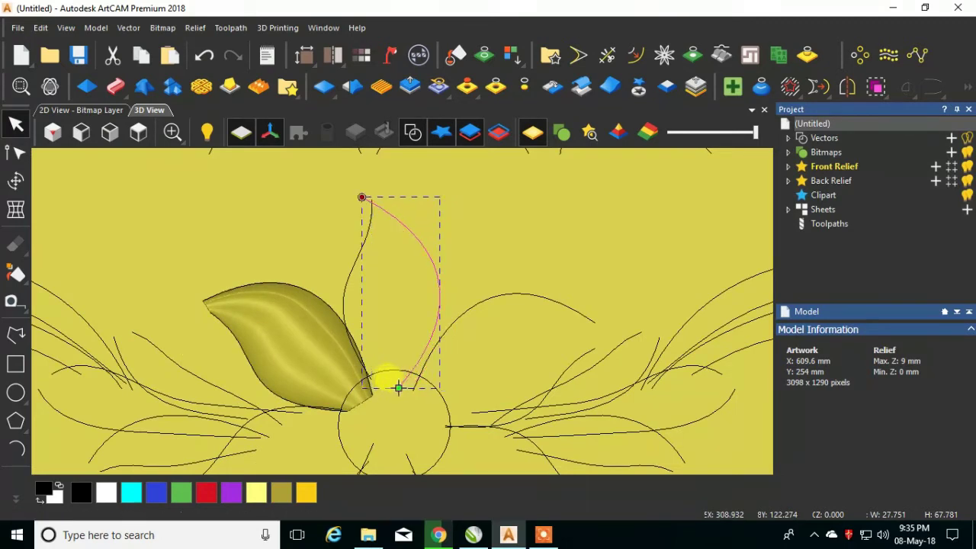
key("ctrl+z")
scroll(381, 391, "up", 1)
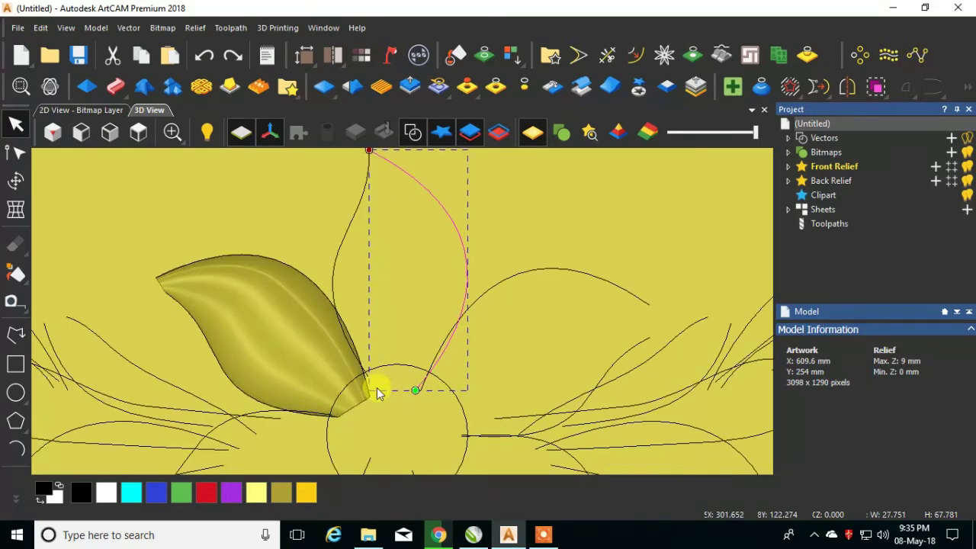
Start a new two-rail sweep with the top petal's right edge as first drive rail and its left edge as second.
left_click(116, 86)
left_click(342, 238, "shift")
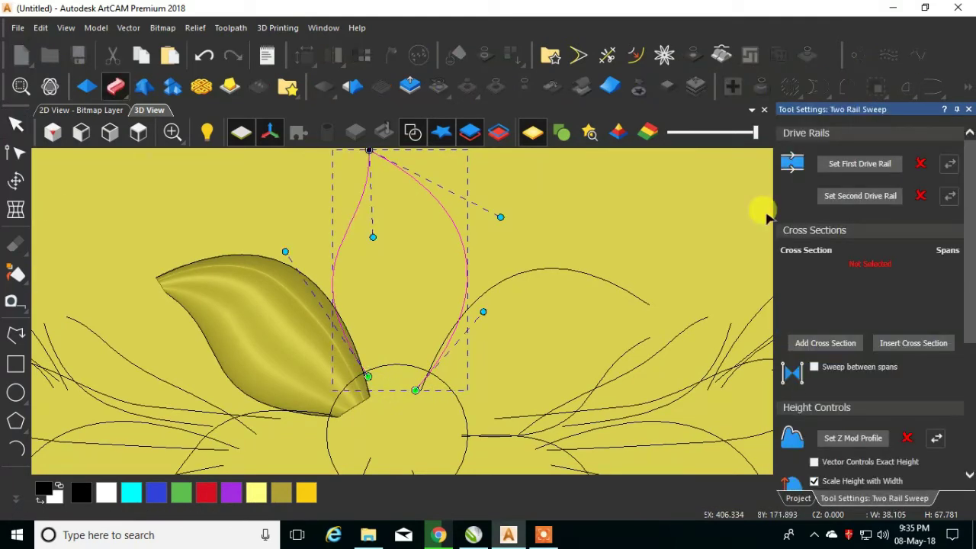
left_click(883, 167)
left_click(859, 200)
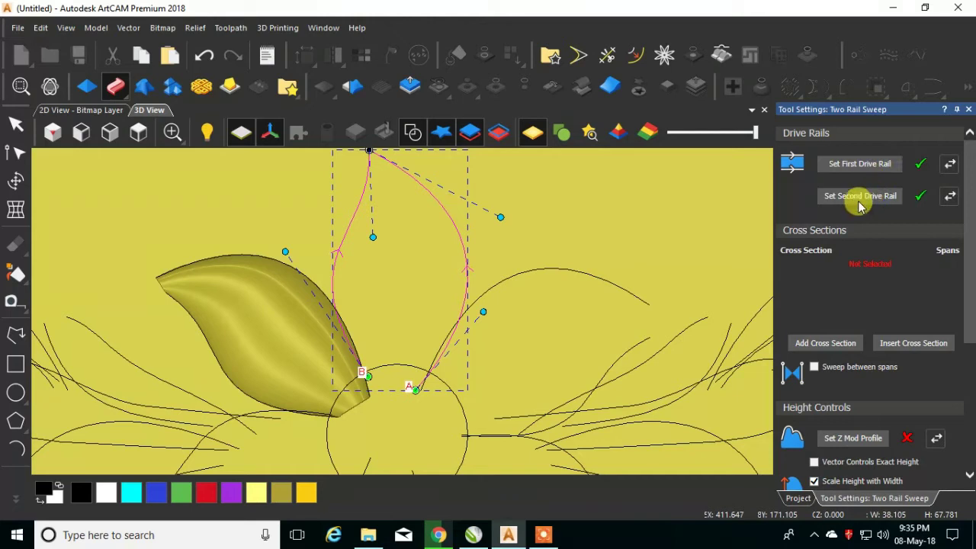
Add the middle two-hump wave profile as the first cross section of the top petal's sweep.
scroll(731, 278, "down", 1)
scroll(424, 291, "down", 1)
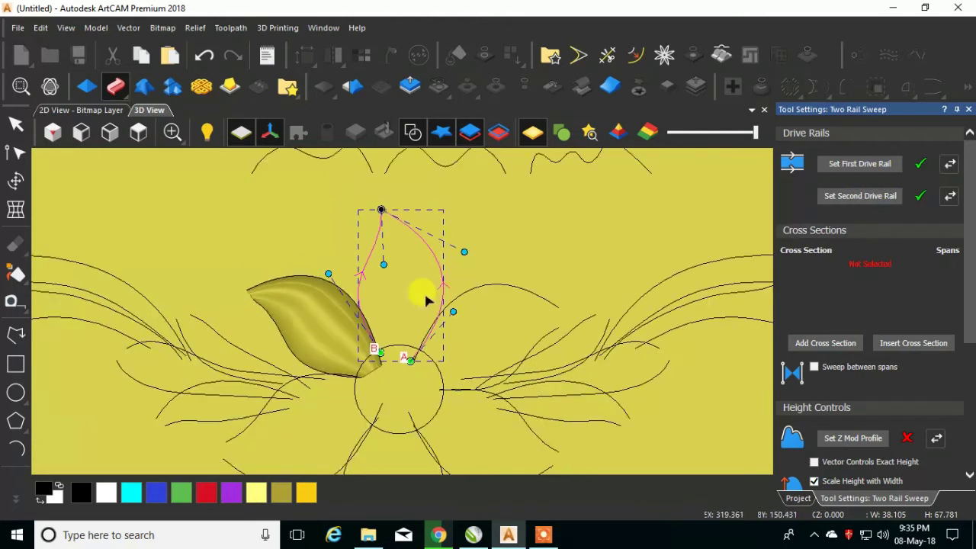
scroll(424, 290, "down", 1)
left_click(456, 191)
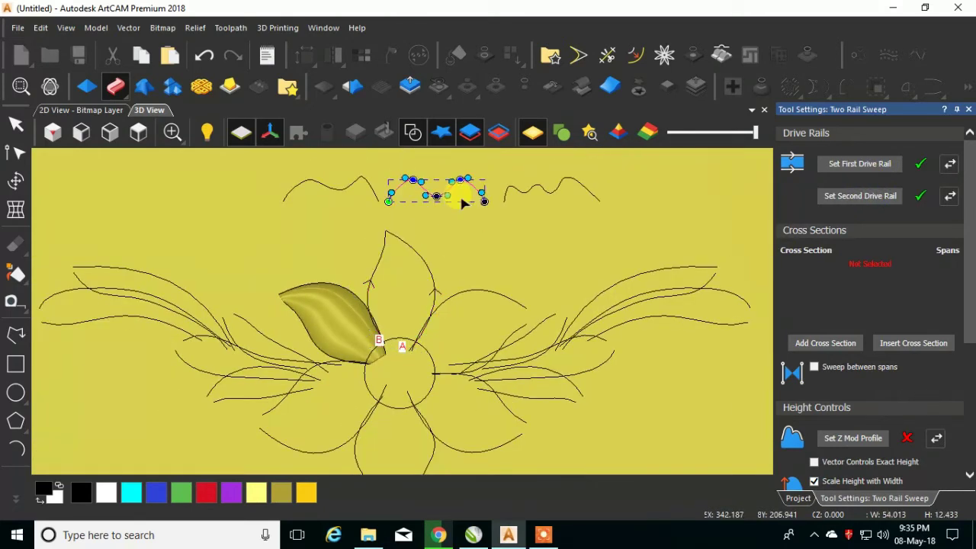
left_click(810, 345)
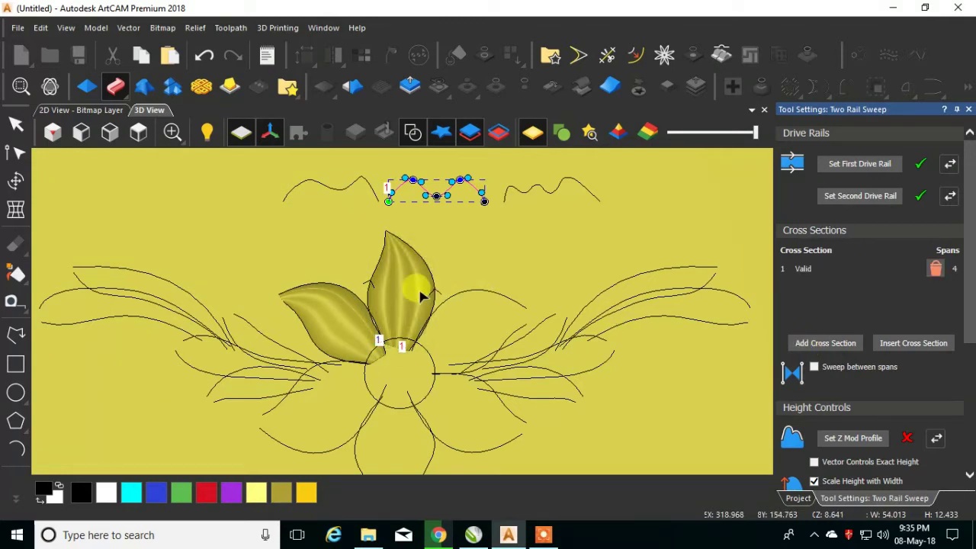
Add the right multi-wave profile as the second cross section of the top petal's sweep.
scroll(421, 290, "up", 1)
scroll(388, 224, "down", 3)
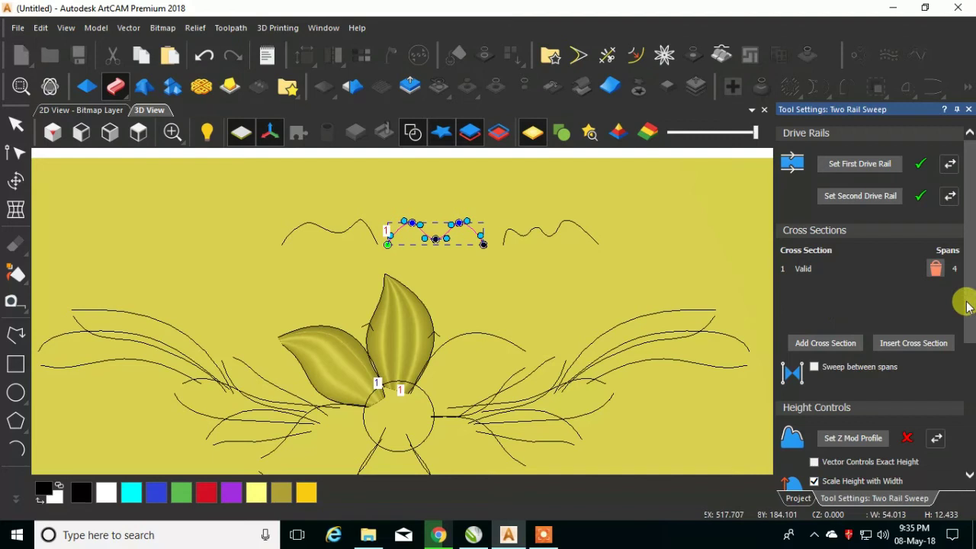
left_click(531, 234)
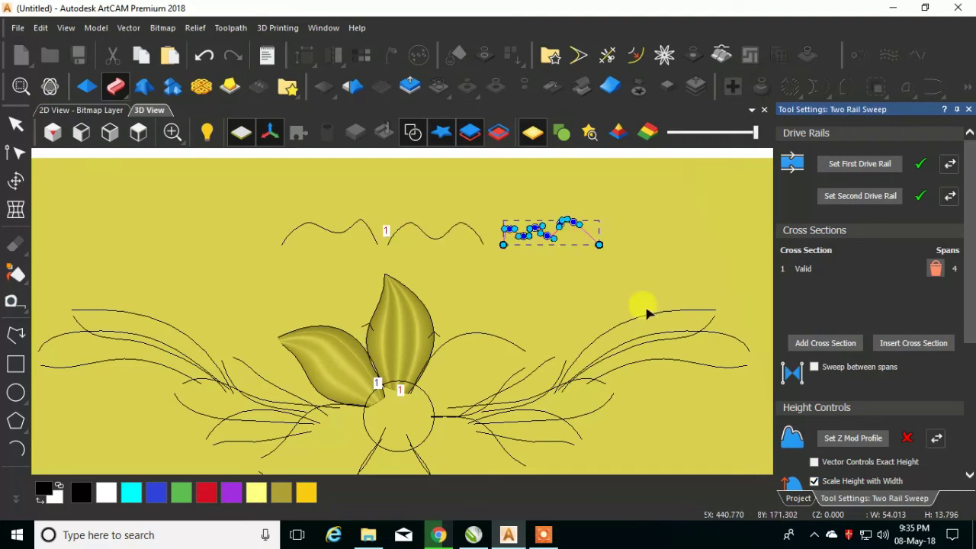
left_click(805, 347)
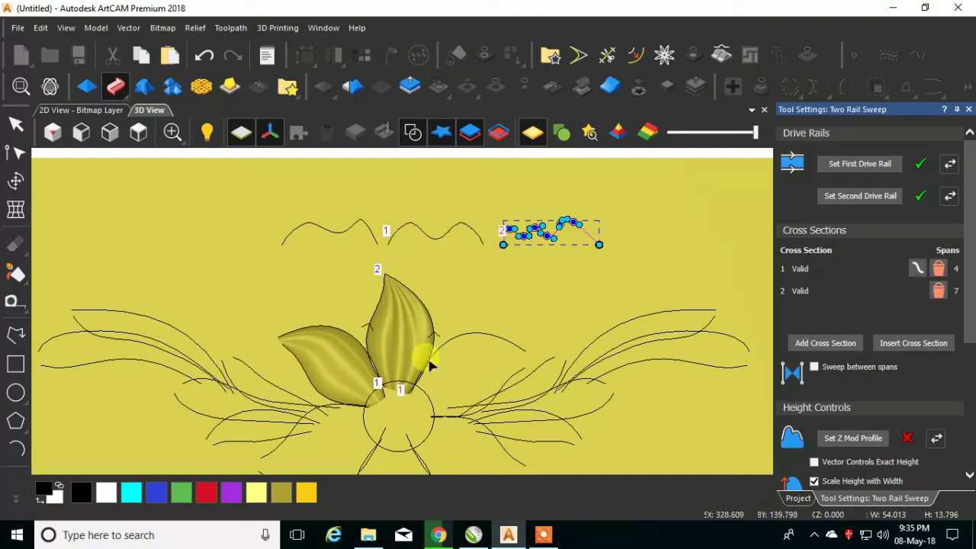
scroll(412, 366, "up", 1)
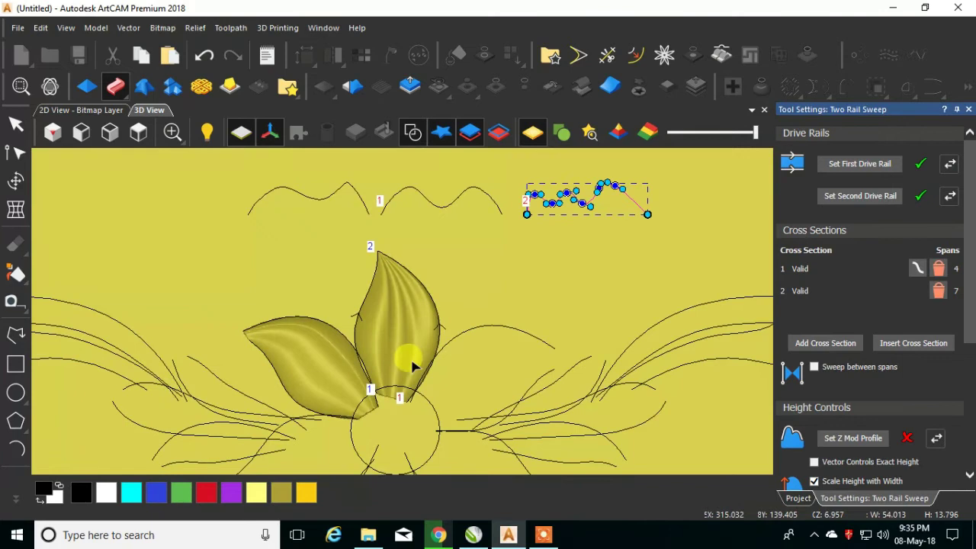
Reverse both drive rails so the sweep starts at the petal's tip and ends at its base.
left_click(946, 165)
left_click(950, 196)
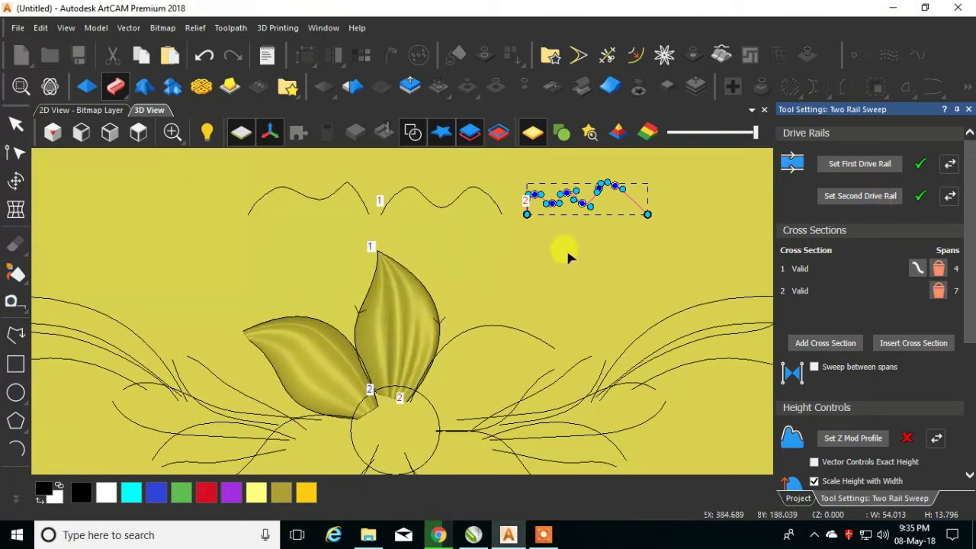
scroll(387, 287, "down", 1)
Turn off Scale Height with Width, scale the sweep's final height to 8 and set its start height to 1 mm.
left_click_drag(967, 283, 970, 403)
left_click(814, 270)
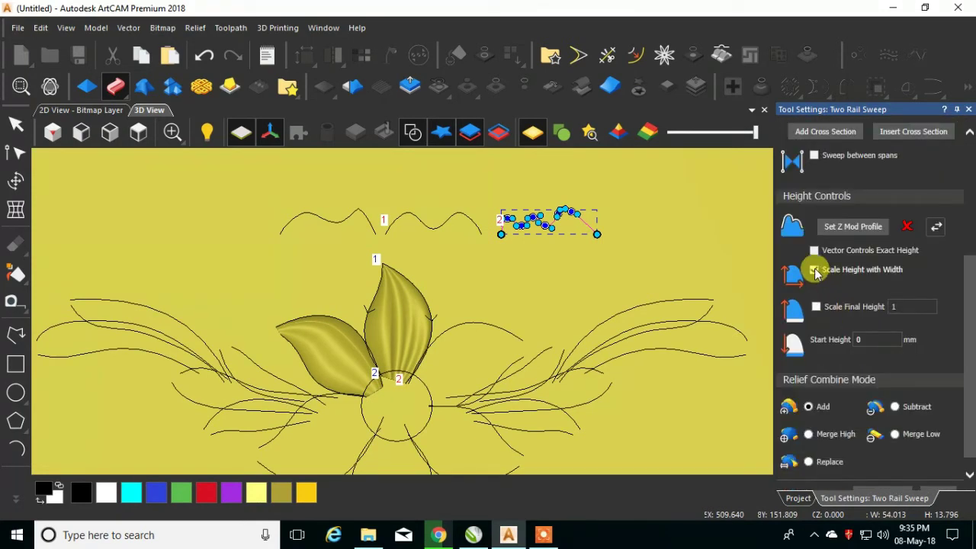
left_click(816, 306)
double_click(908, 307)
type("8")
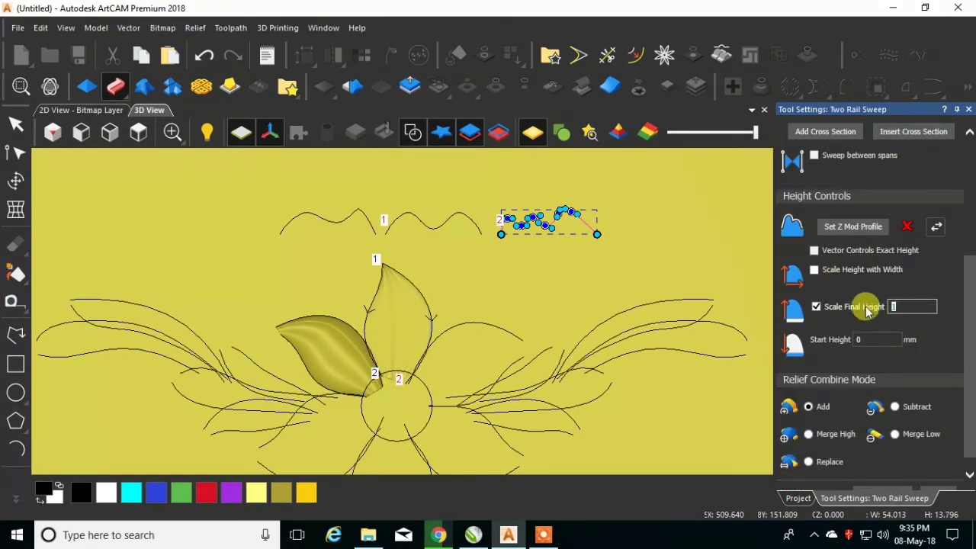
double_click(861, 339)
type("1")
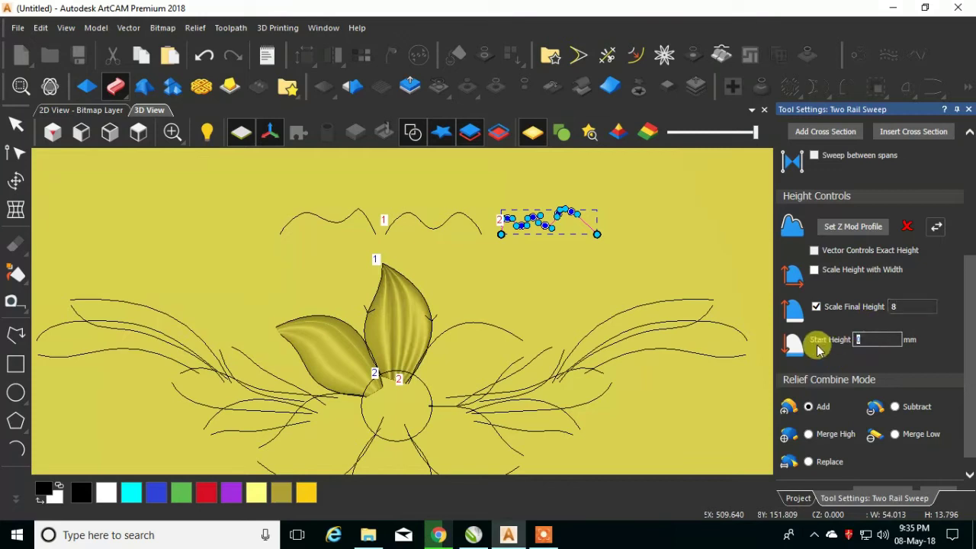
Set the relief combine mode to Merge High, apply the top petal's sweep and close the tool.
left_click(809, 435)
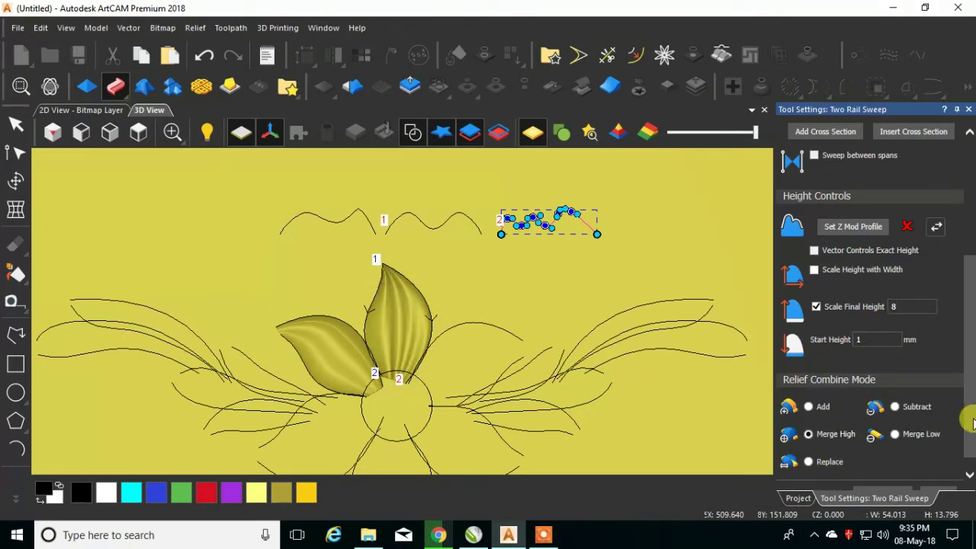
scroll(960, 473, "down", 1)
left_click(886, 477)
left_click(936, 477)
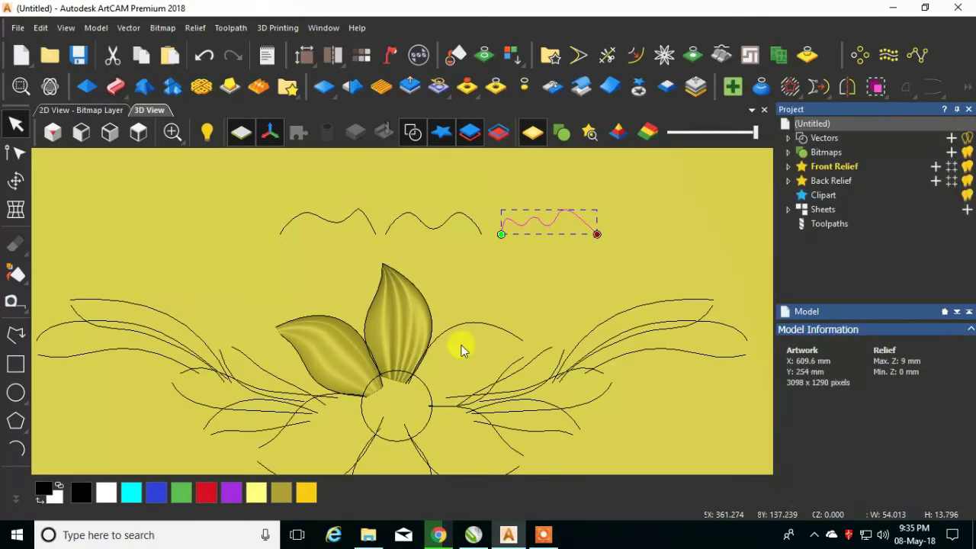
Hide the vectors and examine the two petal reliefs up close, in isometric view and from the top.
left_click(416, 133)
scroll(396, 320, "up", 6)
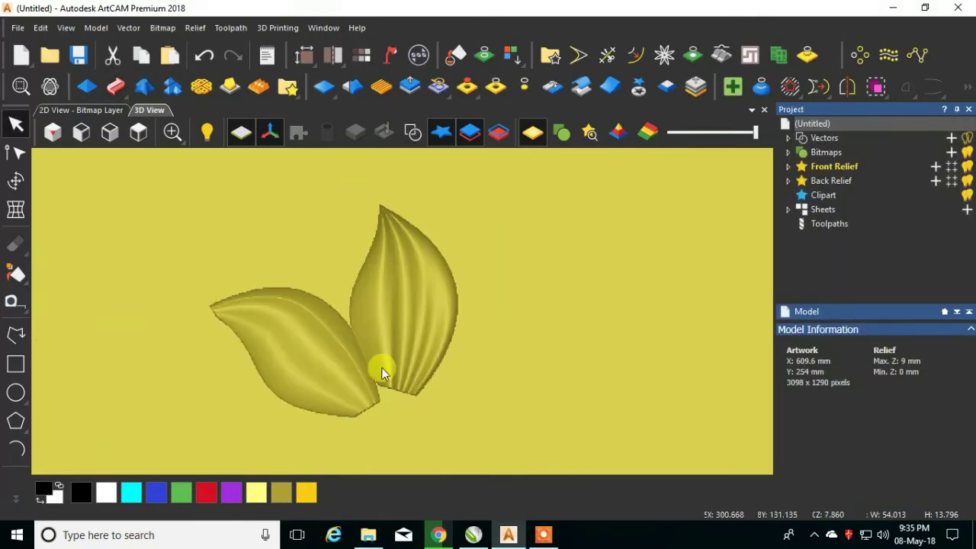
scroll(378, 367, "down", 5)
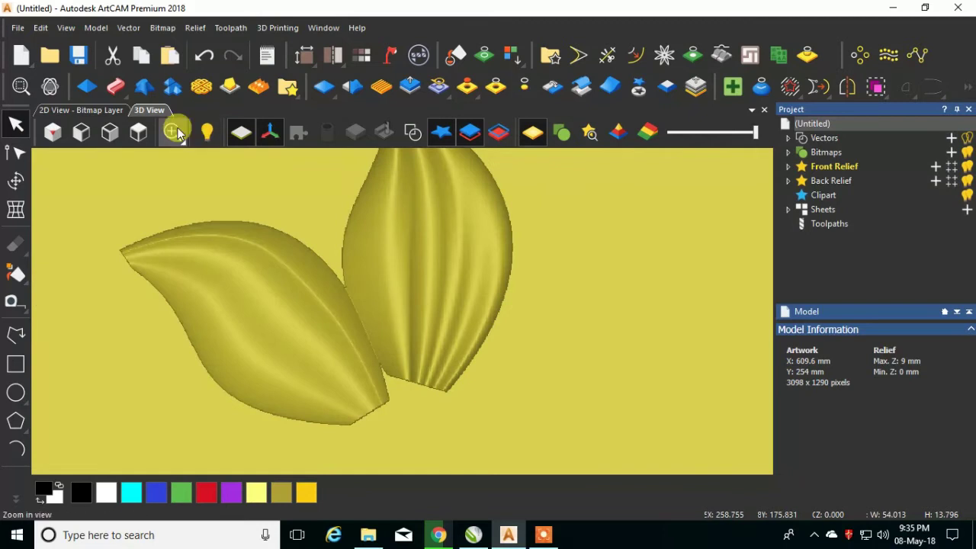
left_click(52, 132)
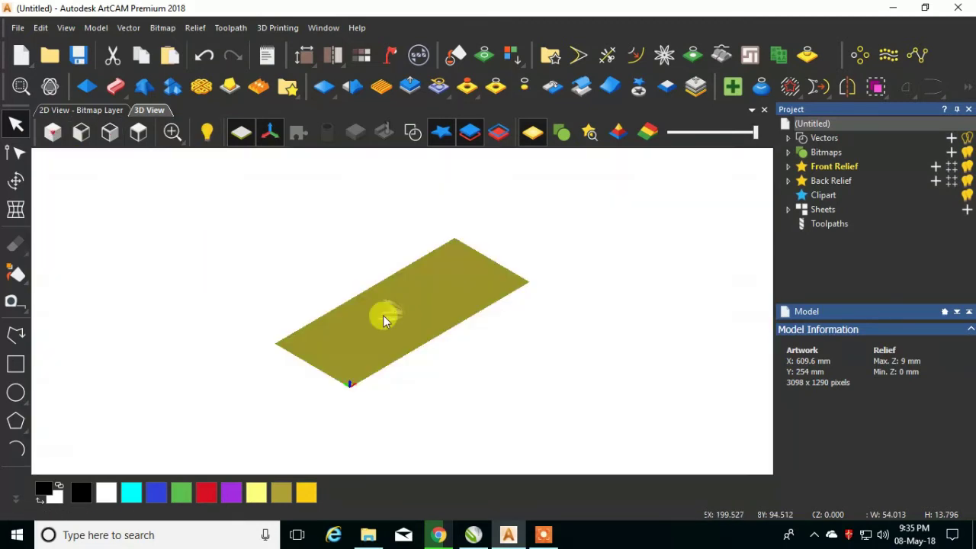
scroll(385, 313, "up", 5)
left_click(140, 133)
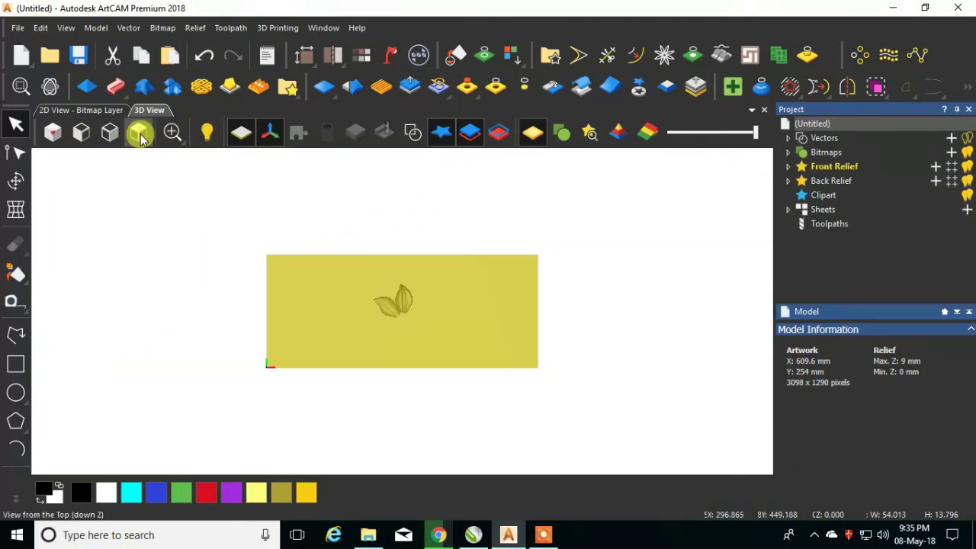
scroll(418, 298, "up", 5)
scroll(467, 316, "down", 2)
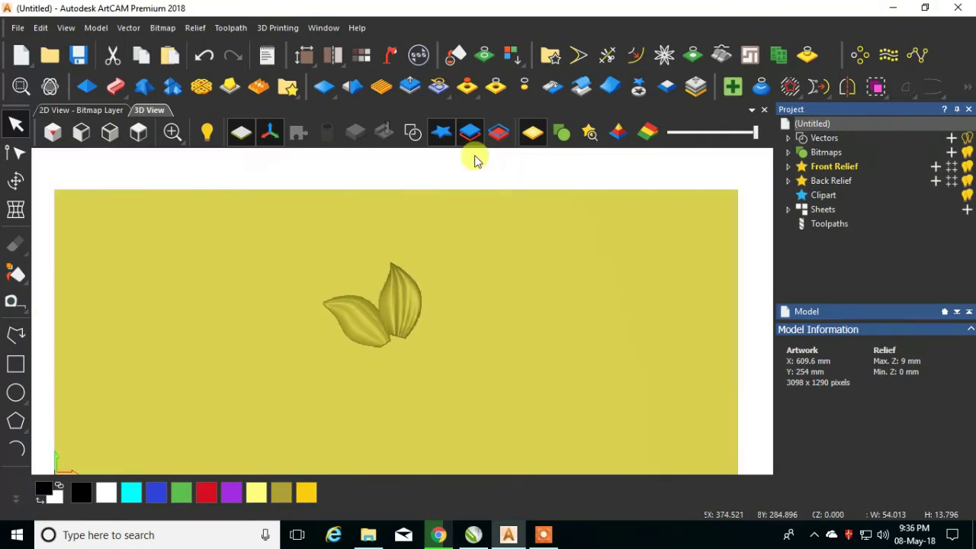
Show the vectors again over the relief, with the flower and leaf curves in view.
left_click(412, 132)
scroll(403, 339, "up", 2)
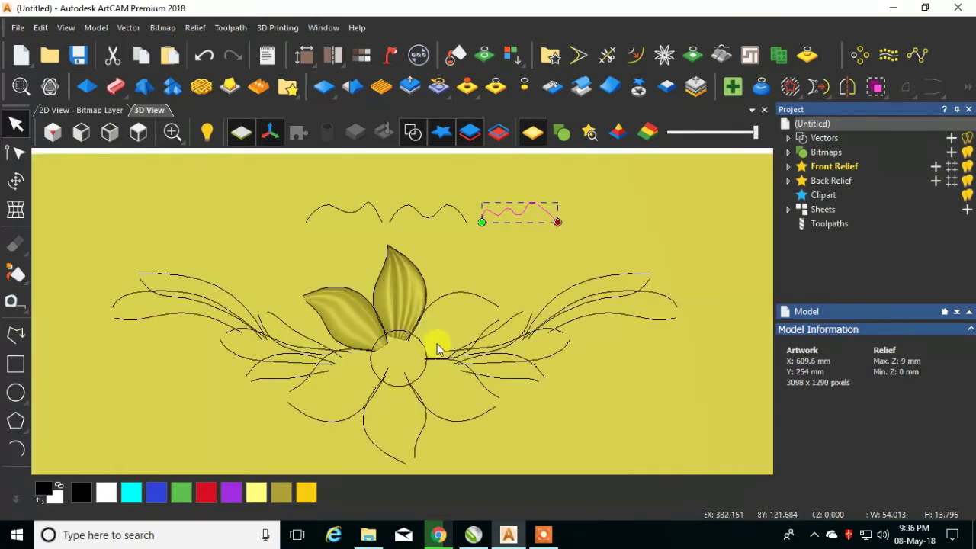
scroll(437, 346, "up", 1)
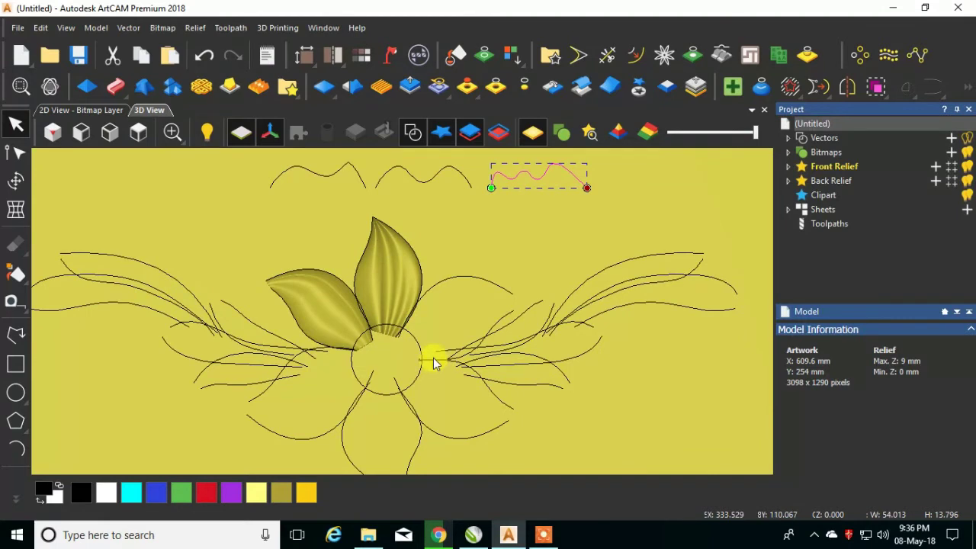
Start a Two Rail Sweep along the upper-right petal's two curves, adding the rightmost wave as the cross section.
key("Escape")
left_click(504, 316)
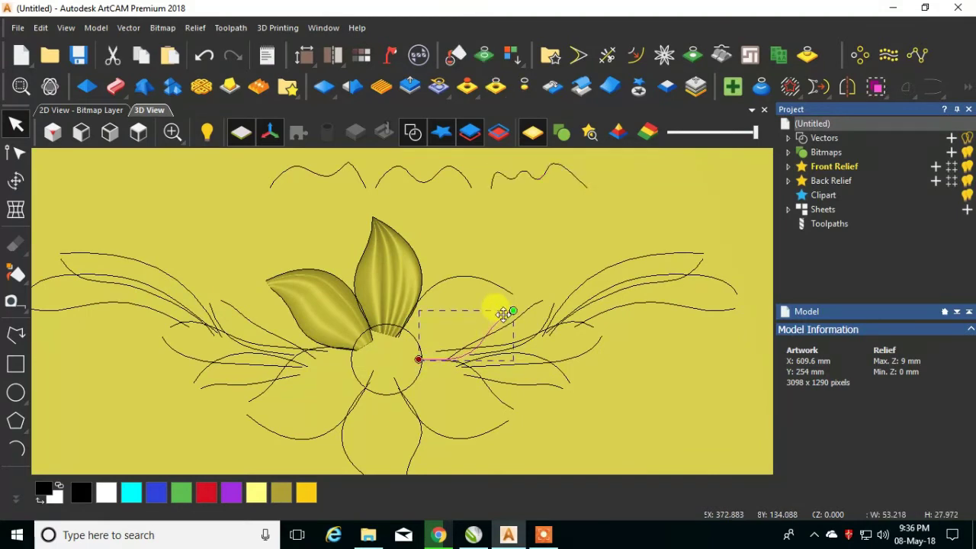
left_click(477, 277, "shift")
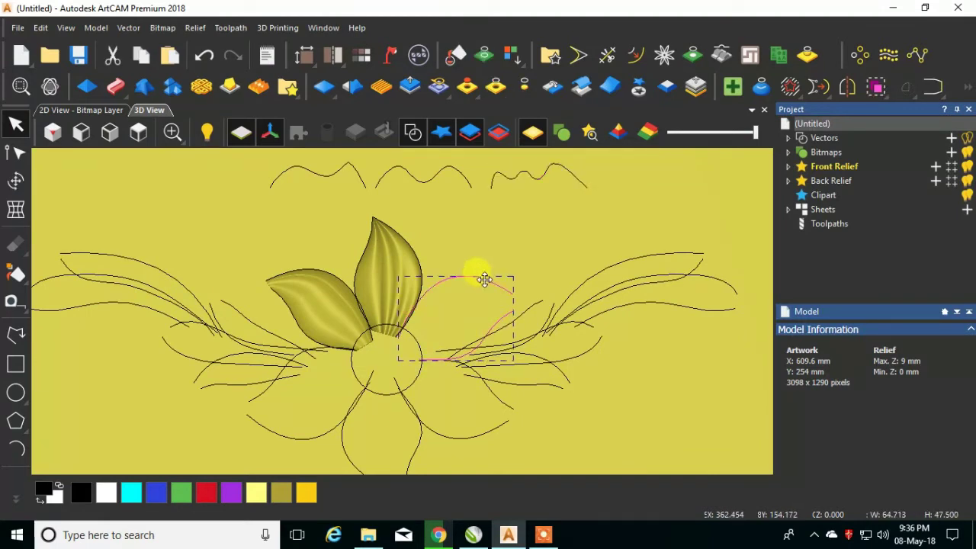
left_click(112, 88)
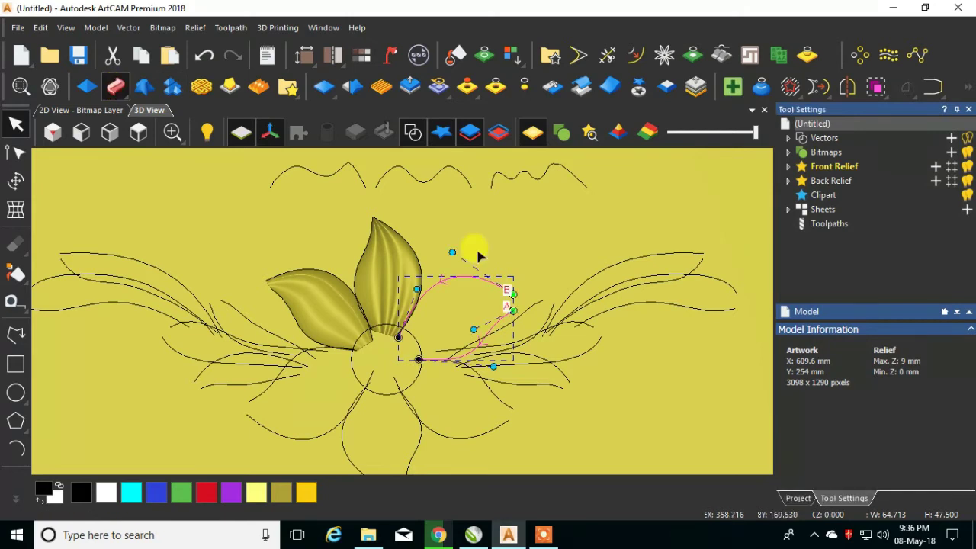
left_click(523, 173)
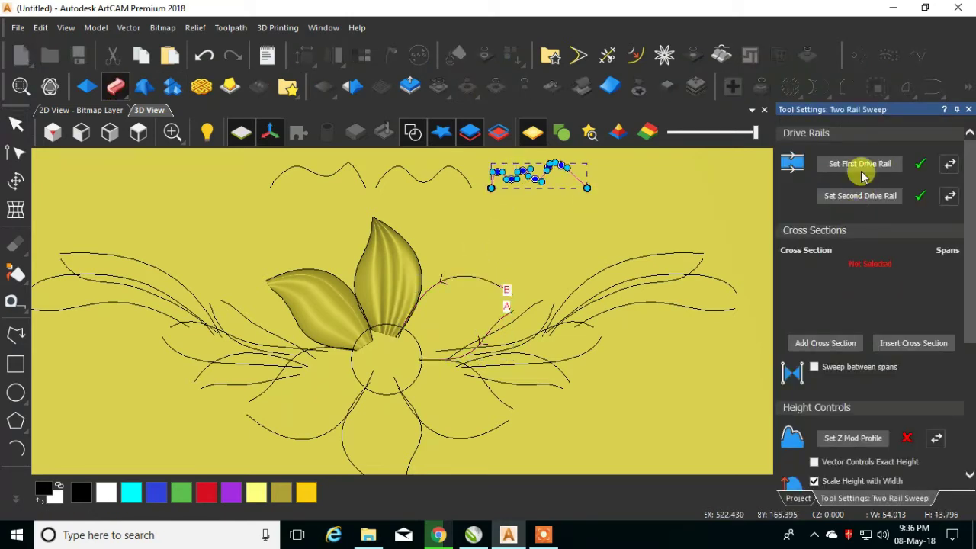
left_click(819, 343)
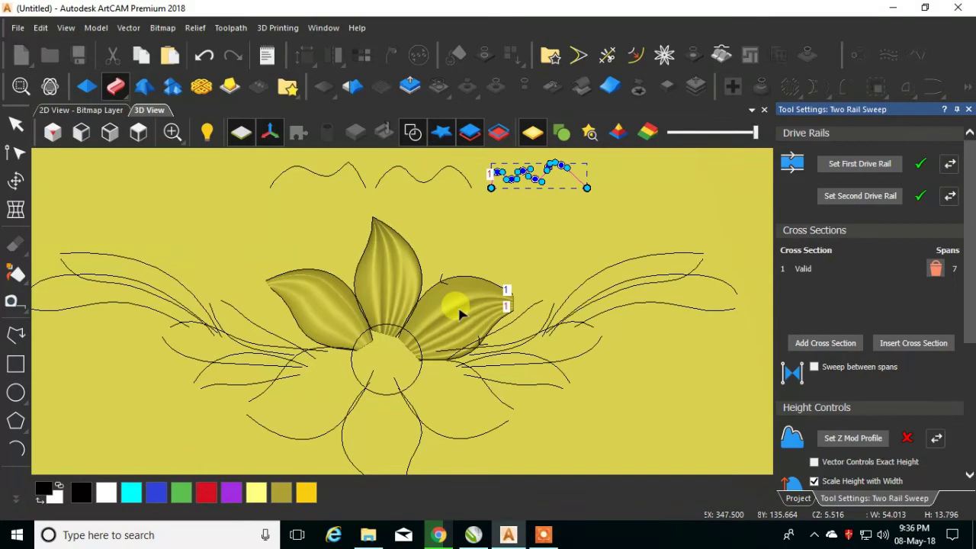
Switch to CorelDRAW to check the petals in the flower reference image, and return to the sweep in ArtCAM.
scroll(458, 307, "up", 2)
scroll(511, 322, "down", 1)
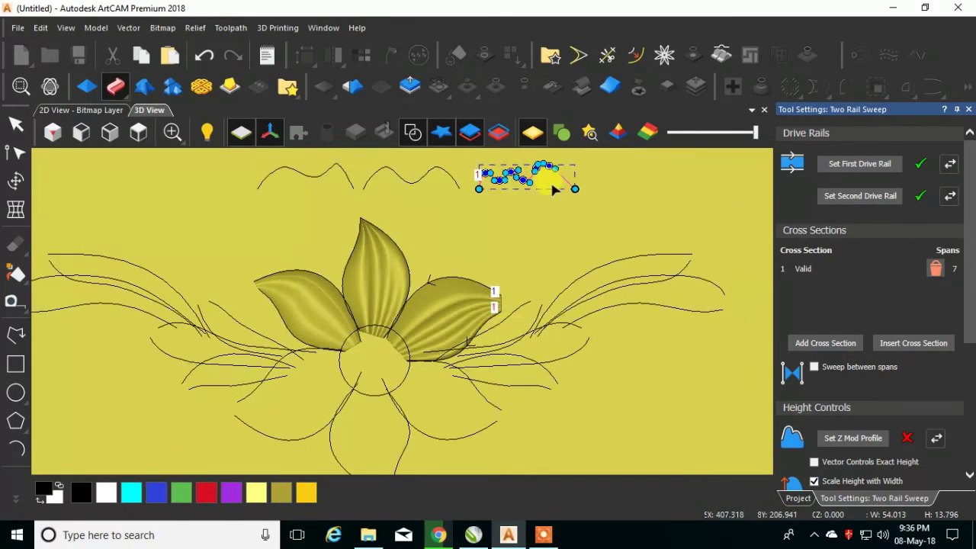
left_click(476, 536)
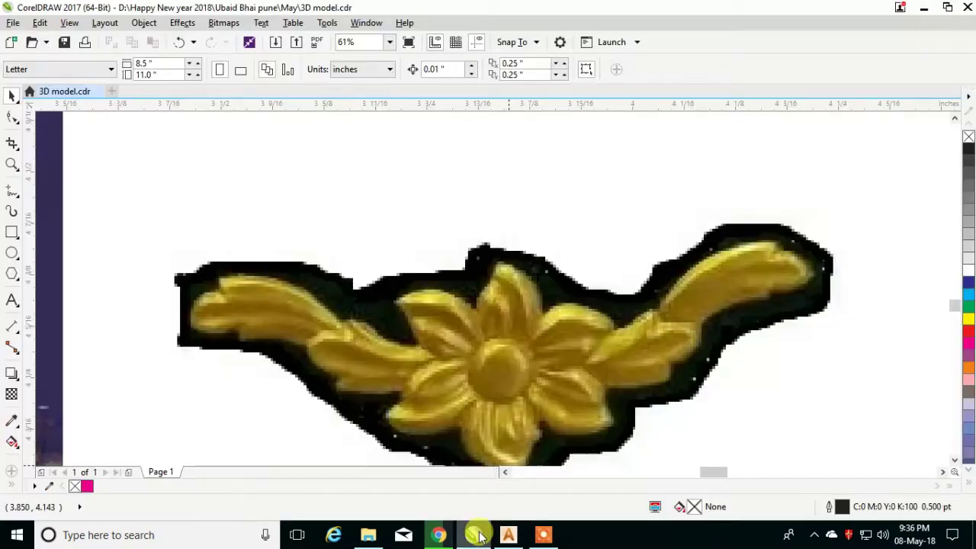
left_click(508, 536)
scroll(454, 351, "up", 2)
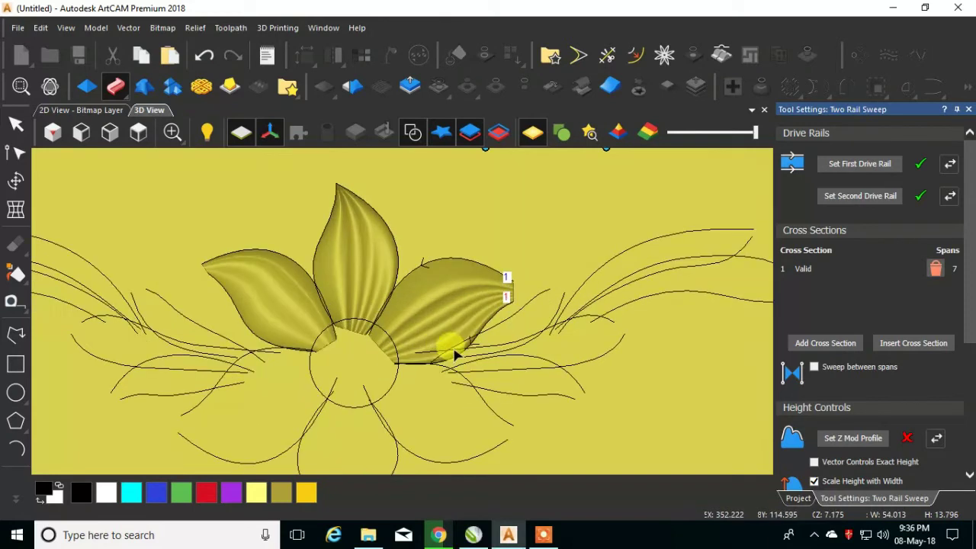
Try reversing the direction of the upper-right petal's two drive rails.
left_click(950, 163)
left_click(951, 196)
left_click(950, 163)
left_click(950, 197)
Reshape the upper-right petal's rails by shifting the lower curve's base node inward and adjusting the curve handles of both rails.
scroll(440, 361, "up", 2)
left_click(397, 365)
left_click_drag(384, 369, 374, 356)
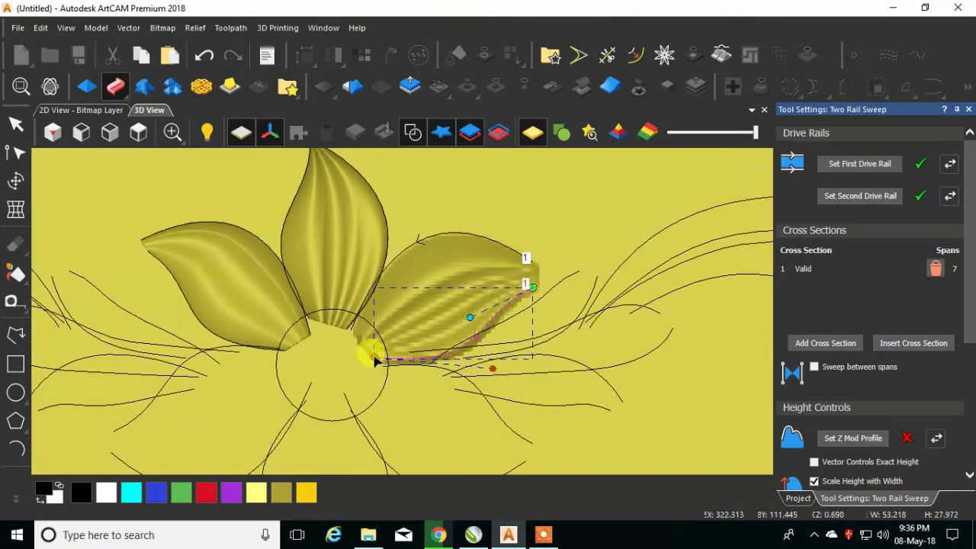
left_click_drag(494, 368, 477, 377)
left_click(469, 315)
left_click_drag(470, 315, 460, 308)
left_click_drag(512, 251, 419, 200)
scroll(390, 252, "up", 2)
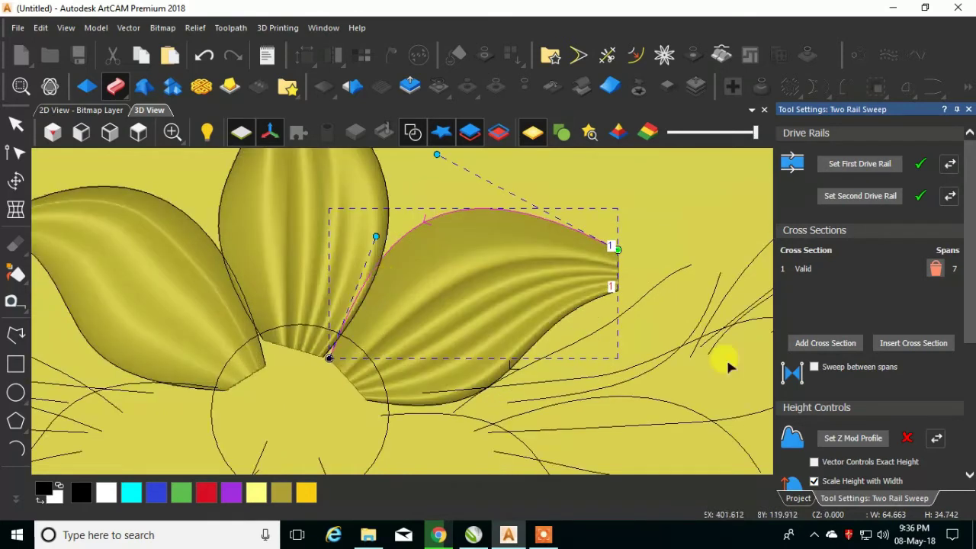
Add the middle wave as the second cross section of the upper-right petal's sweep and reverse both drive rails.
scroll(518, 320, "down", 1)
scroll(480, 261, "down", 2)
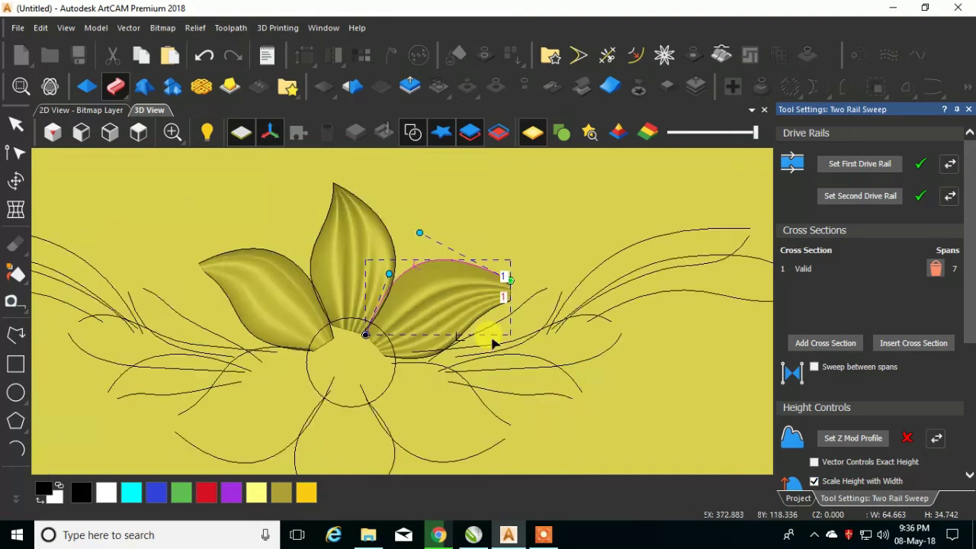
scroll(428, 244, "down", 2)
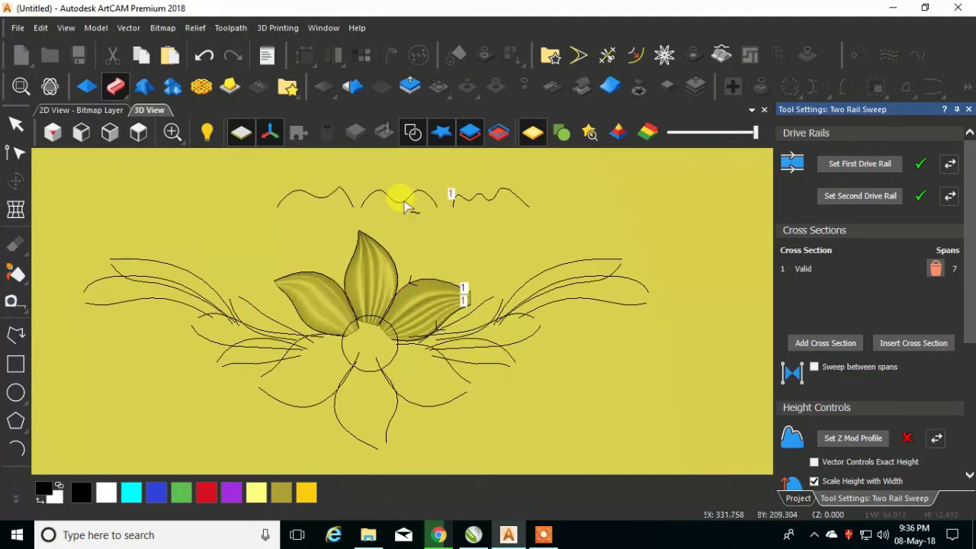
left_click(402, 201)
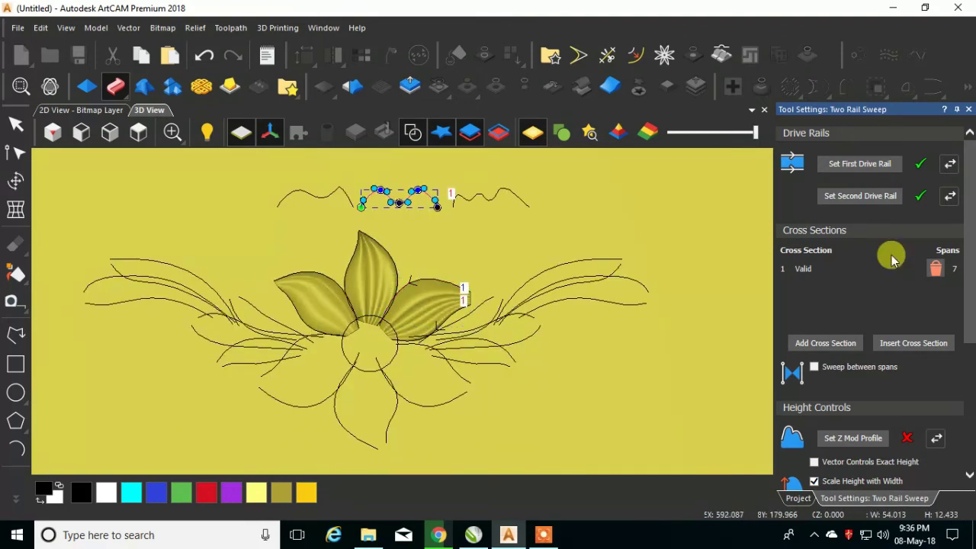
left_click(825, 342)
scroll(439, 311, "up", 1)
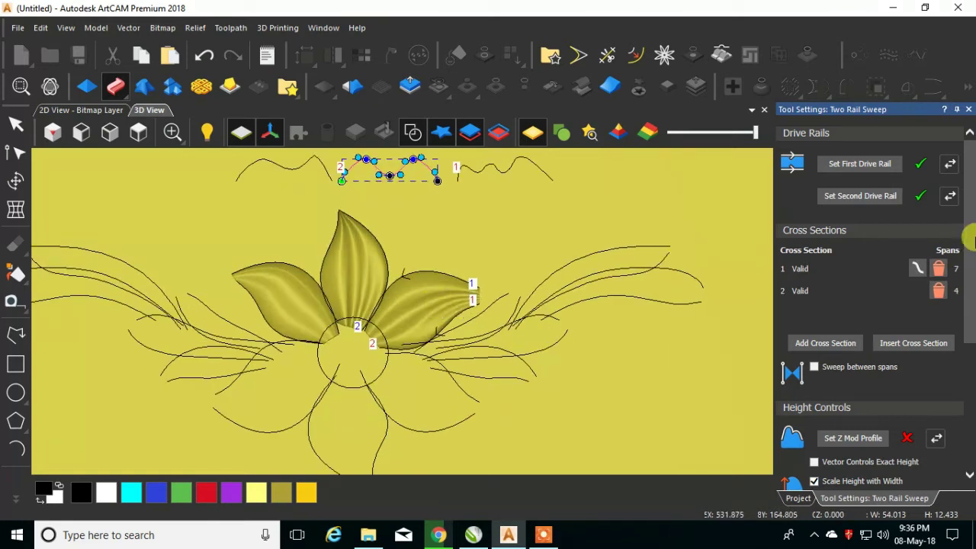
left_click(951, 163)
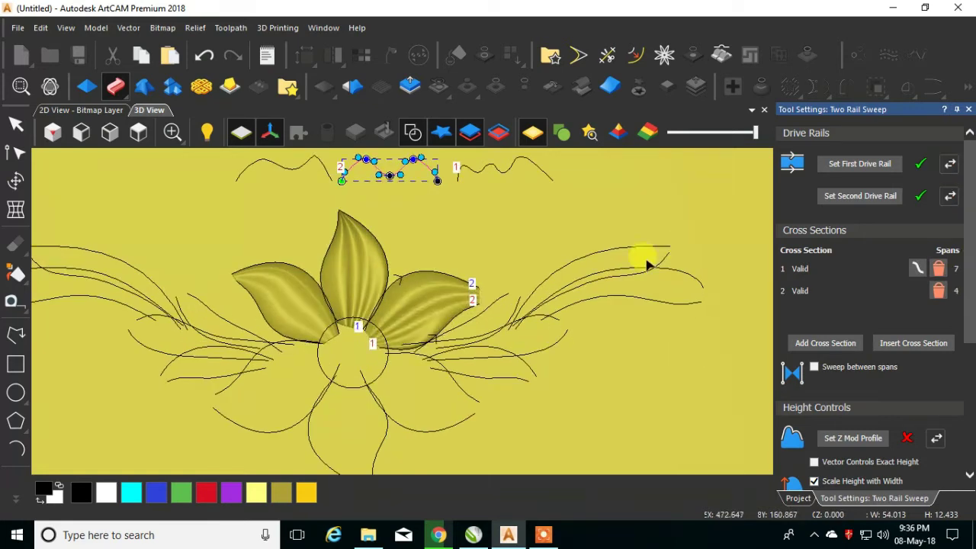
scroll(447, 255, "down", 1)
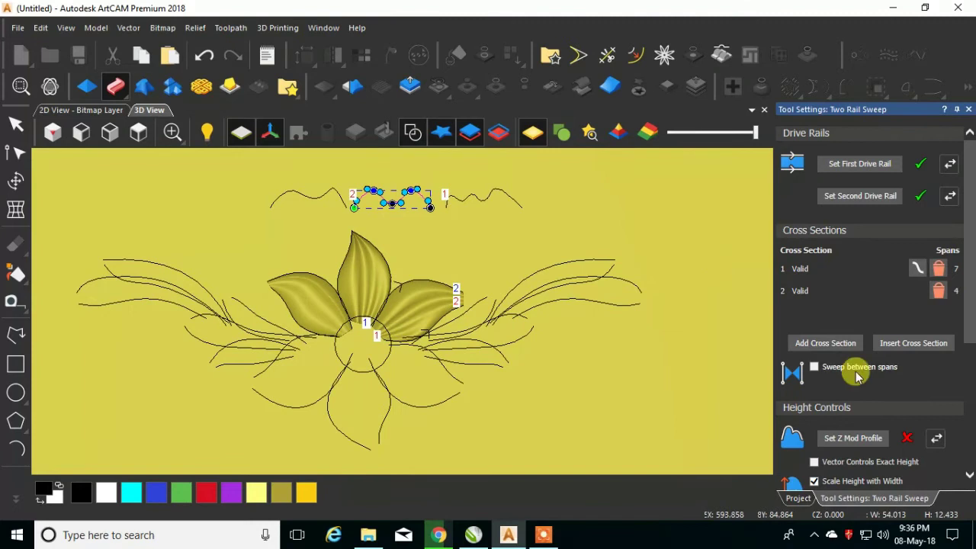
Turn off Scale Height with Width, scale the upper-right petal's final height to 8 and set its start height to 1 mm.
scroll(900, 387, "down", 3)
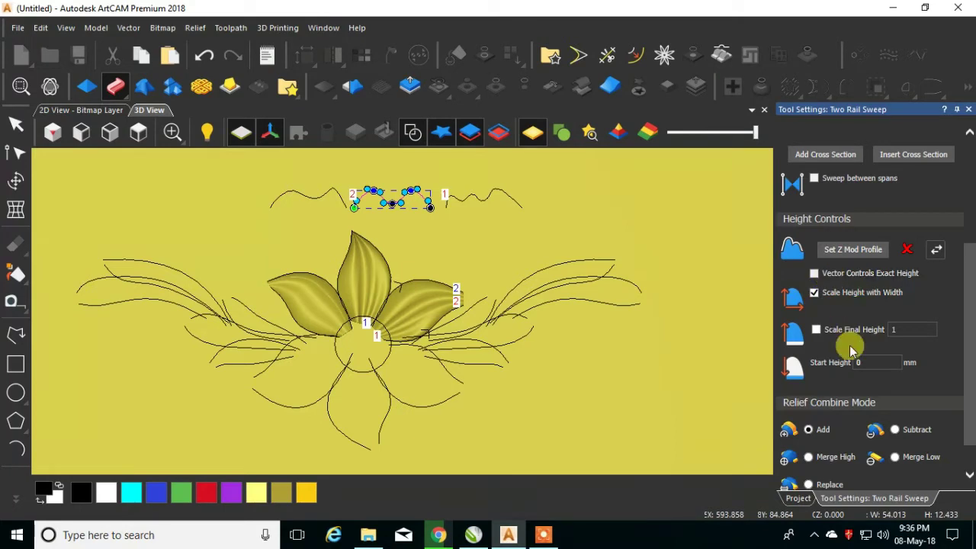
left_click(814, 293)
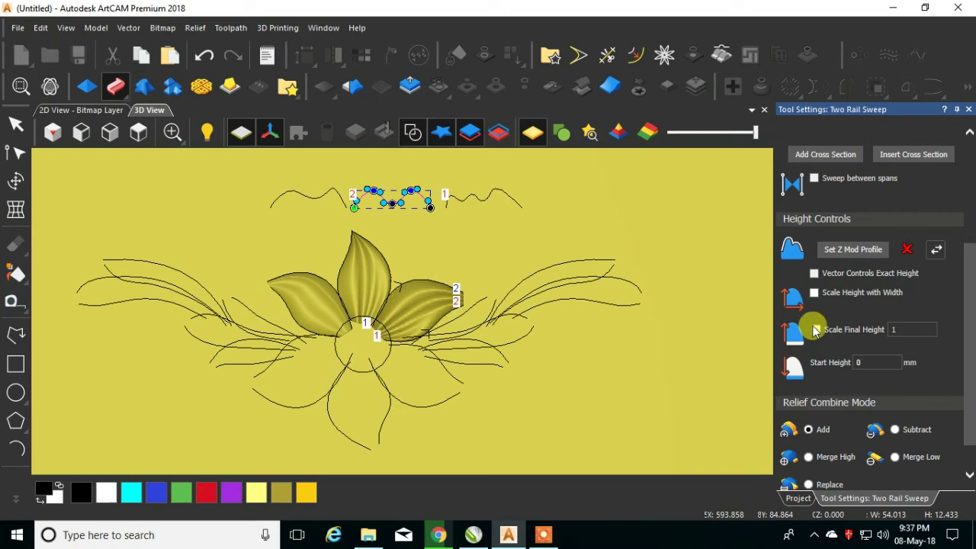
left_click(817, 329)
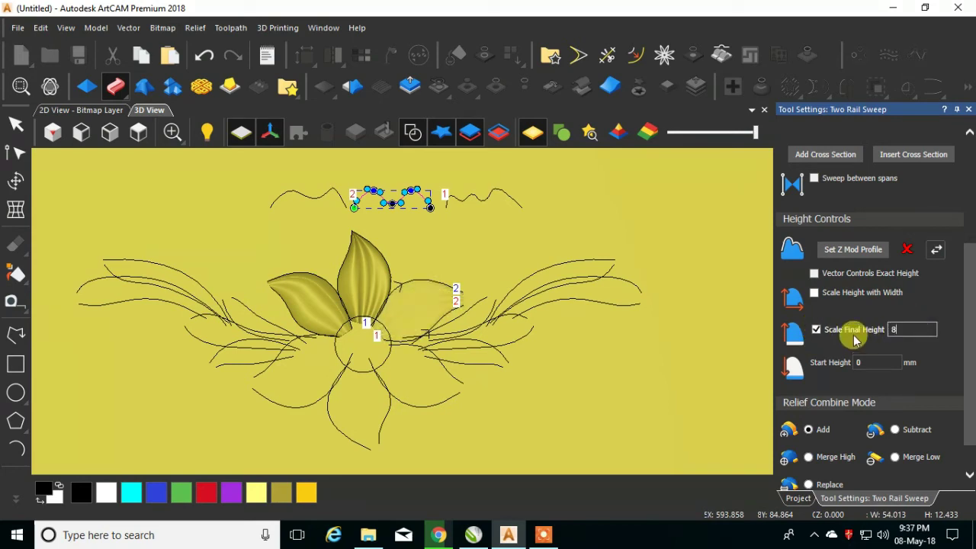
double_click(862, 362)
type("1")
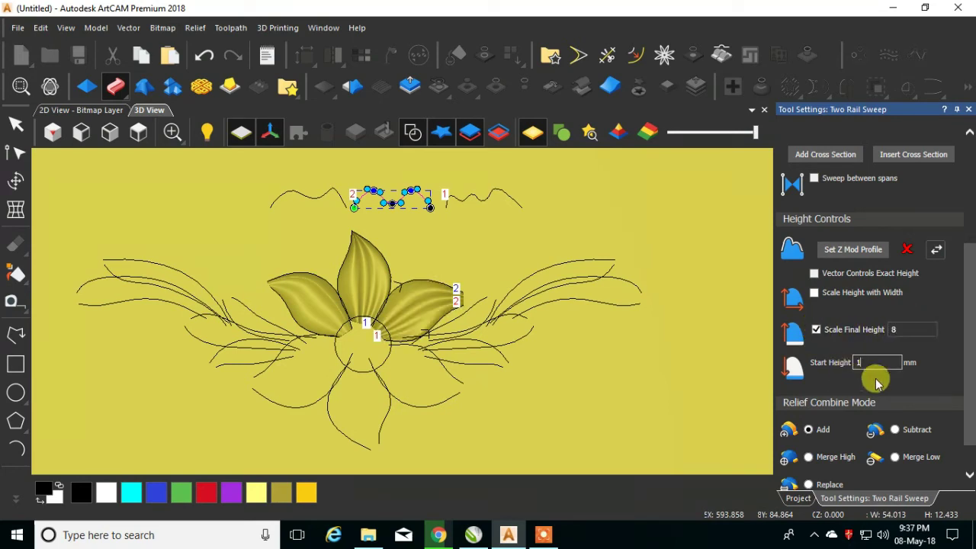
Set the relief combine mode to Merge High, apply the upper-right petal's sweep and close the tool.
left_click(809, 457)
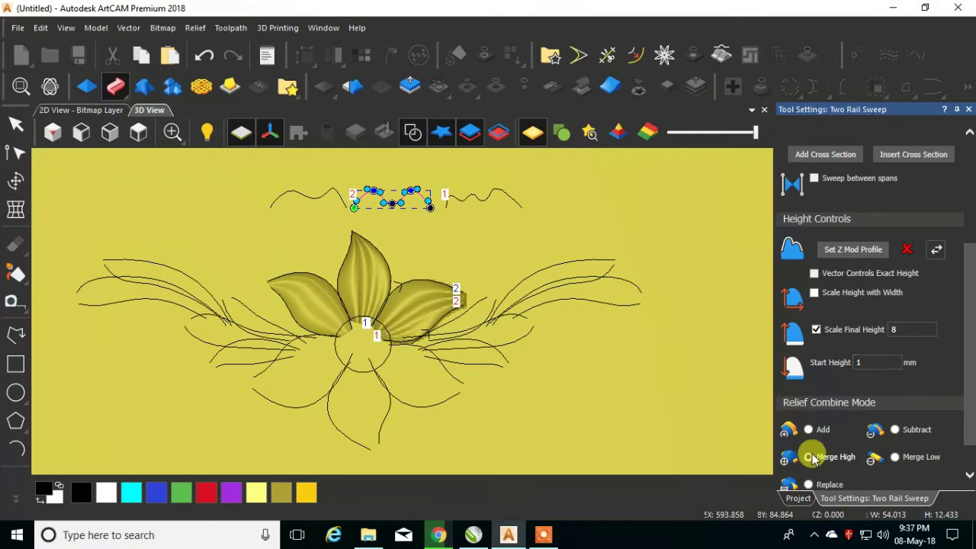
scroll(957, 416, "down", 2)
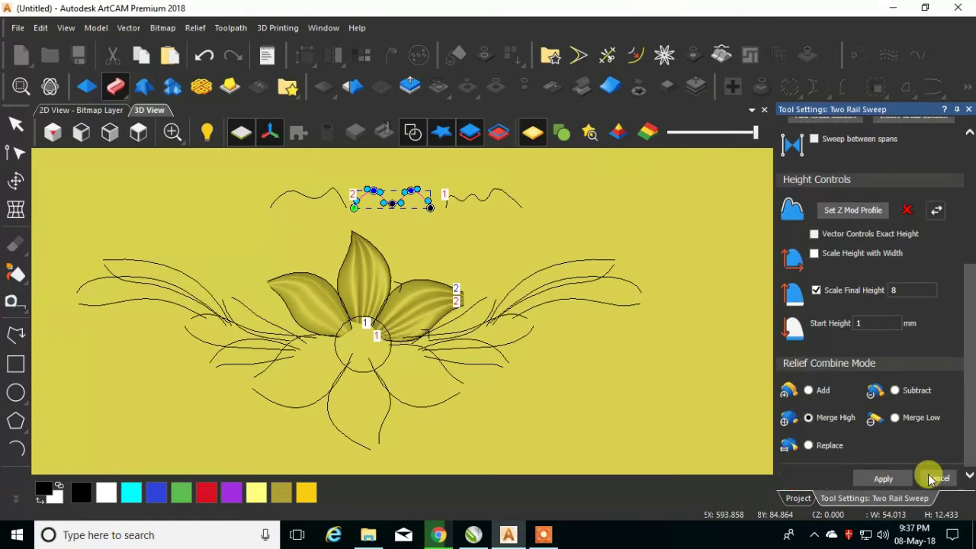
left_click(935, 480)
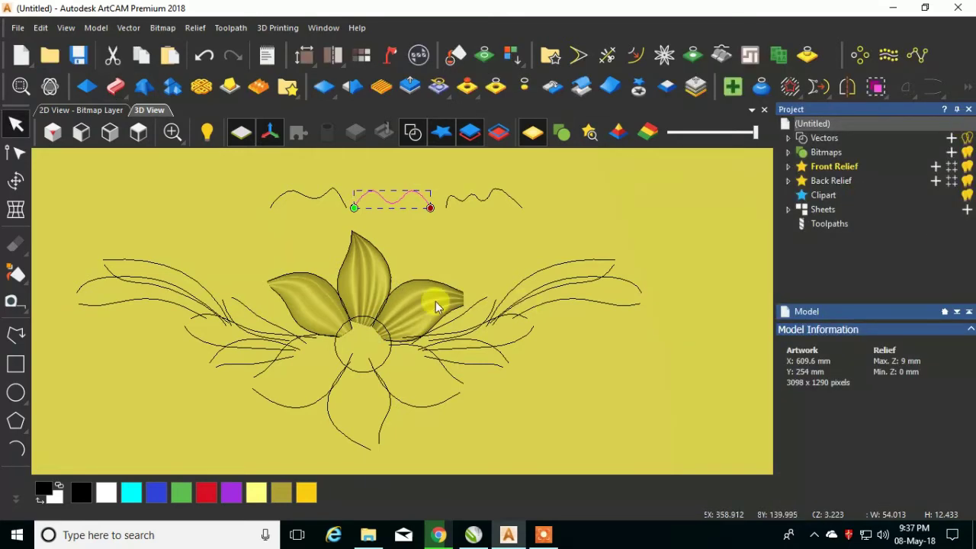
Start a Two Rail Sweep with the lower-right petal's two curves as drive rails.
scroll(438, 297, "up", 3)
scroll(440, 294, "down", 3)
scroll(448, 358, "up", 1)
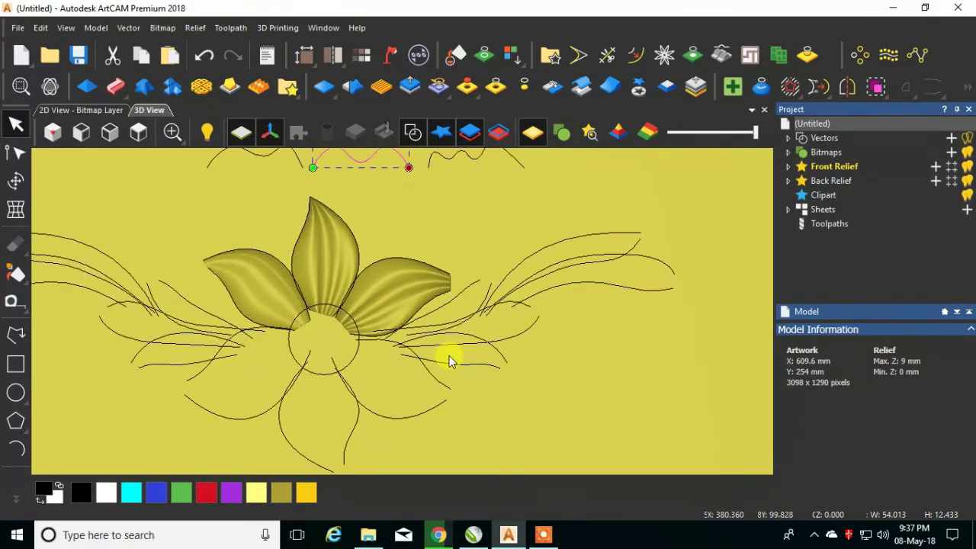
scroll(427, 359, "down", 1)
scroll(388, 385, "up", 1)
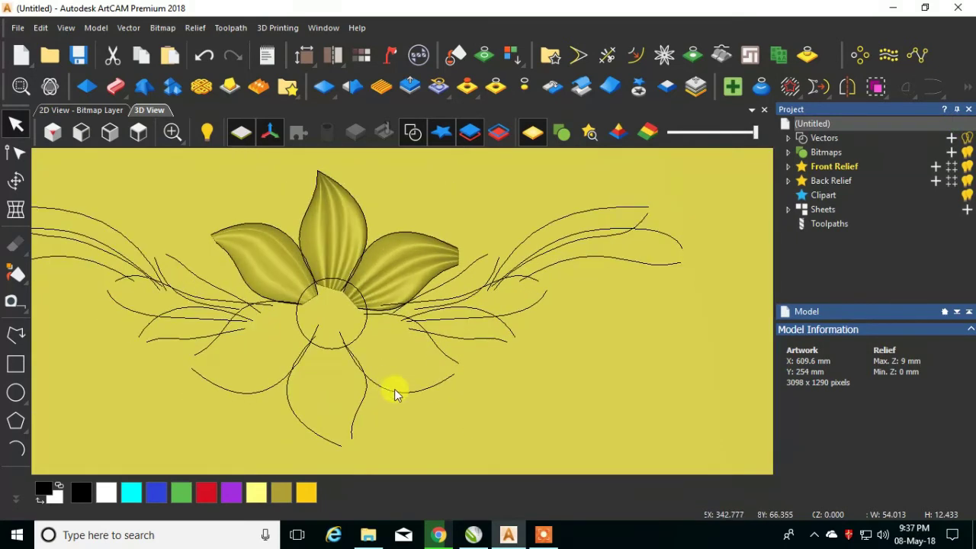
mouse_move(554, 538)
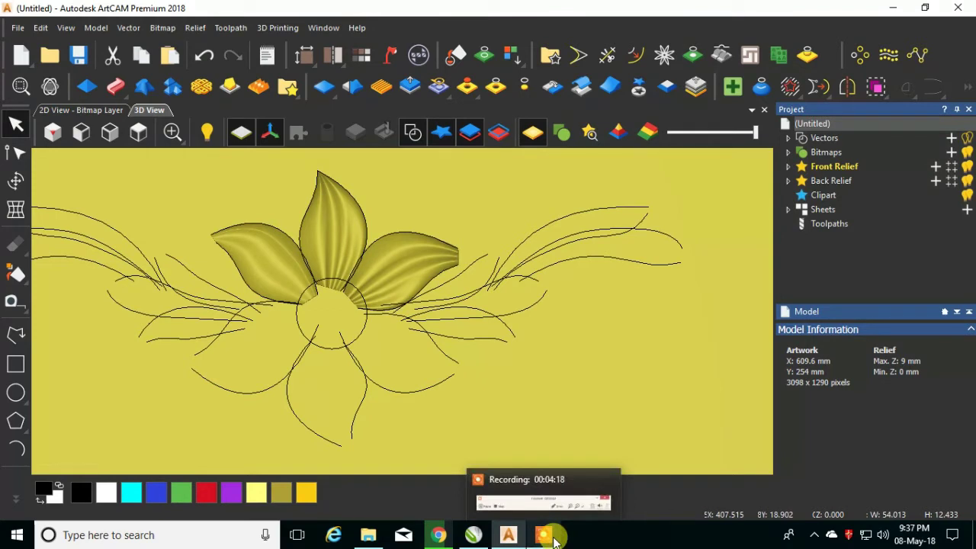
left_click(394, 391)
left_click(439, 352, "shift")
left_click(116, 87)
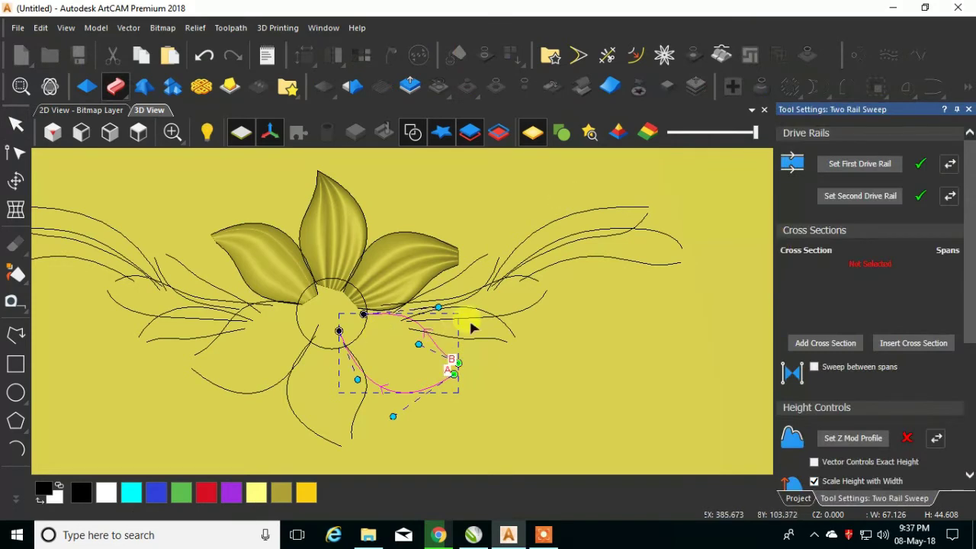
scroll(466, 324, "down", 2)
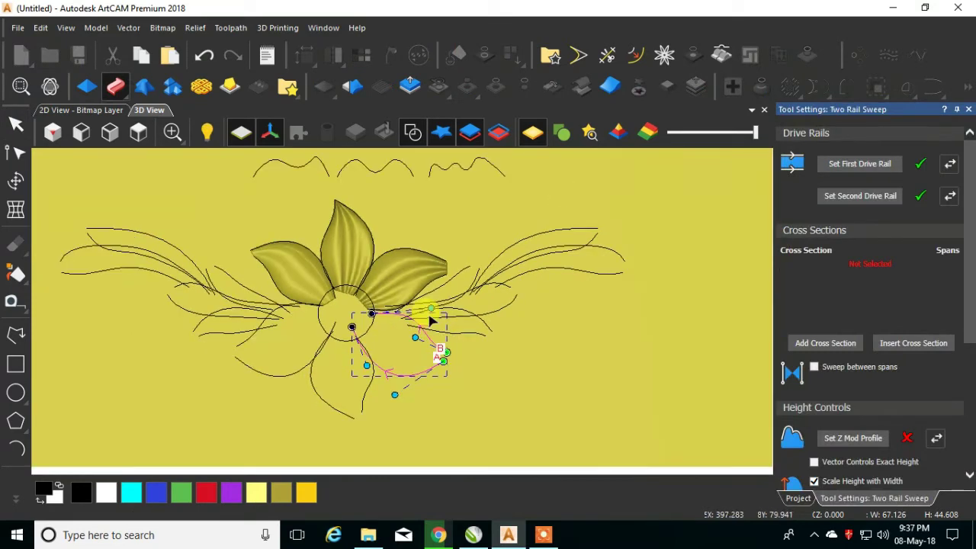
Add the middle wave as the first four cross sections of the lower-right petal and the rightmost wave as the fifth.
left_click(368, 171)
left_click(824, 344)
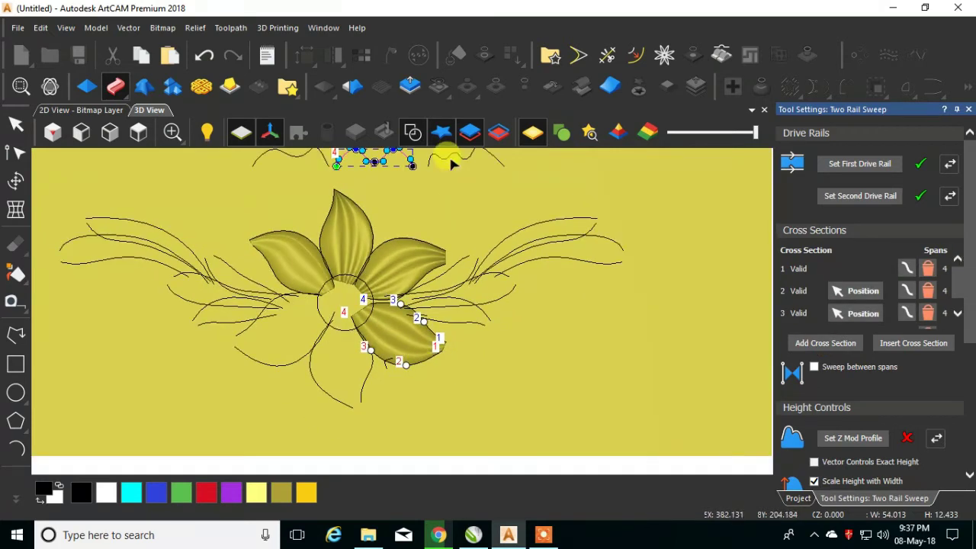
left_click(452, 159)
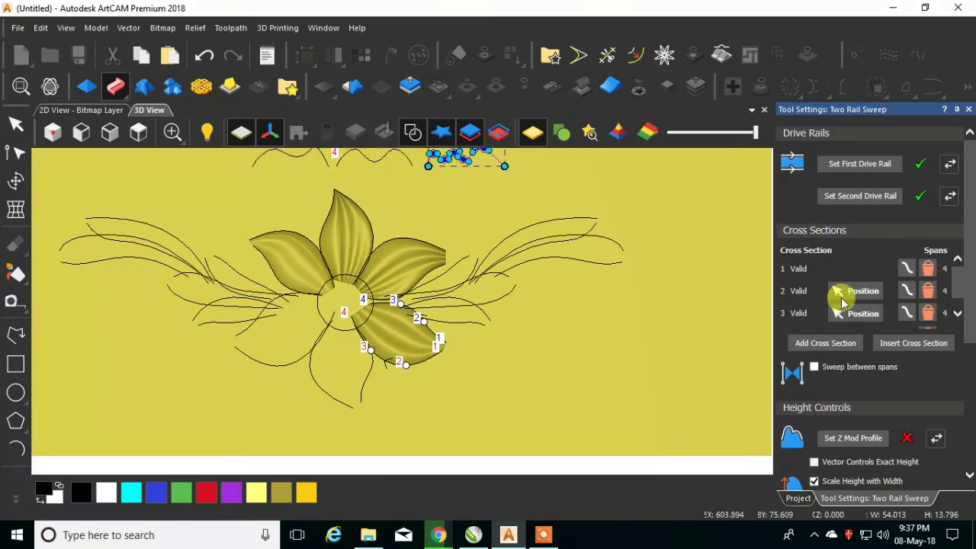
left_click(822, 345)
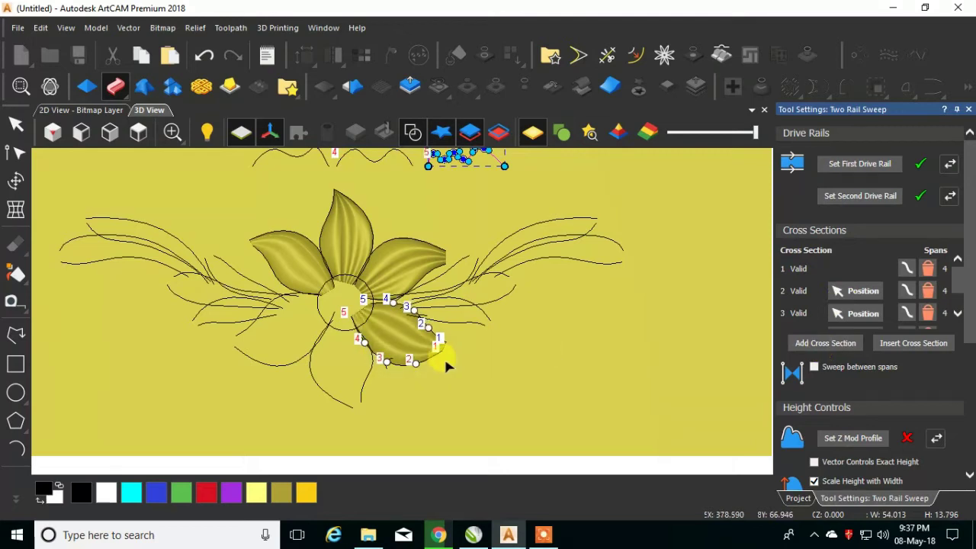
Shift cross sections 2 to 4 on the lower rail and 2 and 3 on the upper rail towards the petal's tip.
left_click_drag(458, 361, 436, 348)
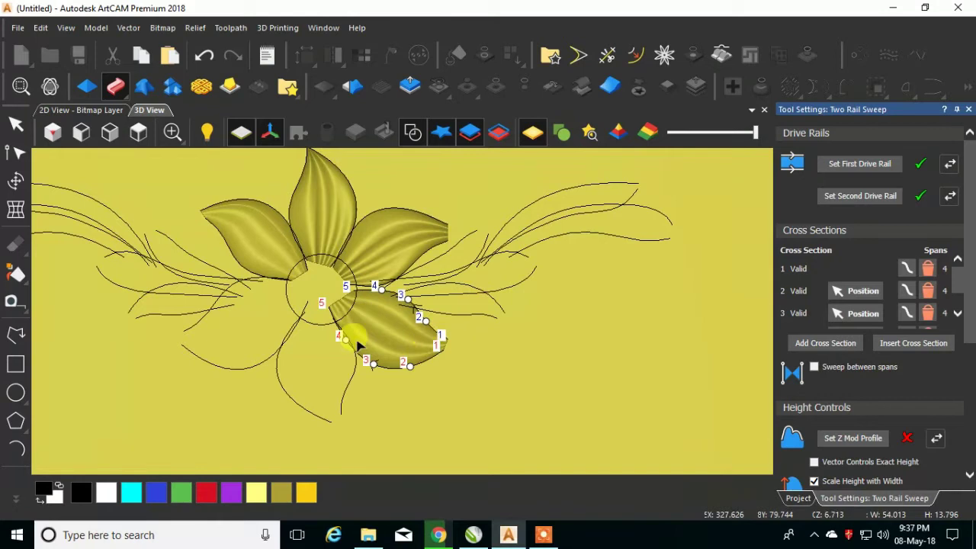
mouse_move(345, 345)
left_mouse_down()
mouse_move(385, 372)
mouse_move(431, 355)
mouse_move(400, 368)
left_mouse_up()
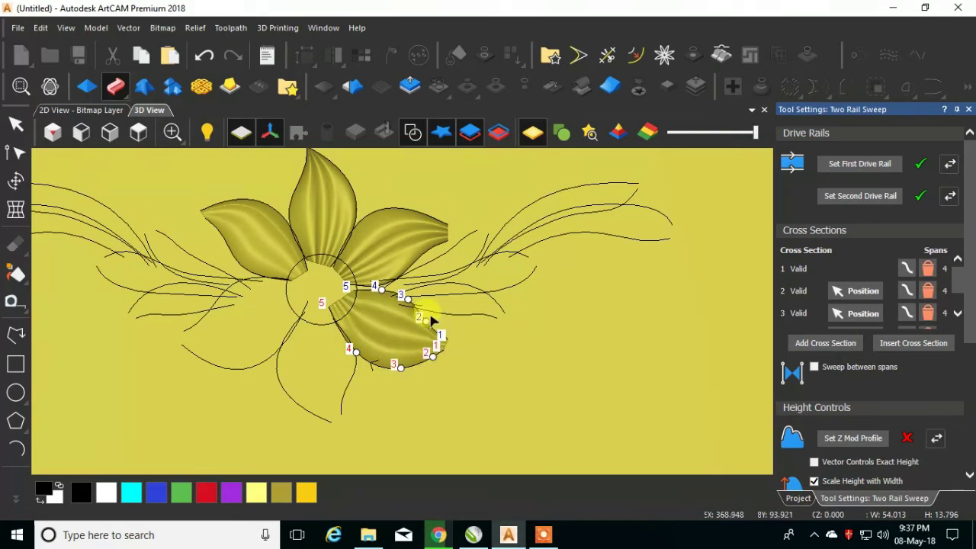
left_click_drag(429, 323, 425, 308)
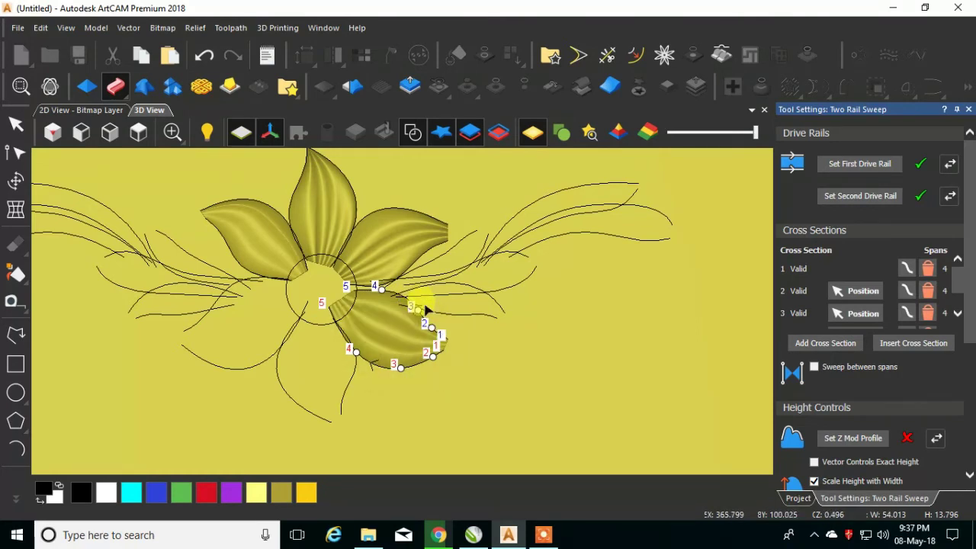
scroll(425, 309, "down", 3)
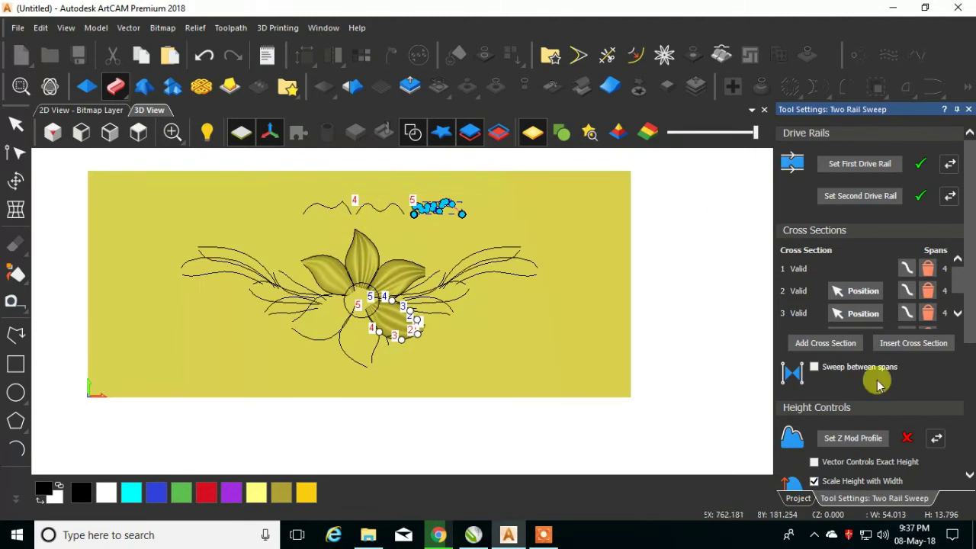
Disable width-based height scaling for the lower-right petal, scale its final height to 8, start at 1 mm, and apply with Merge High.
left_click_drag(963, 313, 966, 419)
left_click(815, 299)
left_click(817, 336)
left_click(817, 336)
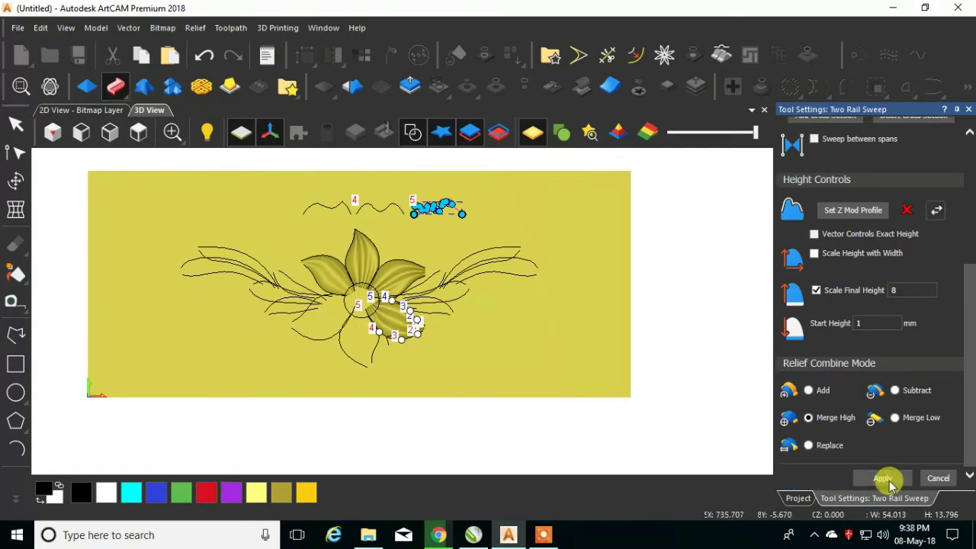
left_click(885, 479)
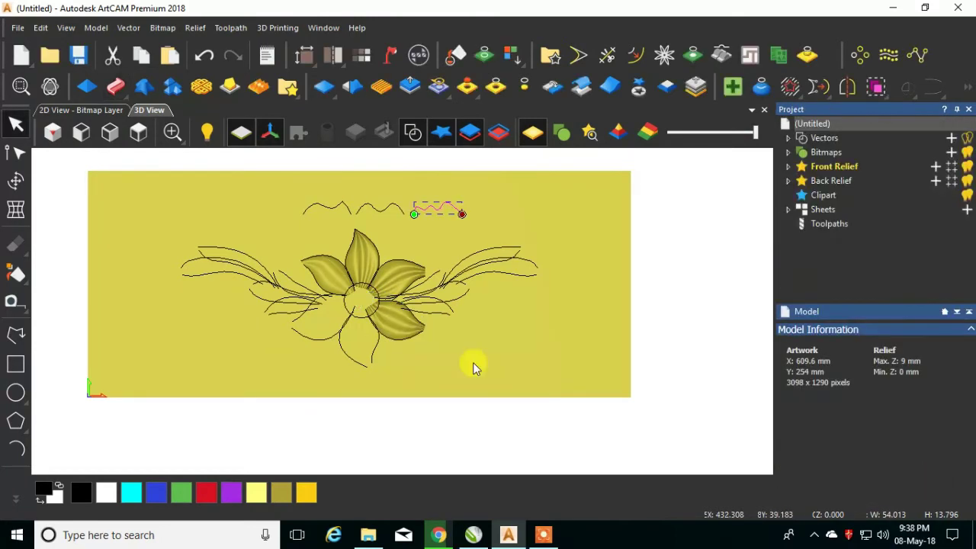
Start a Two Rail Sweep with the bottom petal's two side curves as drive rails.
scroll(342, 337, "up", 2)
left_click(336, 355)
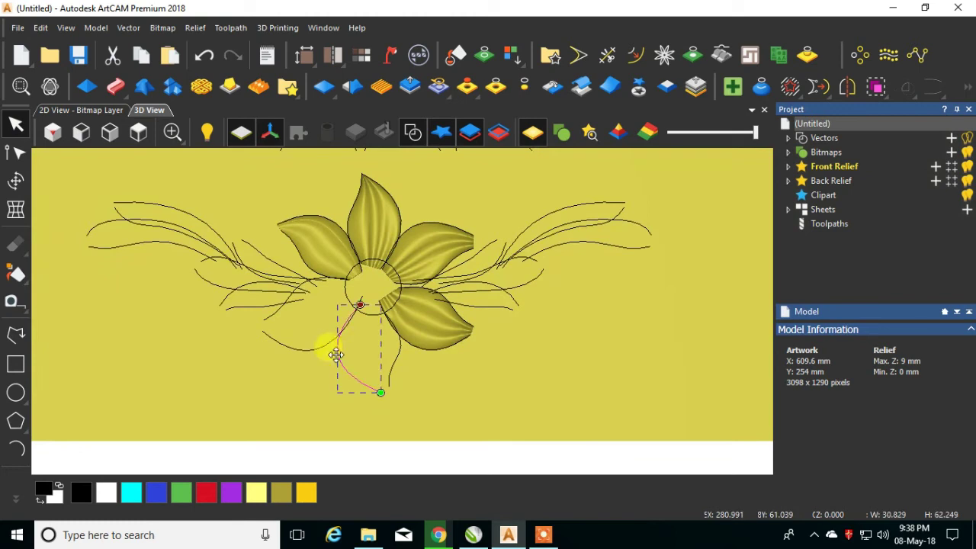
scroll(473, 330, "up", 5)
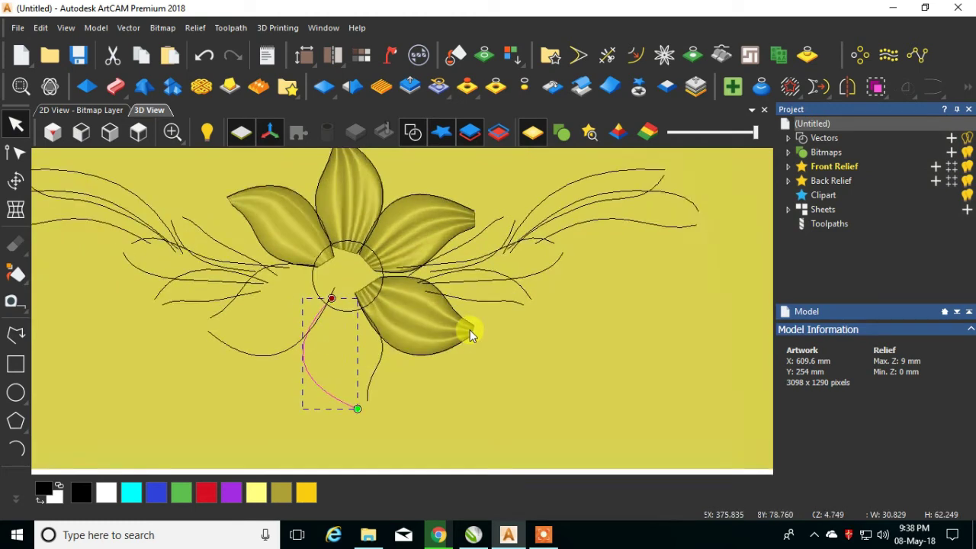
scroll(521, 324, "down", 5)
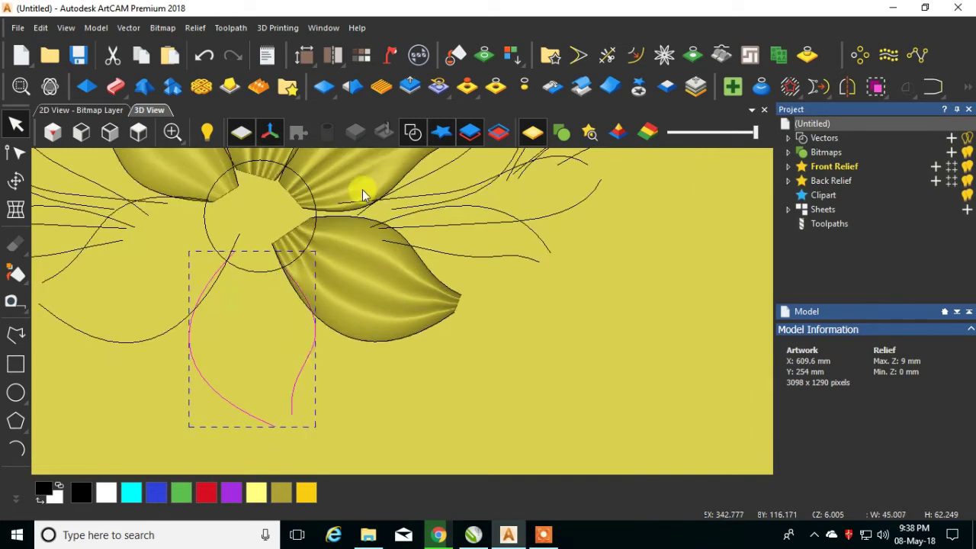
left_click(115, 86)
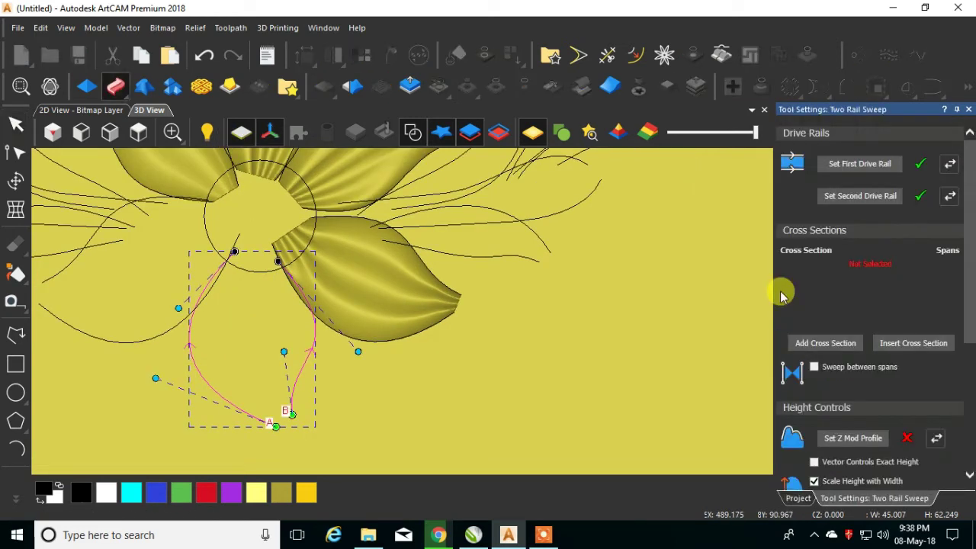
Add all three wave profiles as cross sections of the bottom petal, ordered from the rightmost wave to the leftmost.
scroll(782, 294, "down", 3)
scroll(436, 342, "up", 3)
scroll(414, 318, "down", 5)
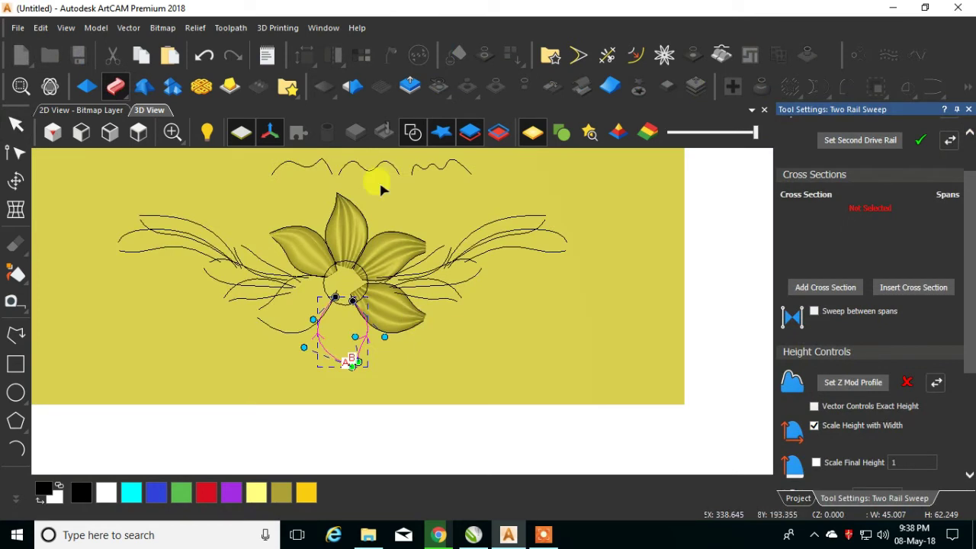
left_click(425, 169)
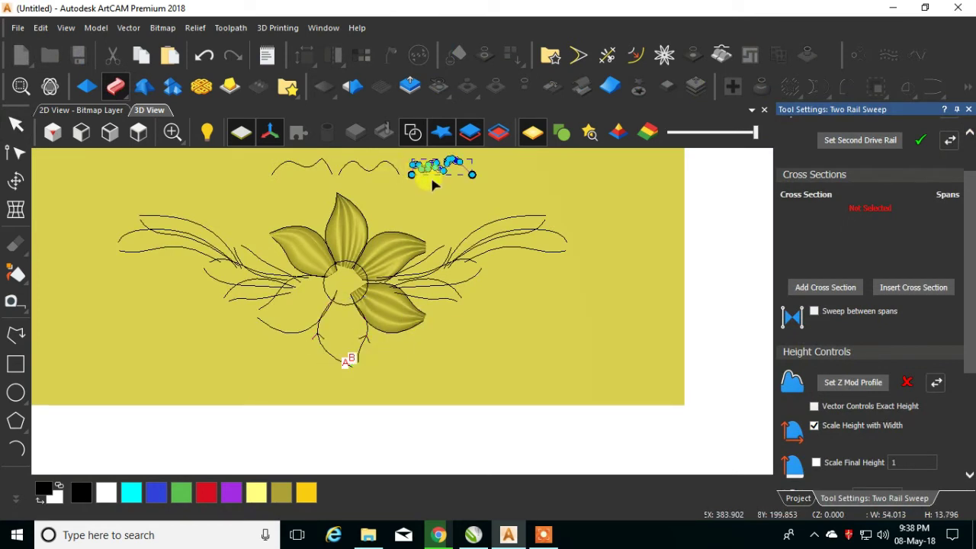
left_click(383, 166, "shift")
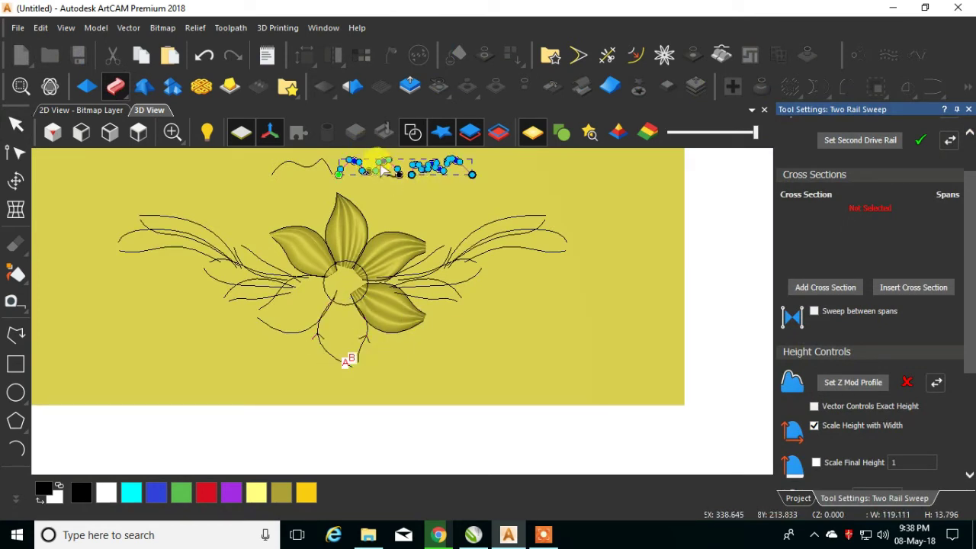
left_click(319, 167, "shift")
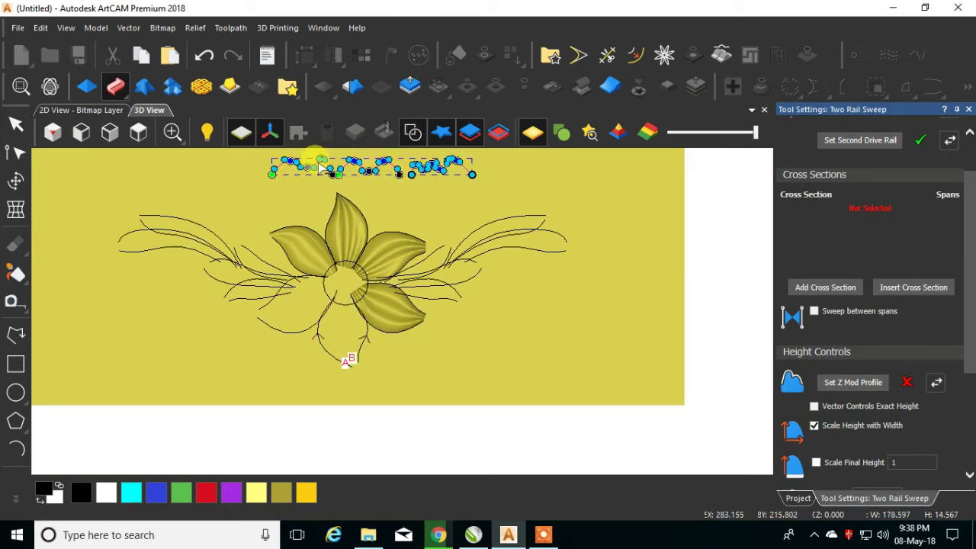
scroll(828, 292, "up", 1)
left_click(828, 305)
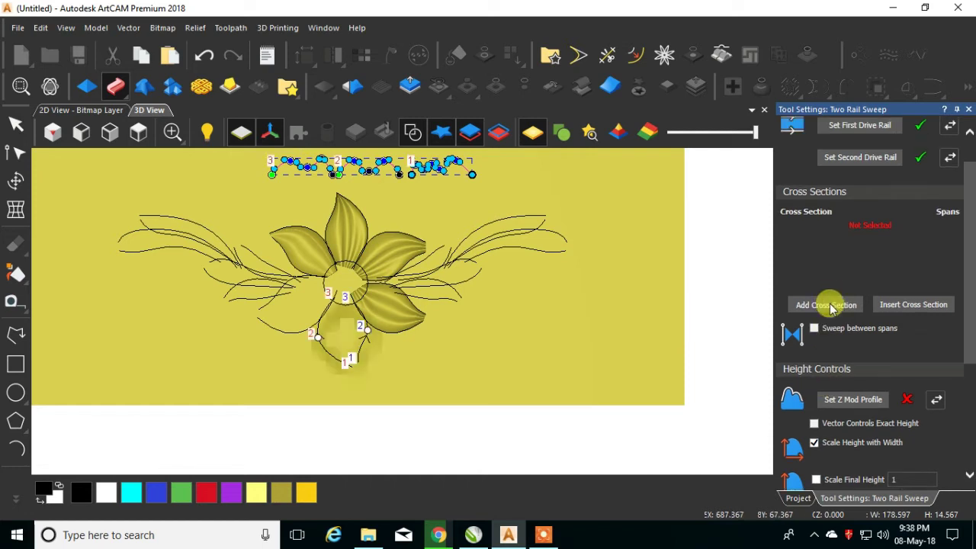
scroll(353, 333, "up", 1)
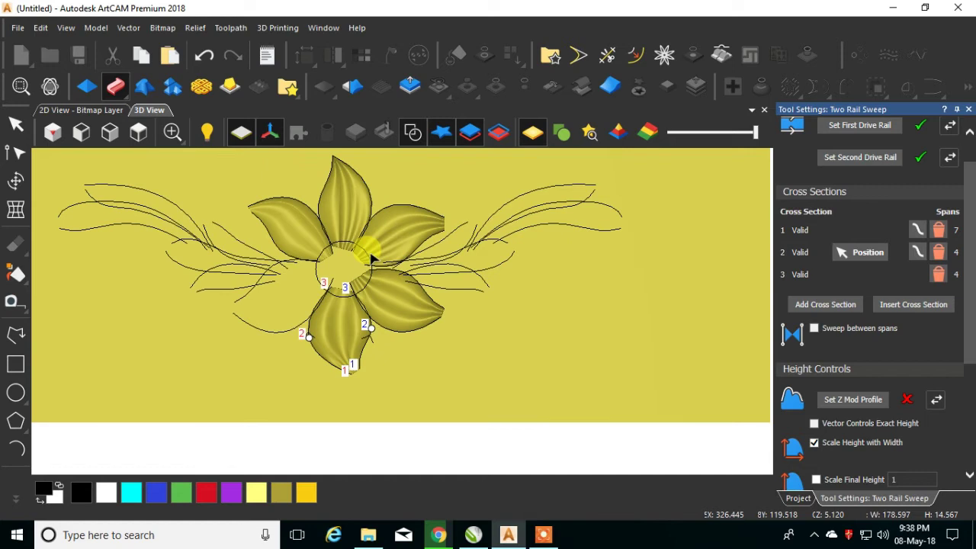
Remove the second cross section from the bottom petal's sweep.
scroll(375, 257, "down", 1)
scroll(383, 293, "down", 1)
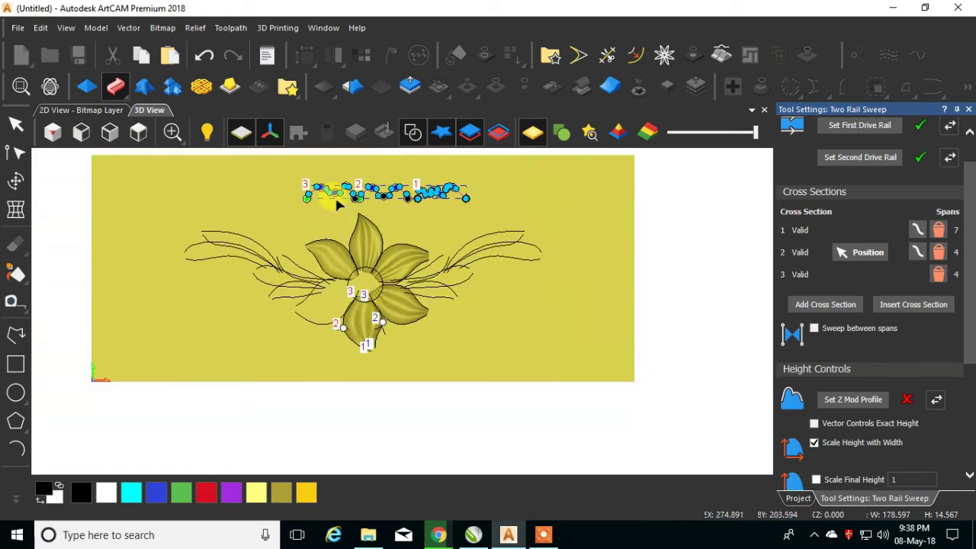
left_click(939, 252)
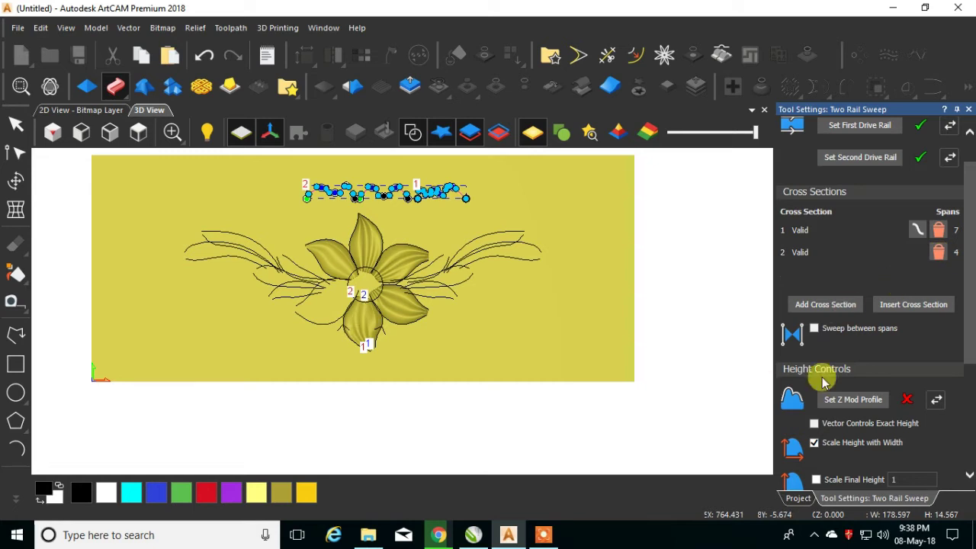
Pull the tip ends of the bottom petal's two drive rails together into a sharp point.
scroll(368, 344, "up", 1)
scroll(368, 344, "up", 1)
scroll(329, 345, "up", 1)
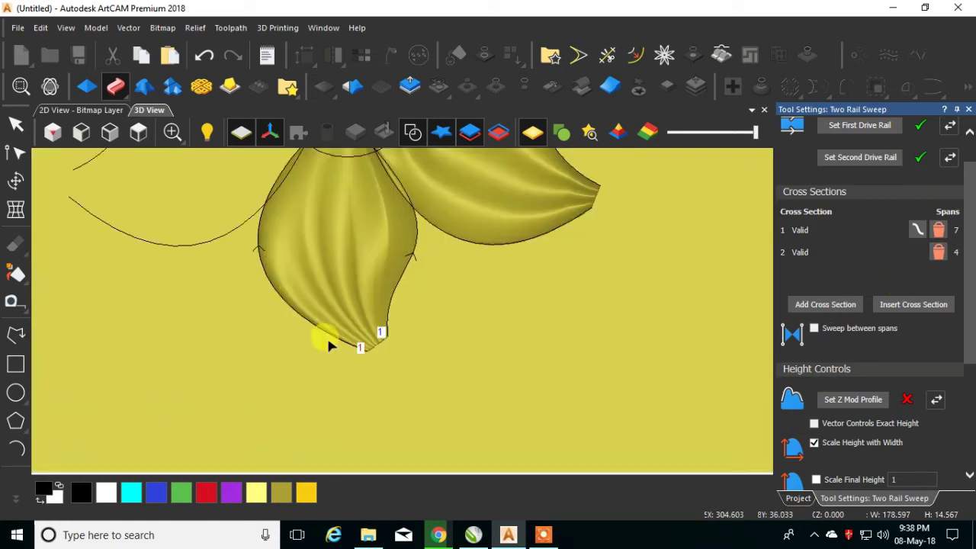
left_click(368, 352)
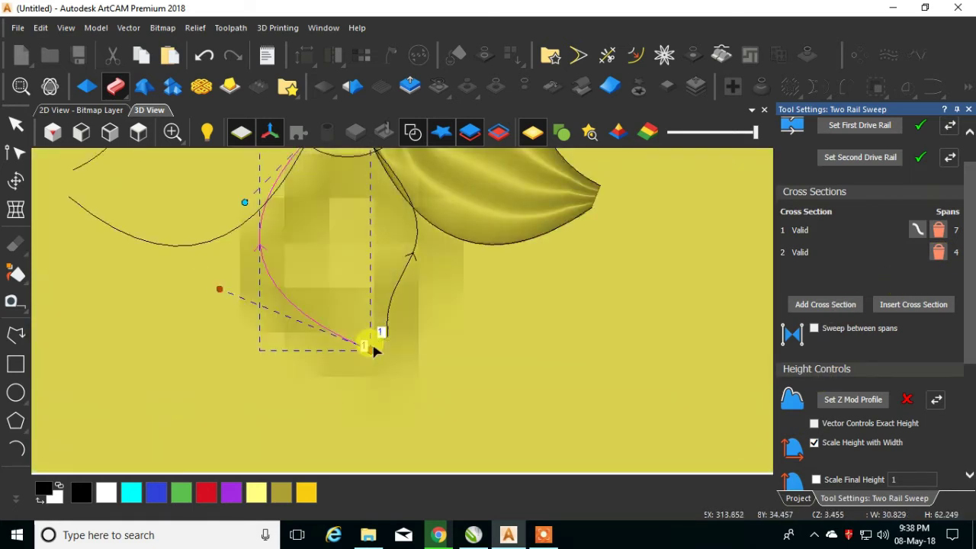
left_click(390, 303)
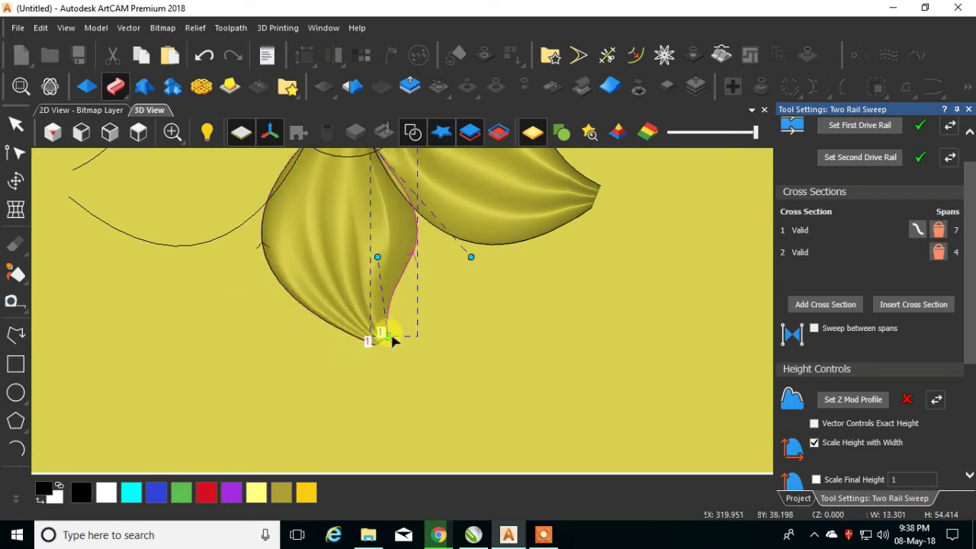
left_click_drag(391, 337, 374, 341)
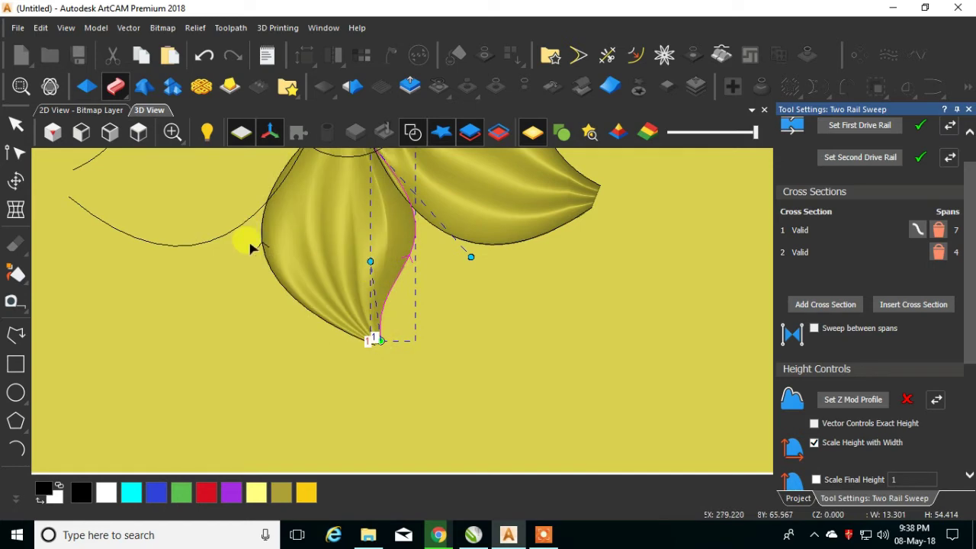
left_click(267, 261)
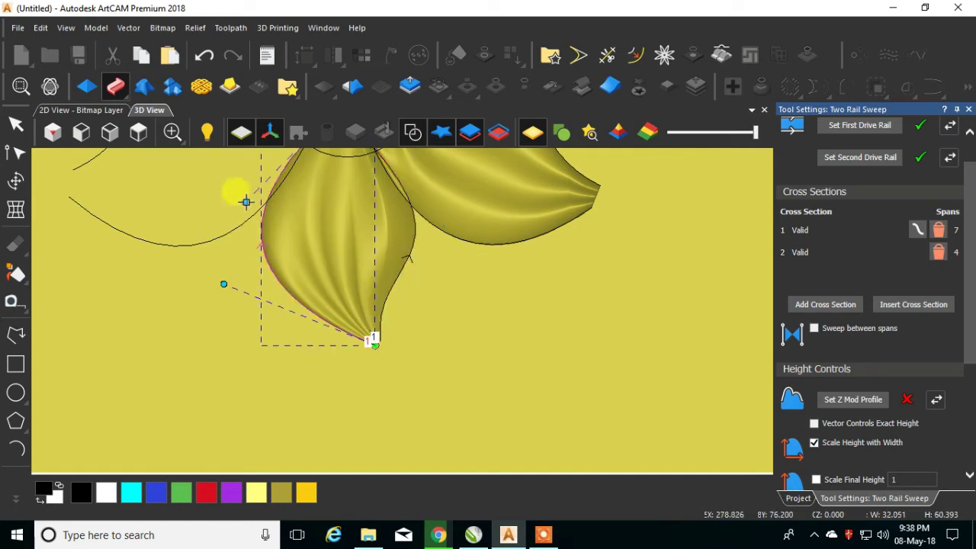
Reverse the direction of both drive rails of the bottom petal.
scroll(298, 322, "down", 1)
scroll(396, 289, "down", 3)
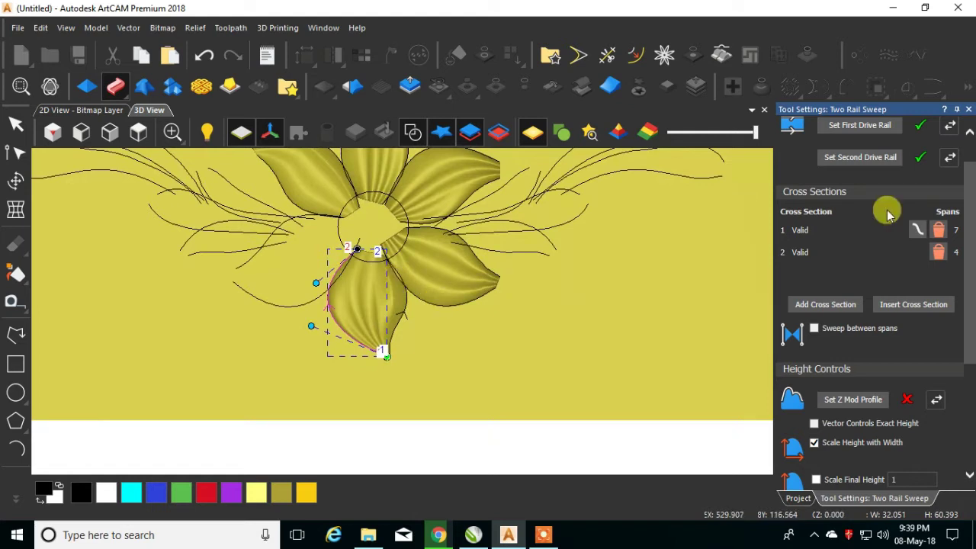
left_click(951, 157)
left_click(950, 125)
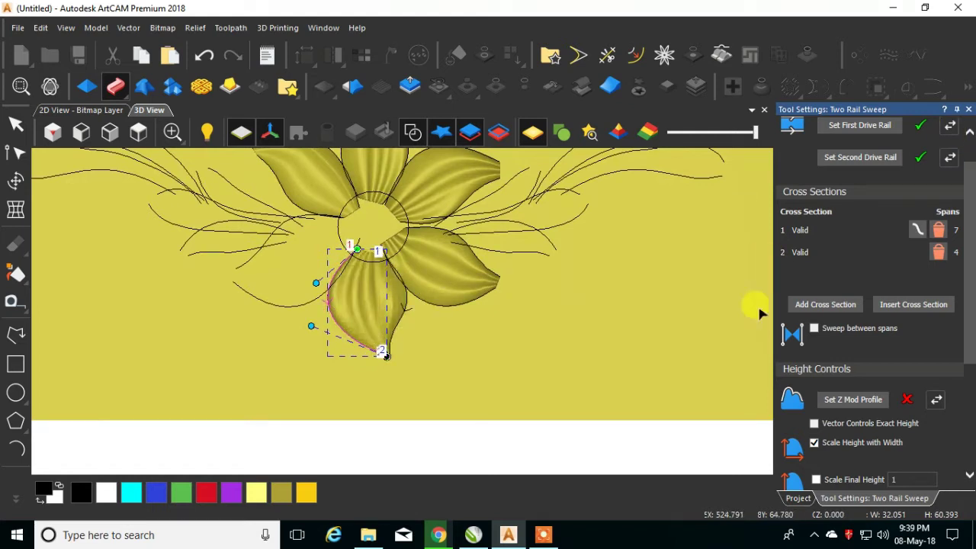
Turn off scaling height with width for the bottom petal, set its scaled final height to 8 and start height to 1 mm.
left_click_drag(973, 267, 965, 349)
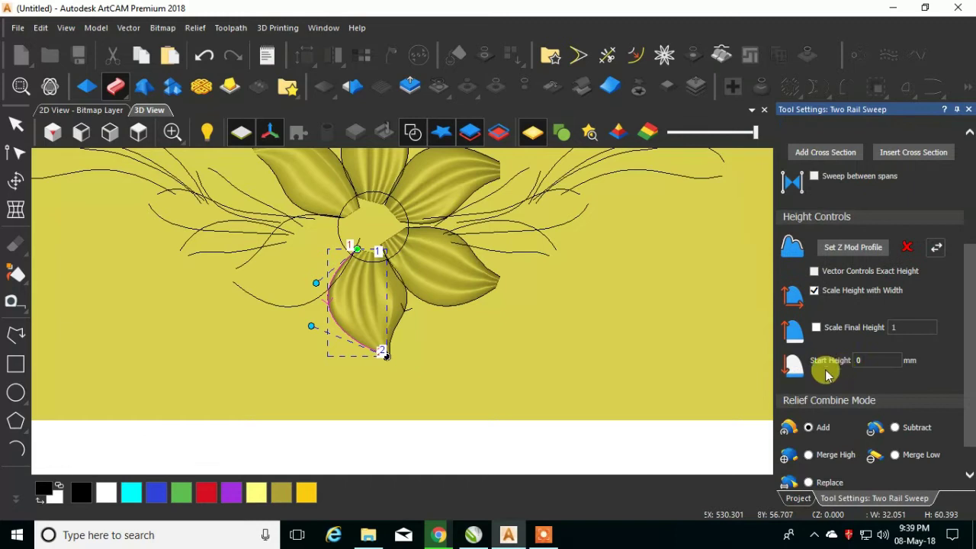
left_click(814, 290)
left_click(817, 327)
left_click(892, 327)
type("8")
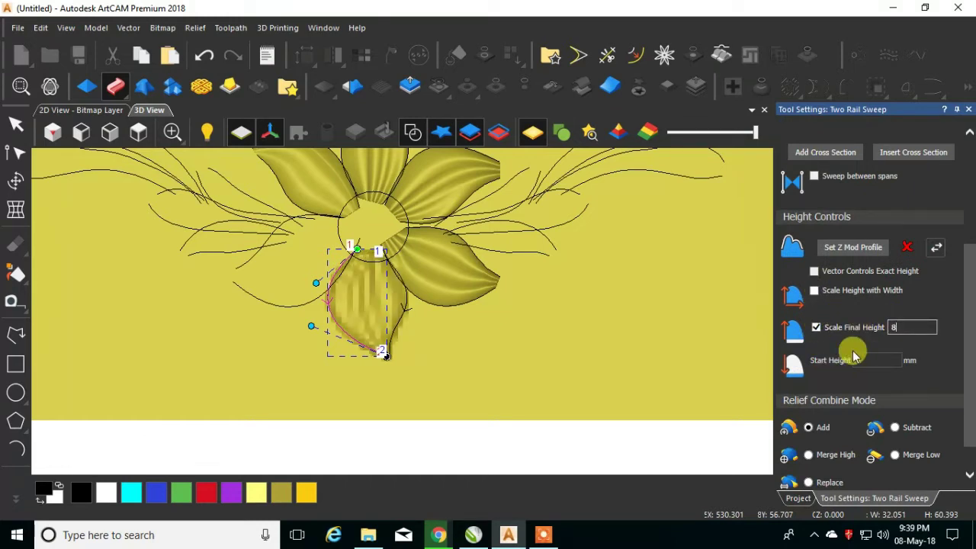
key("Tab")
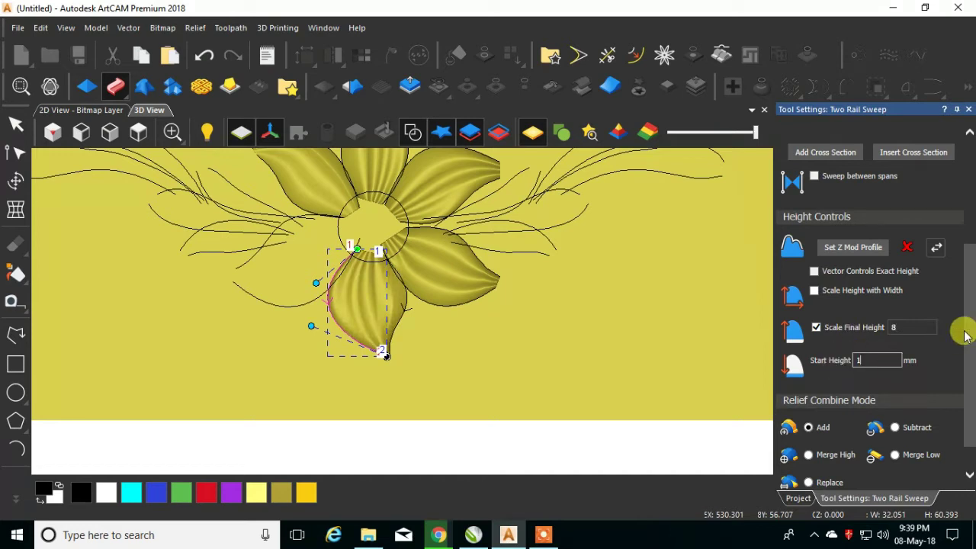
Set the relief combine mode to Merge High, apply the bottom petal's sweep and close the tool.
scroll(967, 332, "down", 1)
left_click(831, 417)
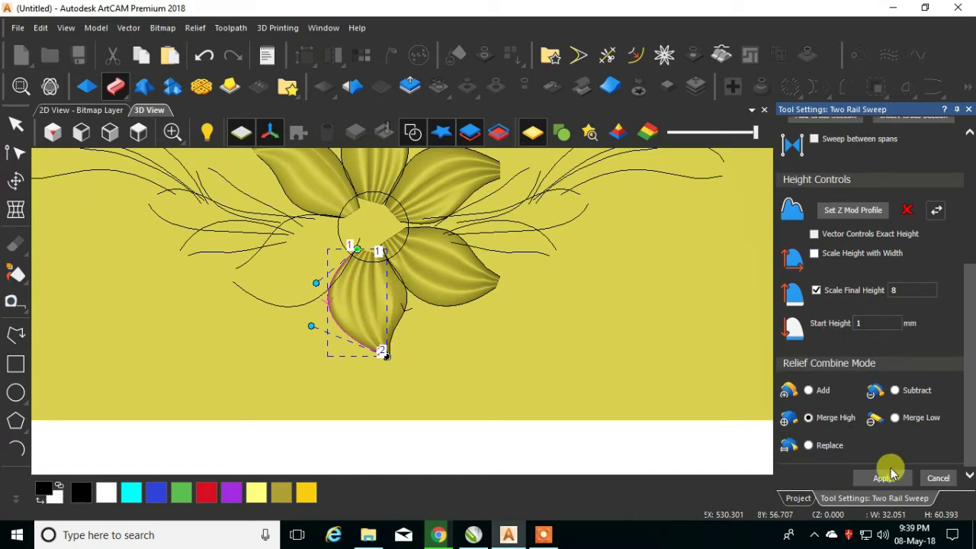
left_click(936, 479)
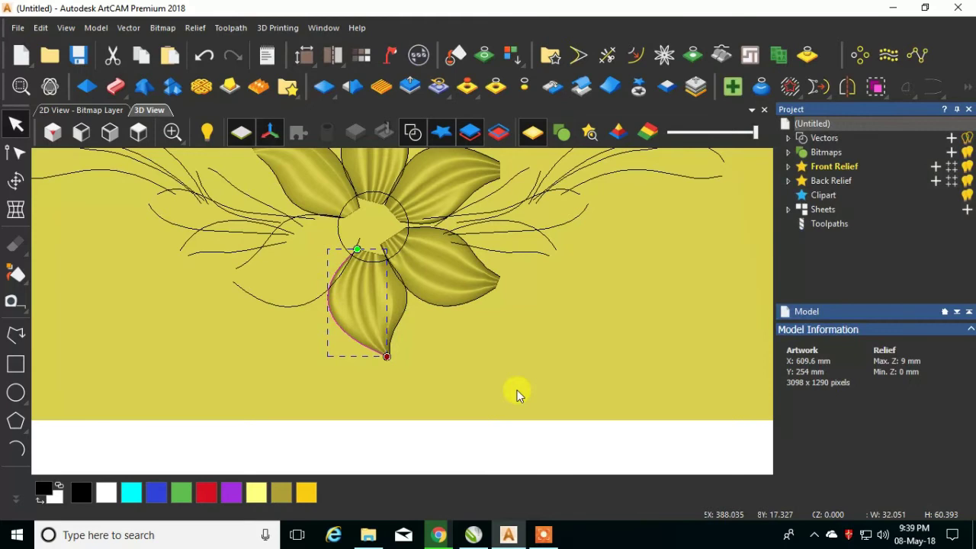
Start a Two Rail Sweep with the lower-left petal's two side curves as drive rails.
left_click(291, 302)
left_click(290, 272, "shift")
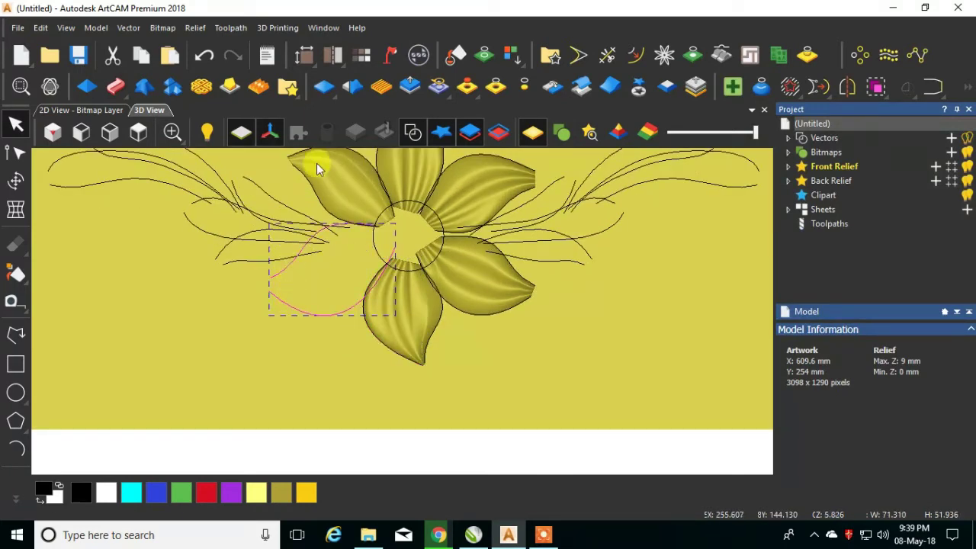
left_click(115, 87)
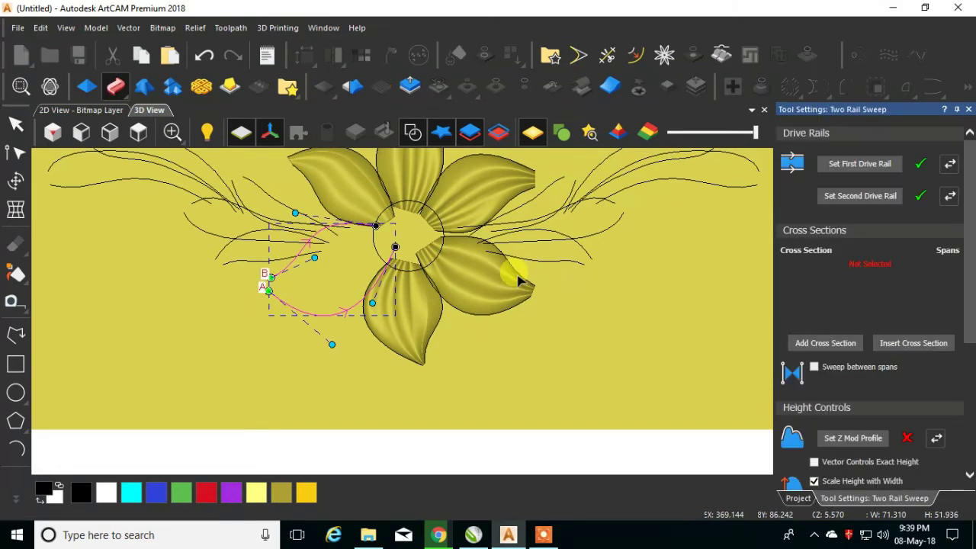
Add the middle wave profile as the cross section of the lower-left petal.
scroll(358, 366, "down", 2)
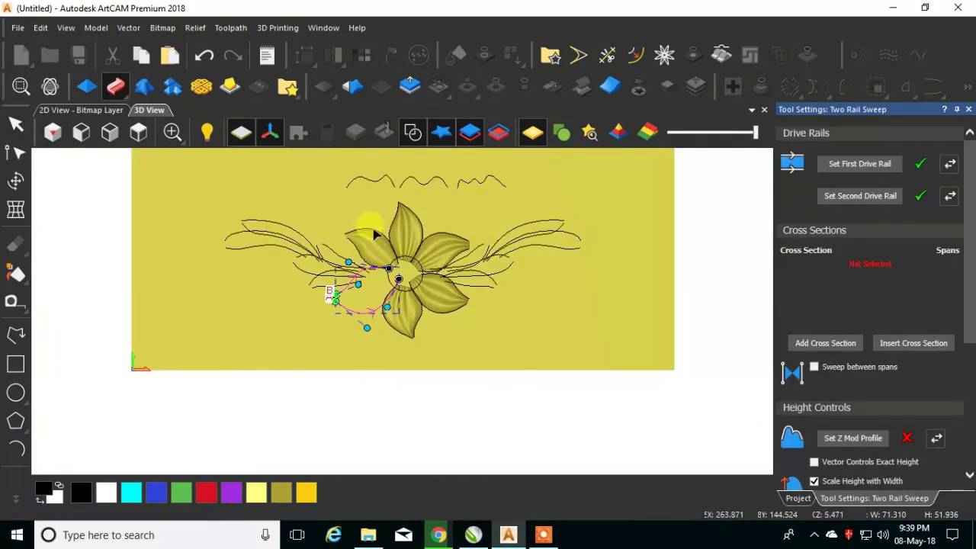
left_click(441, 180)
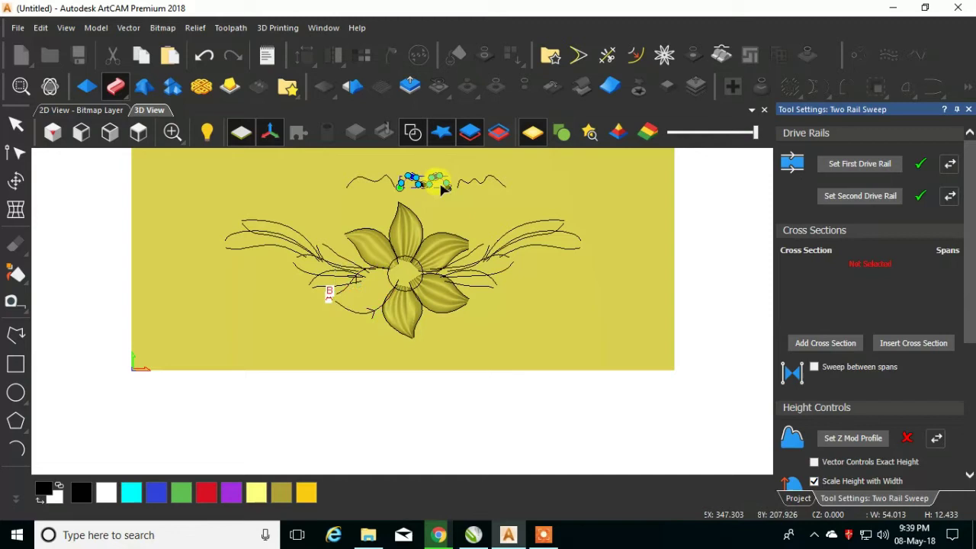
left_click(836, 344)
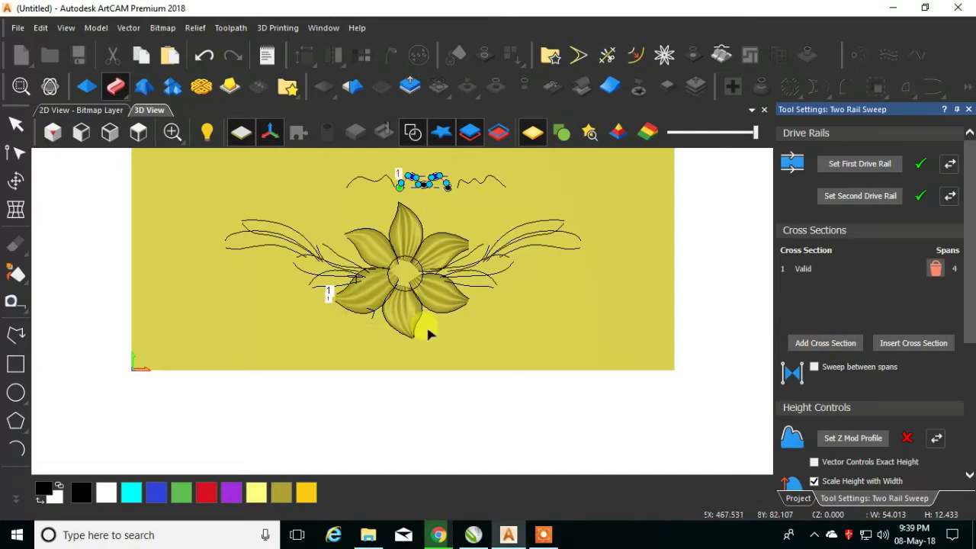
scroll(412, 313, "up", 1)
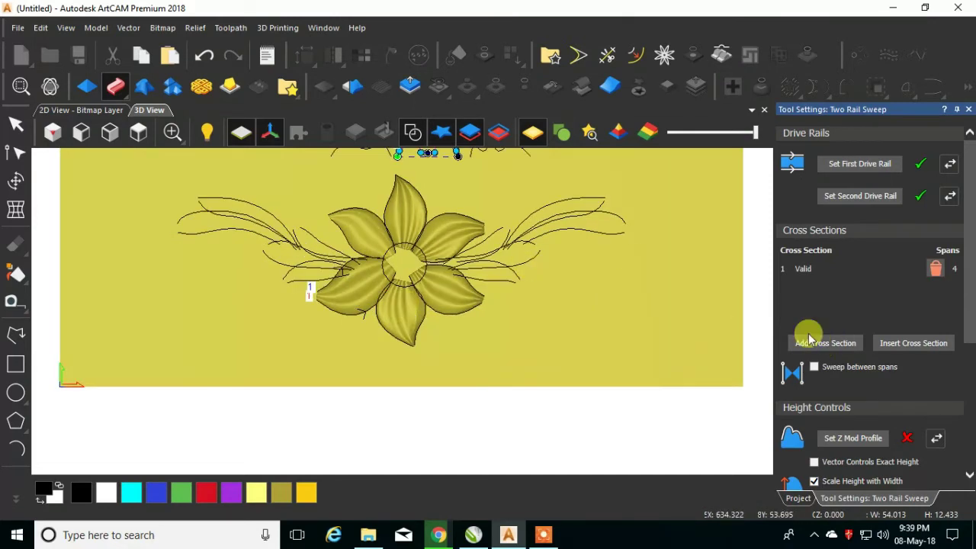
Pull the tip ends of the lower-left petal's two drive rails together into a sharp point.
scroll(313, 294, "up", 2)
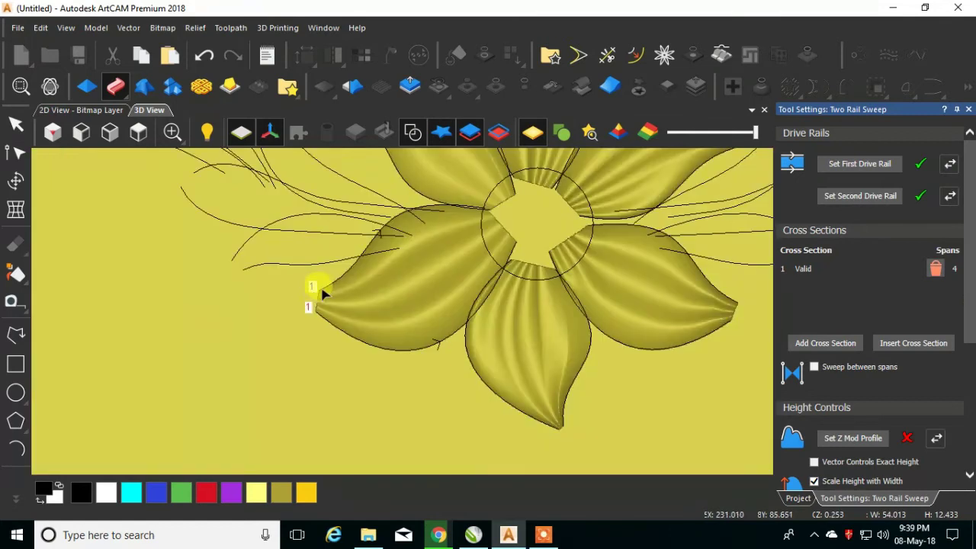
scroll(313, 296, "up", 1)
left_click(313, 311)
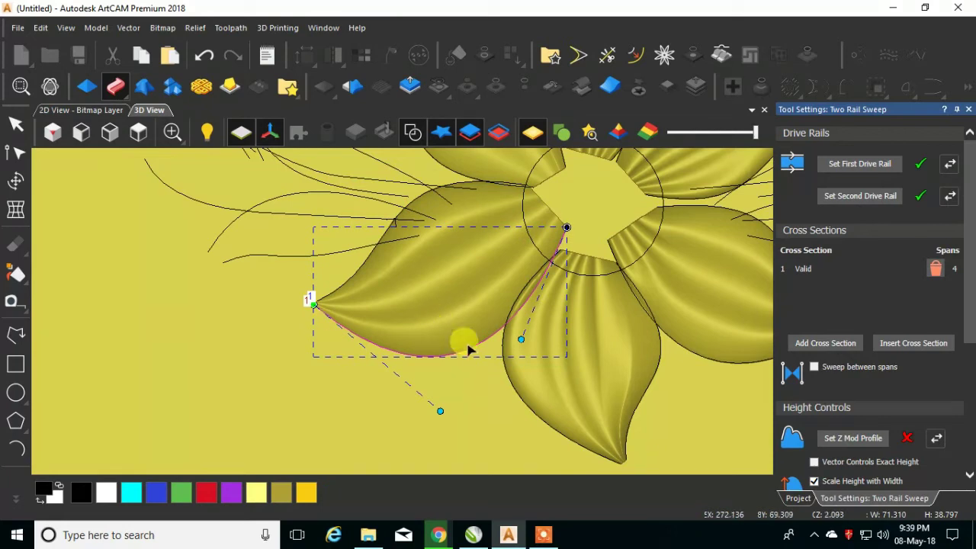
left_click(323, 299)
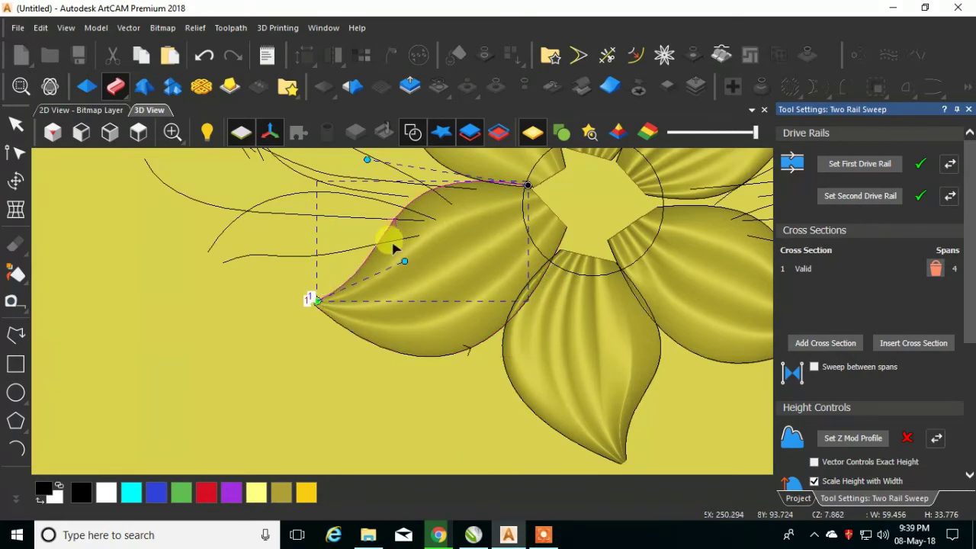
Adjust the curve of the lower-left petal's upper rail and add the rightmost wave profile as its second cross section.
left_click_drag(369, 159, 363, 160)
scroll(382, 272, "down", 6)
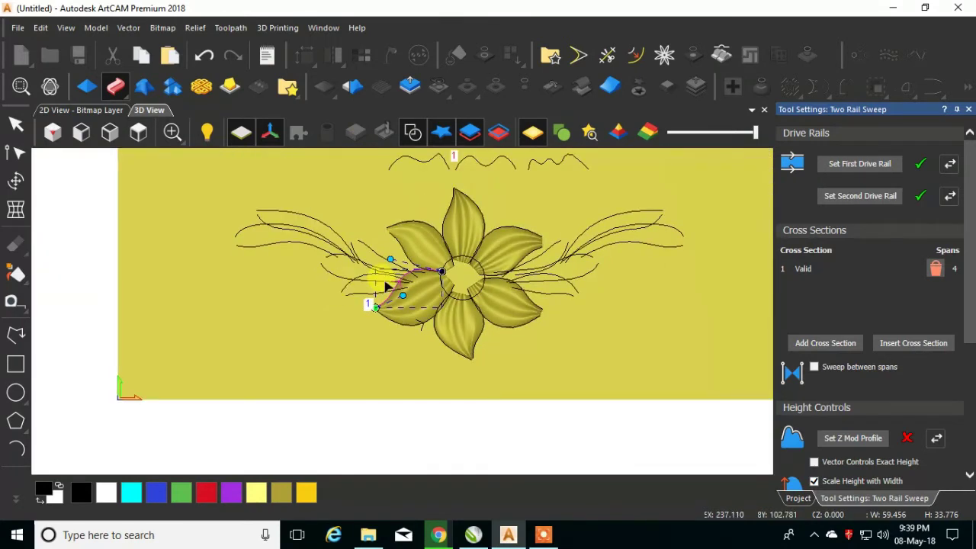
left_click(531, 162)
left_click(801, 335)
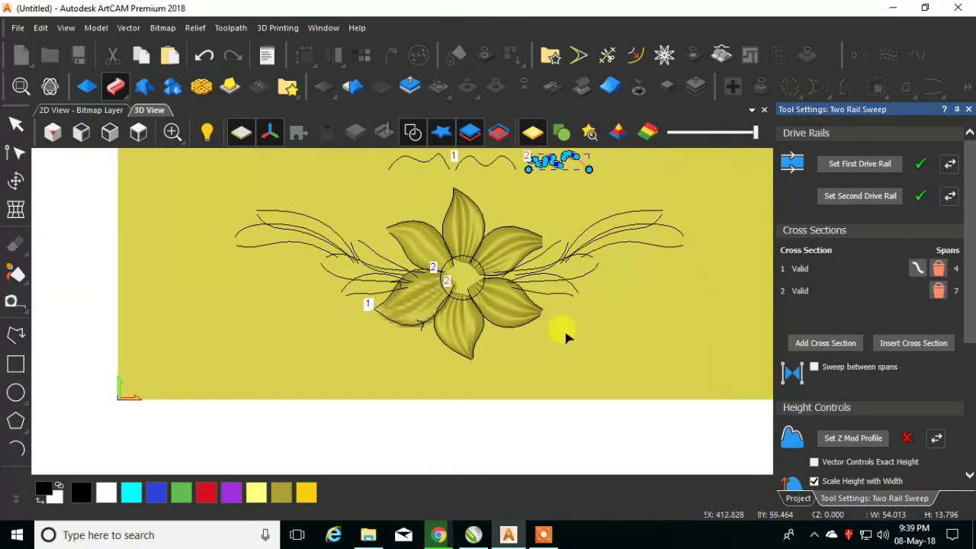
scroll(457, 309, "up", 1)
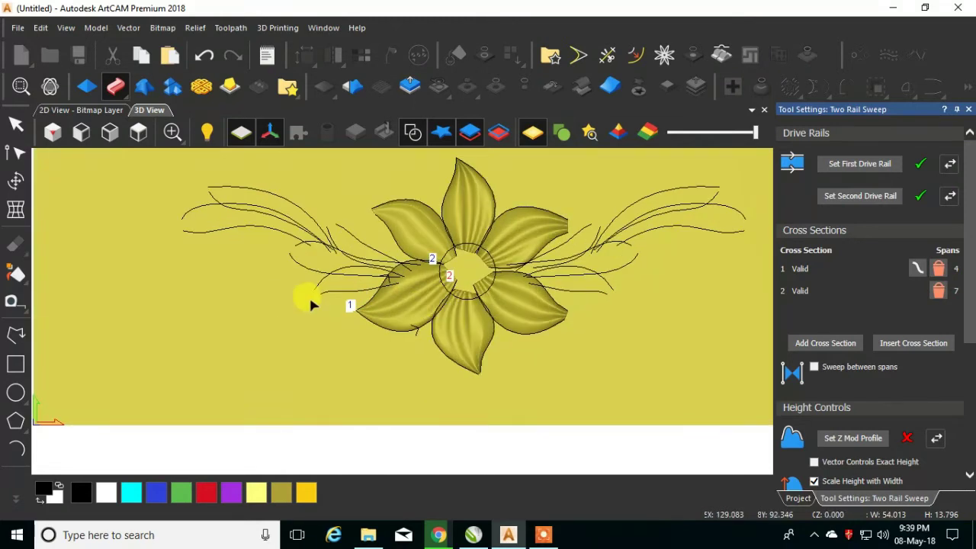
scroll(309, 295, "down", 2)
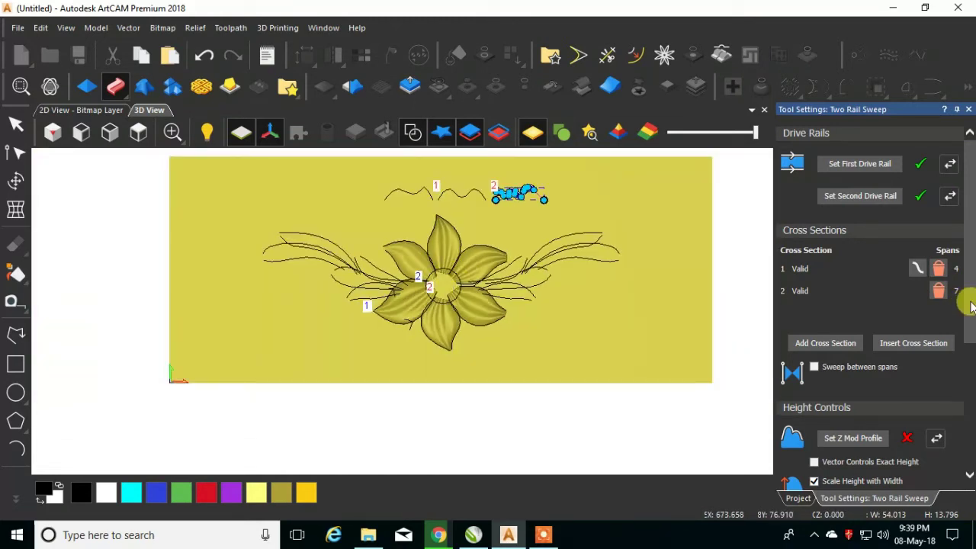
Turn off height scaling with width, scale the petal sweep's final height to 8 and set the start height to 1 mm.
left_click_drag(971, 305, 969, 386)
left_click(814, 326)
left_click(816, 364)
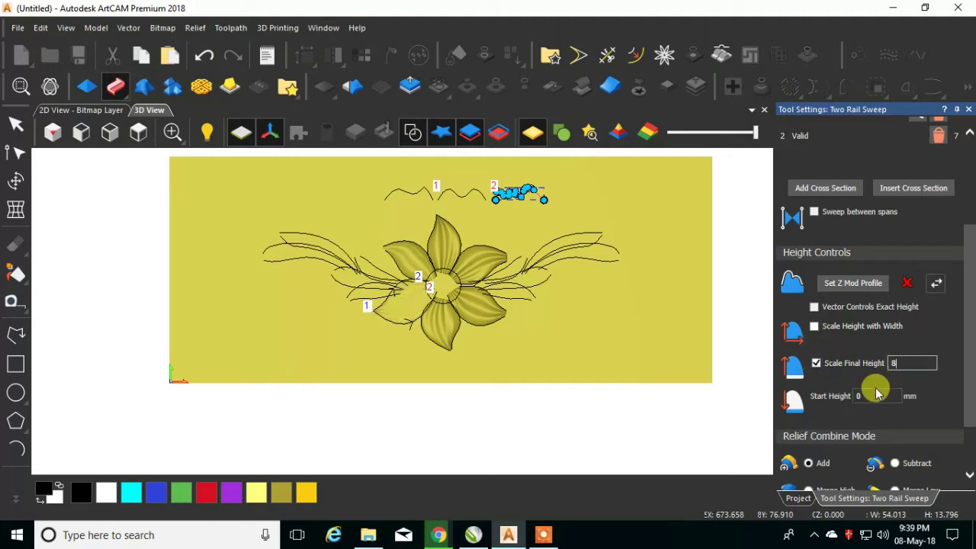
left_click(865, 397)
type("1")
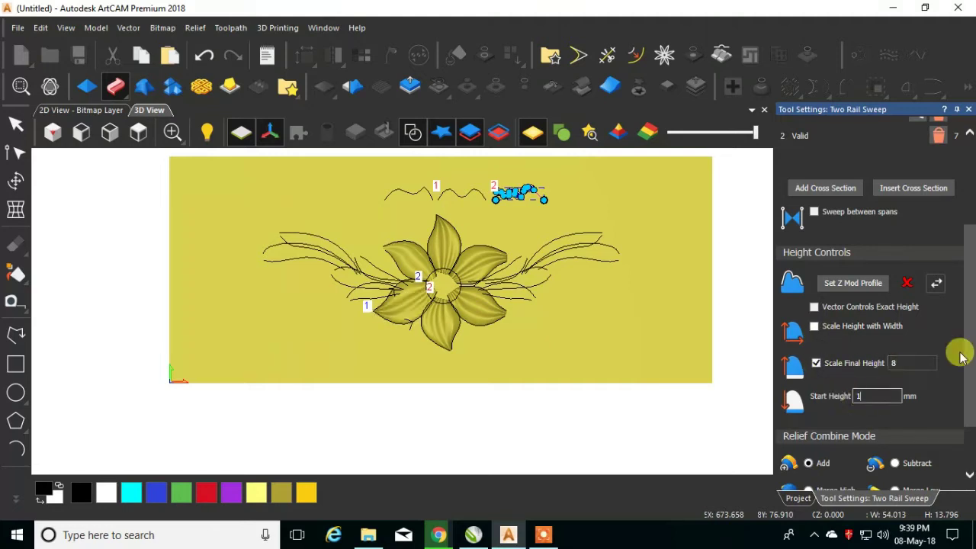
Set the relief combine mode to Merge High, apply the lower-left petal's sweep, close the tool and clear the selection.
left_click_drag(966, 359, 959, 447)
left_click(810, 418)
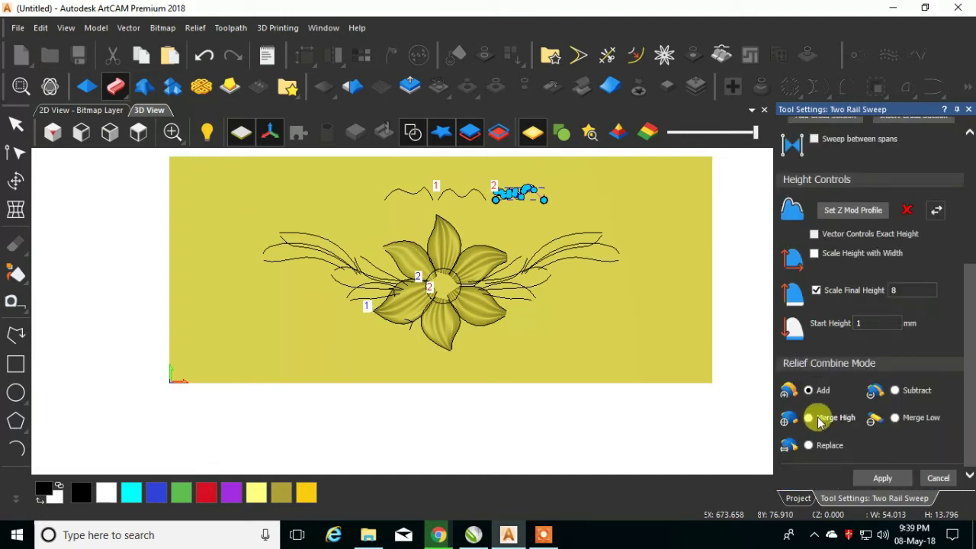
left_click(882, 477)
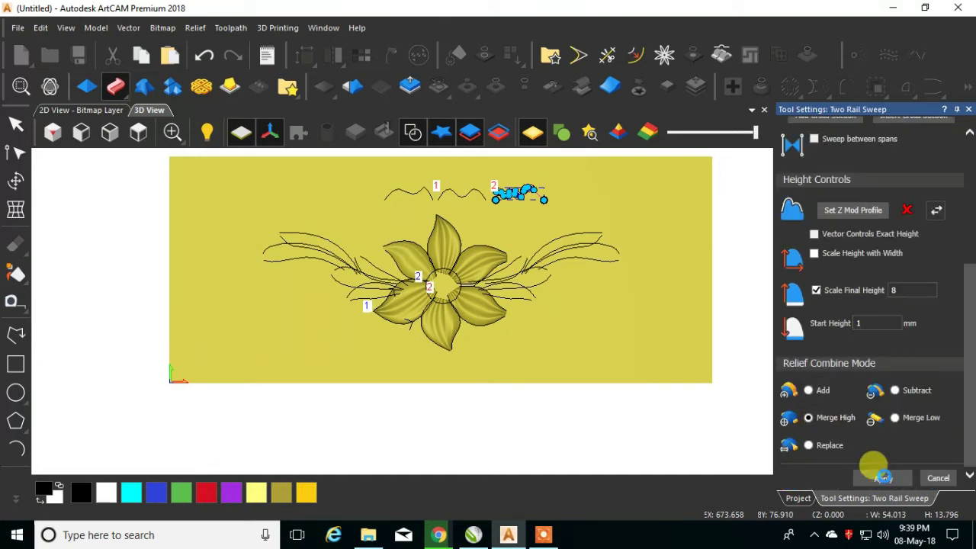
left_click(926, 475)
left_click(582, 340)
Draw a start-end-point arc about 20 mm wide and 10 mm high, bulging upward, above the left-hand leaf curves.
scroll(366, 259, "up", 4)
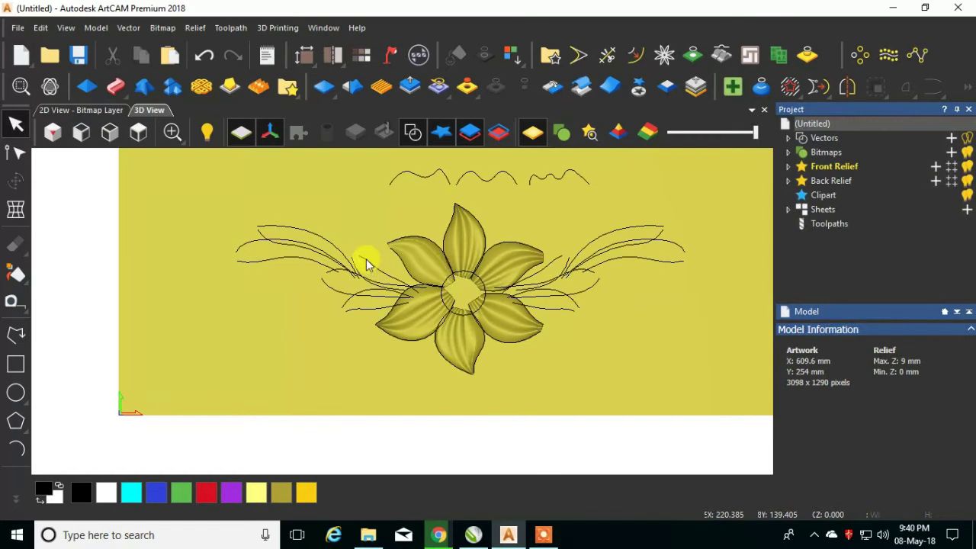
scroll(446, 289, "down", 5)
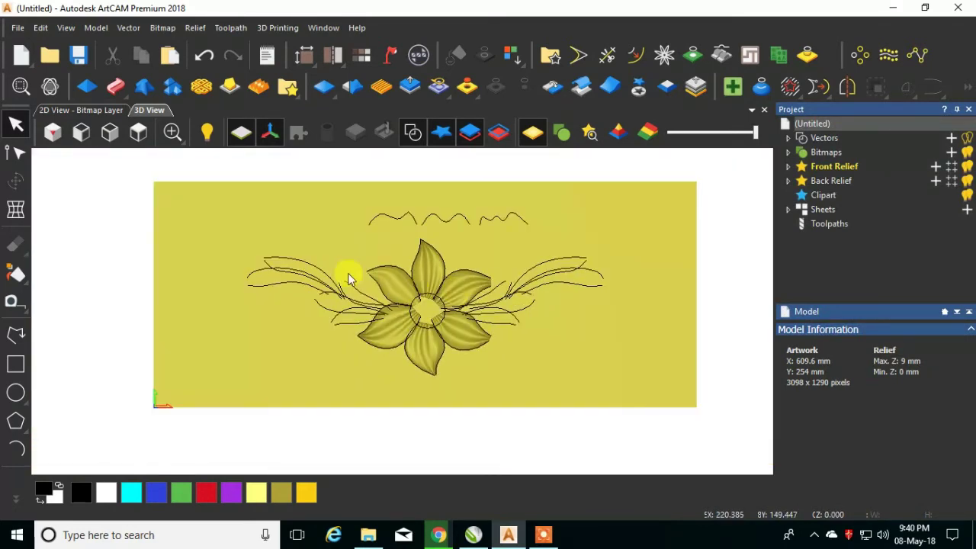
scroll(247, 266, "up", 3)
scroll(344, 262, "down", 3)
scroll(371, 295, "up", 3)
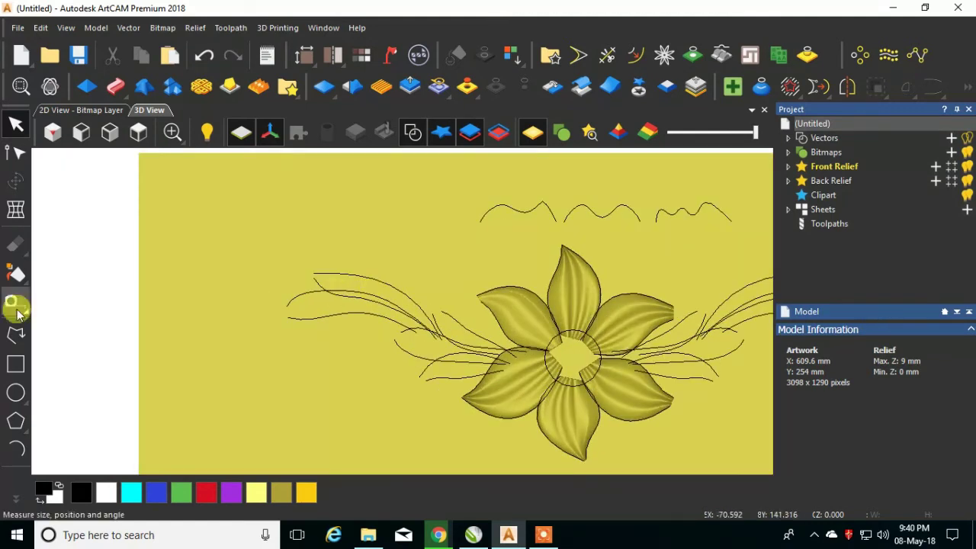
left_click(17, 450)
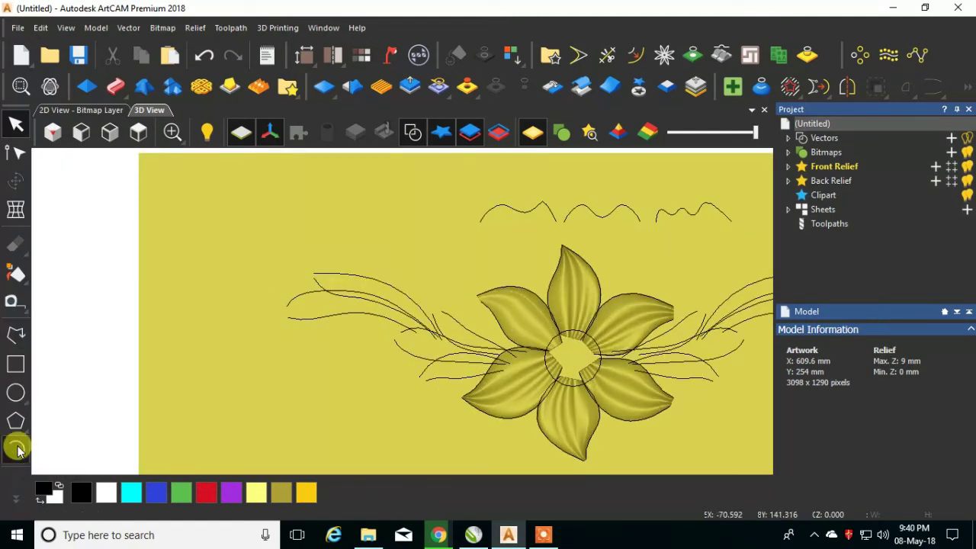
scroll(333, 210, "up", 3)
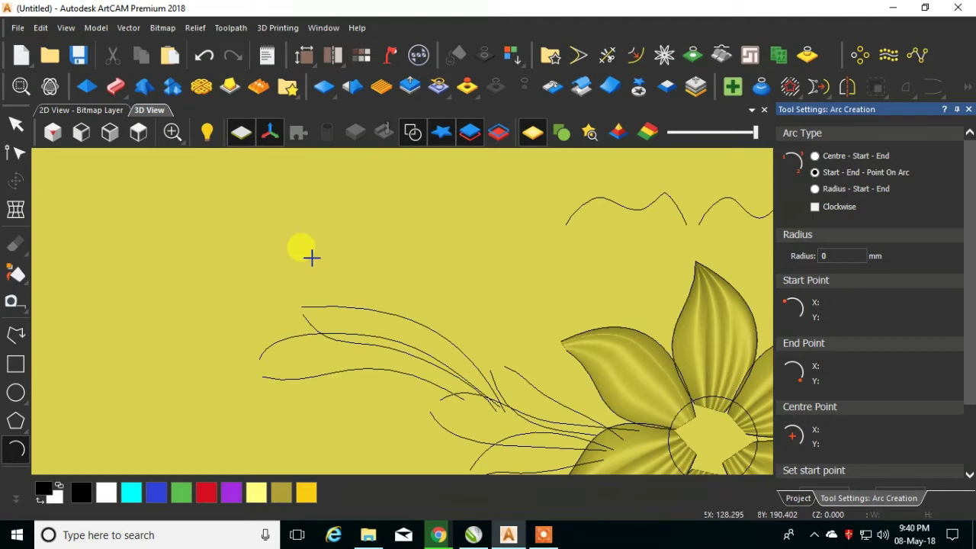
left_click(312, 258)
left_click(356, 235)
left_click(342, 235)
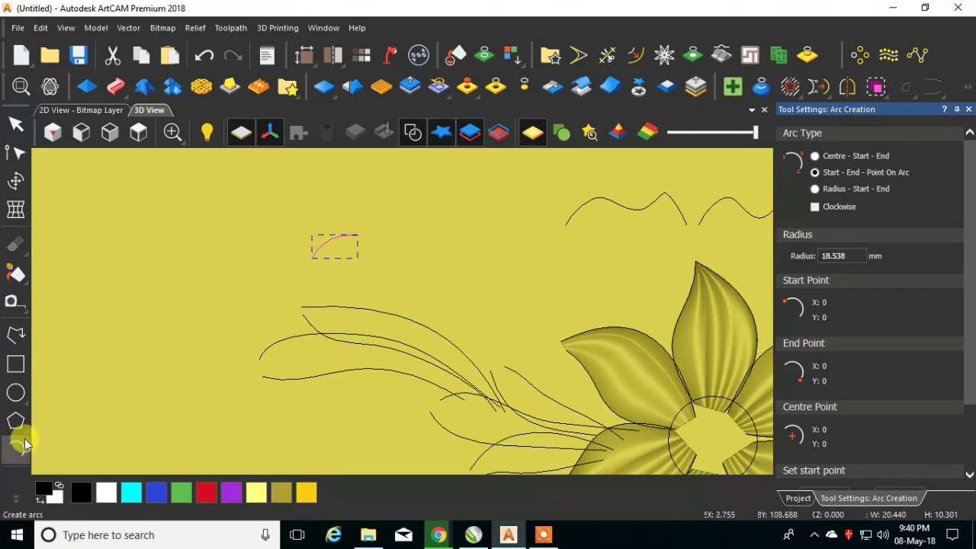
Draw a second arc from the first arc's right end, sagging downward, about 17 mm wide and 12 mm high.
scroll(384, 252, "up", 1)
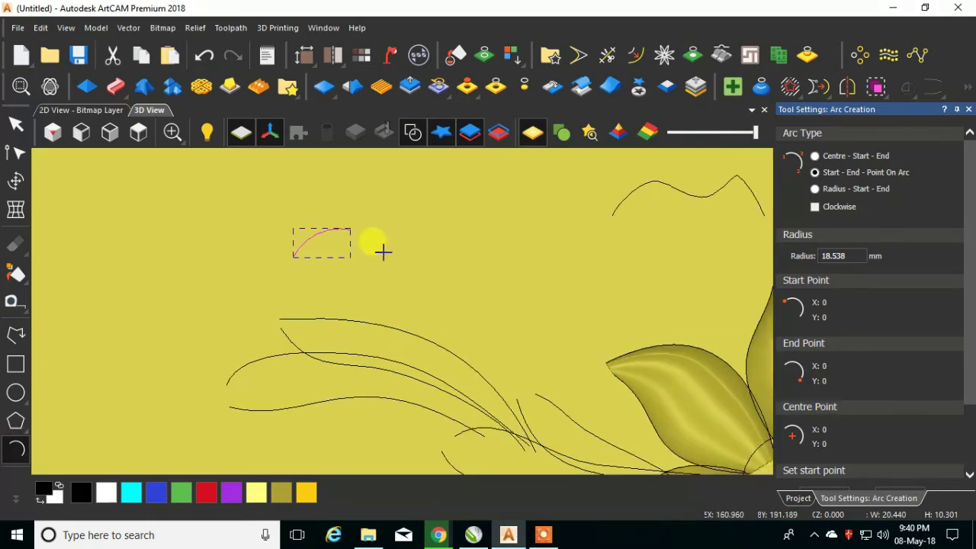
left_click(351, 229)
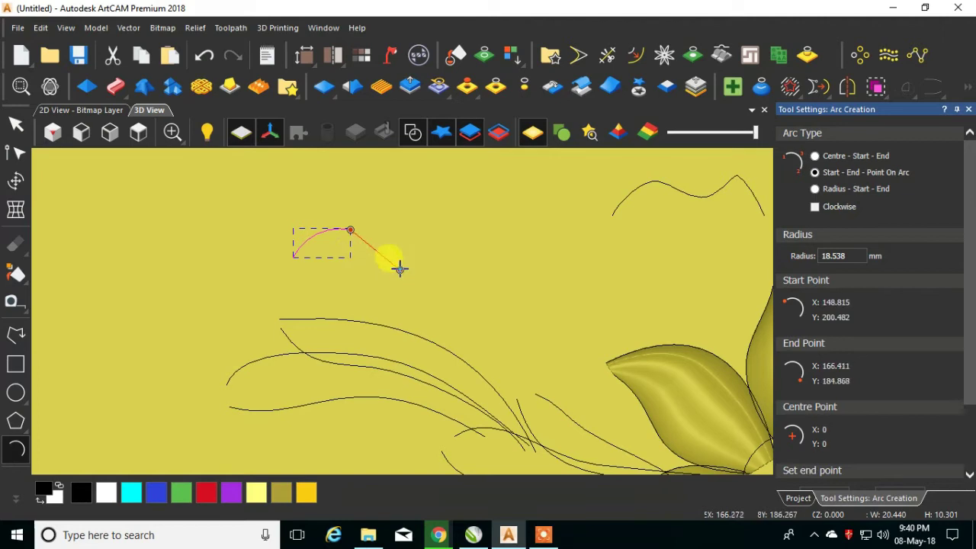
left_click(398, 263)
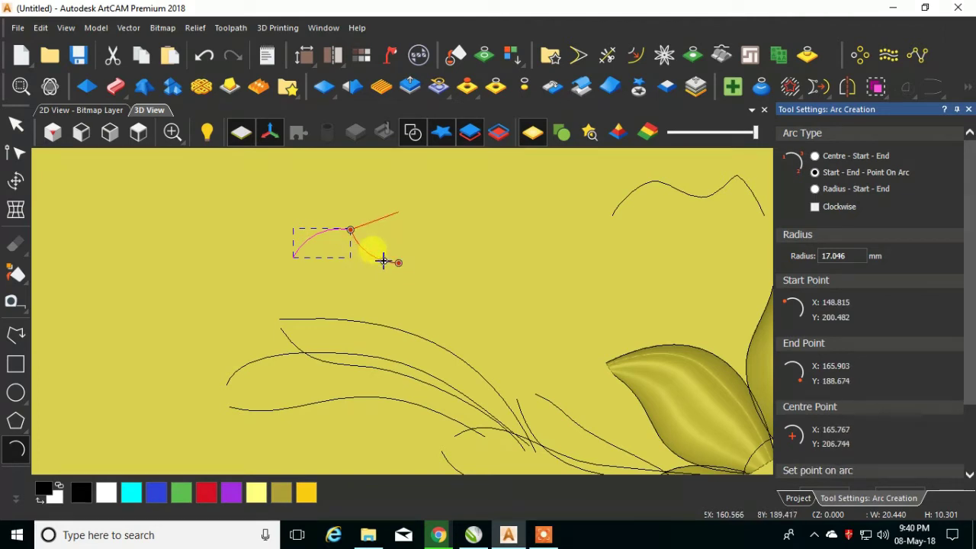
left_click(381, 261)
scroll(326, 250, "down", 1)
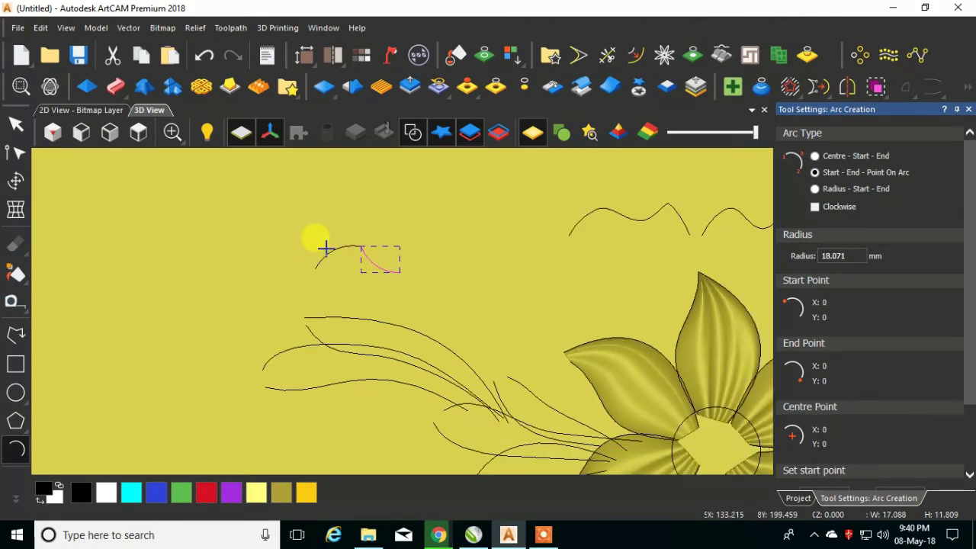
Join the two arcs into a single profile vector at their coincident nodes with 0.025 mm tolerance.
left_click(15, 125)
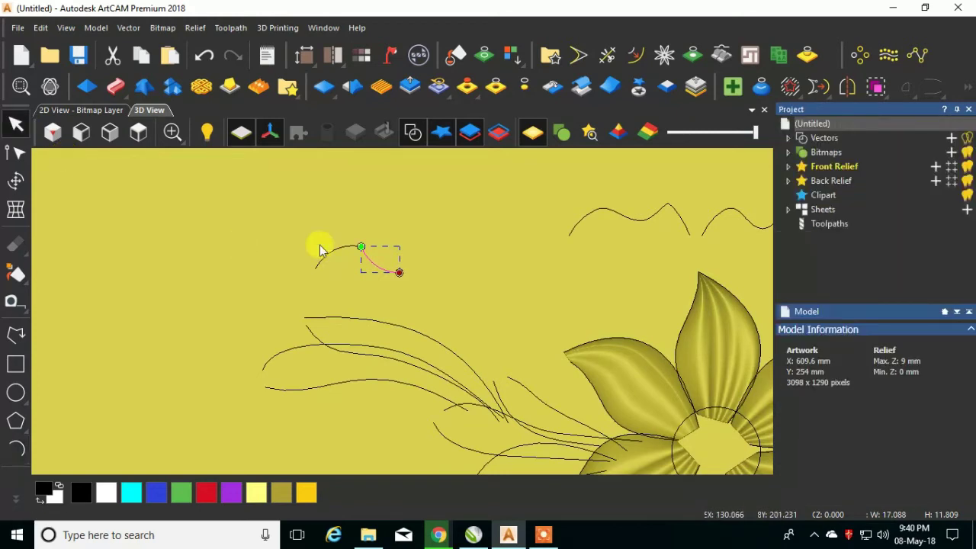
left_click(344, 248, "shift")
key("j")
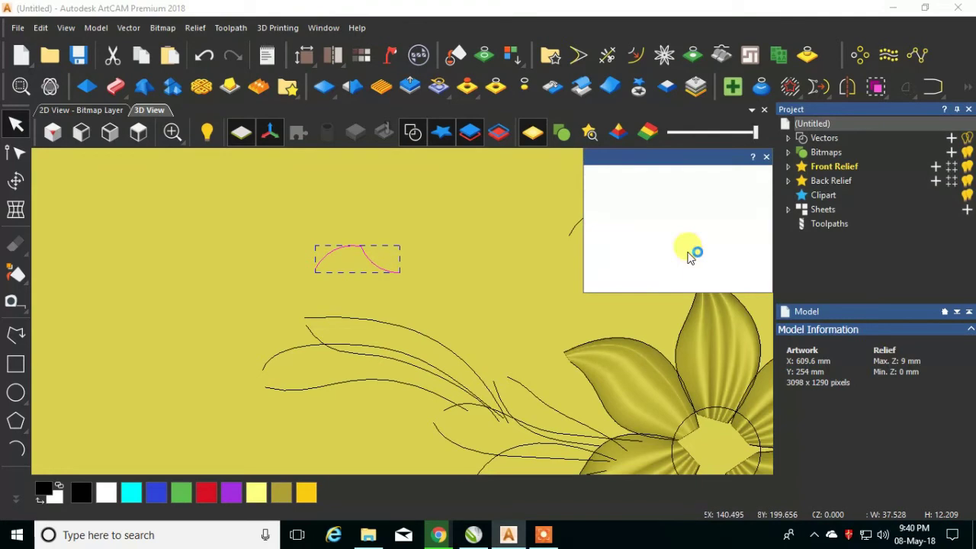
left_click(736, 287)
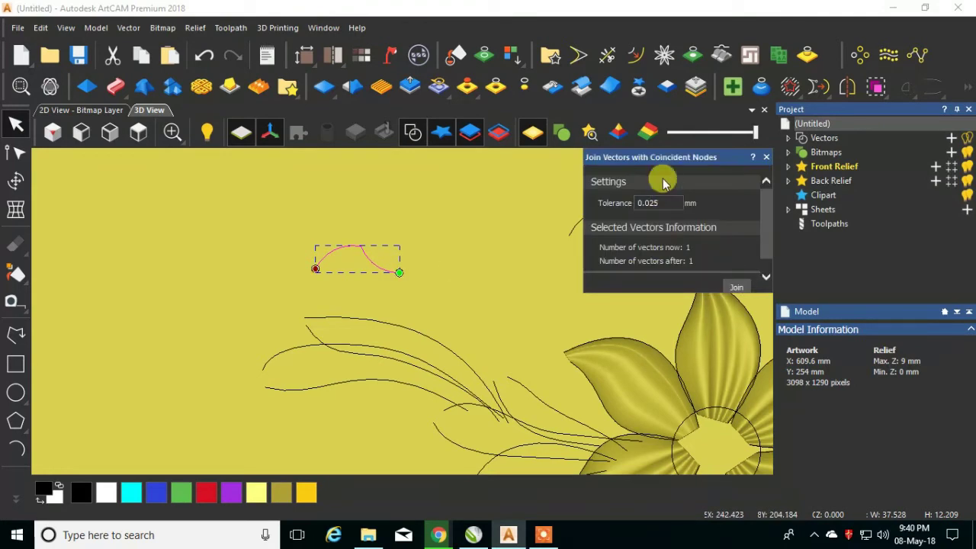
left_click(767, 155)
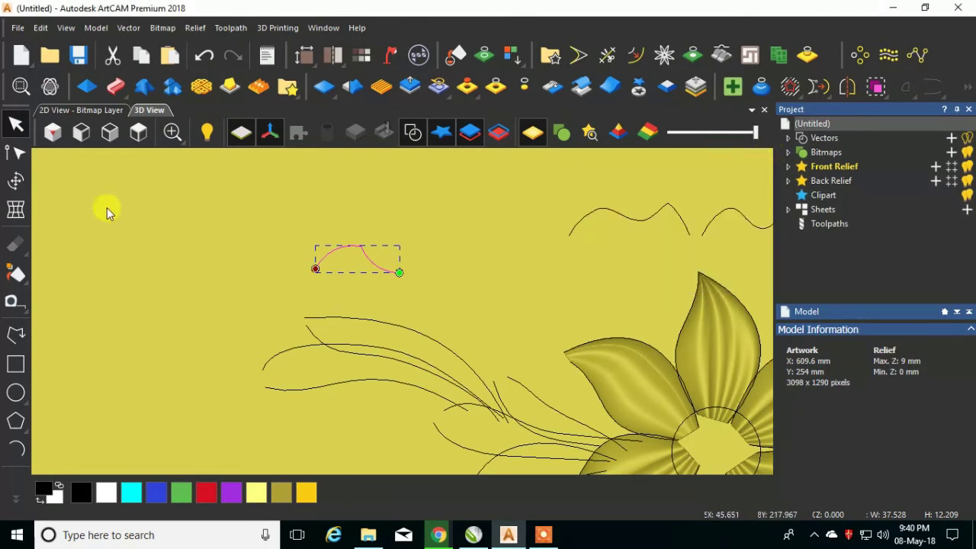
Start a Two Rail Sweep on the upper-left leaf's two curves and add the joined arc profile as the cross section.
scroll(319, 290, "down", 2)
scroll(370, 343, "up", 1)
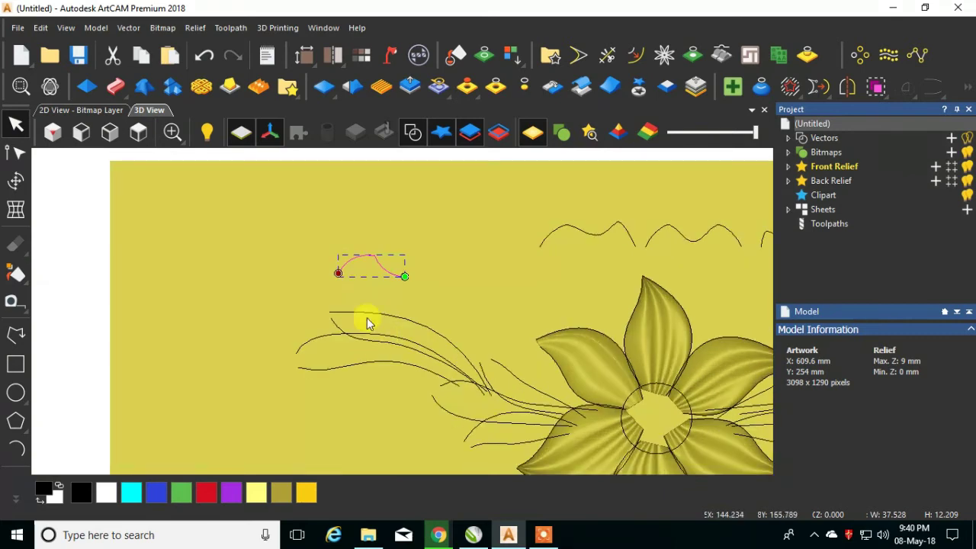
left_click(369, 316)
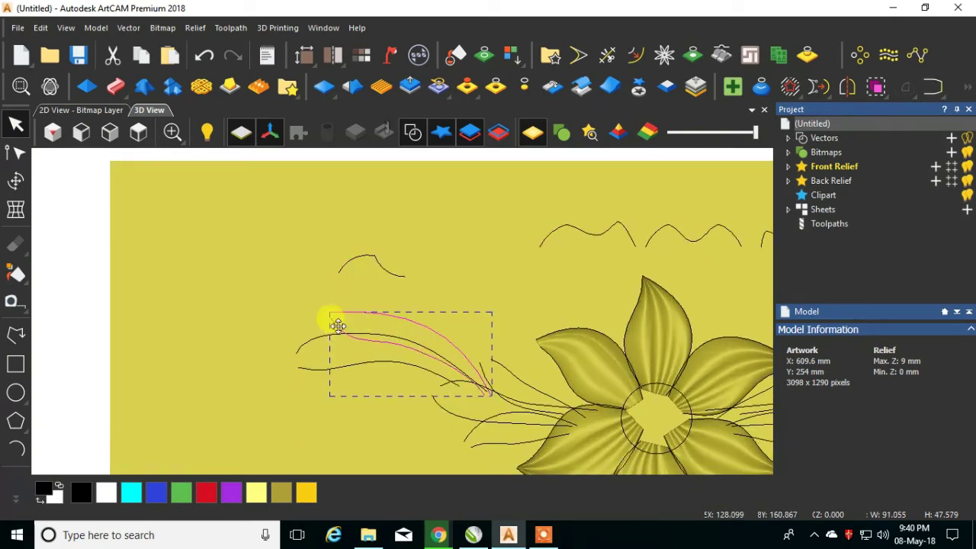
left_click(115, 86)
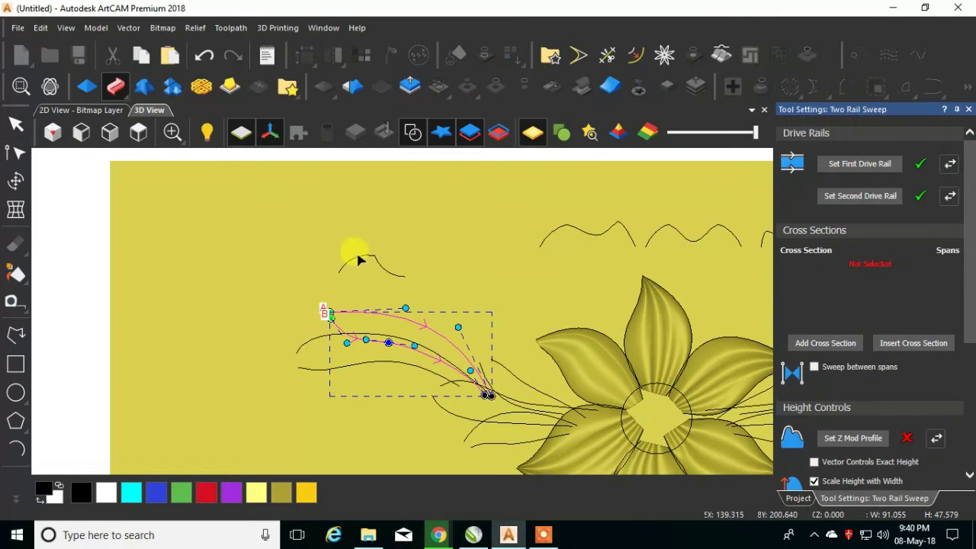
left_click(360, 260)
left_click(805, 343)
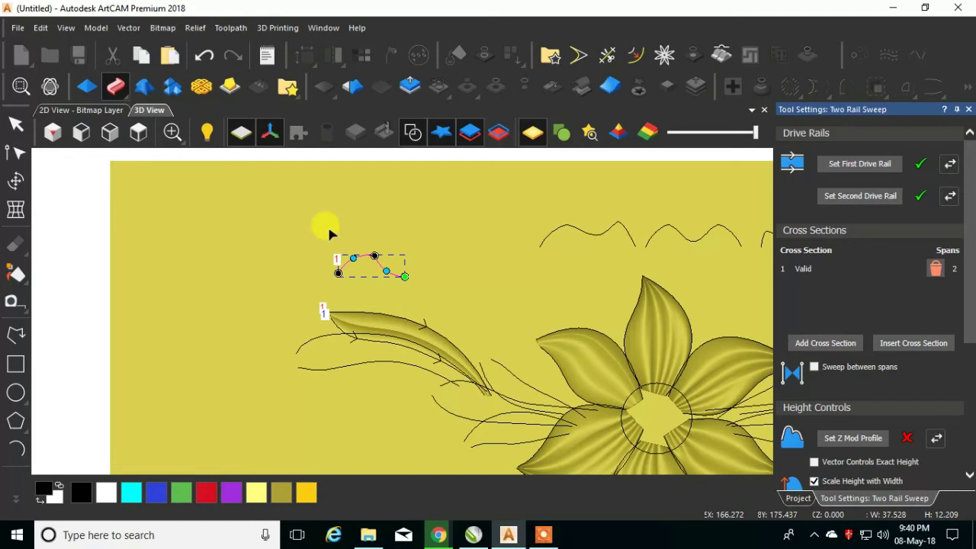
Level the start point of the single-hump cross-section curve above the narrow leaf with its end point.
scroll(326, 229, "up", 5)
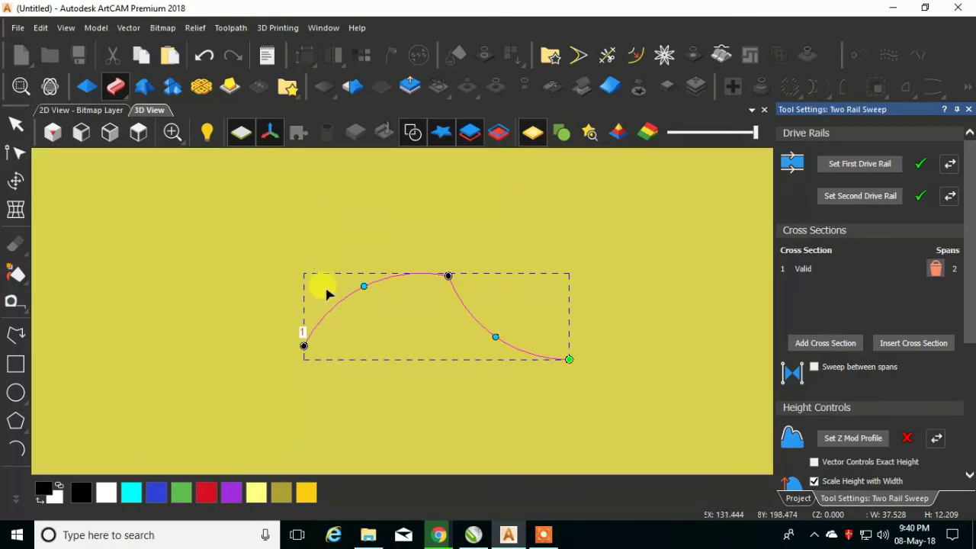
scroll(326, 342, "up", 2)
left_click_drag(322, 330, 319, 349)
scroll(262, 333, "down", 1)
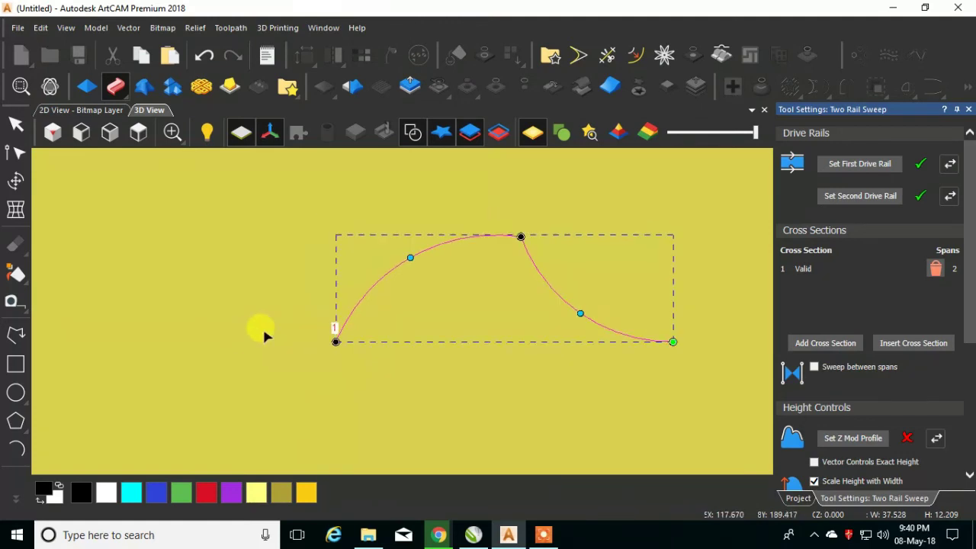
Bulge the first arc of the single-hump cross-section curve outward to round its shape, and check the sweep preview on the leaf.
left_click_drag(410, 255, 396, 256)
scroll(401, 282, "down", 1)
scroll(537, 311, "up", 1)
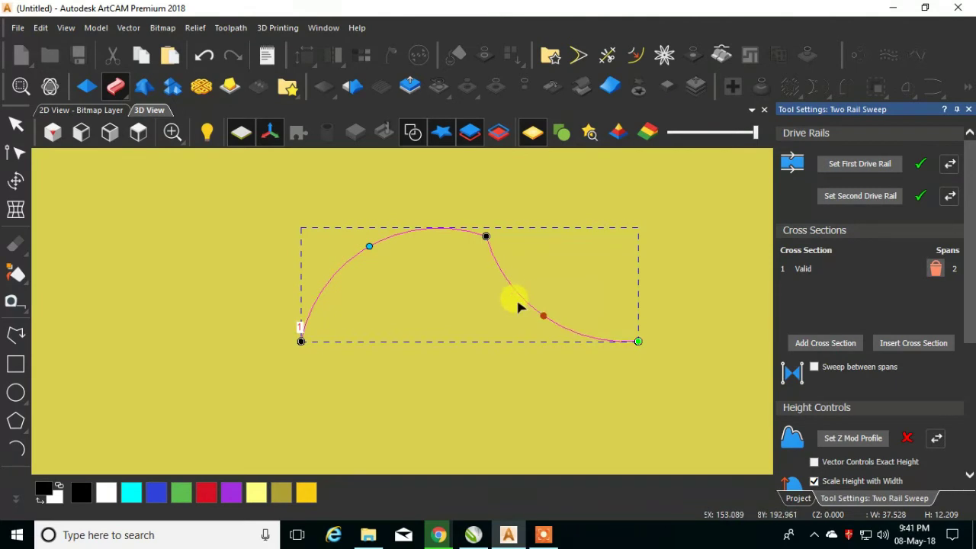
scroll(367, 275, "down", 2)
scroll(493, 324, "up", 1)
scroll(492, 271, "up", 1)
scroll(453, 379, "down", 3)
scroll(391, 398, "up", 1)
scroll(284, 406, "up", 2)
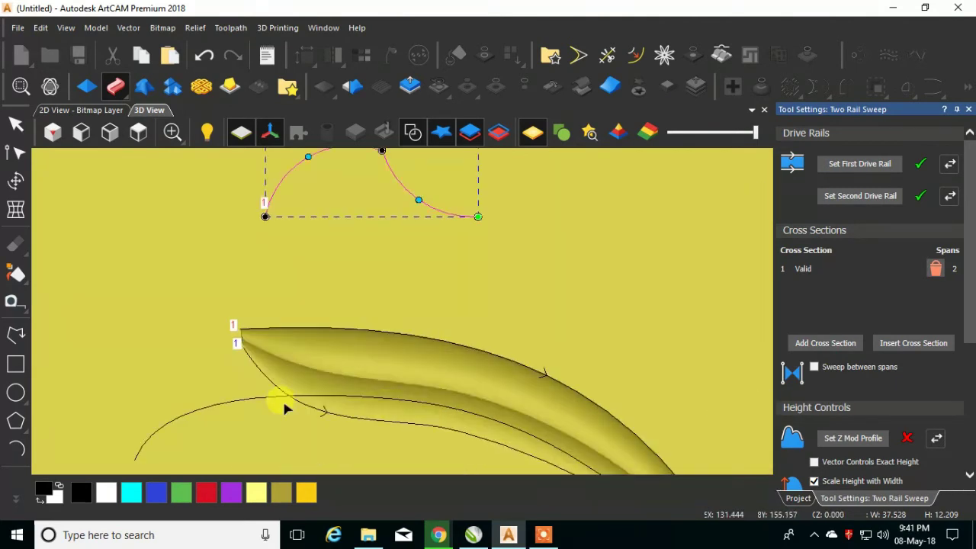
scroll(284, 409, "down", 4)
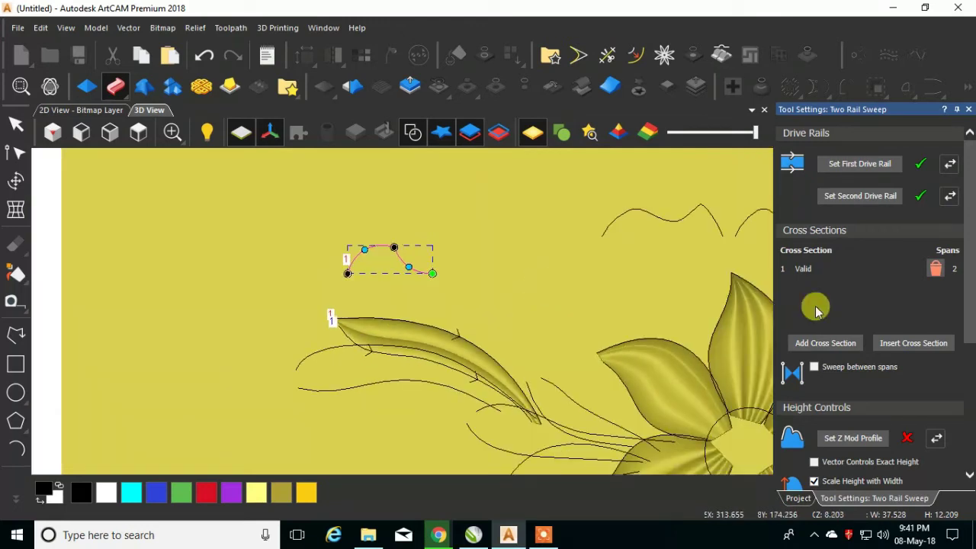
Add the single-hump curve up to a seventh cross section, and shift positions 3 and 4 on the upper rail toward the leaf's tip.
left_click(831, 345)
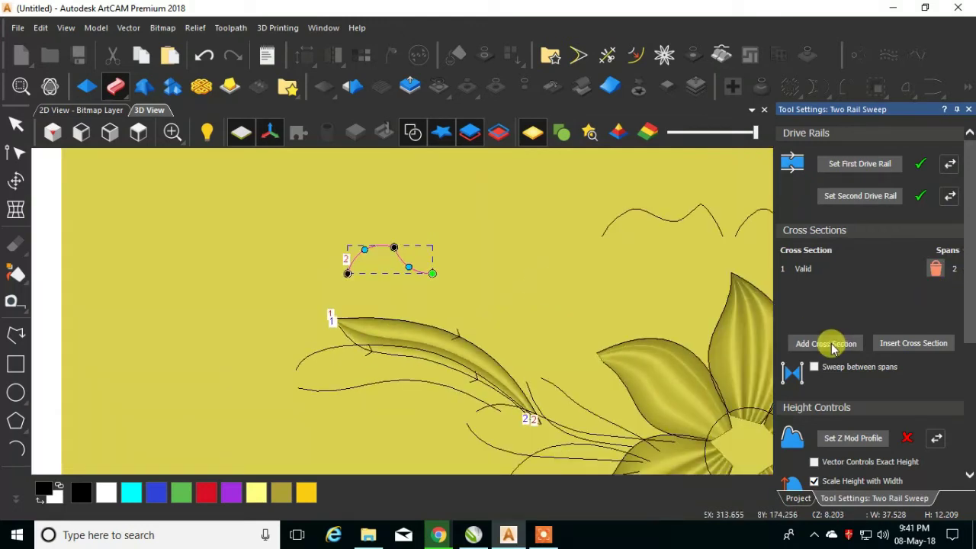
left_click(831, 345)
scroll(471, 349, "up", 2)
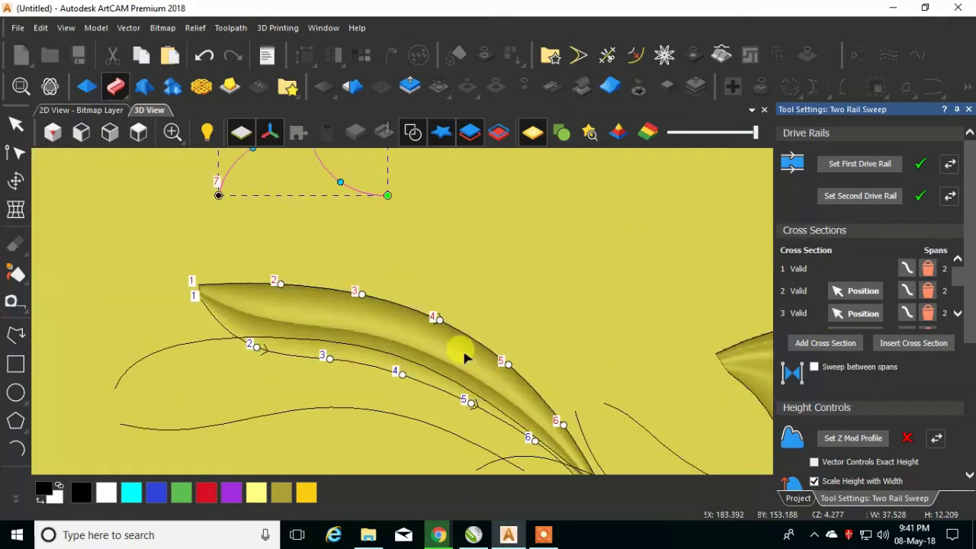
left_click_drag(432, 315, 326, 284)
scroll(329, 305, "down", 2)
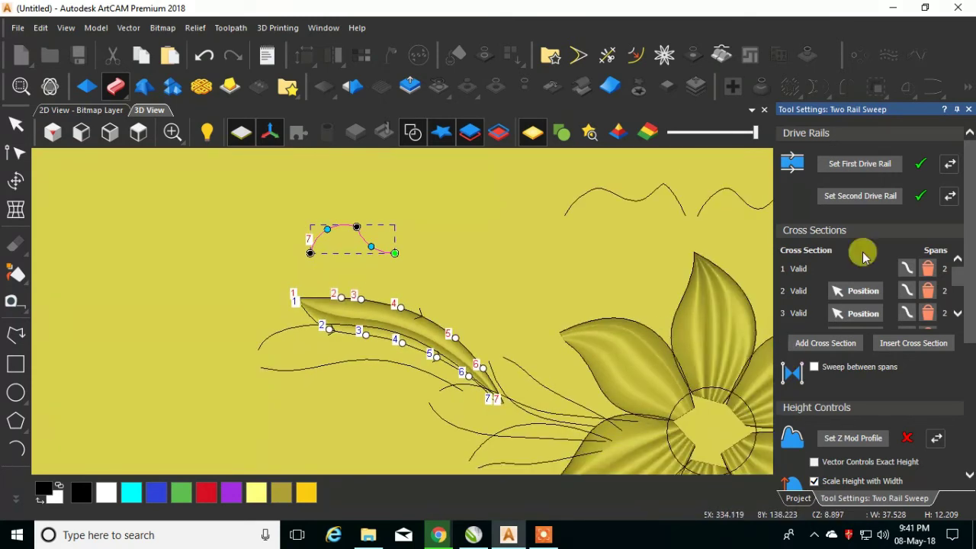
Try reversing the direction of both drive rails of the leaf sweep.
left_click(951, 165)
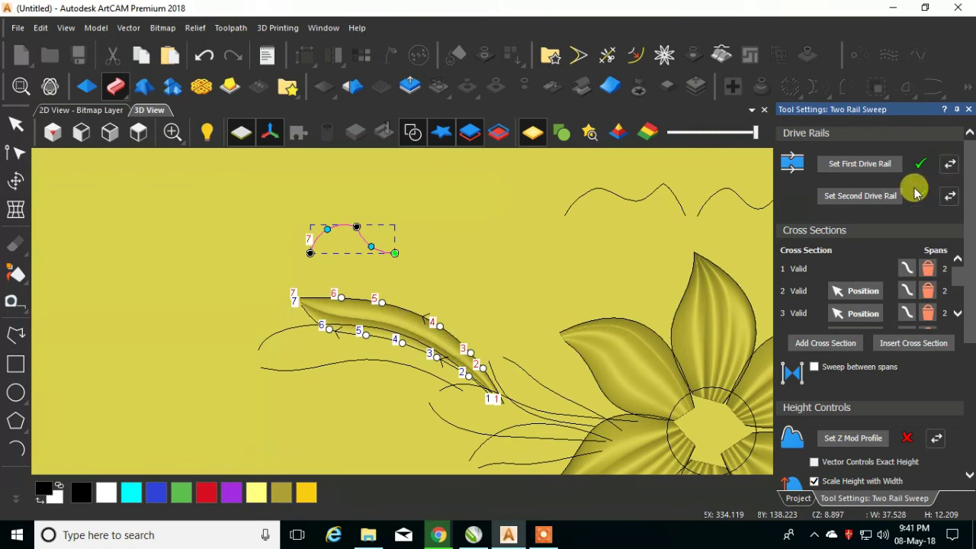
left_click(915, 193)
left_click(950, 196)
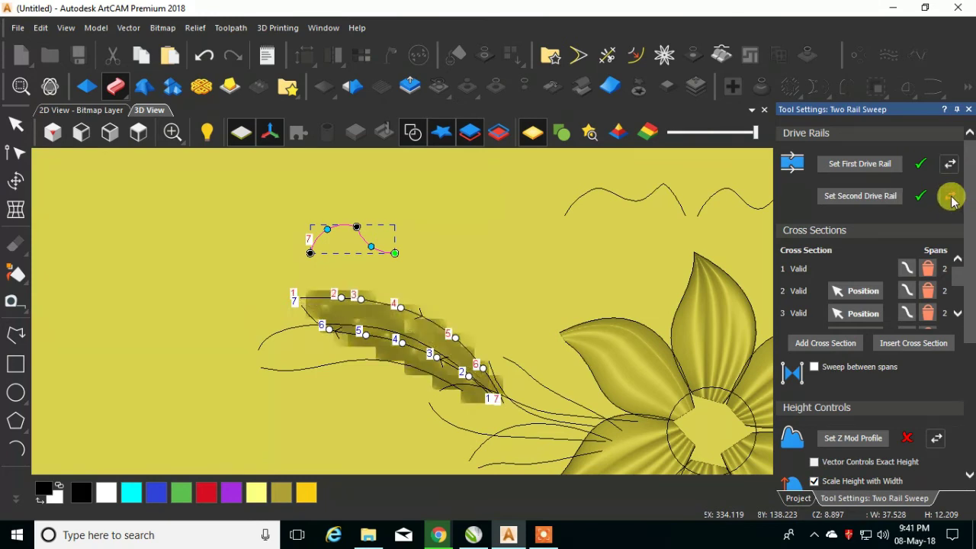
Scale the sweep's final height to 8 and set its start height to 1 mm.
left_click_drag(963, 257, 960, 363)
left_click(816, 326)
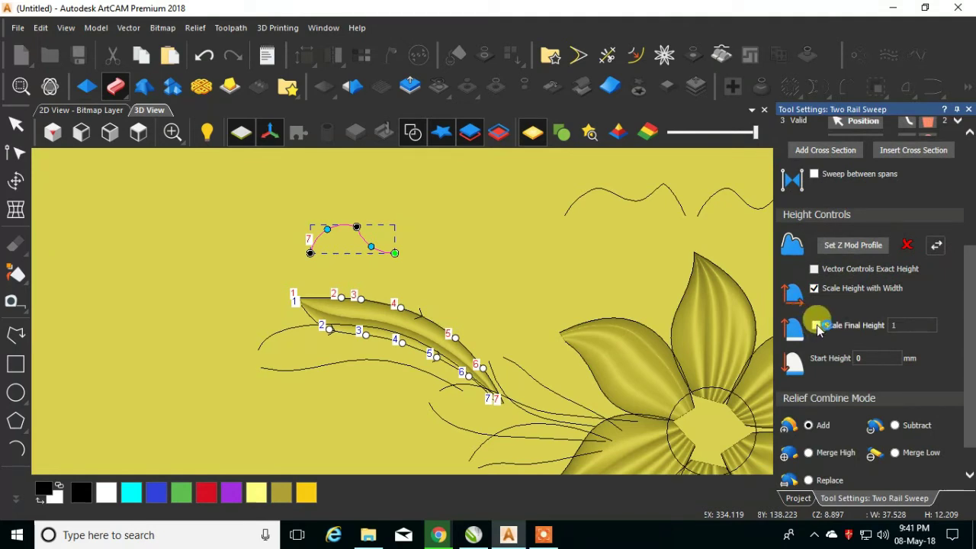
double_click(912, 324)
type("8")
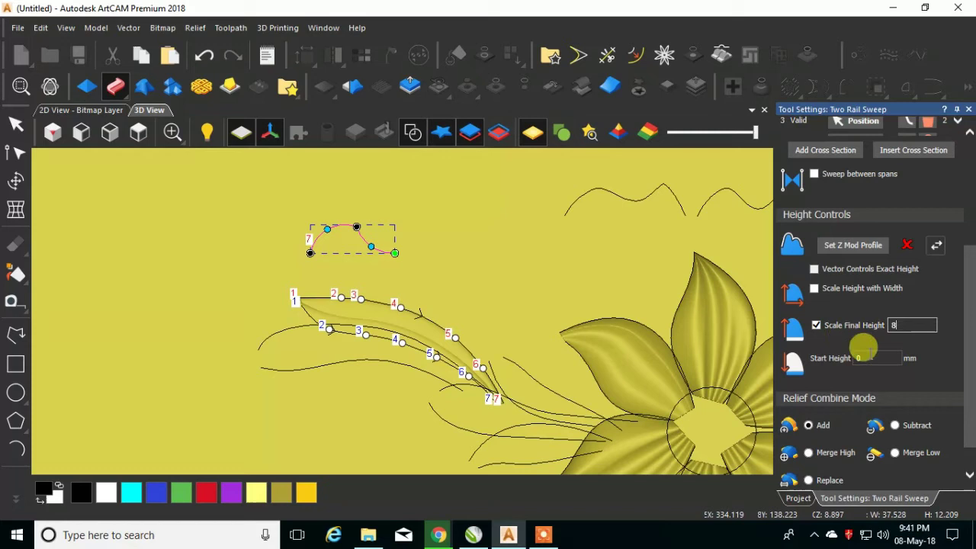
key("Tab")
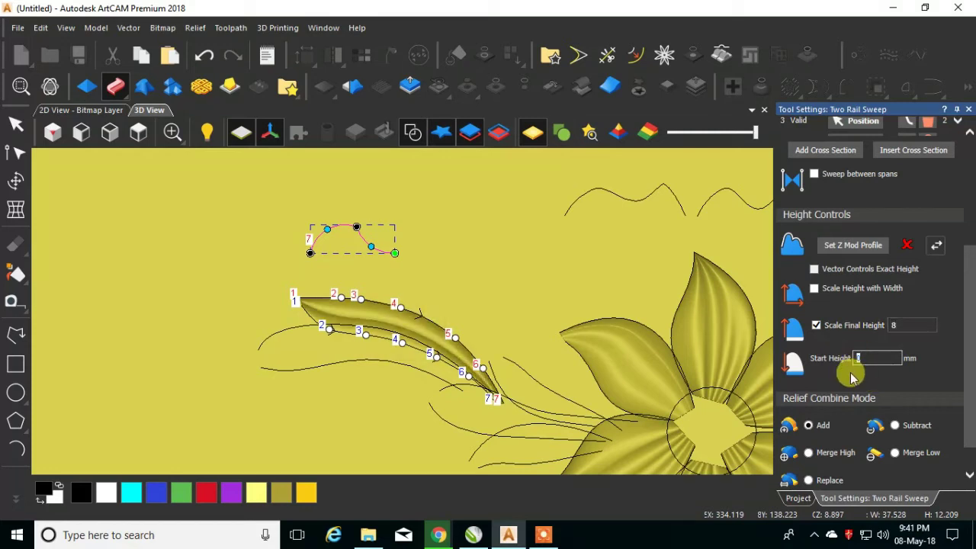
type("1")
scroll(964, 466, "down", 1)
Set the relief combine mode to Add, apply the two rail sweep to the leaf and close the tool.
left_click(809, 418)
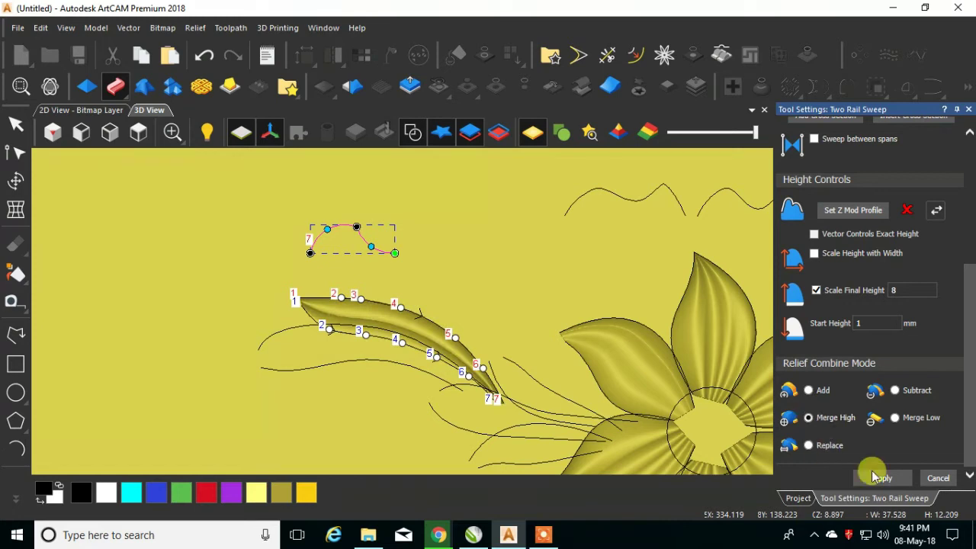
left_click(809, 391)
left_click(883, 478)
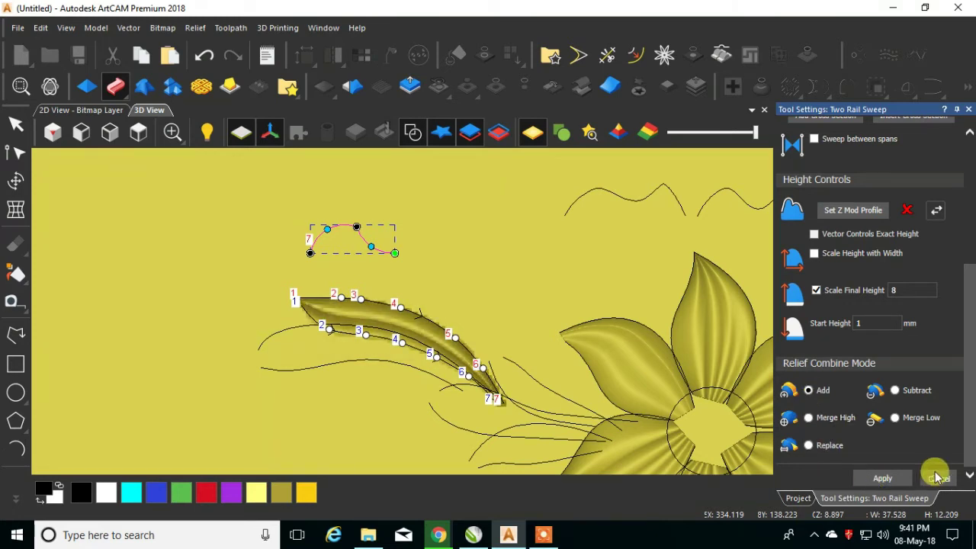
left_click(938, 478)
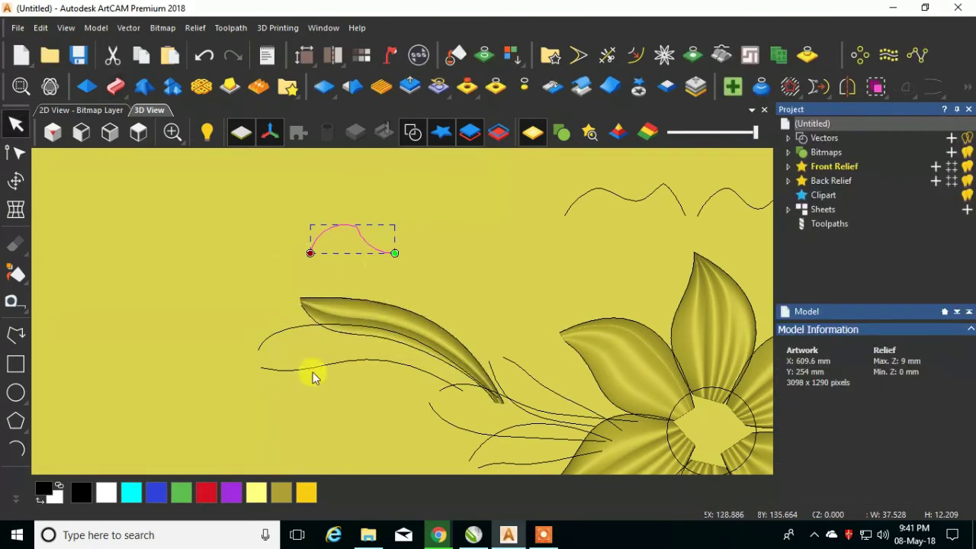
Start a two rail sweep on the two curves below the finished leaf, with the symmetric double-hump curve as first cross section.
left_click(290, 328)
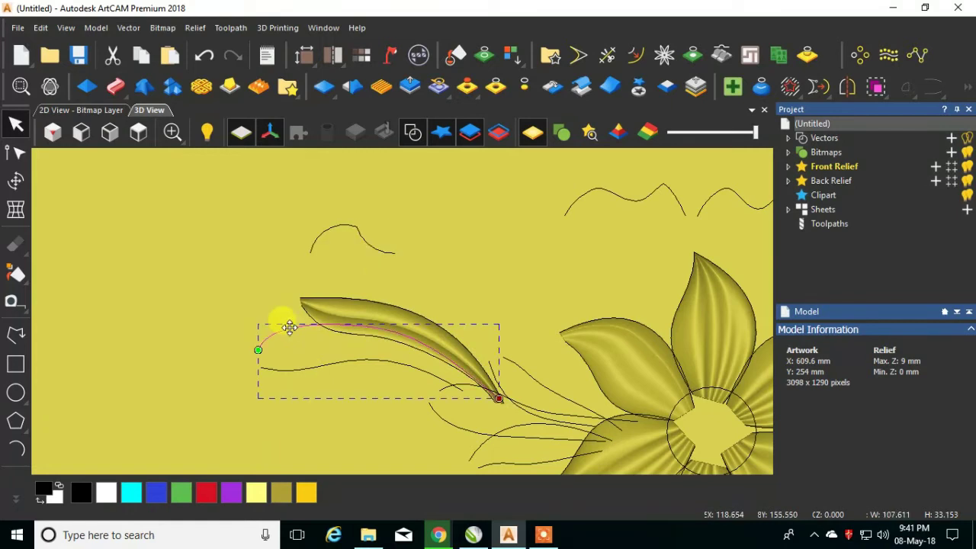
left_click(303, 369, "shift")
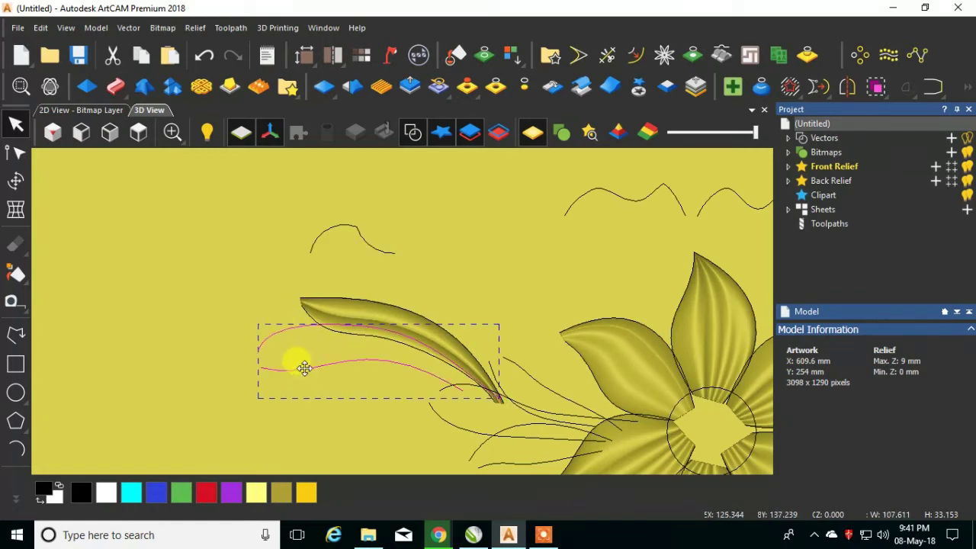
left_click(116, 86)
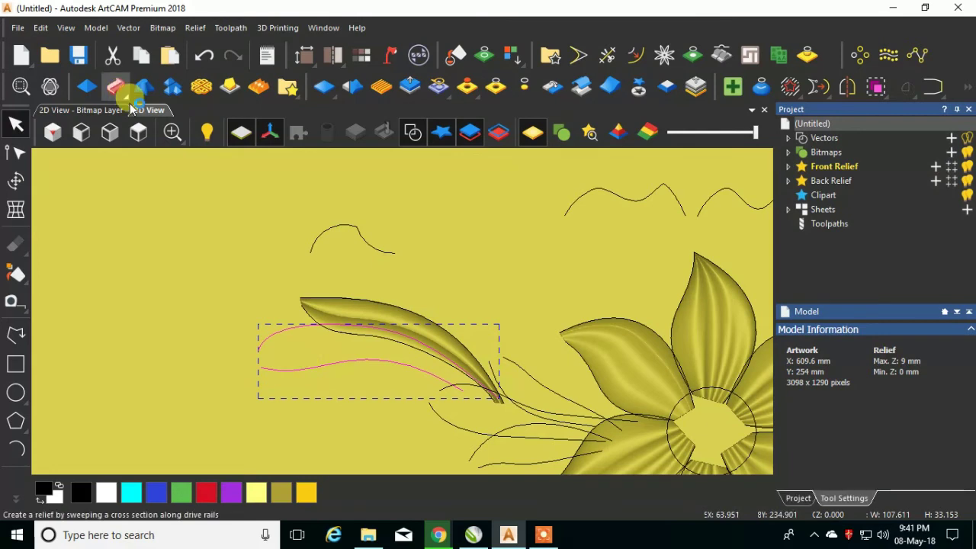
scroll(586, 253, "down", 1)
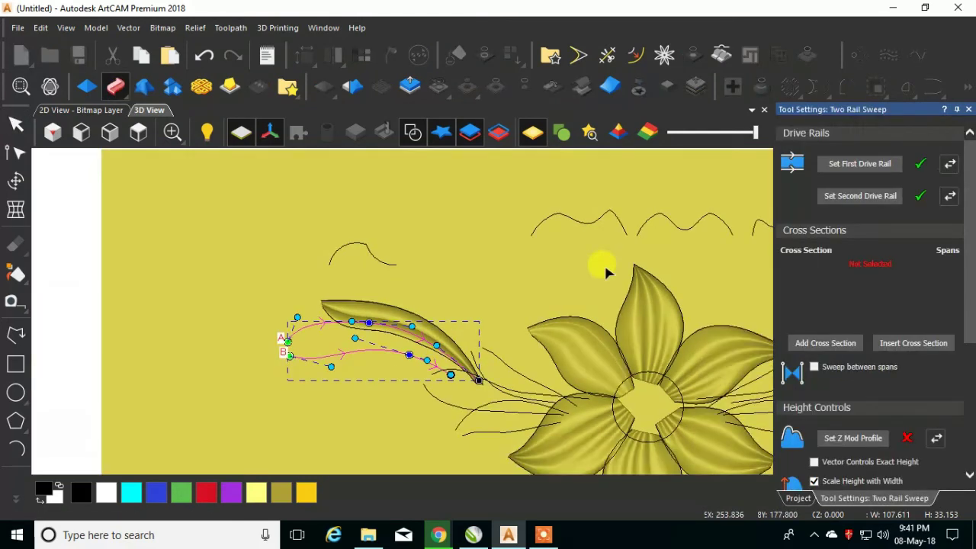
left_click(650, 220)
left_click(828, 345)
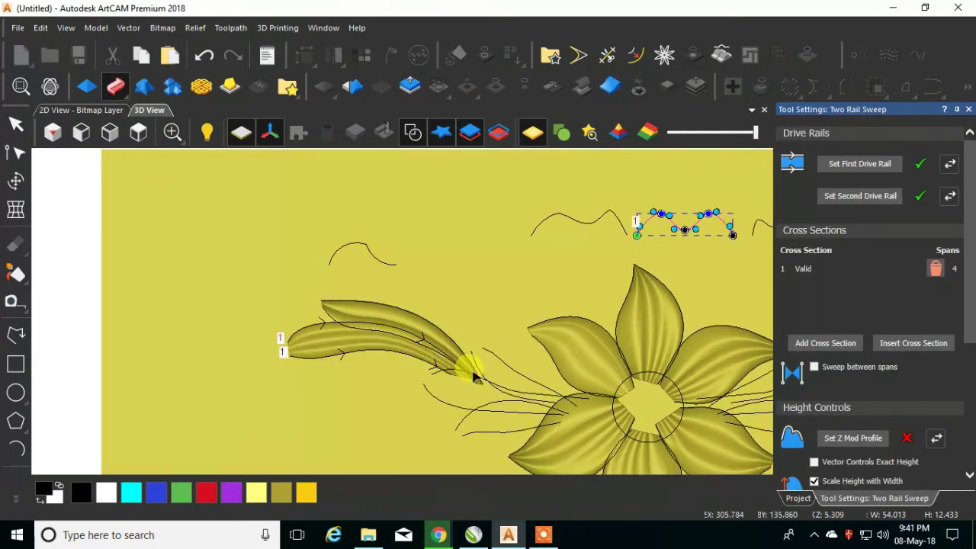
Add the single-hump curve as the second cross section and the symmetric double-hump curve as the third.
scroll(365, 341, "up", 1)
left_click(351, 217)
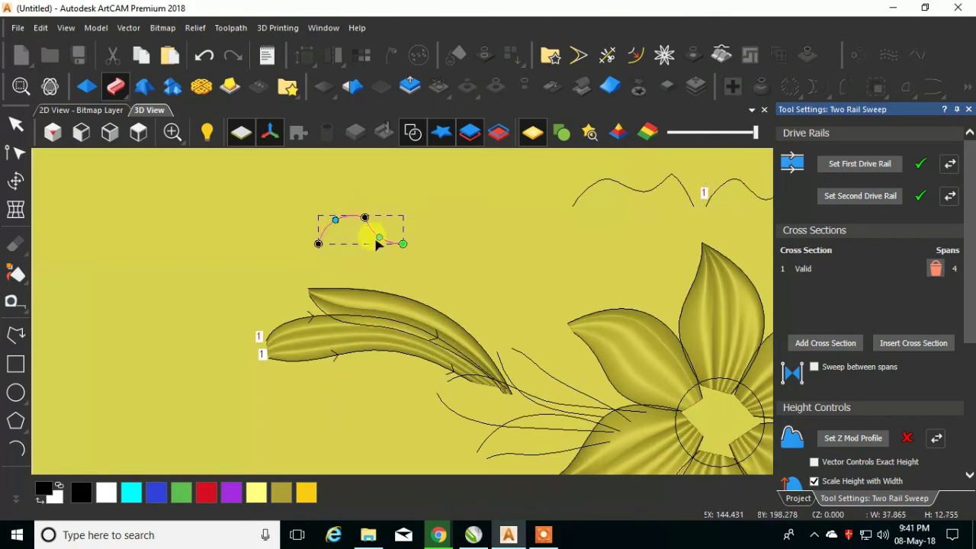
left_click(827, 344)
scroll(427, 371, "up", 1)
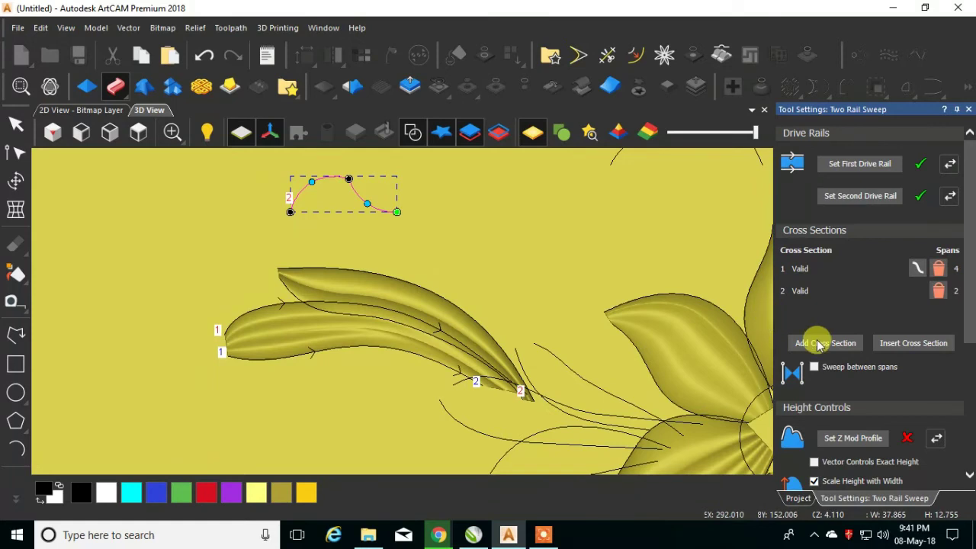
scroll(577, 290, "down", 1)
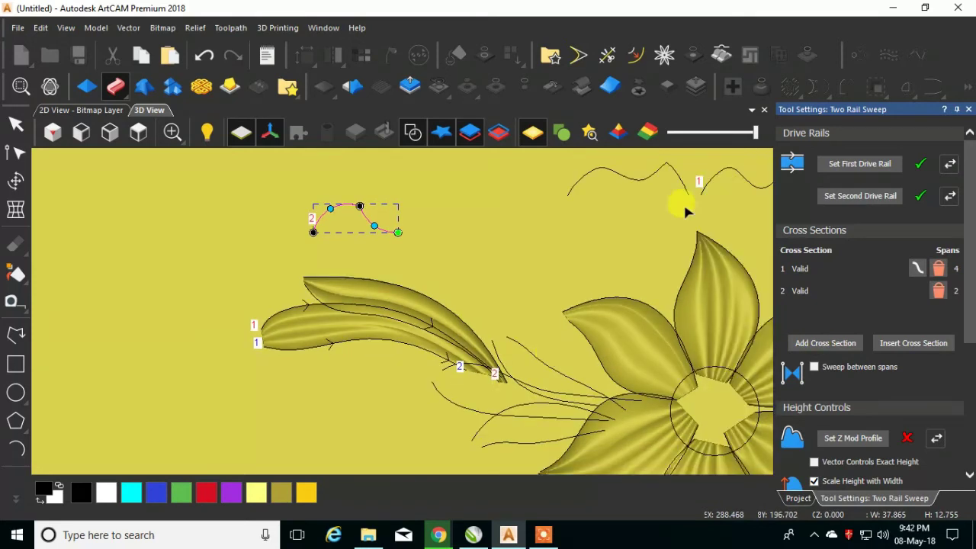
left_click(728, 175)
left_click(813, 343)
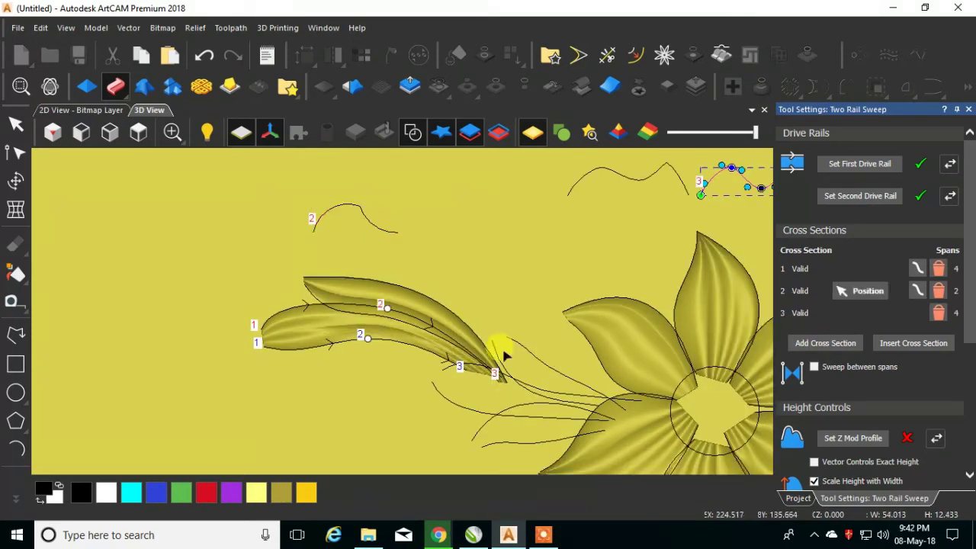
Try moving position 2 on the lower rail toward the leaf's base, and delete the third and second cross sections.
scroll(370, 358, "up", 1)
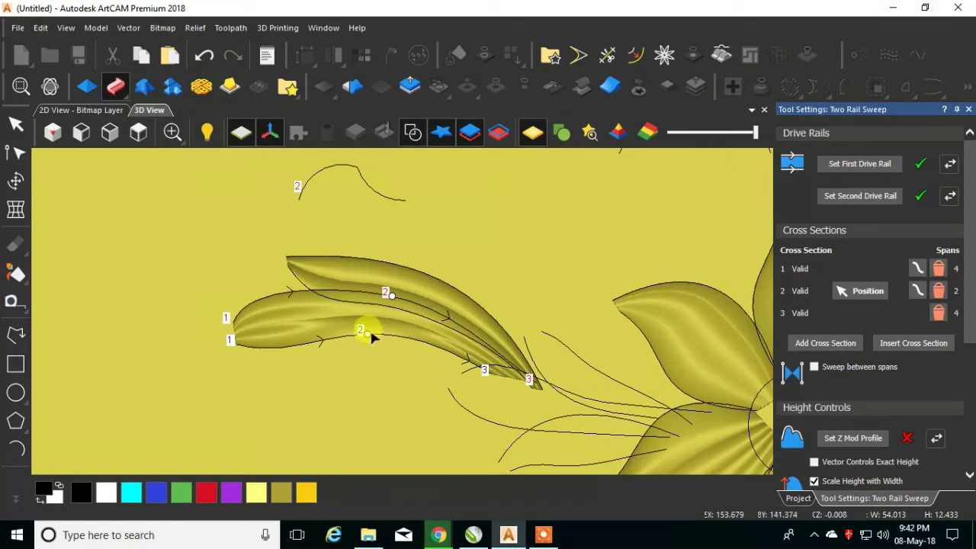
mouse_move(367, 334)
left_mouse_down()
mouse_move(388, 329)
mouse_move(449, 353)
left_mouse_up()
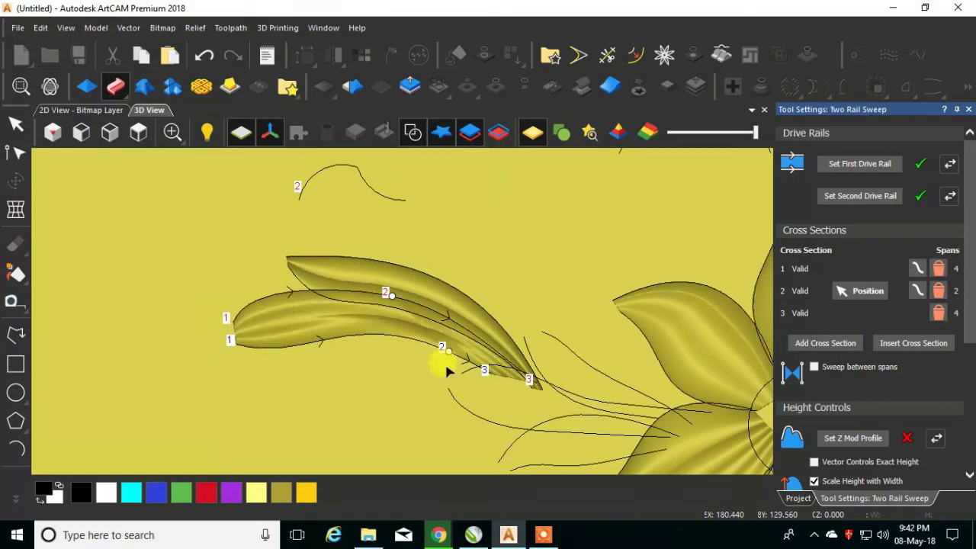
left_click(939, 313)
left_click(939, 290)
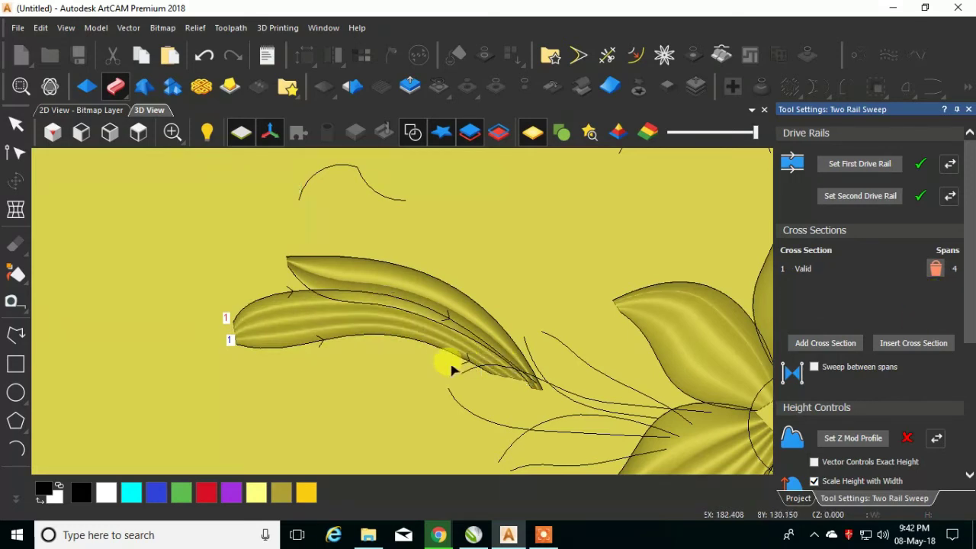
Try the single-hump curve as the second, third and fourth cross sections of the lower leaf sweep.
scroll(447, 365, "down", 3)
left_click(394, 244)
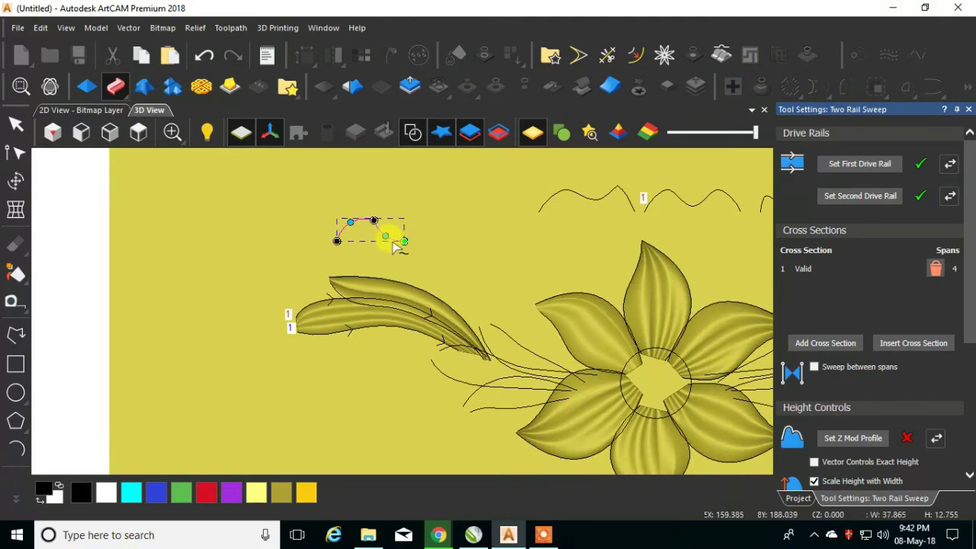
left_click(804, 343)
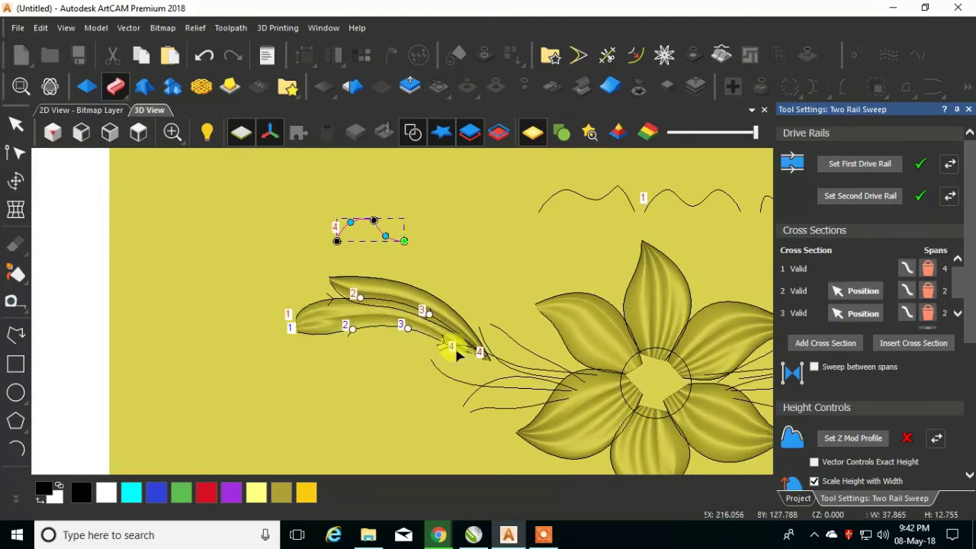
scroll(455, 346, "up", 3)
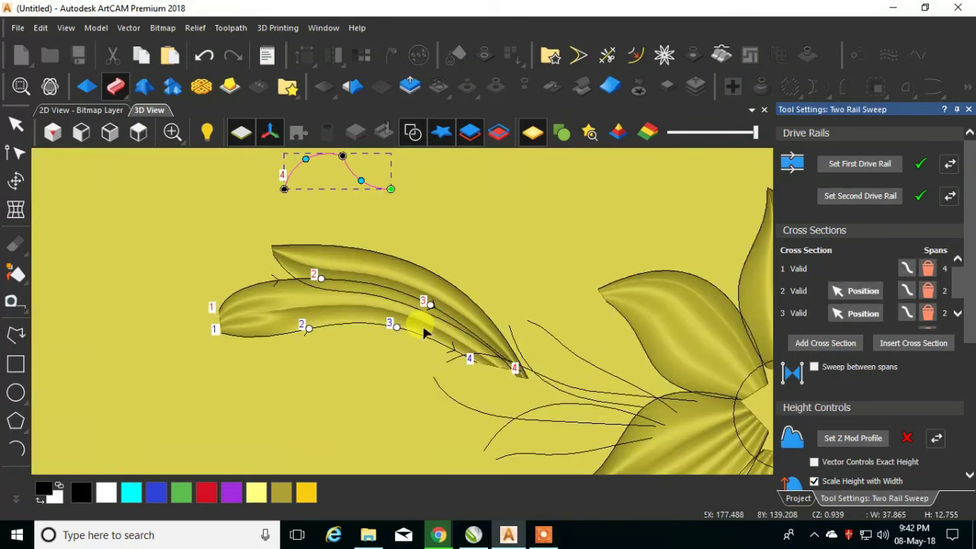
Delete all the single-hump cross sections, keeping only the first cross section of the lower leaf sweep.
left_click(930, 313)
left_click(939, 293)
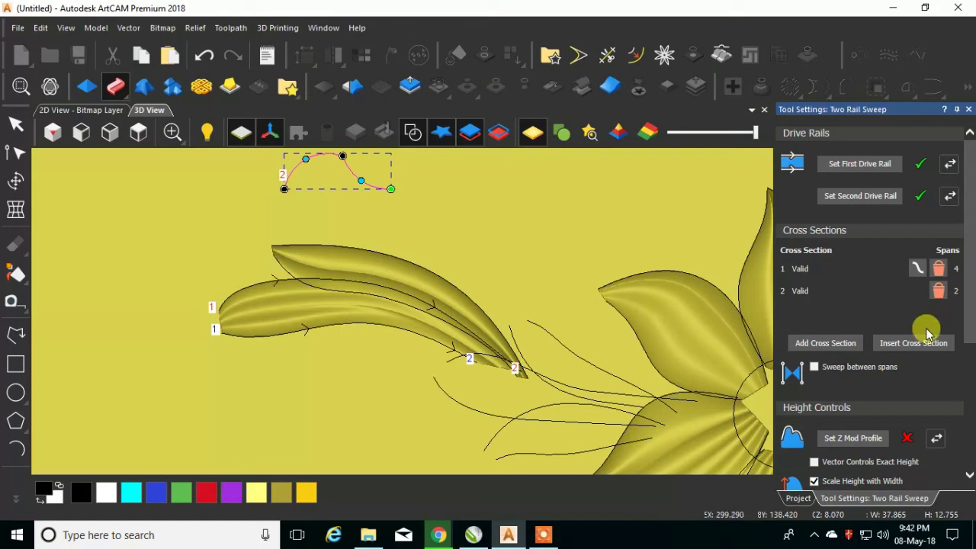
left_click(939, 291)
scroll(475, 352, "down", 2)
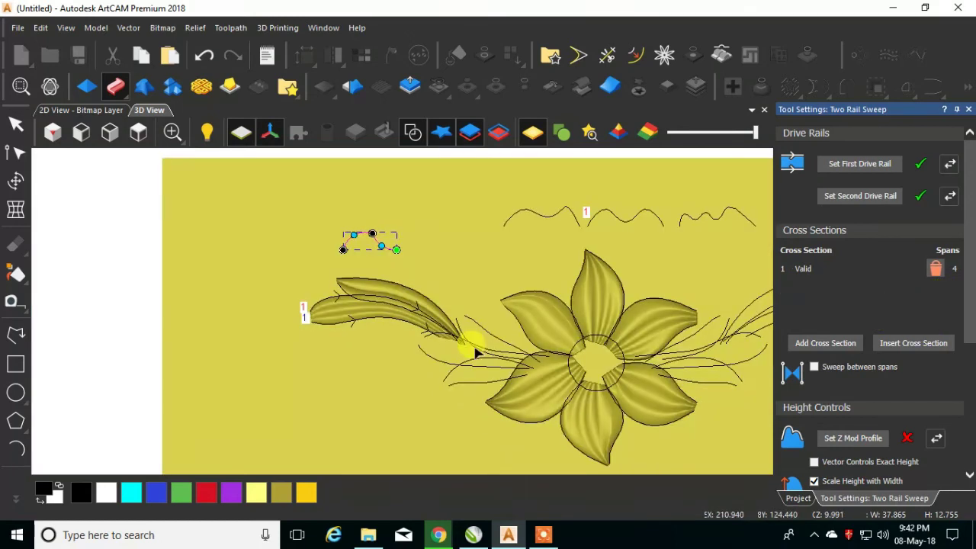
Add the uneven double-hump curve above the flower as the second cross section of the lower leaf sweep.
scroll(574, 227, "up", 1)
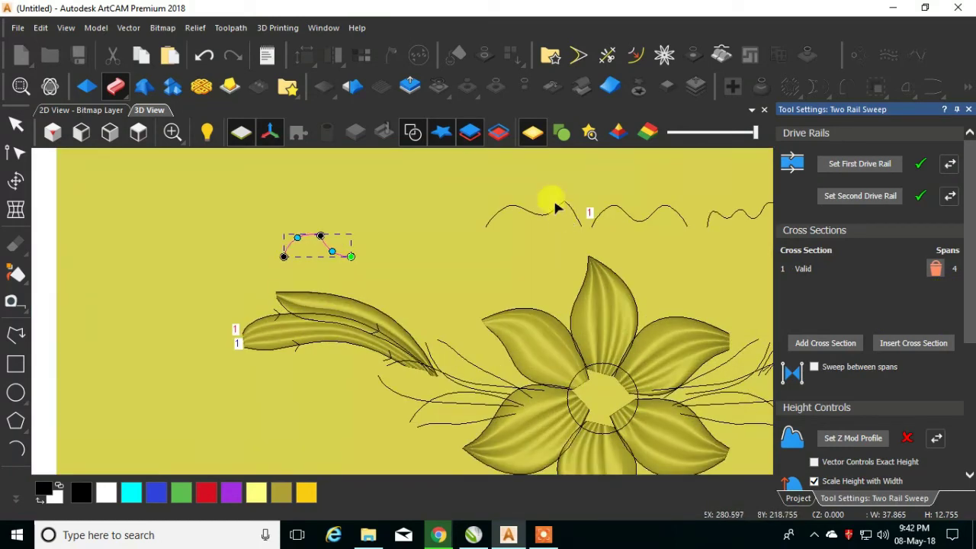
left_click(560, 214)
left_click(805, 343)
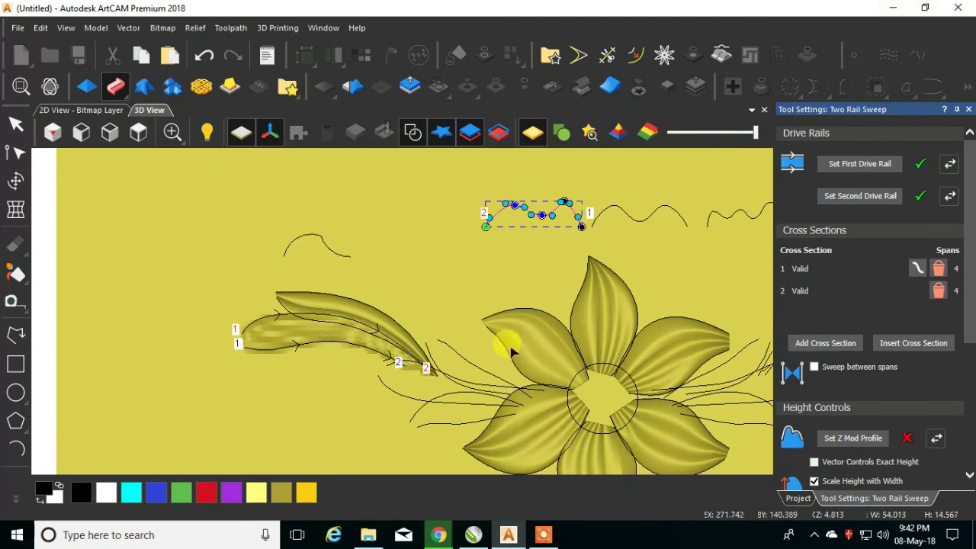
Move the lower rail's start node up at the lower leaf's tip and pull its curve handle outward to round the lower edge.
scroll(353, 351, "up", 1)
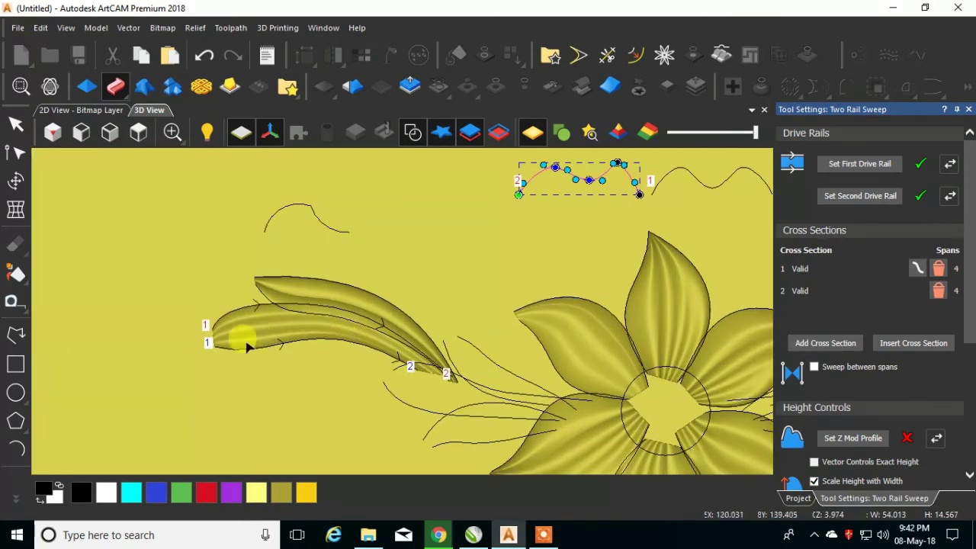
scroll(206, 336, "up", 2)
scroll(236, 362, "up", 2)
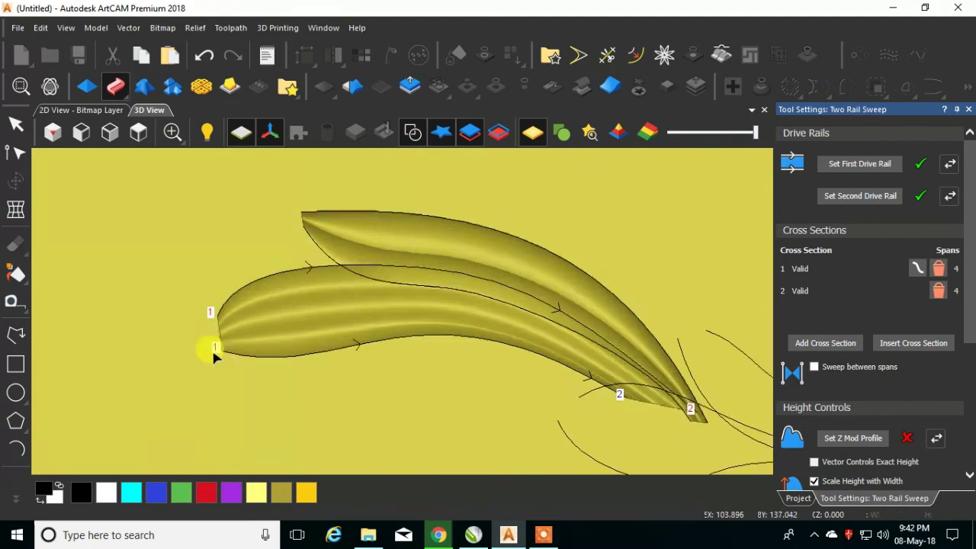
left_click(234, 356)
left_click_drag(218, 349, 219, 325)
left_click_drag(352, 361, 323, 408)
Move the upper rail's start node down to meet the lower rail at the leaf tip and adjust its curve handle.
left_click(235, 273)
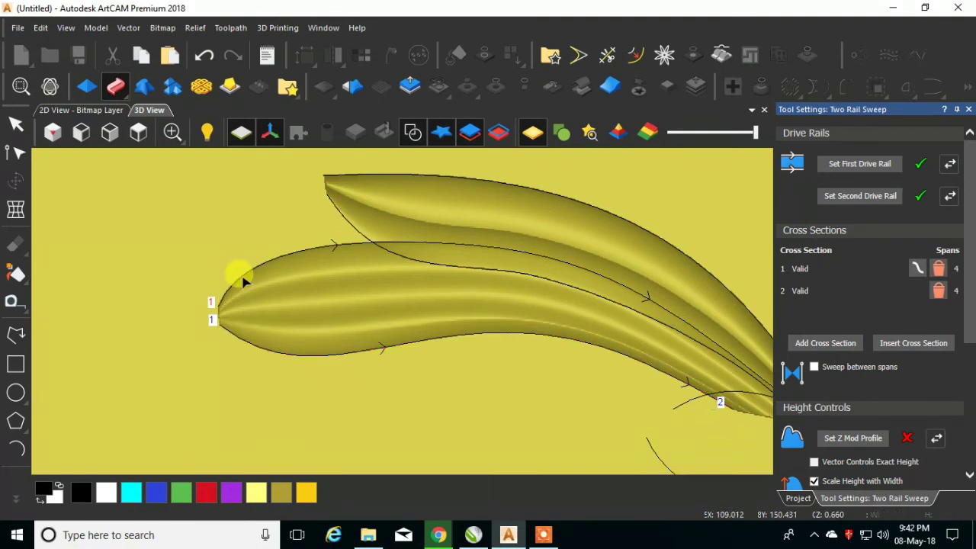
left_click_drag(218, 294, 218, 313)
left_click_drag(250, 231, 247, 225)
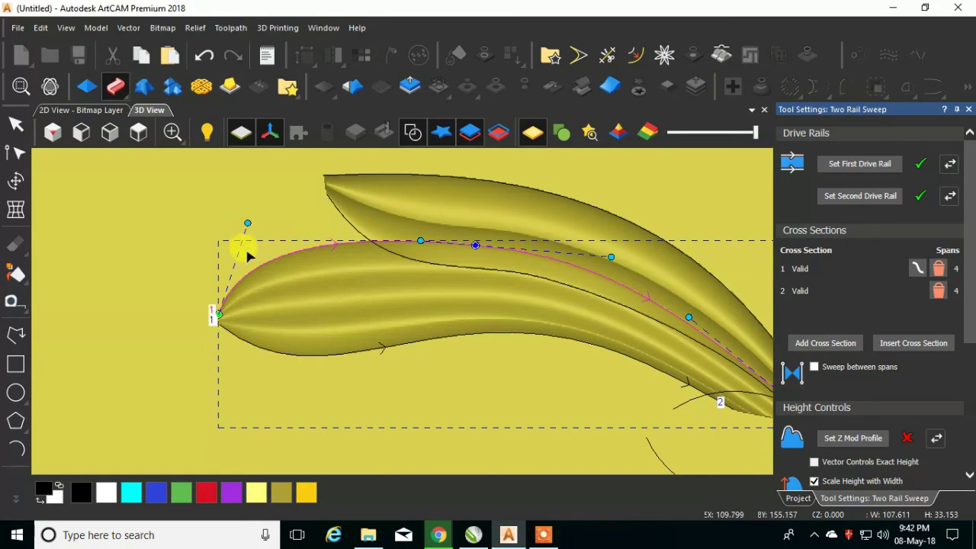
Set the lower leaf sweep's start height to 1 mm and scale its final height to 8.
scroll(248, 256, "down", 1)
left_click_drag(966, 316, 963, 422)
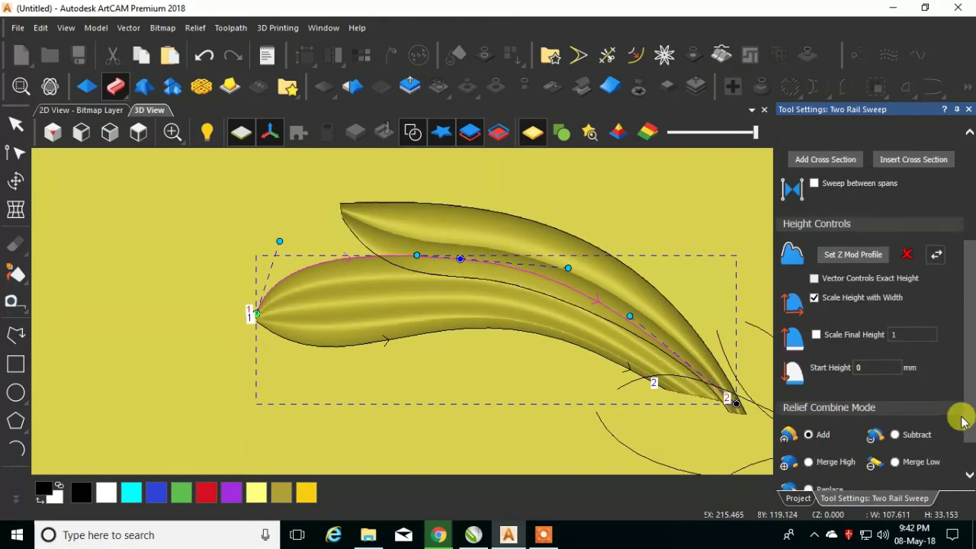
left_click(816, 329)
type("1")
left_click(905, 330)
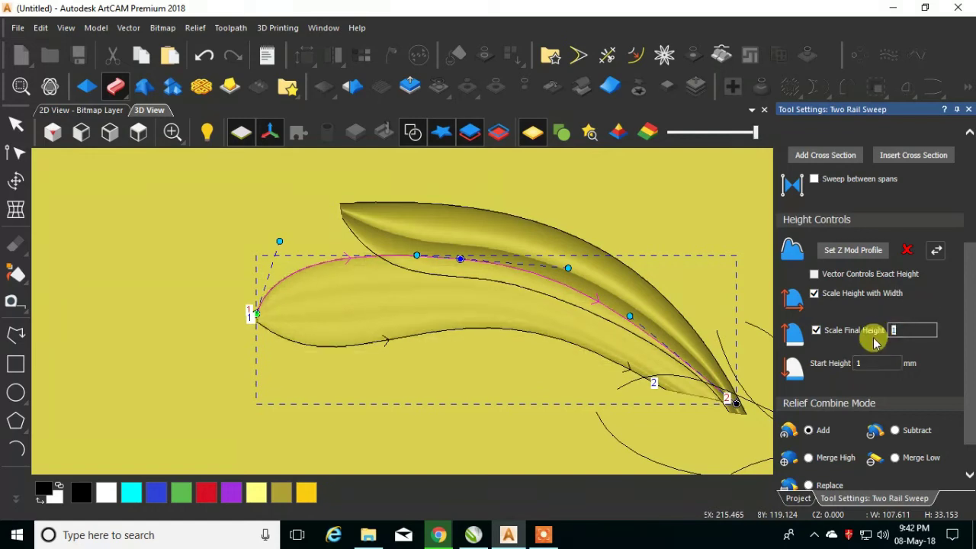
type("8")
Apply the lower leaf sweep with the Merge High combine mode and close the Two Rail Sweep tool.
scroll(965, 407, "down", 2)
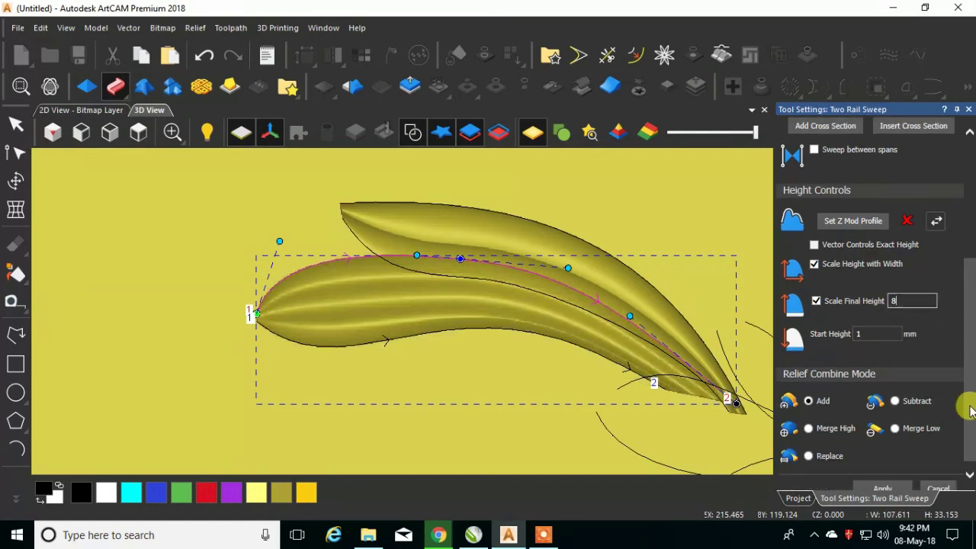
left_click(809, 417)
left_click(881, 478)
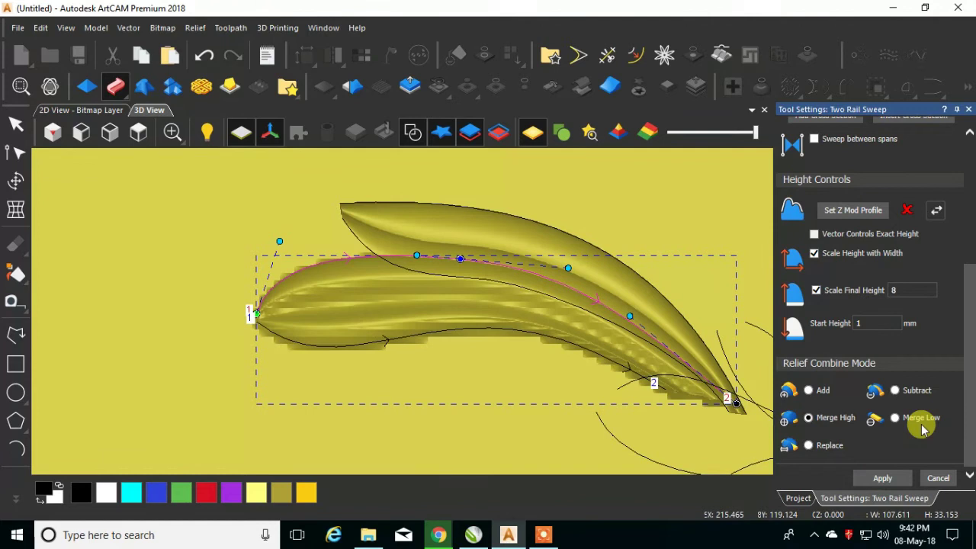
left_click(941, 477)
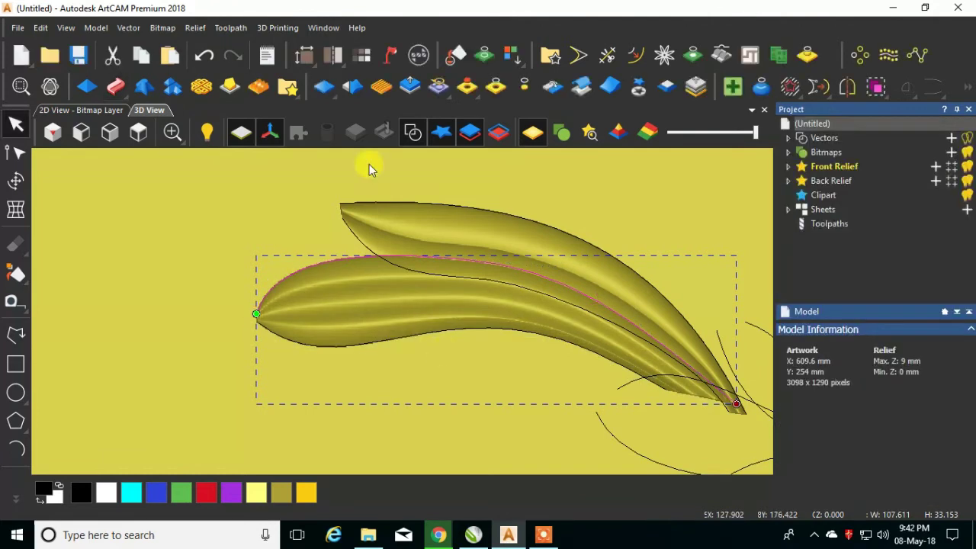
Hide the vectors, examine the two long leaves beside the flower as plain relief, and show the vectors again.
left_click(413, 132)
scroll(266, 284, "down", 2)
scroll(481, 349, "down", 2)
scroll(613, 323, "up", 3)
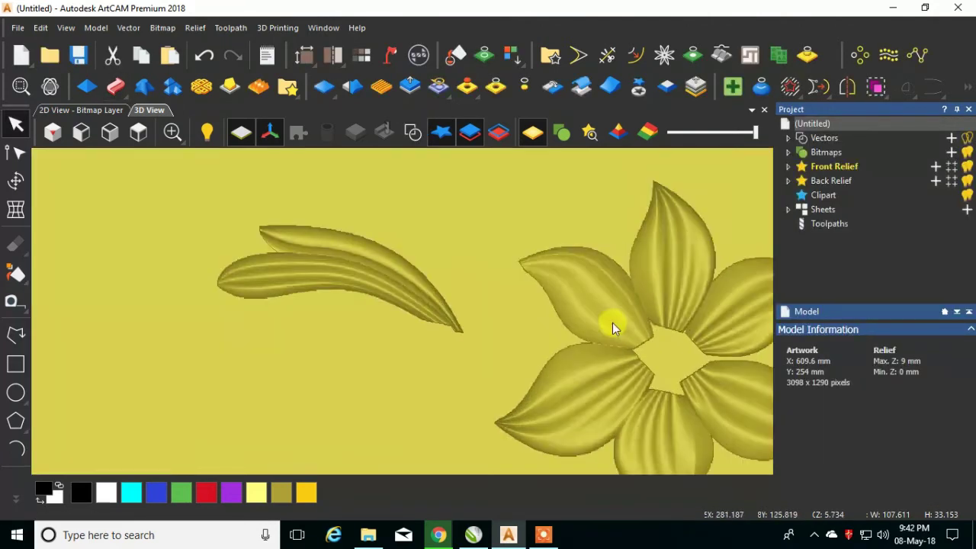
scroll(261, 244, "down", 2)
scroll(495, 293, "down", 3)
scroll(495, 293, "up", 3)
scroll(517, 325, "down", 1)
left_click(412, 132)
Start a Two Rail Sweep on the two edges of the small leaf beside the upper-left petal, using the uneven double-hump curve as cross section.
scroll(338, 333, "up", 1)
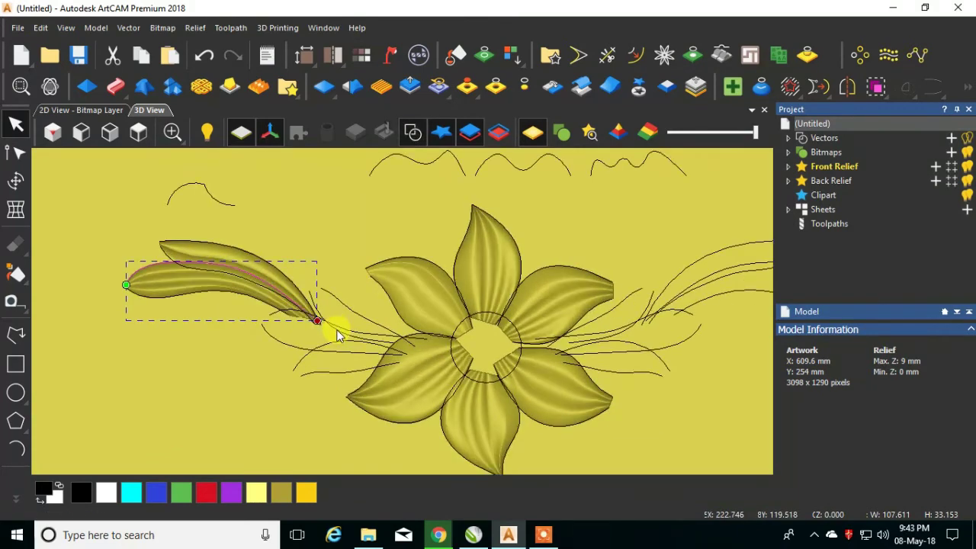
scroll(338, 333, "up", 1)
left_click(303, 292)
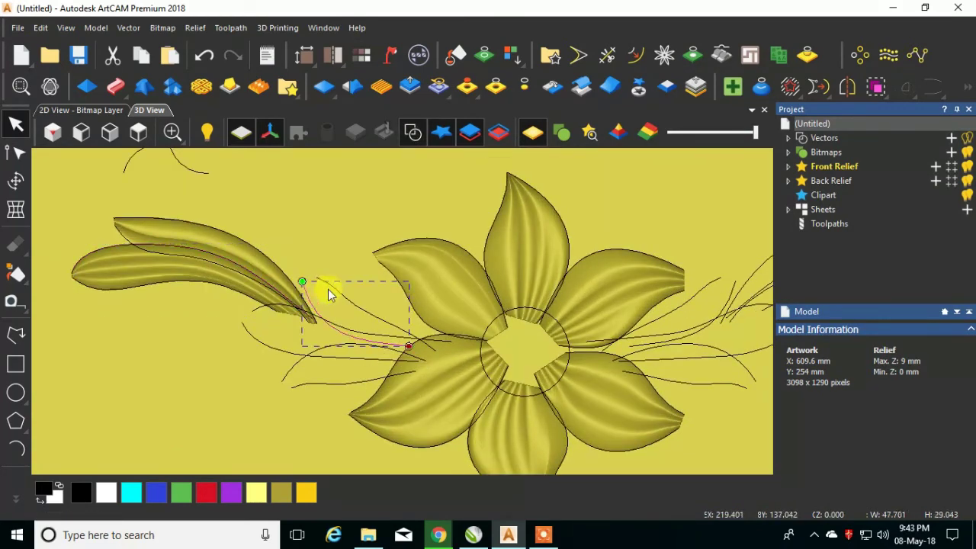
left_click(338, 294, "shift")
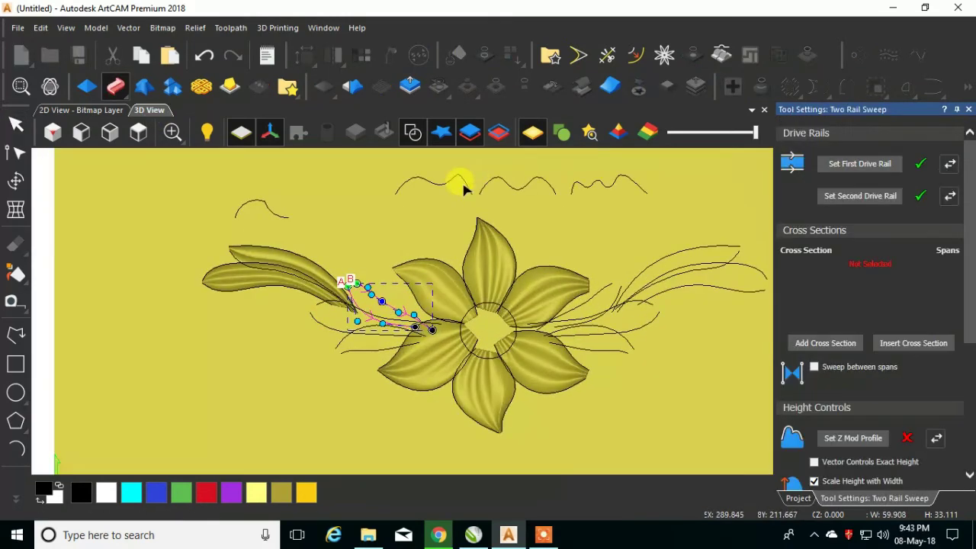
left_click(460, 185)
left_click(818, 348)
Bring the small leaf's rails closer at the tip and adjust the upper rail's curve handles for a slimmer, smoother edge.
scroll(397, 313, "up", 5)
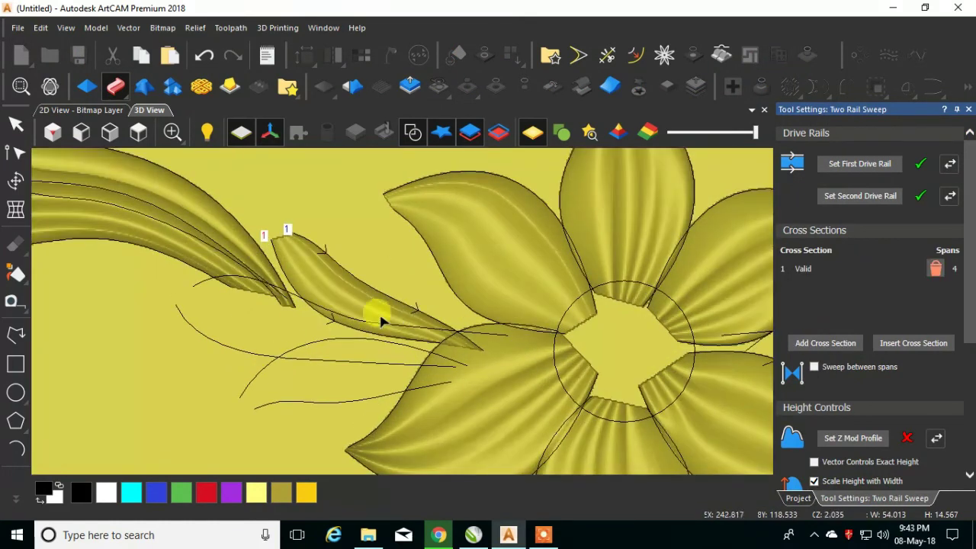
scroll(274, 244, "up", 2)
left_click(301, 320)
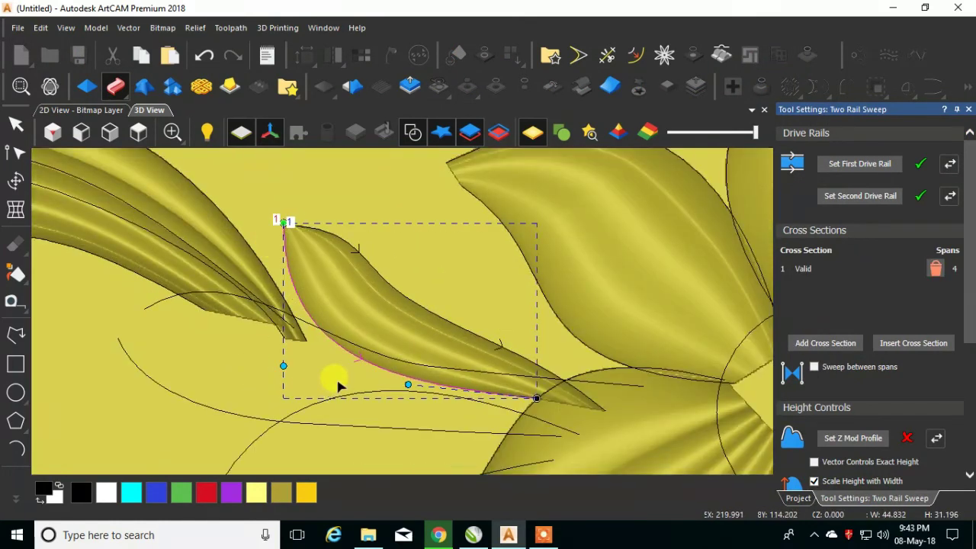
left_click(293, 221)
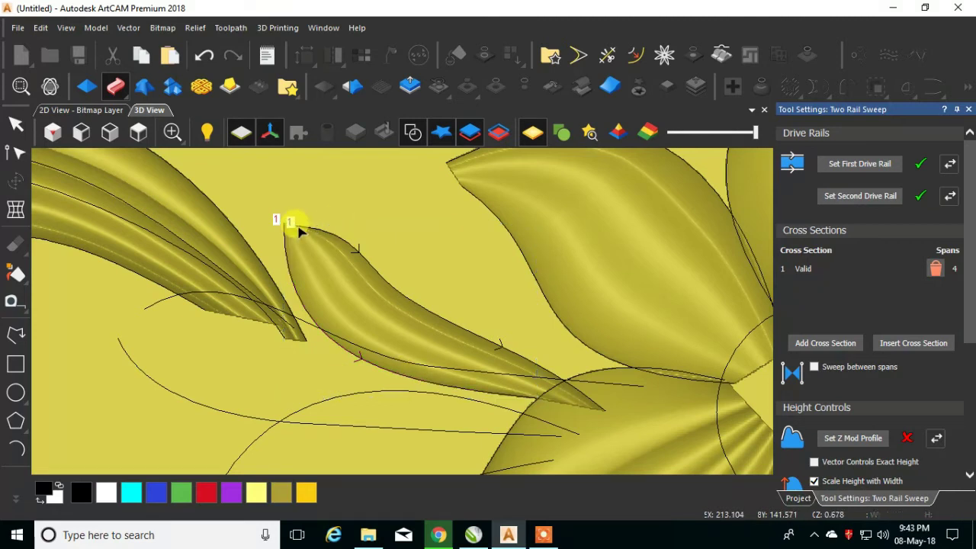
left_click_drag(362, 229, 371, 226)
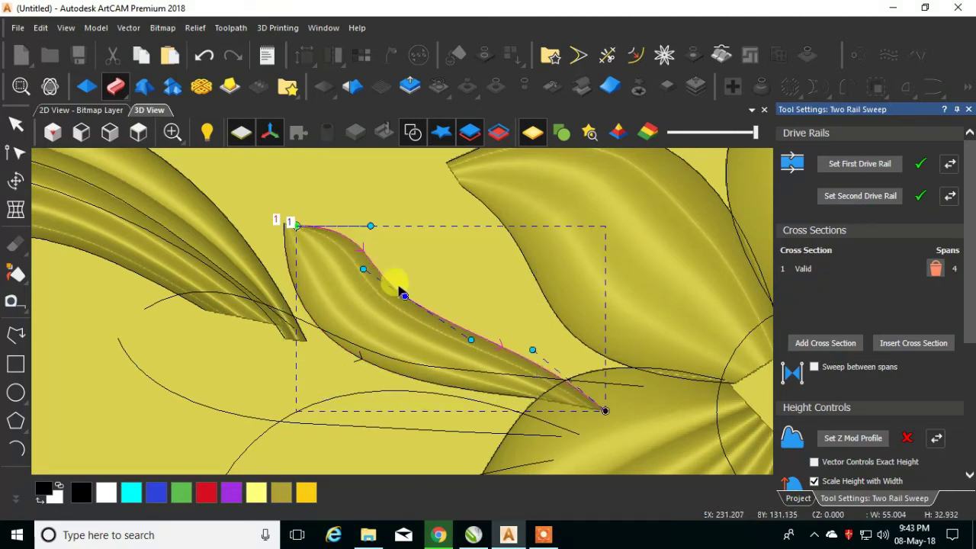
left_click_drag(364, 271, 367, 257)
left_click_drag(460, 349, 445, 336)
left_click_drag(532, 350, 467, 347)
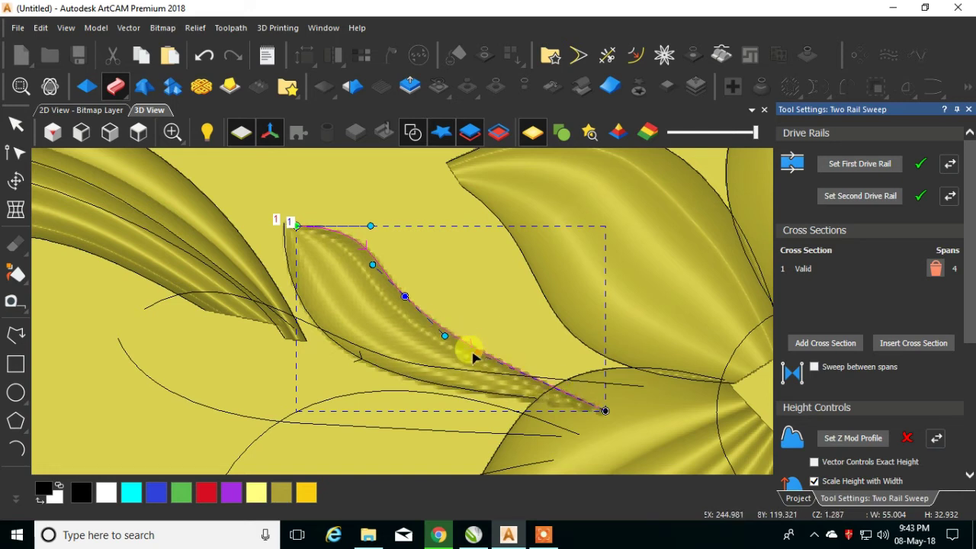
Adjust both curve handles of the small leaf's lower rail to smooth its outer edge toward the flower.
scroll(359, 332, "down", 2)
scroll(453, 371, "up", 2)
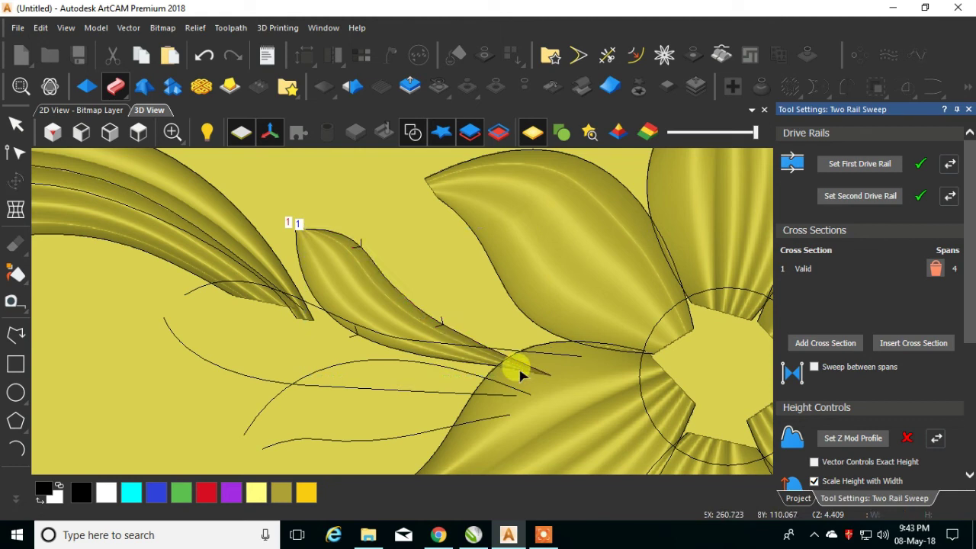
left_click(492, 366)
left_click_drag(394, 353, 423, 377)
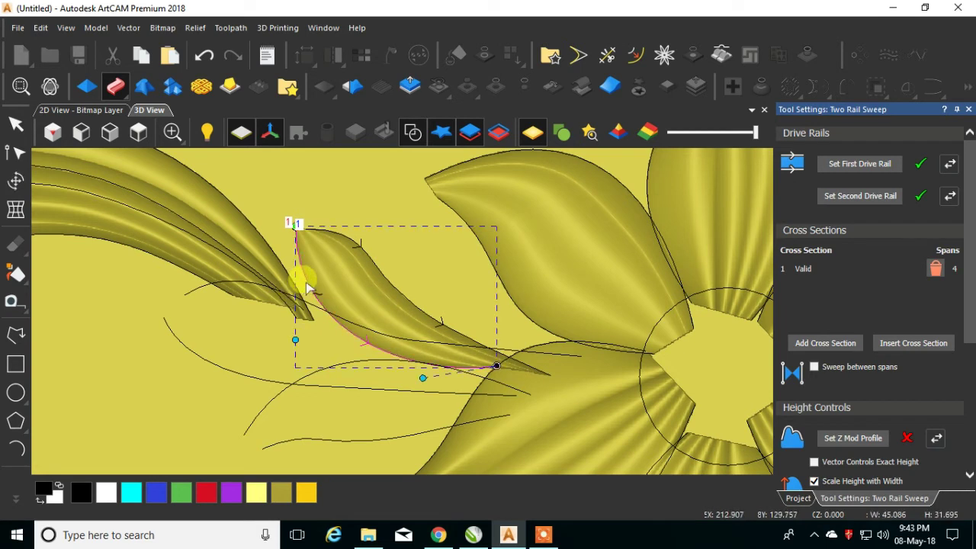
left_click_drag(296, 341, 290, 330)
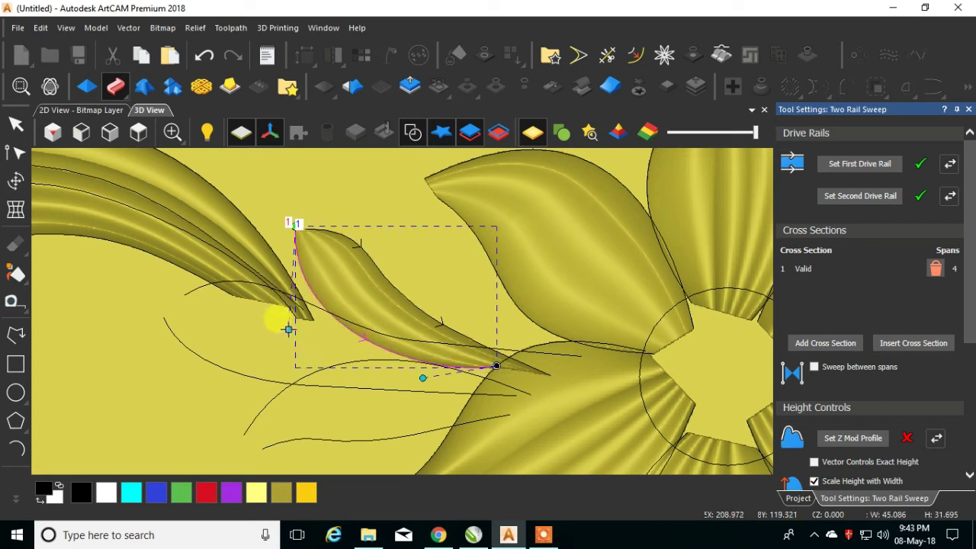
Turn off Scale Height with Width for the small leaf, scale its final height to 8 and set its start height to 1 mm.
scroll(351, 330, "down", 1)
scroll(953, 320, "down", 6)
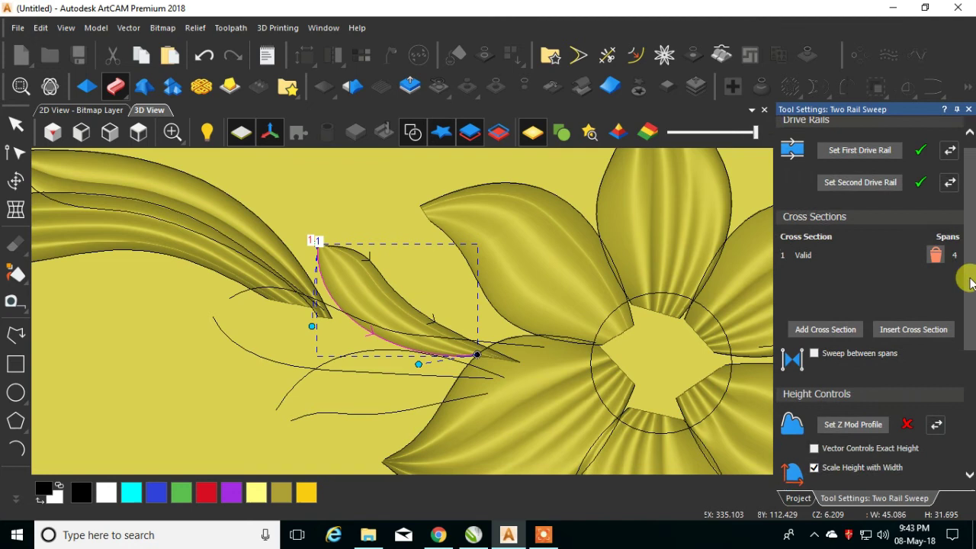
left_click(816, 338)
left_click(814, 301)
type("8")
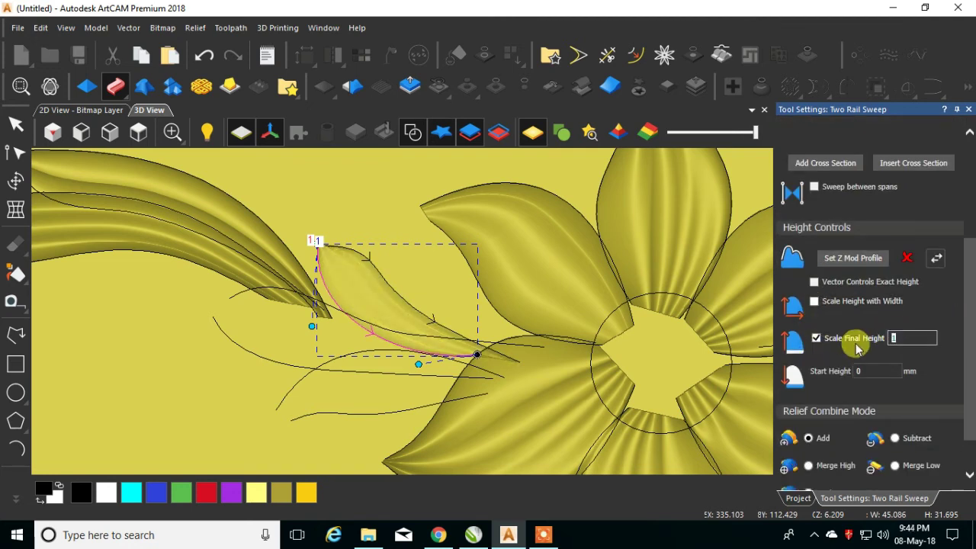
key("Tab")
type("1")
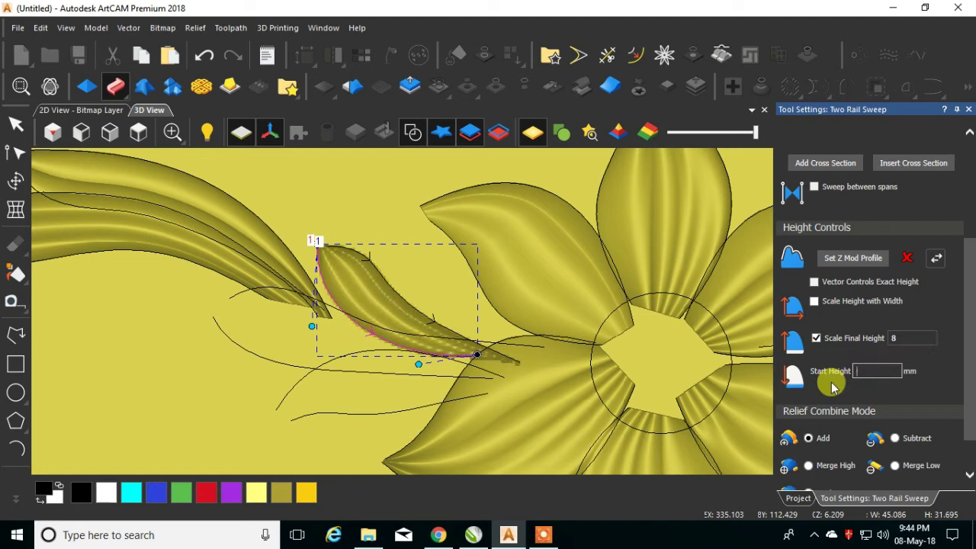
Apply the small leaf sweep with the Merge High combine mode and close the Two Rail Sweep tool.
left_click(810, 465)
scroll(927, 427, "down", 1)
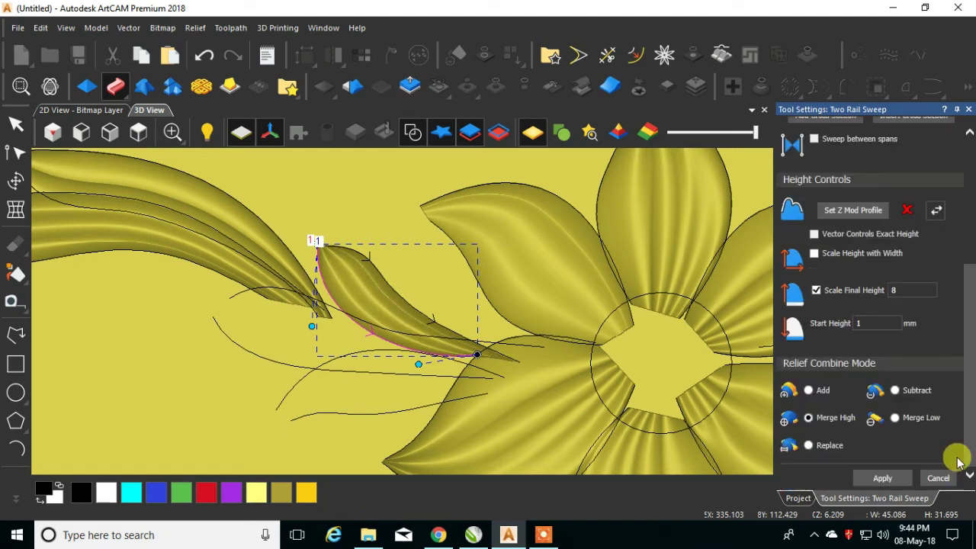
left_click(883, 478)
left_click(937, 478)
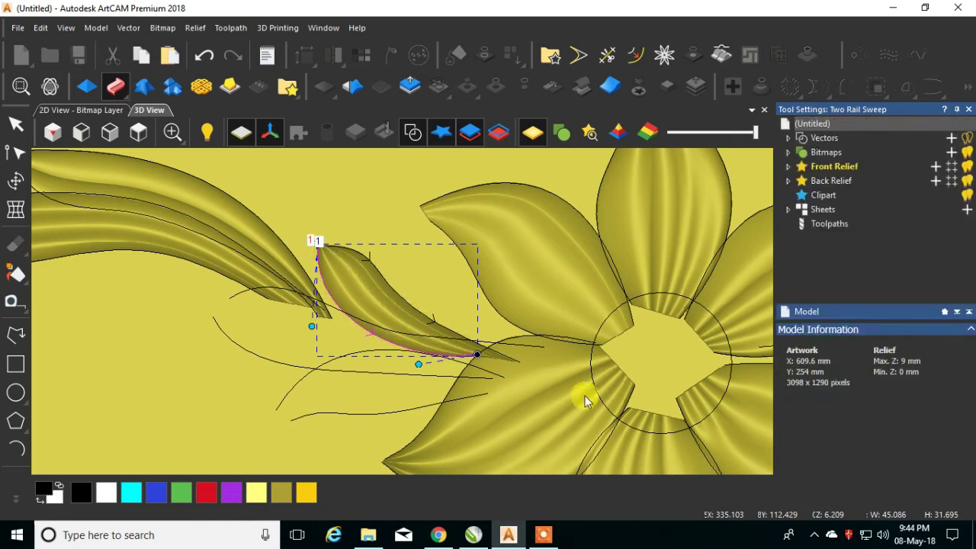
Select the two curves outlining the leaf below the small one and start a Two Rail Sweep with them as drive rails.
scroll(389, 335, "down", 1)
left_click(297, 297)
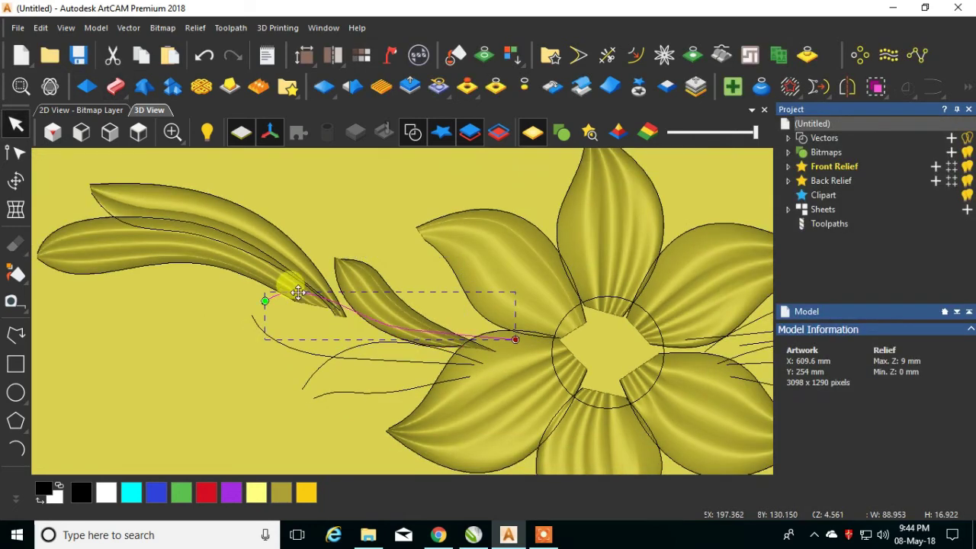
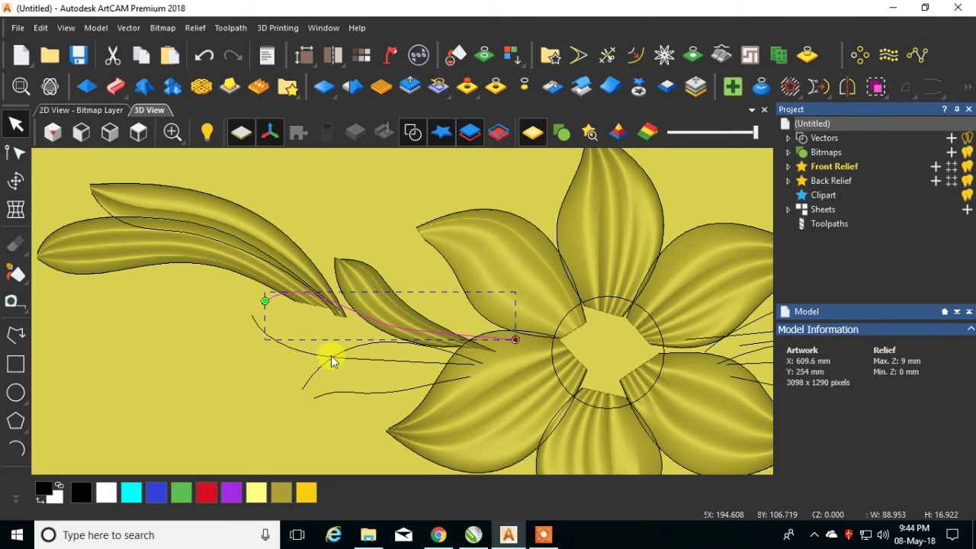
key("Escape")
left_click(310, 340)
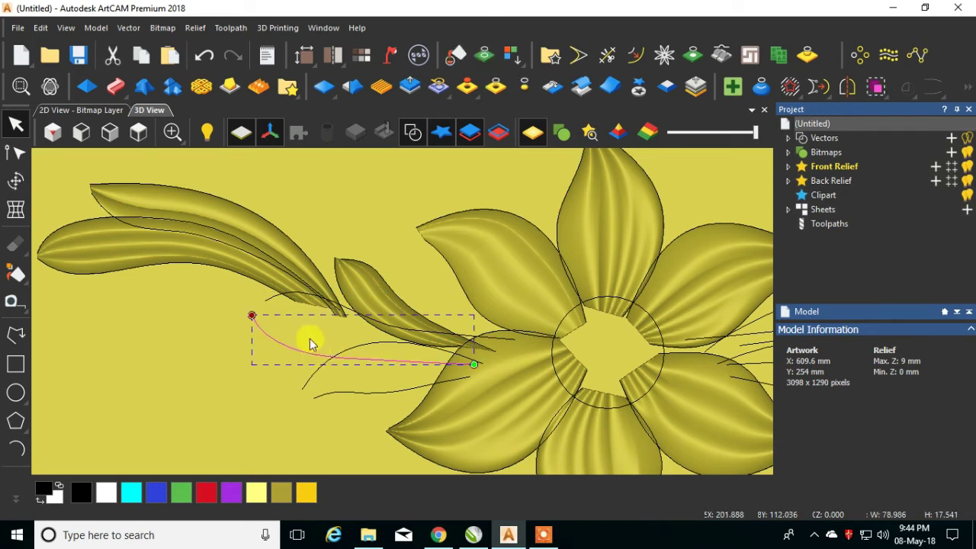
left_click(282, 298, "shift")
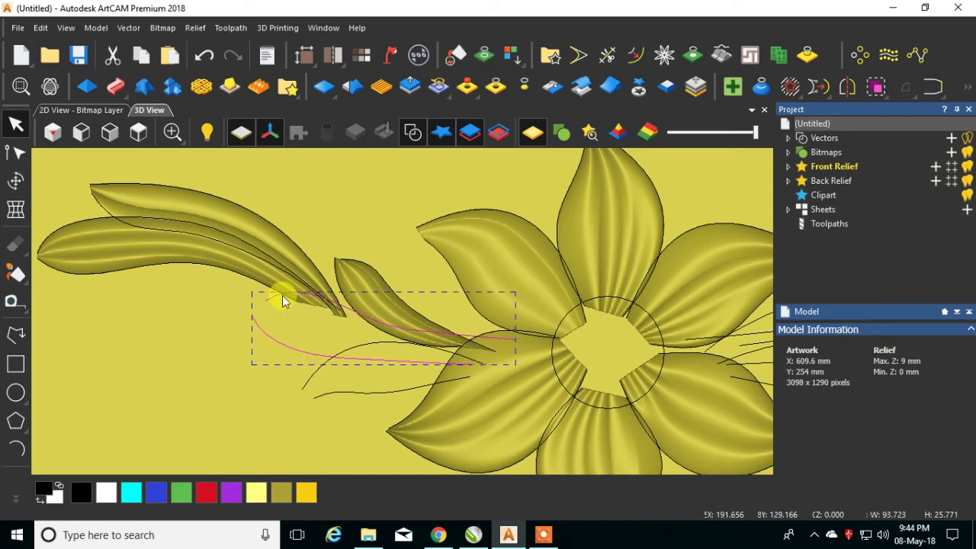
left_click(116, 87)
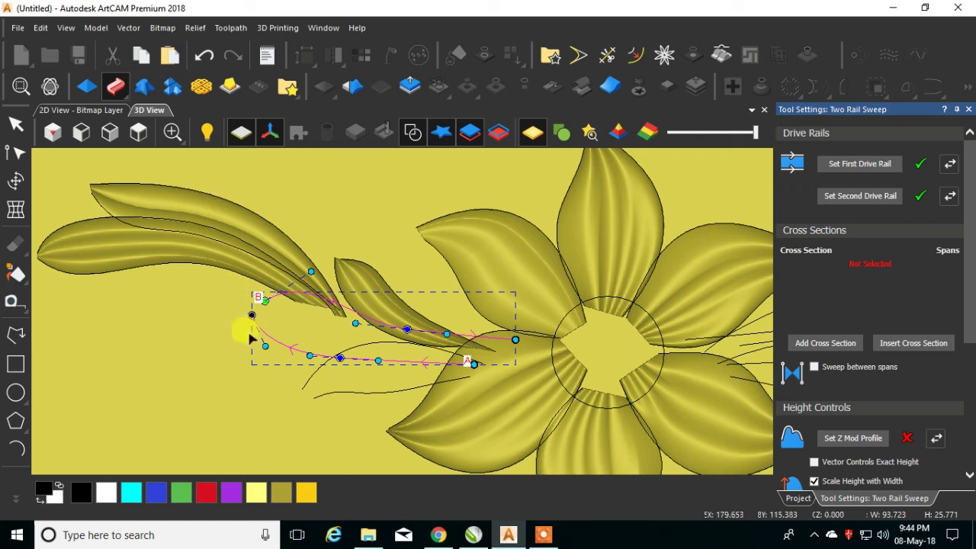
Add the multi-hump and even double-hump curves above the flower to the cross sections, and reverse the second drive rail's direction.
scroll(378, 369, "down", 4)
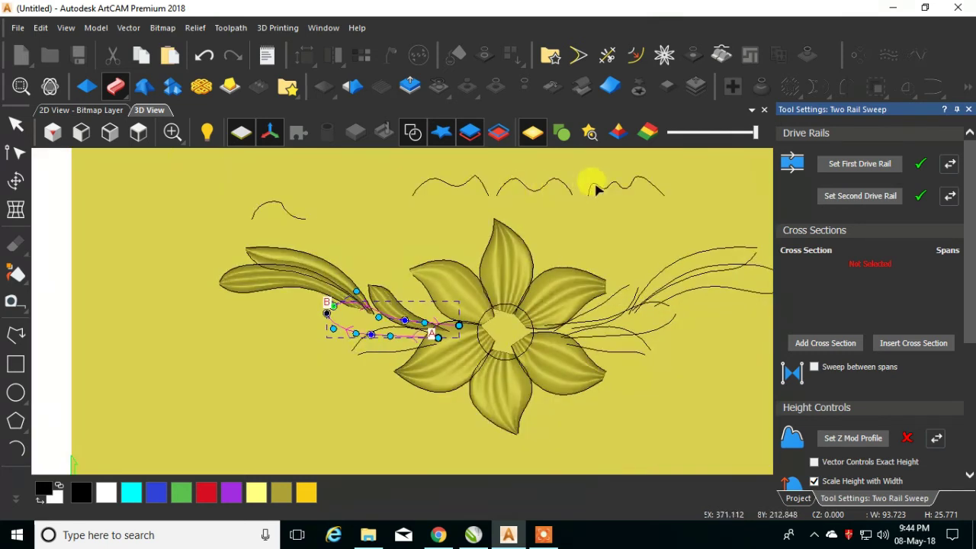
left_click(596, 187)
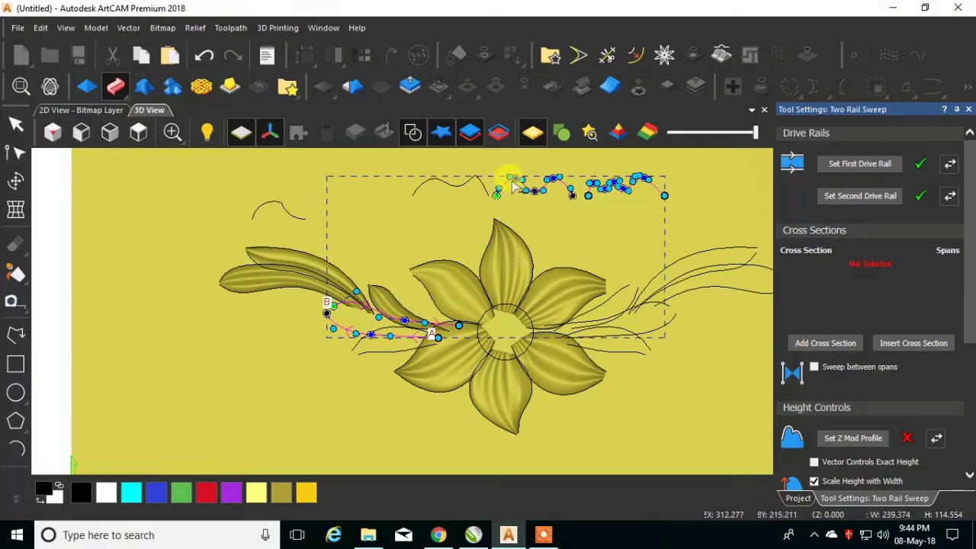
left_click(797, 343)
scroll(584, 338, "up", 2)
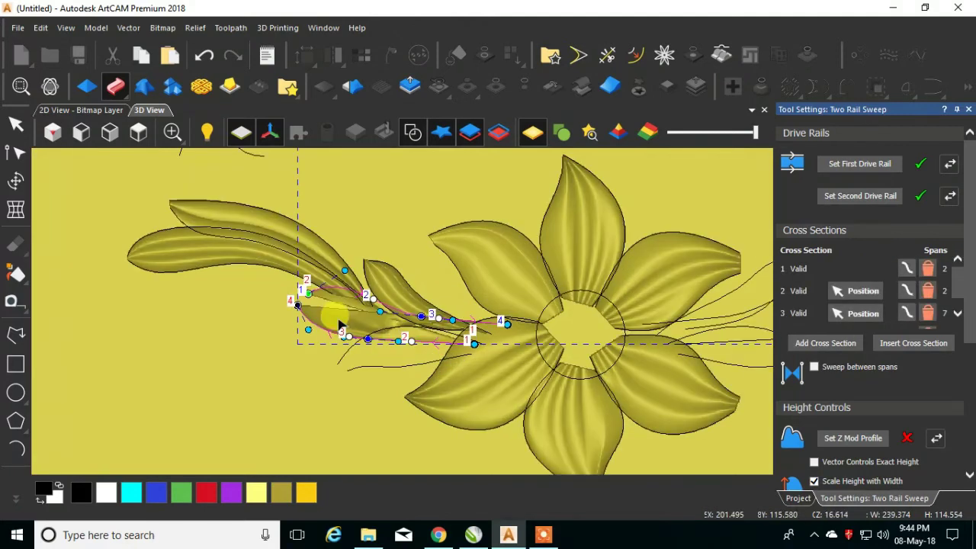
left_click(950, 196)
scroll(468, 375, "down", 2)
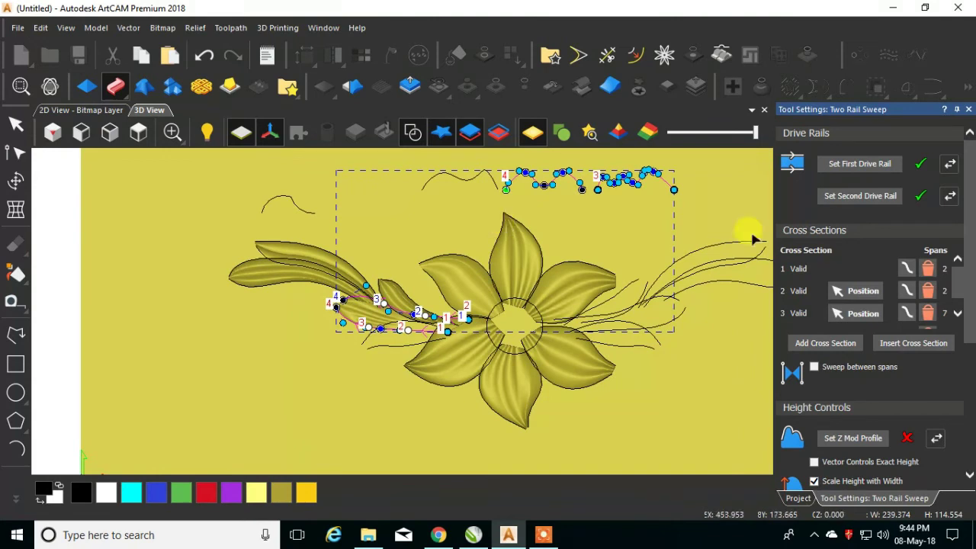
Replace the cross sections of the leaf below the small one with only the even double-hump curve above the flower.
left_click(929, 271)
left_click(933, 269)
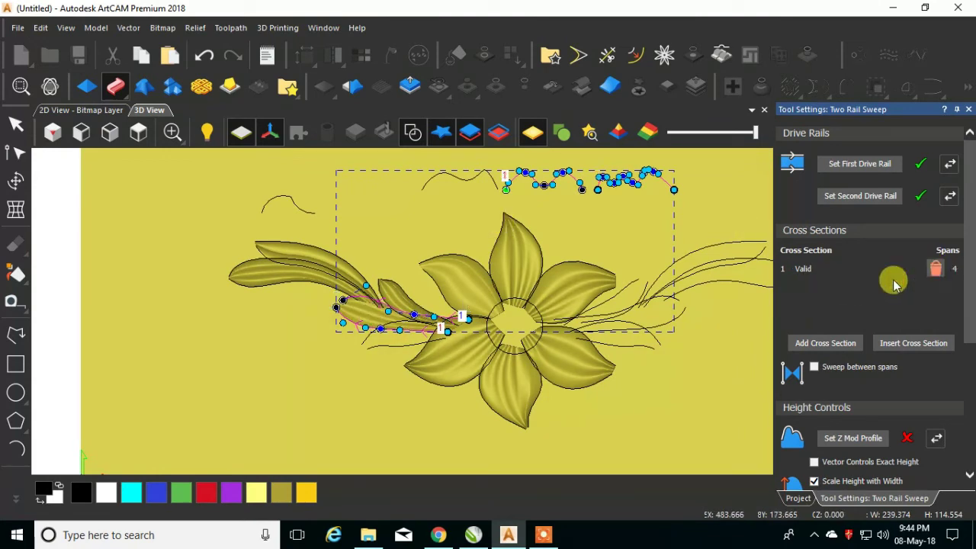
left_click(623, 235)
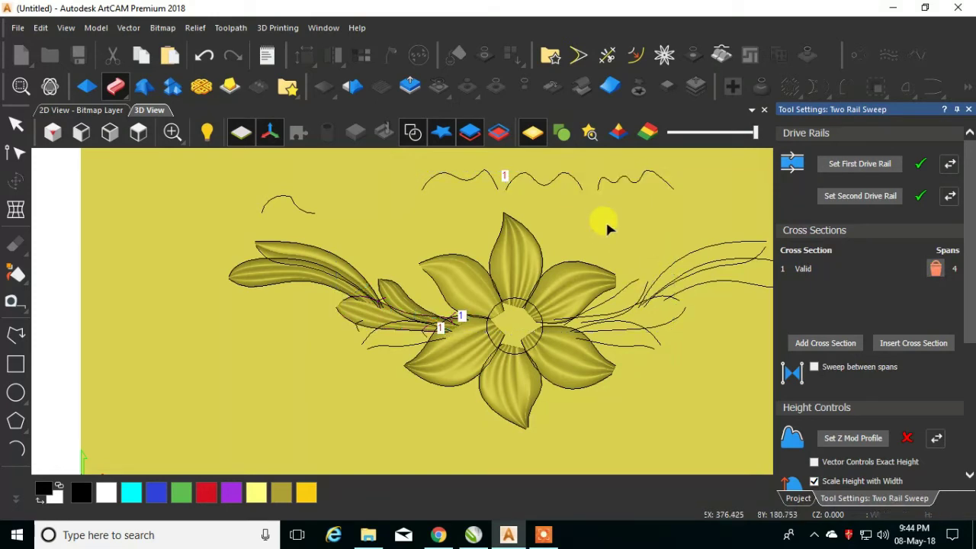
left_click(357, 302)
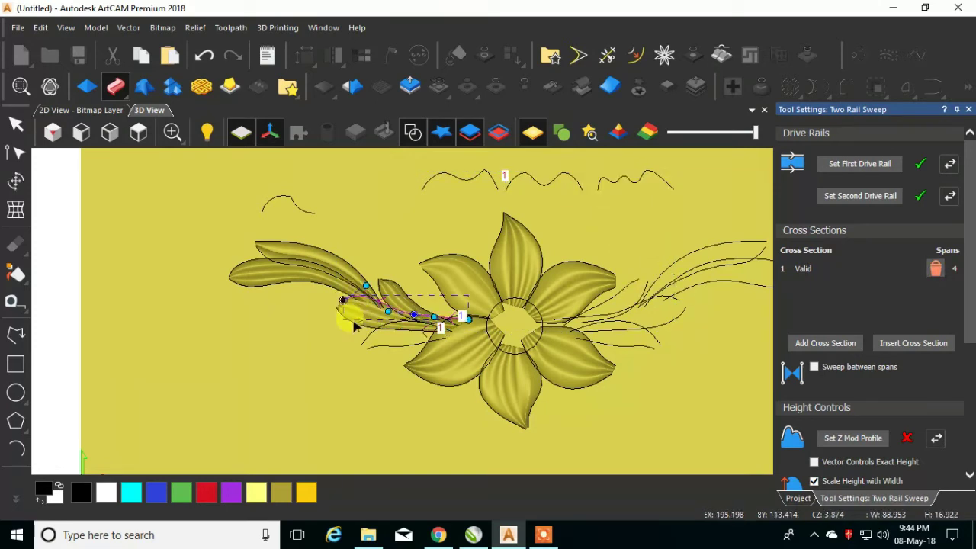
left_click(345, 323, "shift")
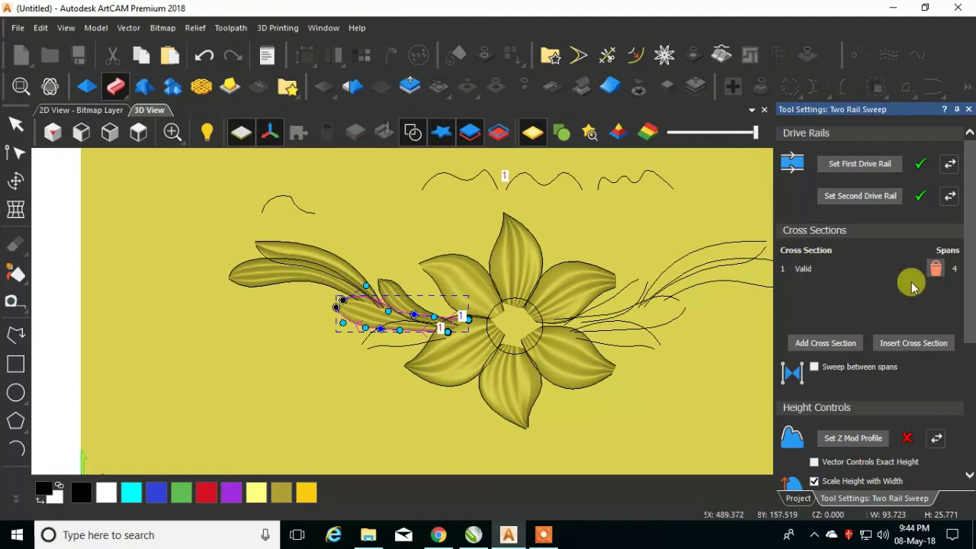
left_click(934, 271)
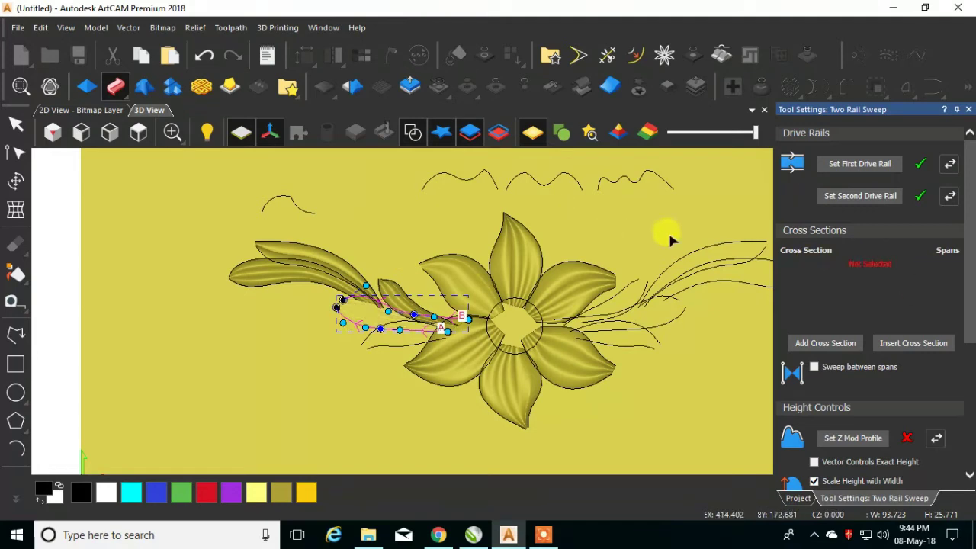
left_click(516, 174)
left_click(796, 343)
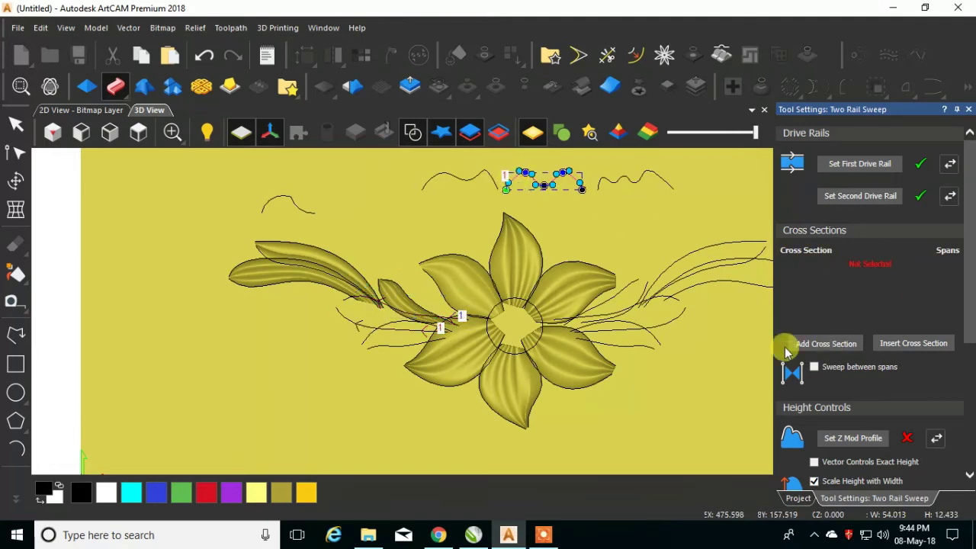
Reshape the leaf's lower drive rail by pulling its tip handle downward so the outer end bulges more.
scroll(355, 320, "up", 3)
left_click(315, 319)
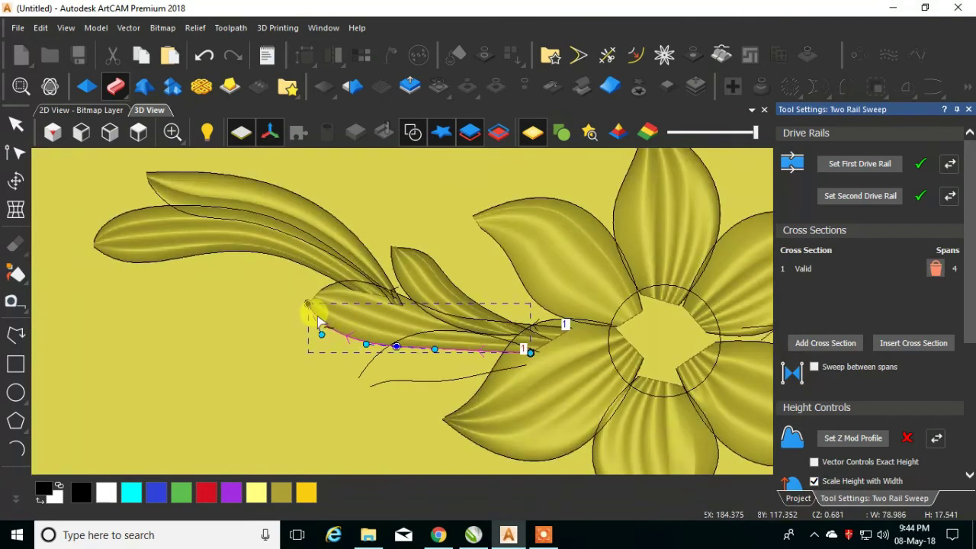
scroll(311, 309, "up", 2)
left_click_drag(304, 300, 308, 292)
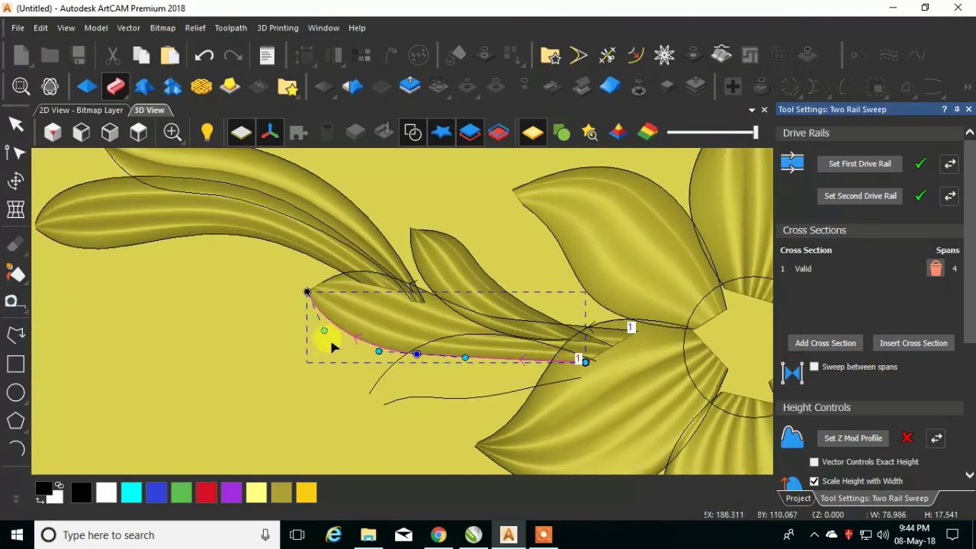
left_click_drag(325, 334, 326, 347)
left_click(412, 360)
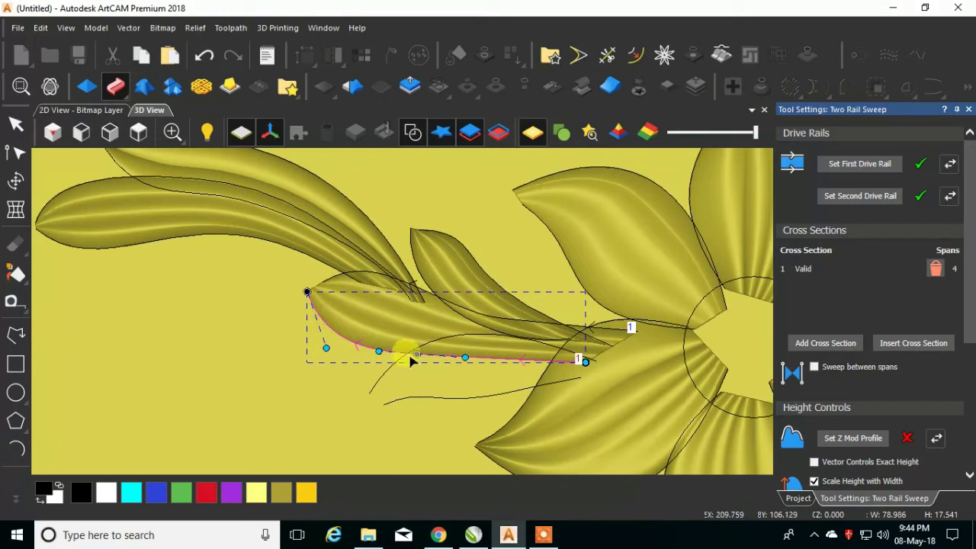
mouse_move(420, 364)
left_mouse_down()
mouse_move(415, 349)
mouse_move(421, 357)
left_mouse_up()
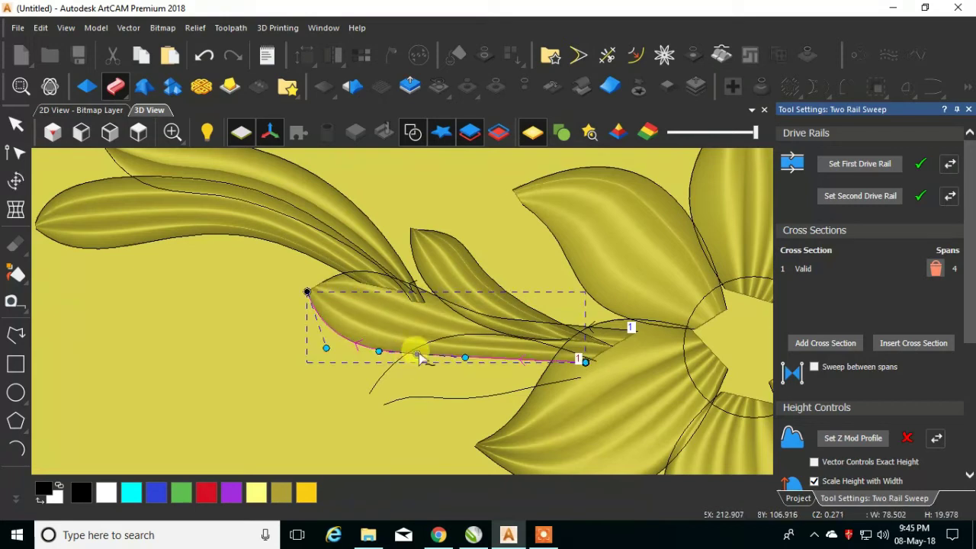
Bring the upper drive rail's tip to the lower rail's tip, raise its handle, and shift its middle node and adjoining handle lower.
left_click(351, 277)
scroll(344, 280, "up", 2)
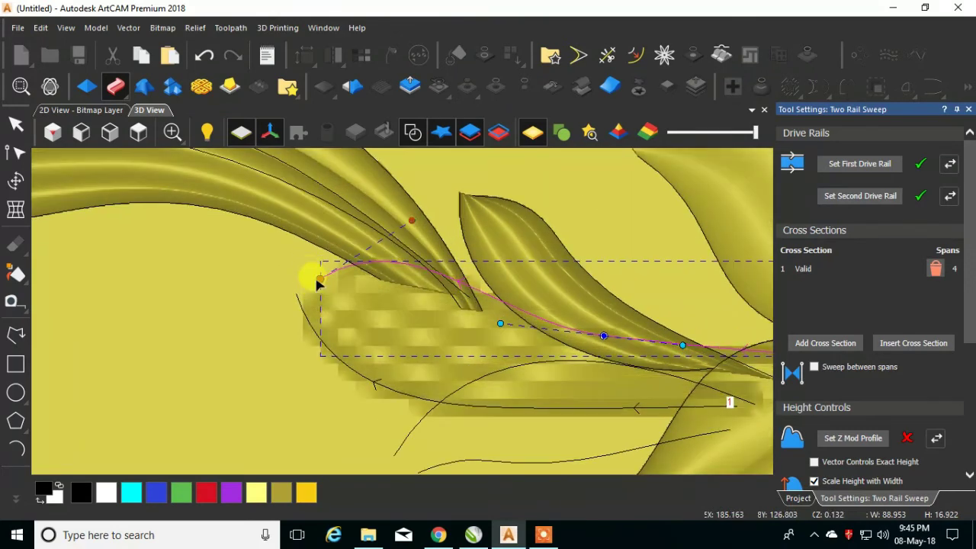
scroll(328, 301, "down", 1)
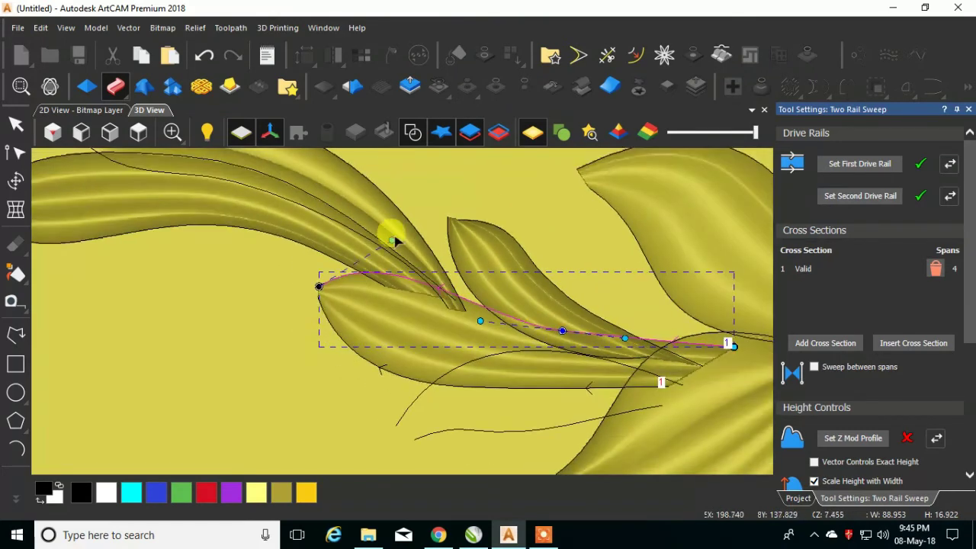
left_click_drag(391, 240, 402, 222)
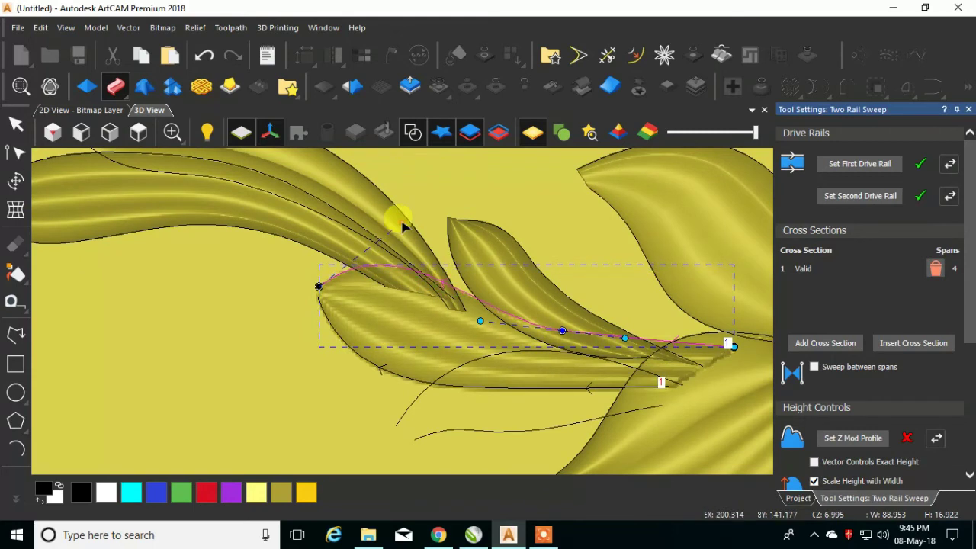
scroll(399, 309, "down", 1)
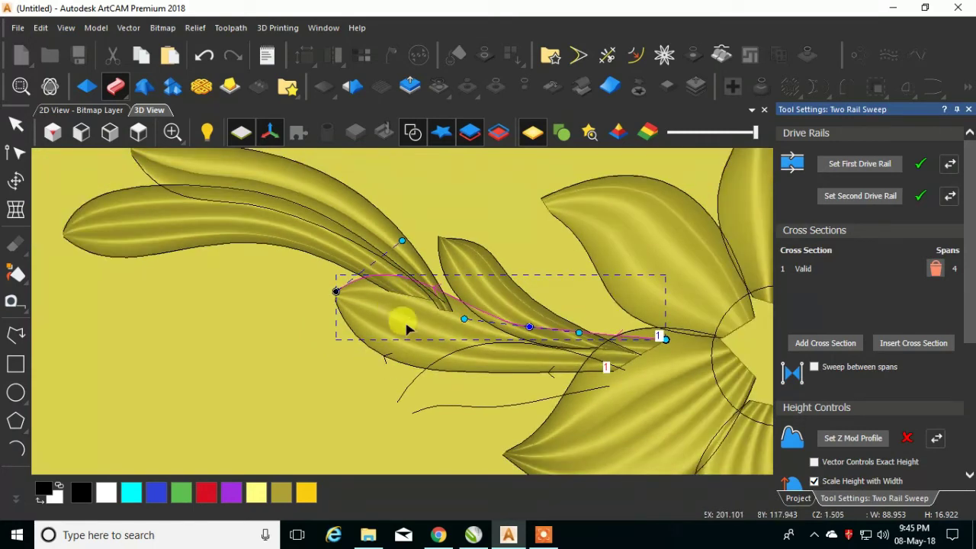
scroll(543, 329, "up", 1)
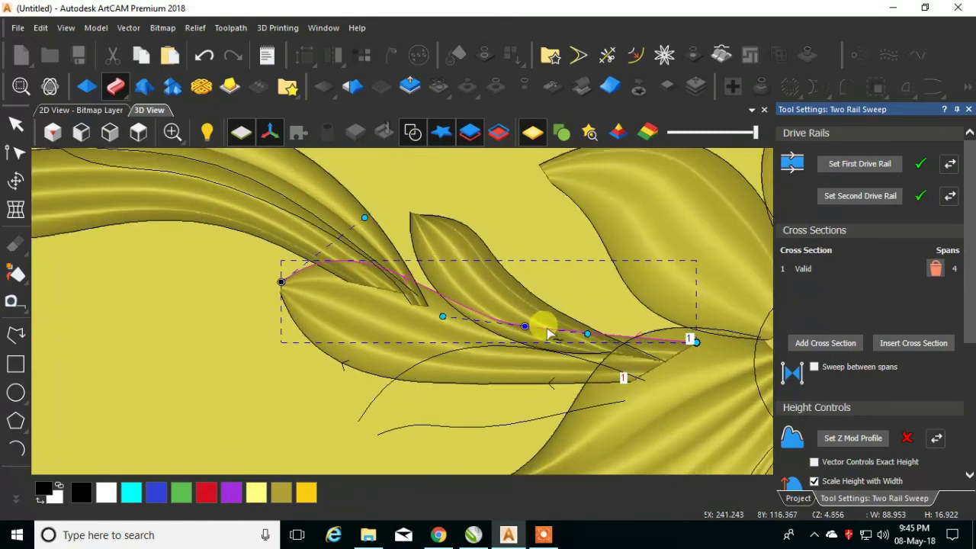
left_click_drag(526, 326, 533, 339)
left_click_drag(594, 346, 602, 353)
scroll(381, 335, "down", 1)
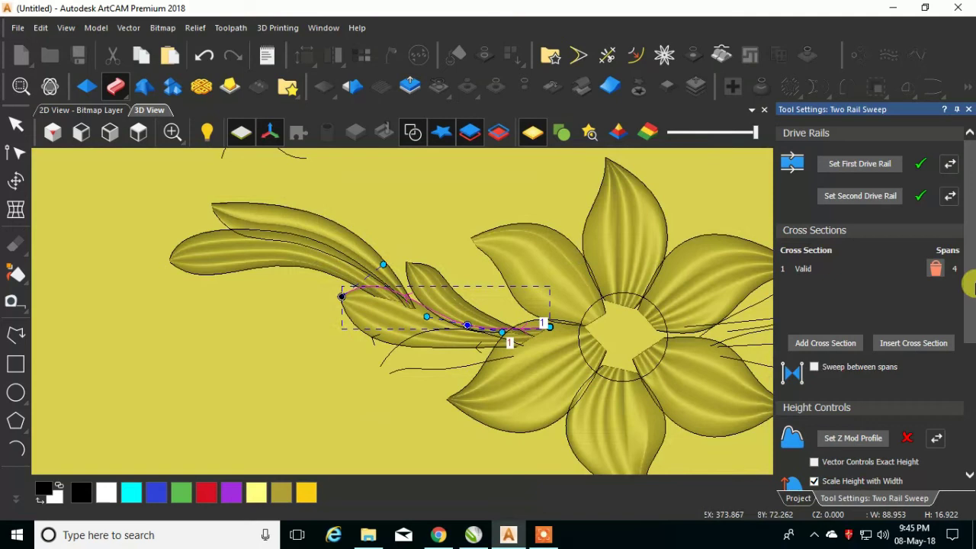
Turn off Scale Height with Width for this leaf, scale its final height to 8 and set its start height to 1 mm.
left_click_drag(968, 286, 949, 354)
left_click(814, 335)
left_click(816, 372)
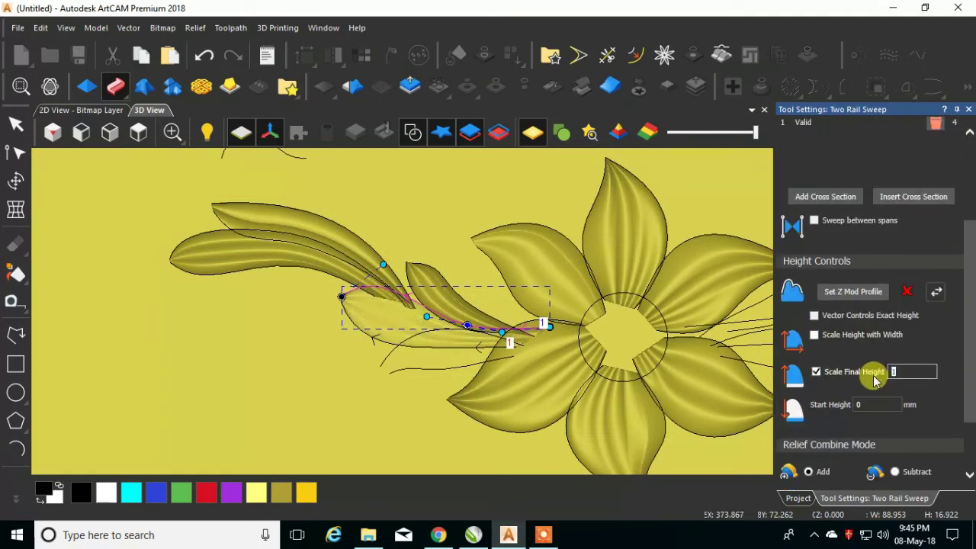
key("Tab")
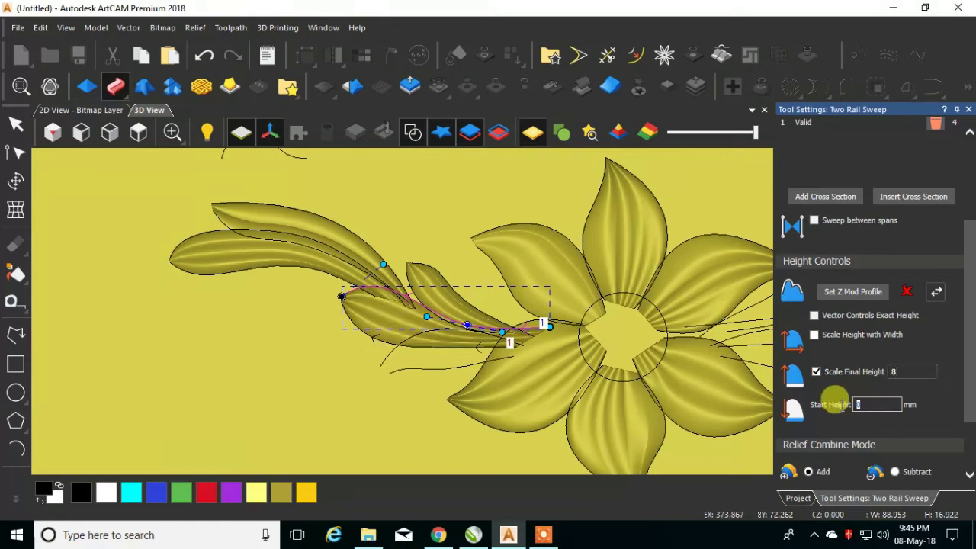
type("1")
scroll(942, 389, "down", 2)
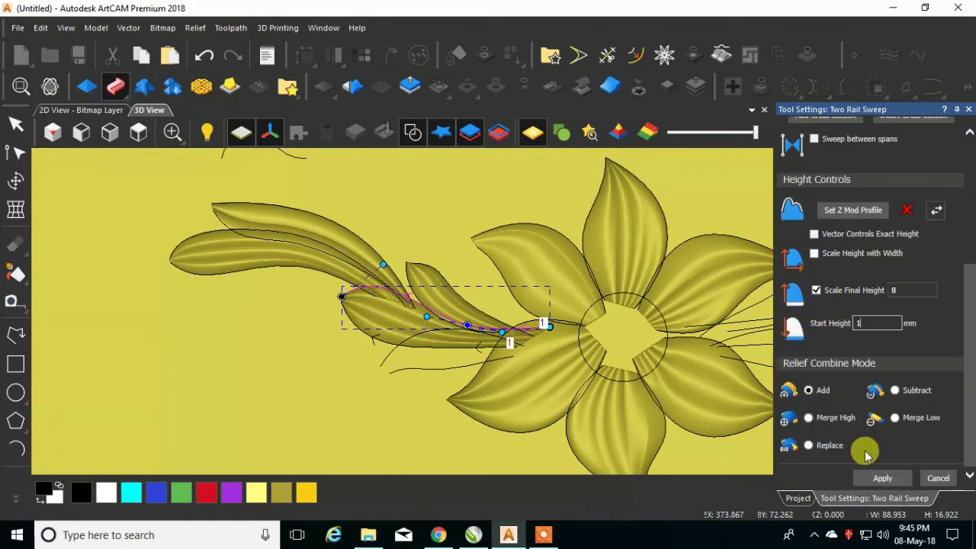
Apply the leaf sweep with the Merge High combine mode and close the Two Rail Sweep tool.
left_click(826, 419)
left_click(885, 480)
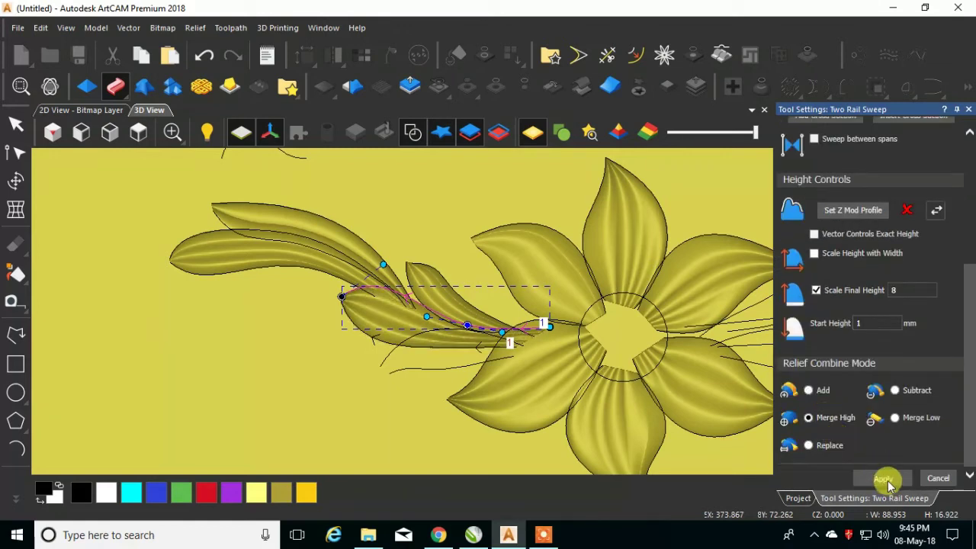
left_click(936, 479)
Examine the relief where the leaf bases overlap the petal with the vectors hidden, and show the vectors again.
left_click(413, 132)
scroll(528, 336, "up", 3)
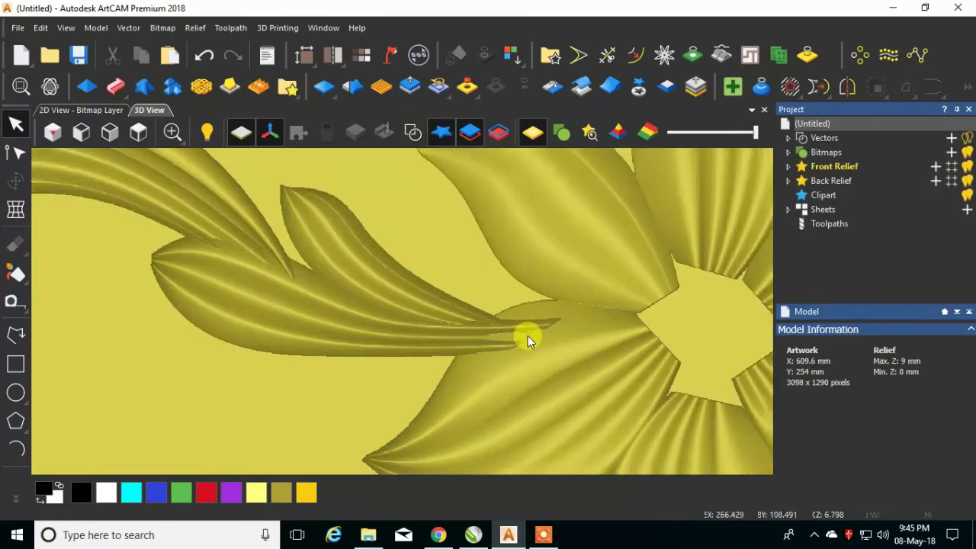
scroll(528, 336, "down", 3)
scroll(480, 337, "up", 6)
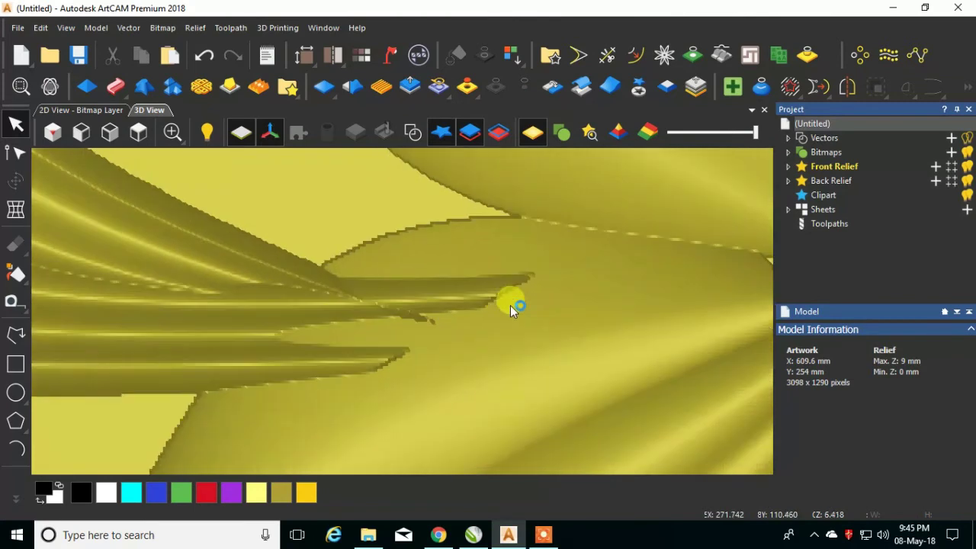
scroll(510, 305, "down", 6)
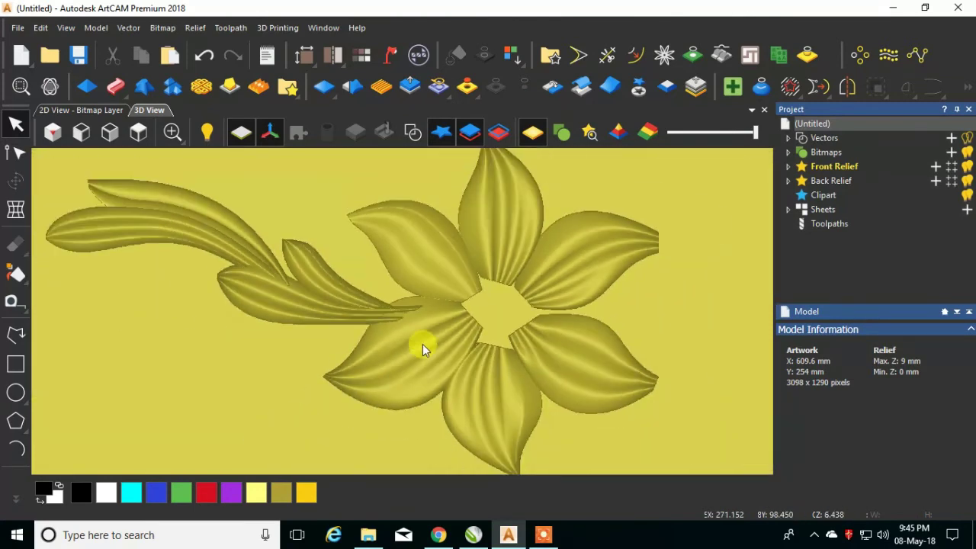
left_click(410, 133)
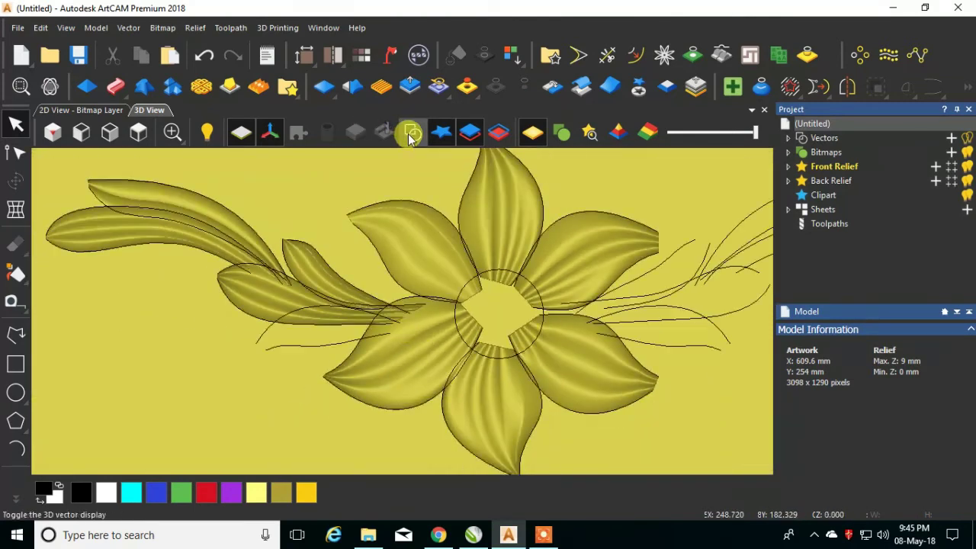
Start a Two Rail Sweep on the two curves of the lowest leaf beside the flower, with the single-hump curve as cross section.
left_click(282, 319)
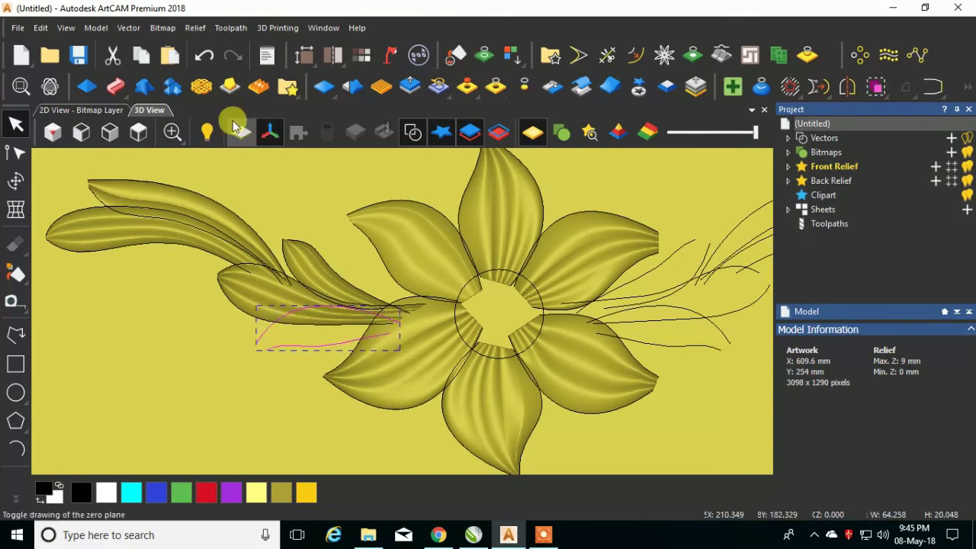
left_click(120, 87)
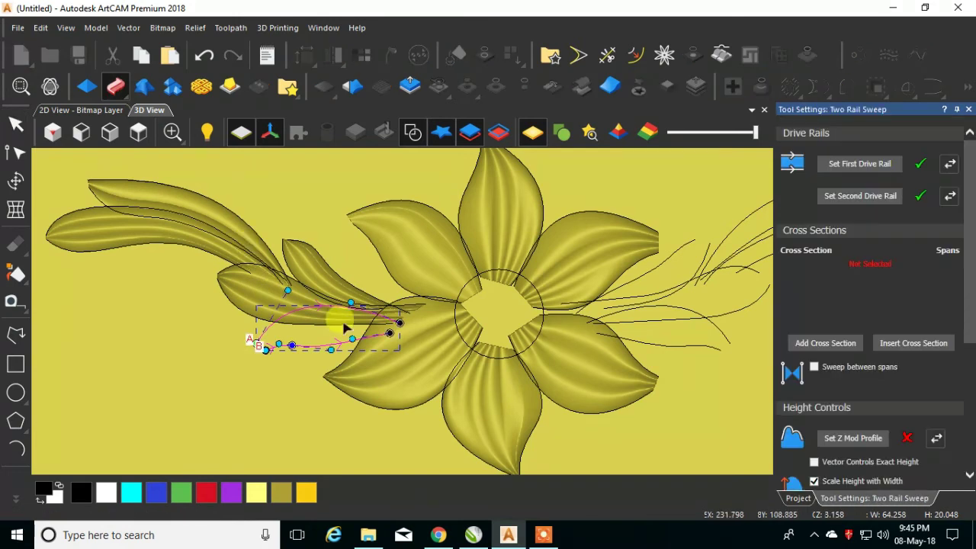
left_click(204, 163)
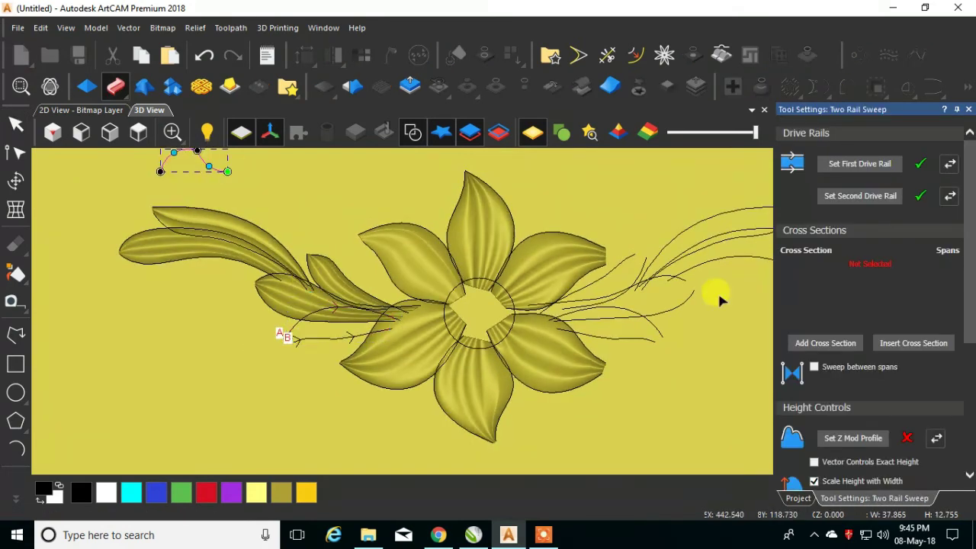
left_click(815, 345)
Bring the tip of the lowest leaf's upper drive rail to the lower rail's tip and raise its handle to round the curve.
scroll(327, 331, "up", 2)
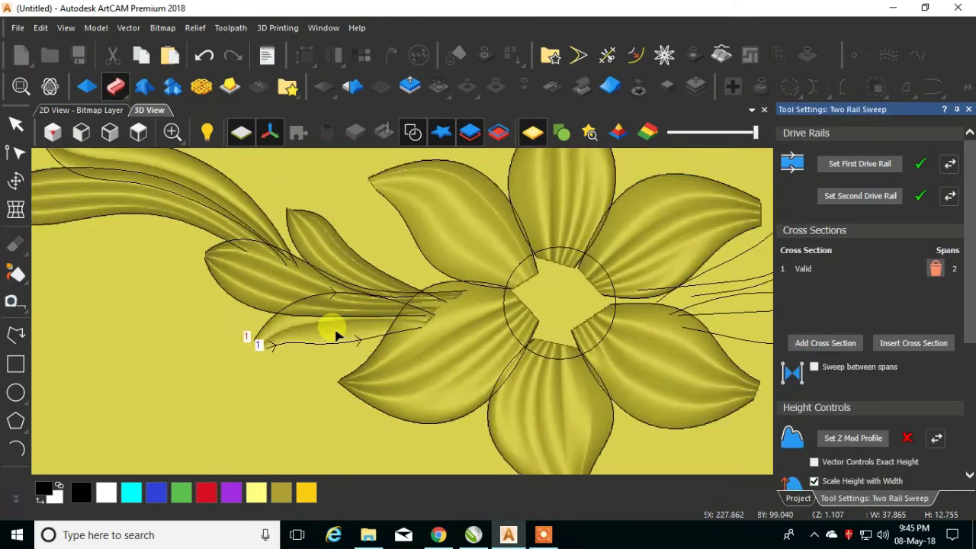
scroll(328, 351, "down", 1)
scroll(342, 316, "down", 2)
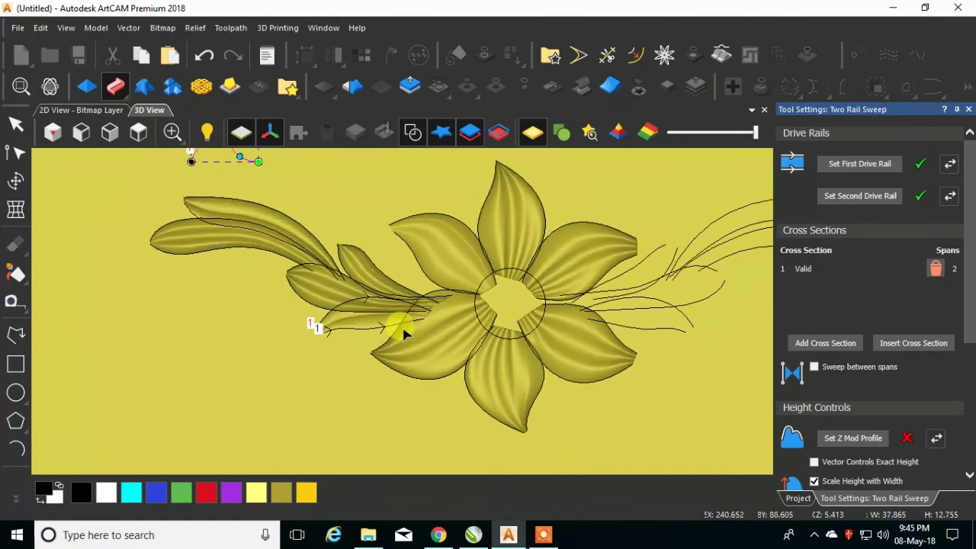
scroll(358, 321, "up", 2)
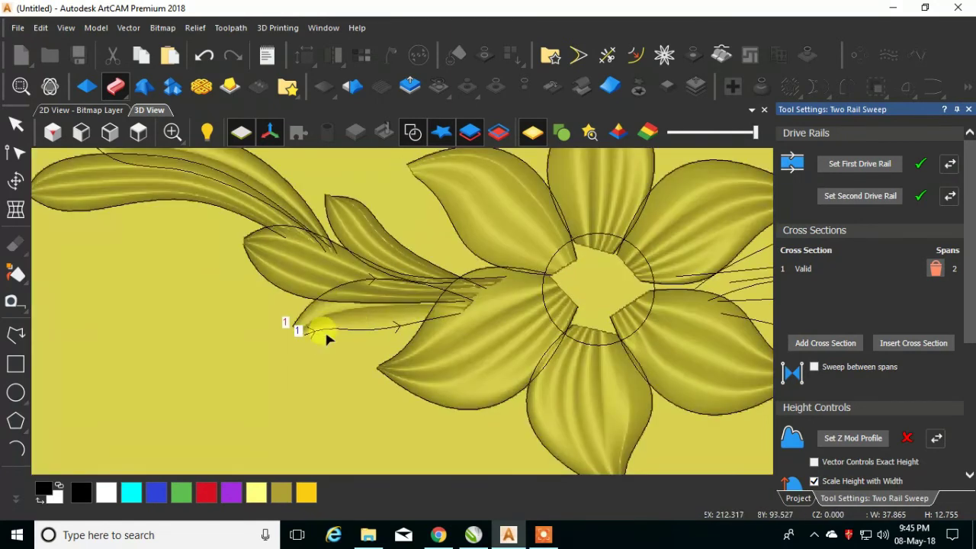
scroll(320, 336, "up", 2)
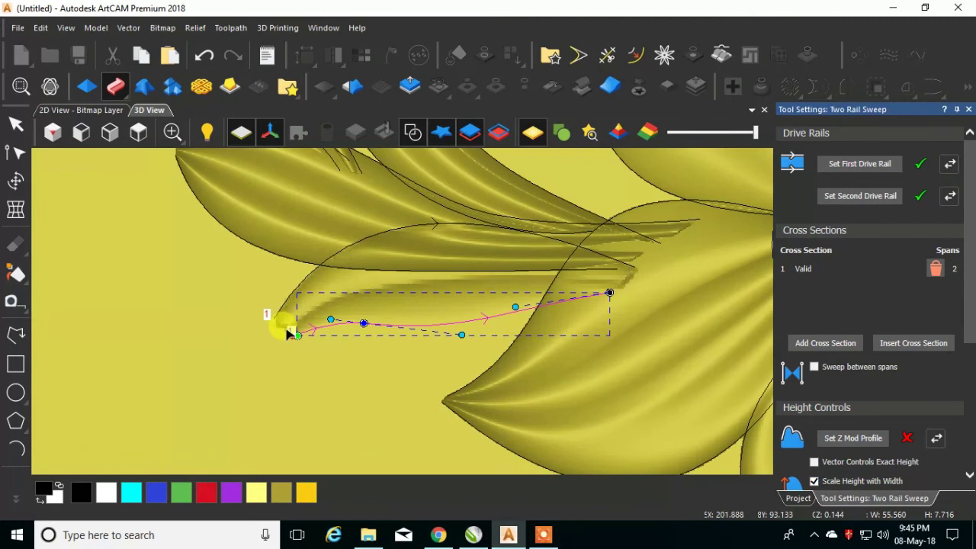
left_click(279, 319)
left_click_drag(283, 327, 332, 196)
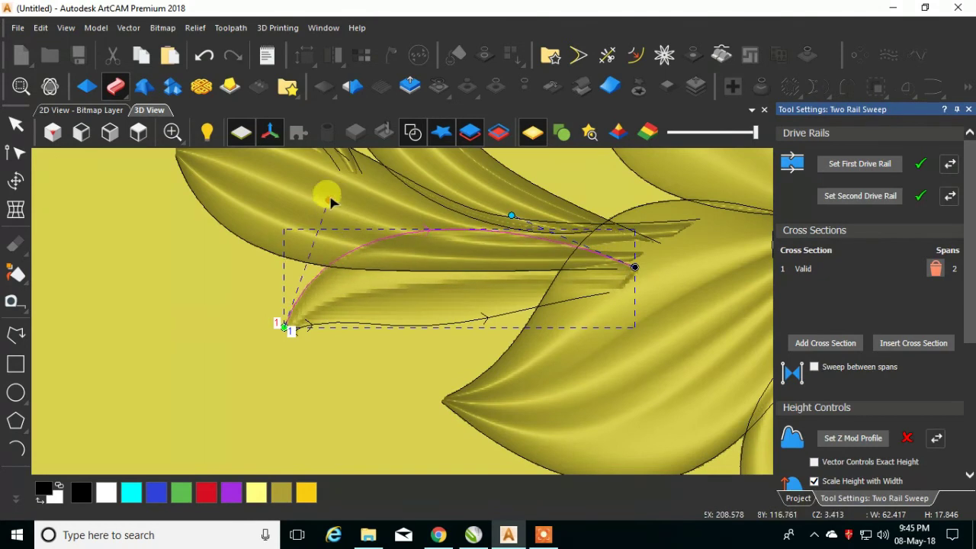
Reshape the lowest leaf's lower drive rail by shifting its middle node toward the base and raising the neighbouring handle.
left_click(449, 326)
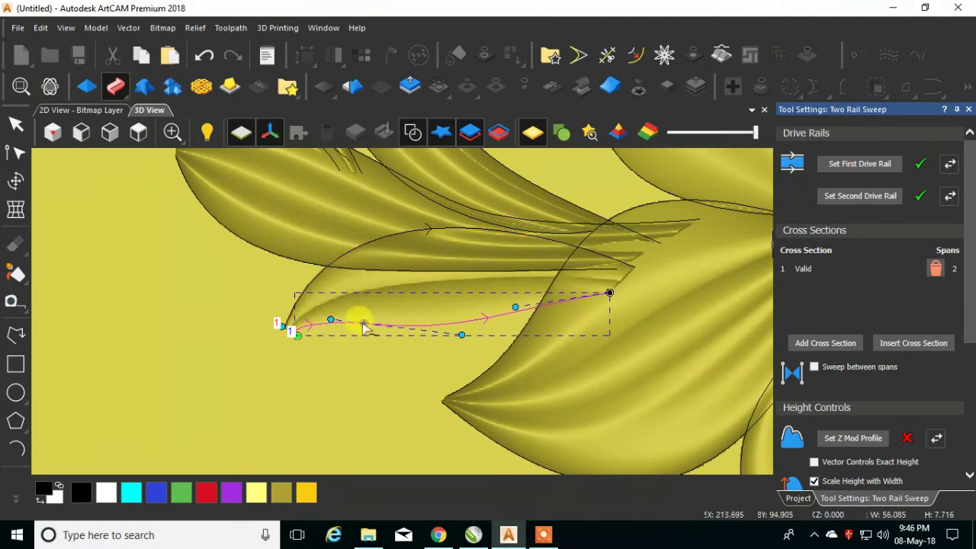
left_click(480, 327)
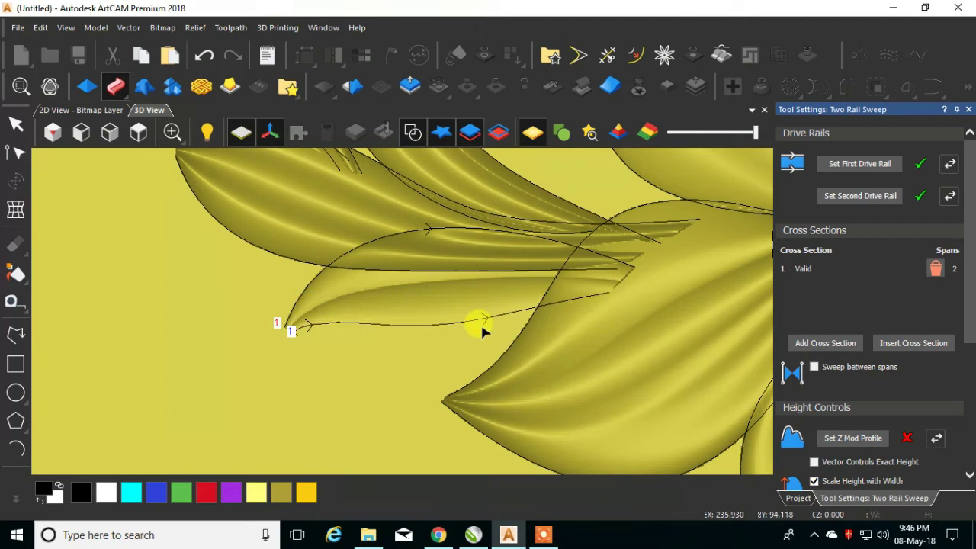
left_click(458, 326)
left_click_drag(451, 323, 466, 298)
left_click_drag(363, 323, 399, 343)
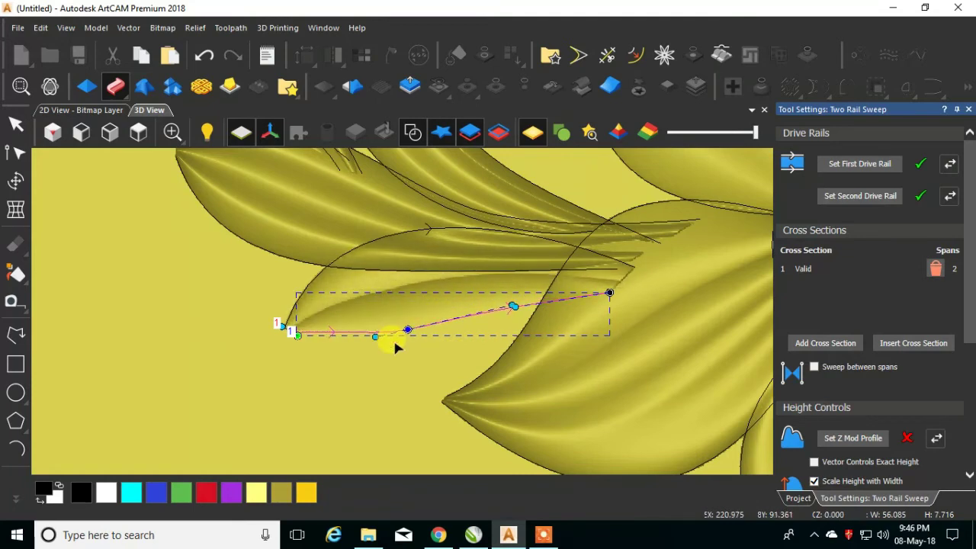
Turn off Scale Height with Width for the leaf sweep, scale its final height to 8 and set the start height to 1 mm.
scroll(399, 343, "down", 2)
scroll(963, 320, "down", 3)
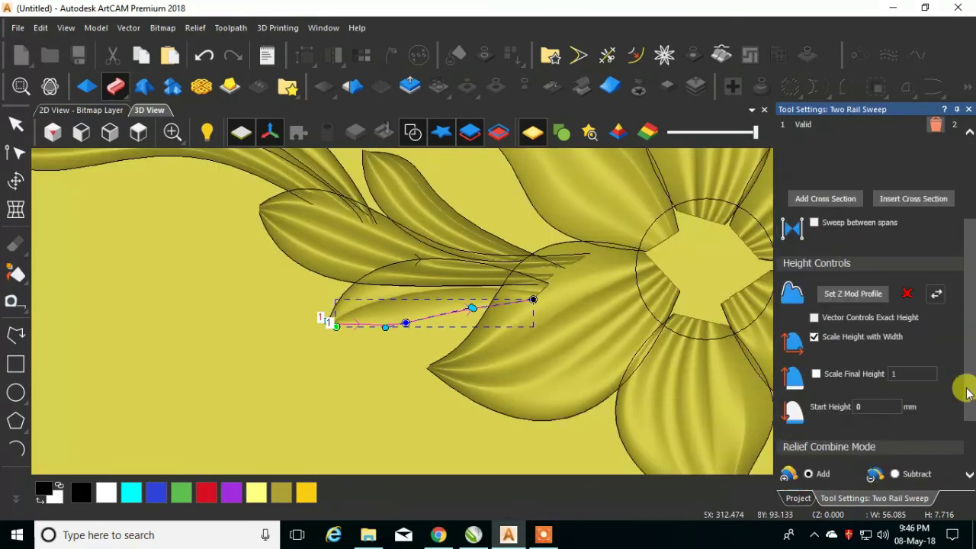
left_click(815, 320)
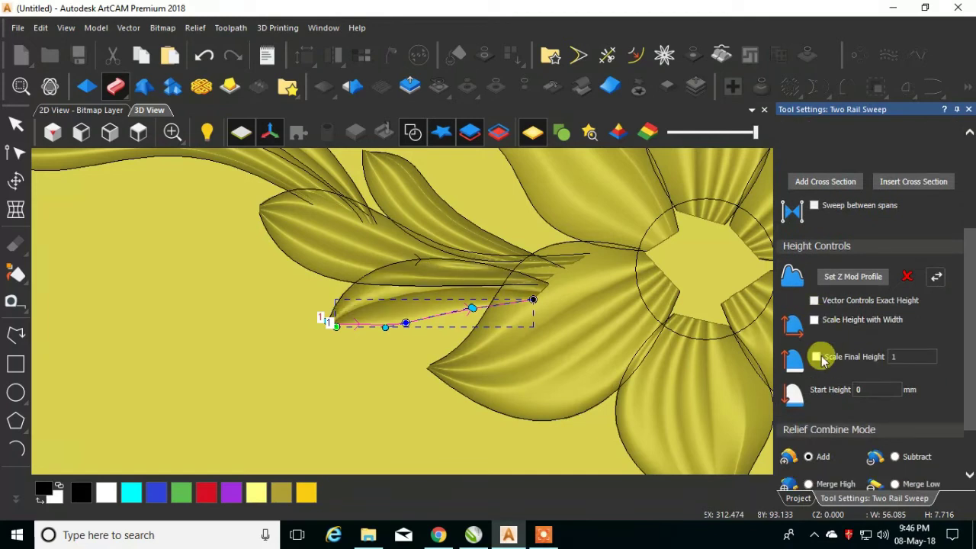
left_click(817, 357)
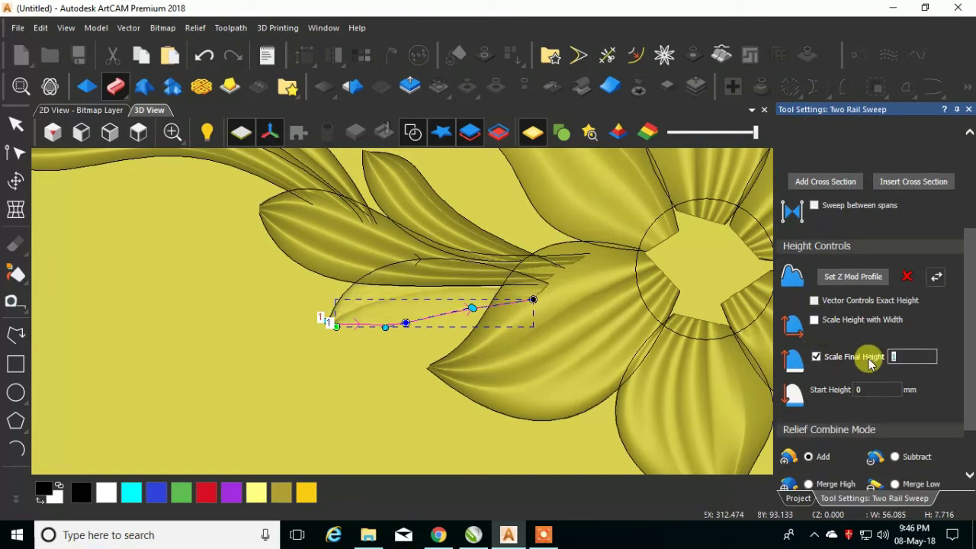
type("8")
left_click(860, 389)
type("1")
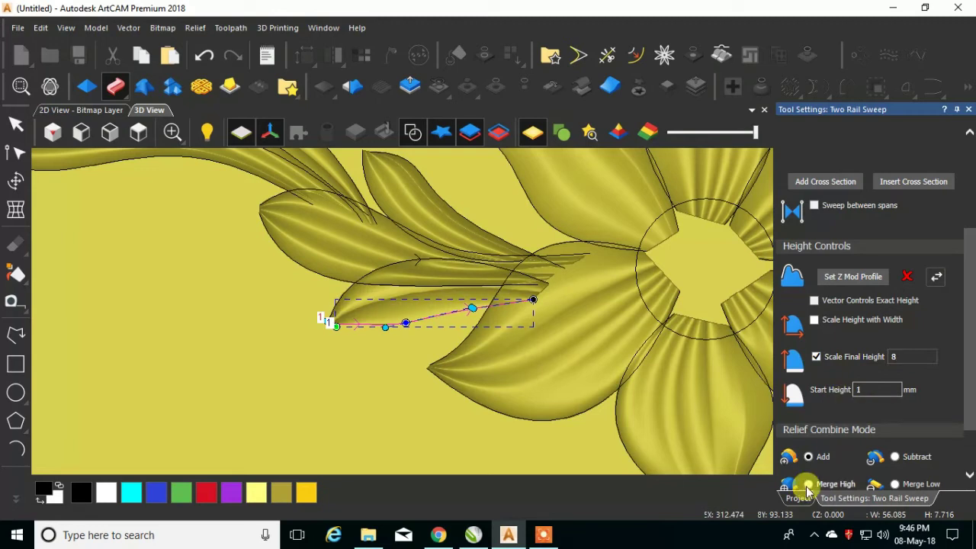
Apply the lowest leaf's sweep with the Merge High combine mode and close the Two Rail Sweep tool.
left_click(808, 485)
scroll(954, 403, "down", 2)
left_click(884, 478)
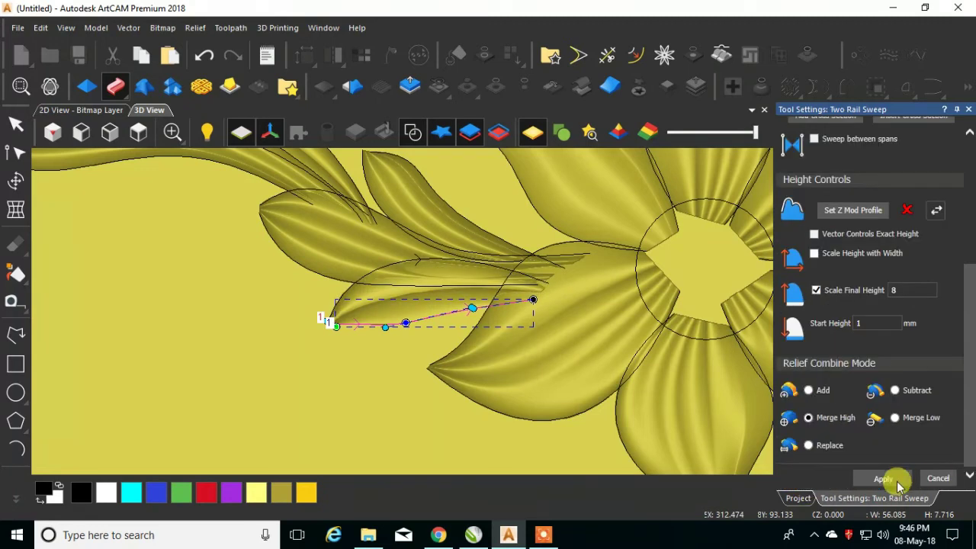
left_click(939, 478)
Examine the finished left-hand leaf cluster and flower relief with the vectors hidden, and show the vectors again.
left_click(413, 133)
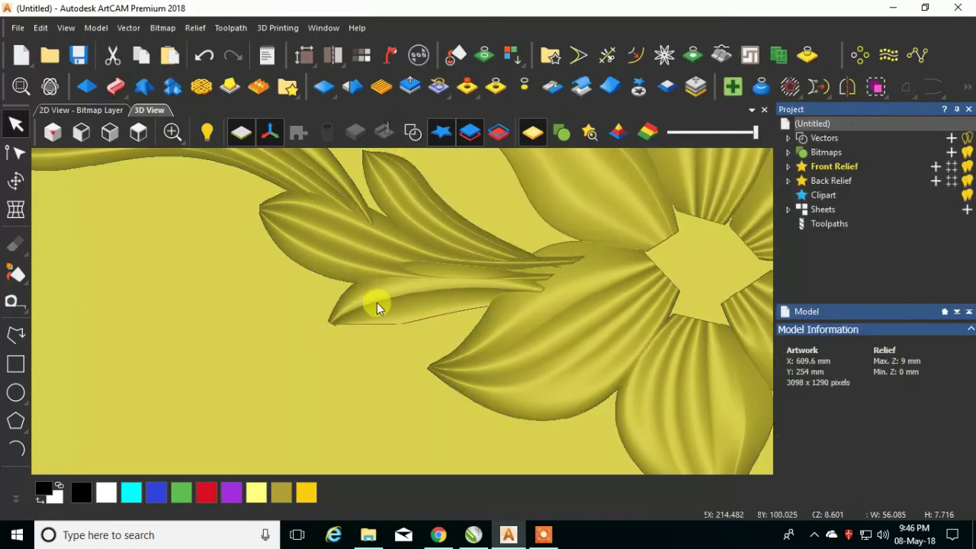
left_click_drag(419, 321, 499, 279)
scroll(266, 312, "down", 3)
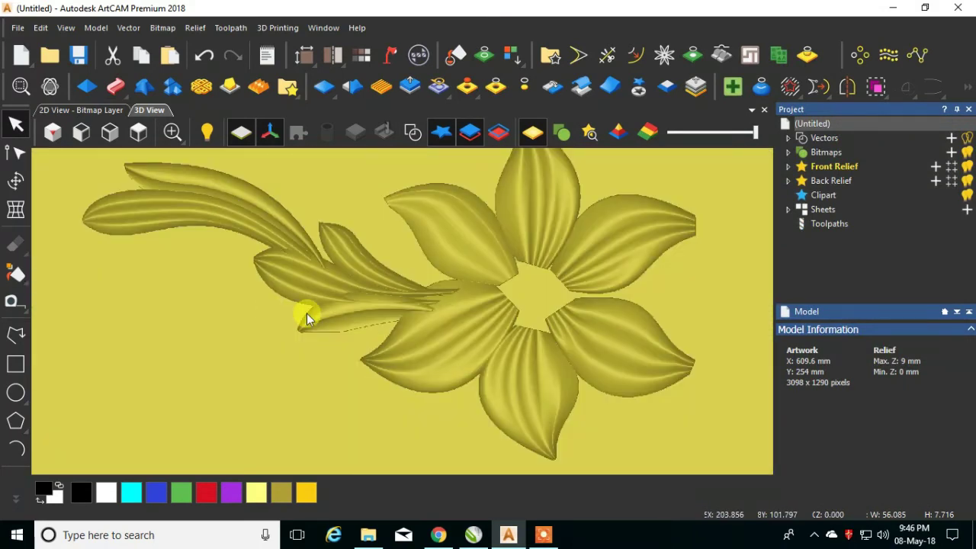
scroll(307, 313, "down", 2)
left_click(413, 133)
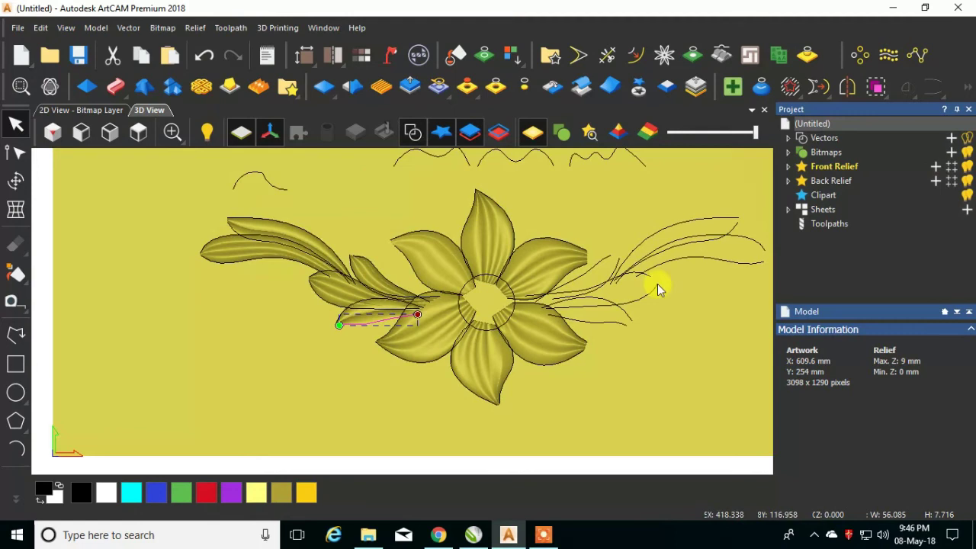
Start a Two Rail Sweep on the two curves of the uppermost right-hand leaf, with the single-hump curve as cross section.
scroll(582, 303, "down", 1)
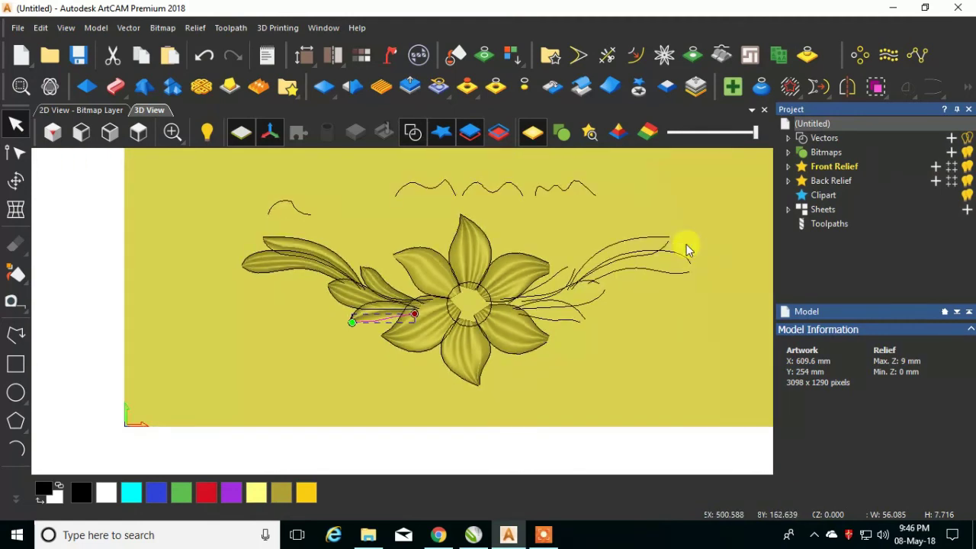
scroll(690, 244, "up", 1)
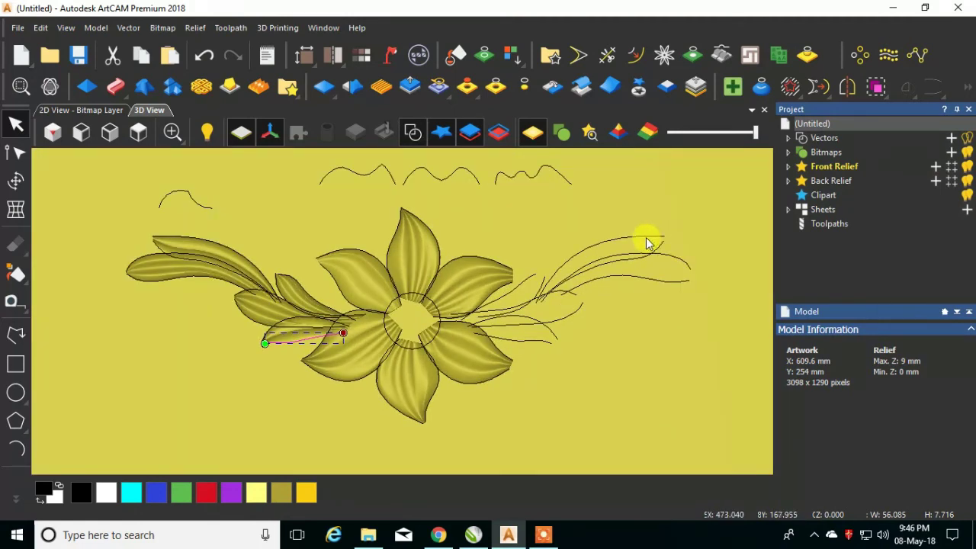
left_click(646, 242)
left_click(643, 258, "shift")
left_click(111, 91)
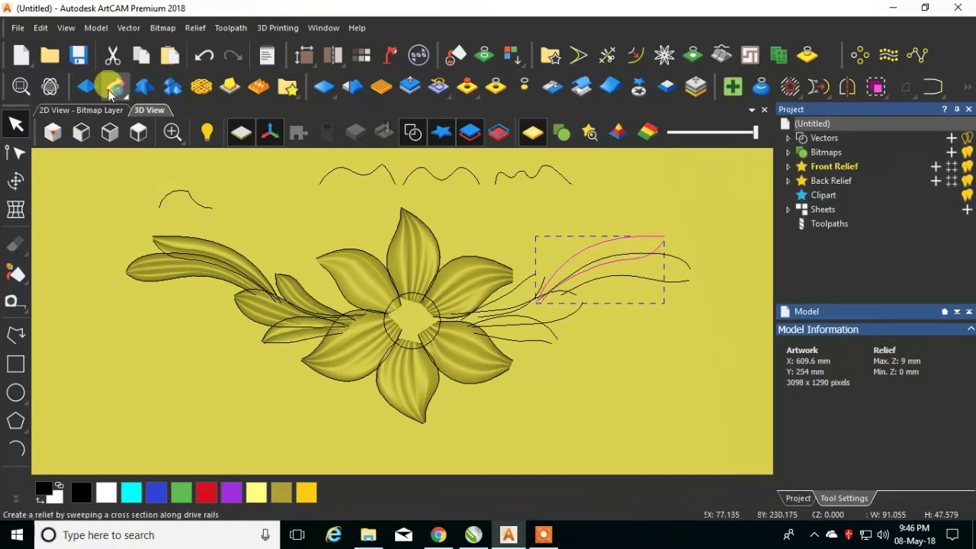
left_click(183, 193)
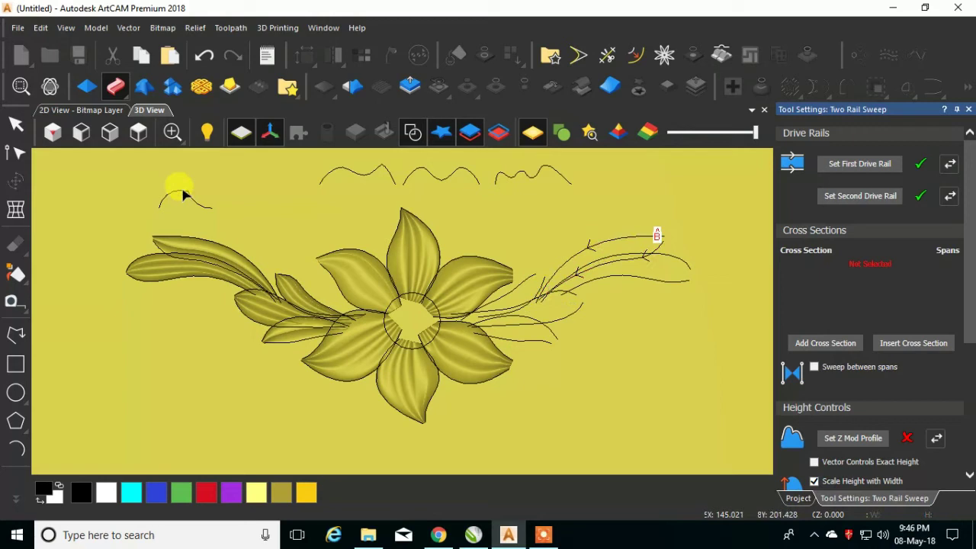
left_click(807, 344)
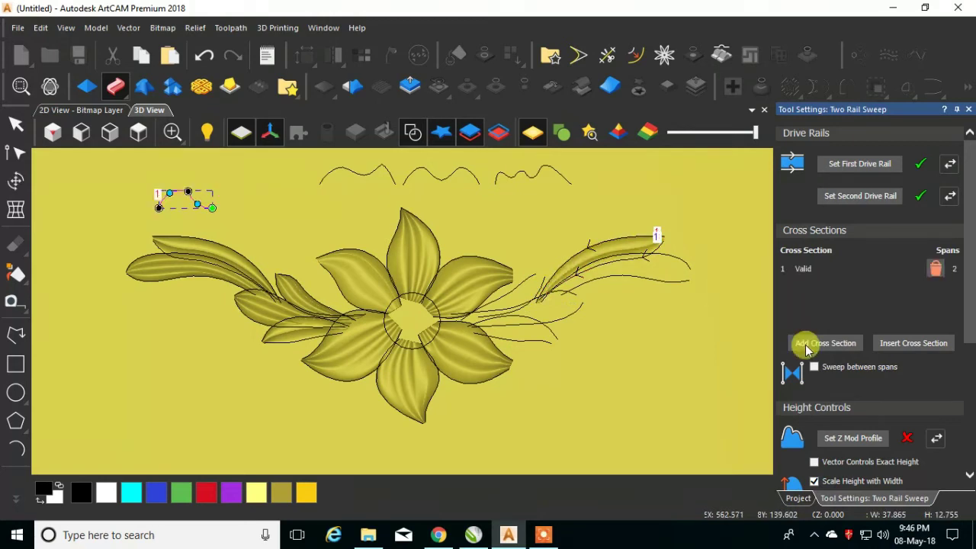
Adjust the curve handles of the uppermost right-hand leaf's drive rails to smooth the leaf outline.
scroll(700, 292, "up", 3)
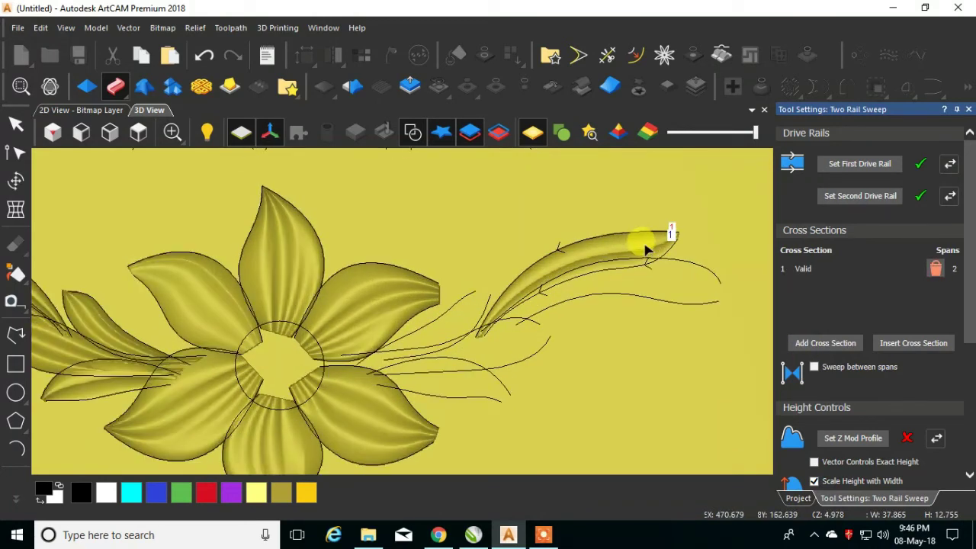
left_click(665, 257)
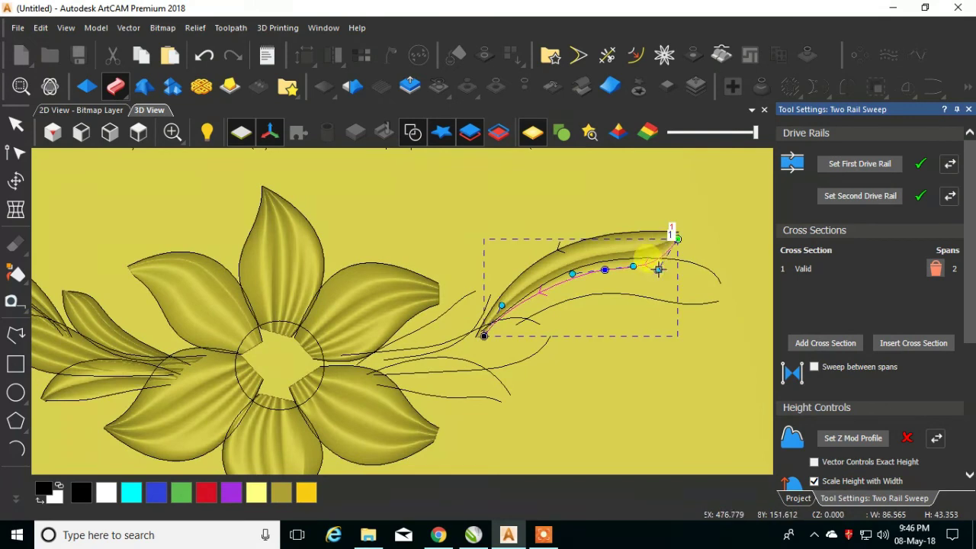
left_click_drag(651, 248, 585, 226)
scroll(664, 298, "down", 2)
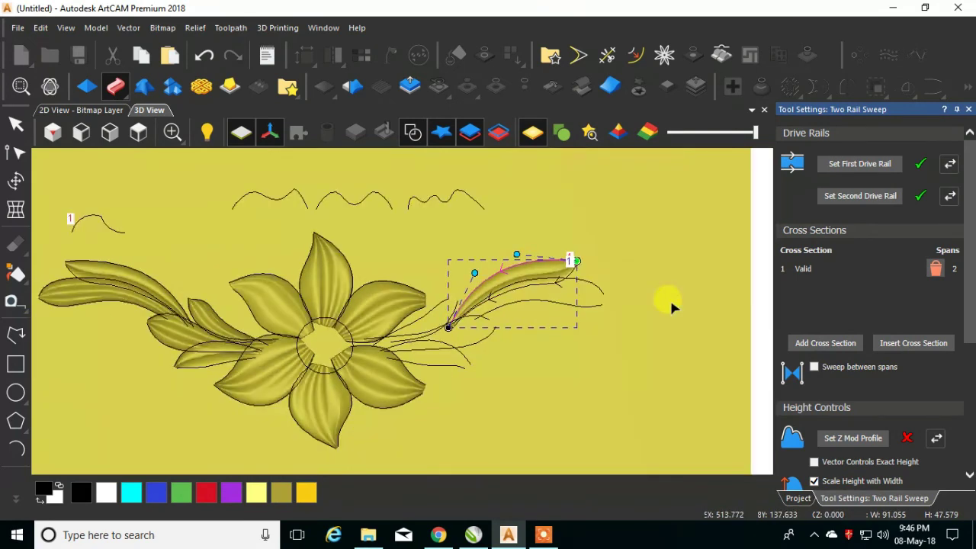
scroll(578, 288, "up", 1)
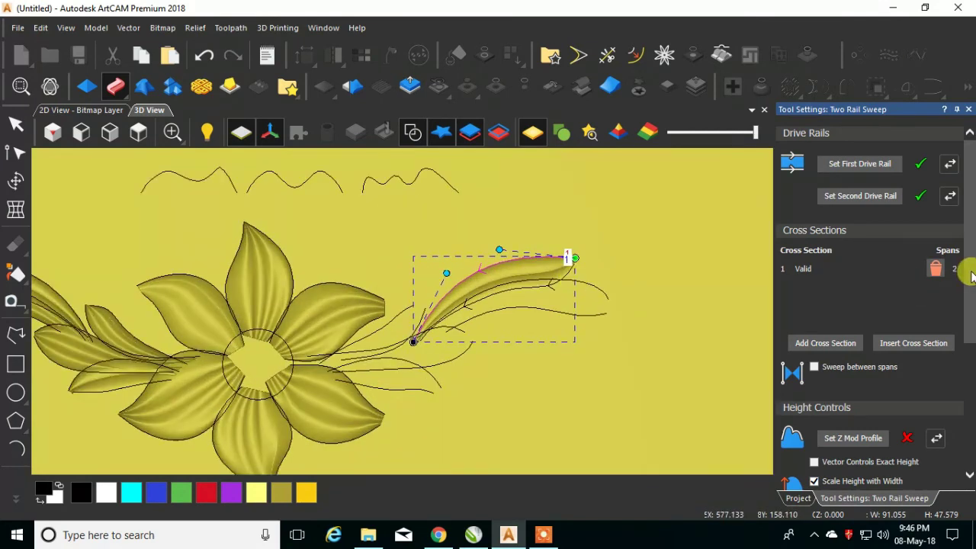
Scale the uppermost right-hand leaf's final height to 8 without Scale Height with Width, and set its start height to 1 mm.
scroll(819, 334, "down", 4)
left_click(817, 354)
left_click(814, 318)
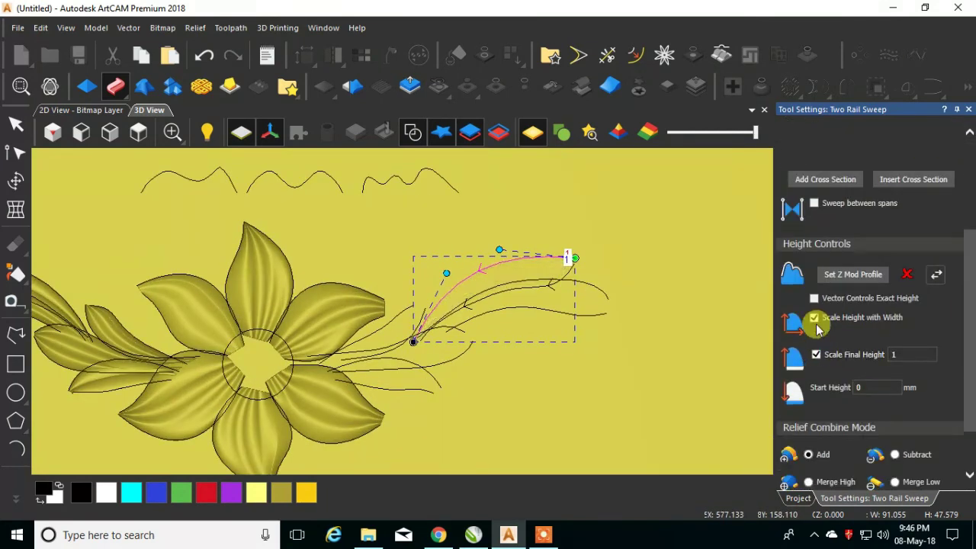
double_click(894, 354)
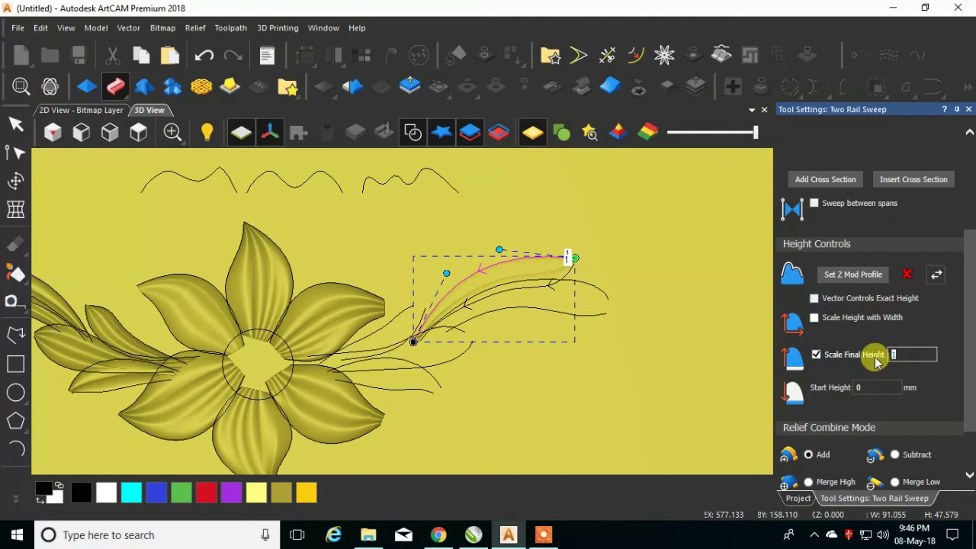
type("8")
key("Tab")
type("1")
Apply the uppermost right-hand leaf's sweep with the Merge High combine mode and close the tool.
scroll(961, 403, "down", 3)
left_click(883, 477)
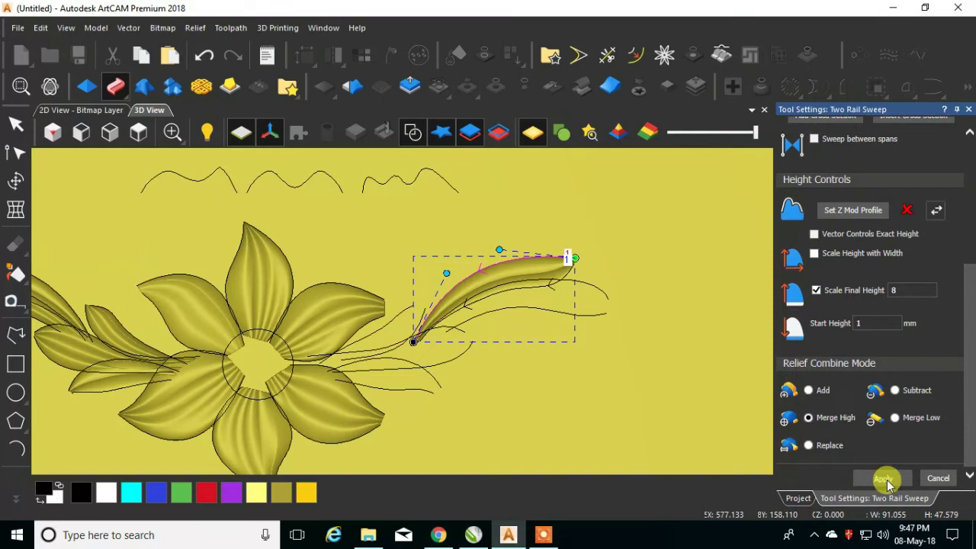
left_click(938, 478)
Start a Two Rail Sweep on the two curves of the leaf just below, with the symmetric double-hump curve as cross section.
left_click(521, 310)
left_click(525, 307)
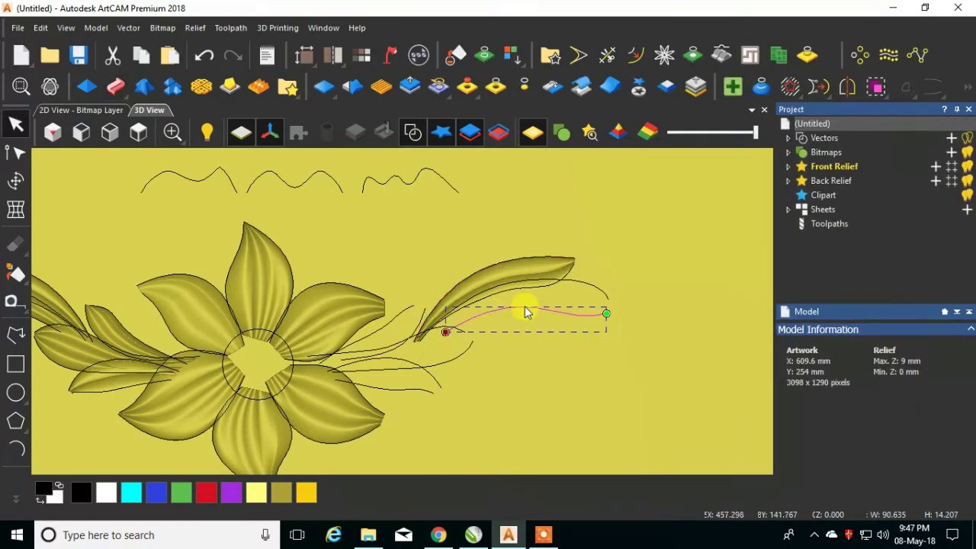
left_click(581, 284, "shift")
left_click(115, 86)
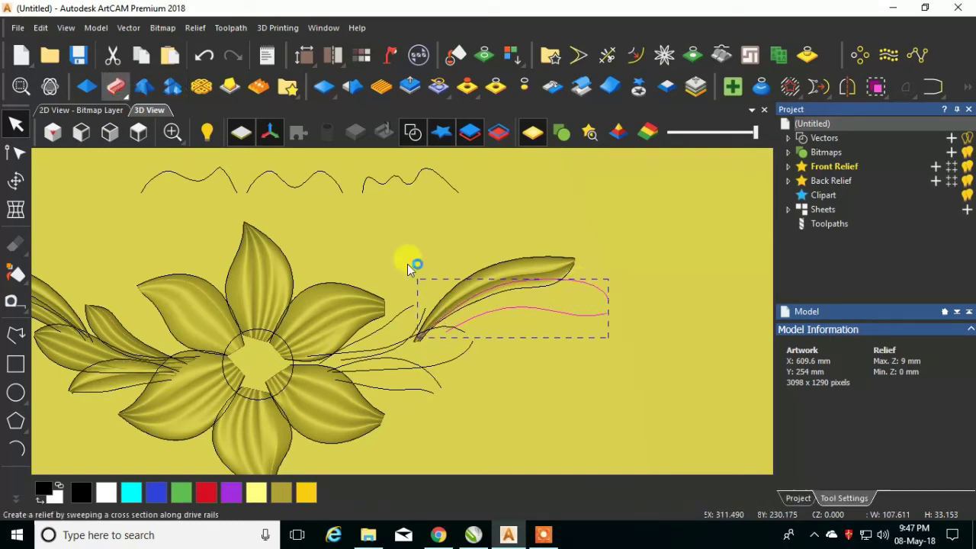
left_click(303, 186)
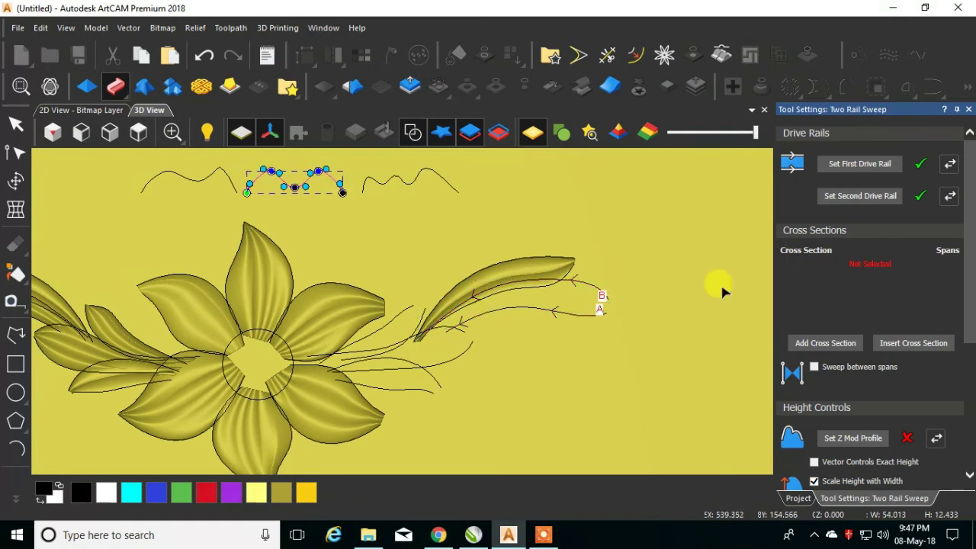
left_click(824, 345)
Turn off Scale Height with Width, scale the final height to 8, set the start height to 1 mm and choose Merge High.
left_click_drag(971, 322, 932, 399)
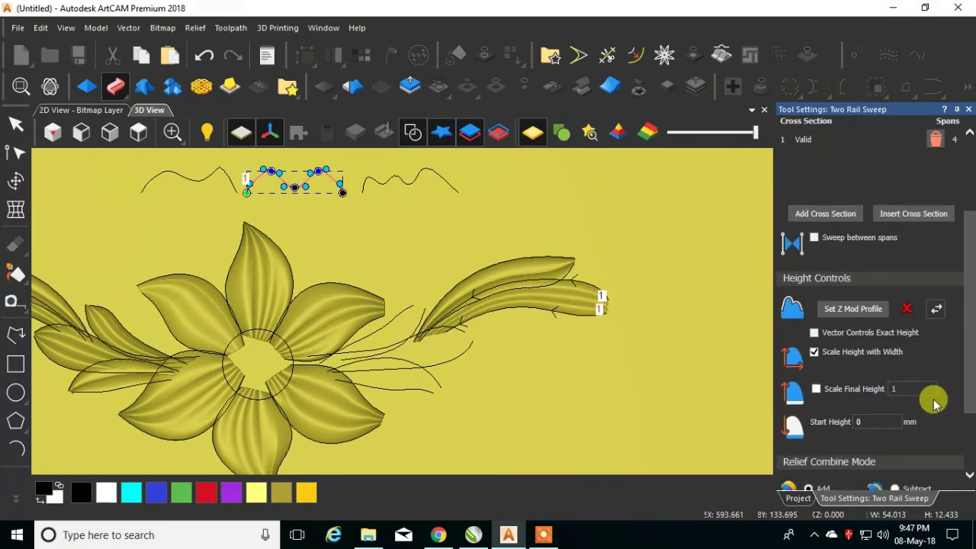
left_click(814, 352)
left_click(816, 390)
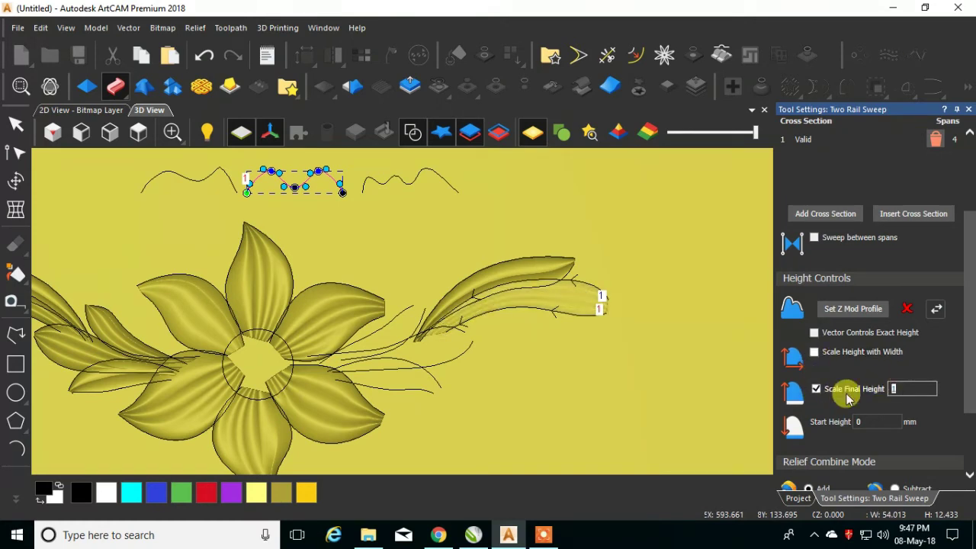
type("8")
left_click(859, 421)
type("1")
scroll(869, 427, "down", 3)
left_click(810, 420)
Raise the tip of the leaf's lower drive rail toward the upper rail's tip and lower its handle to round the edge.
scroll(574, 315, "up", 2)
left_click(583, 311)
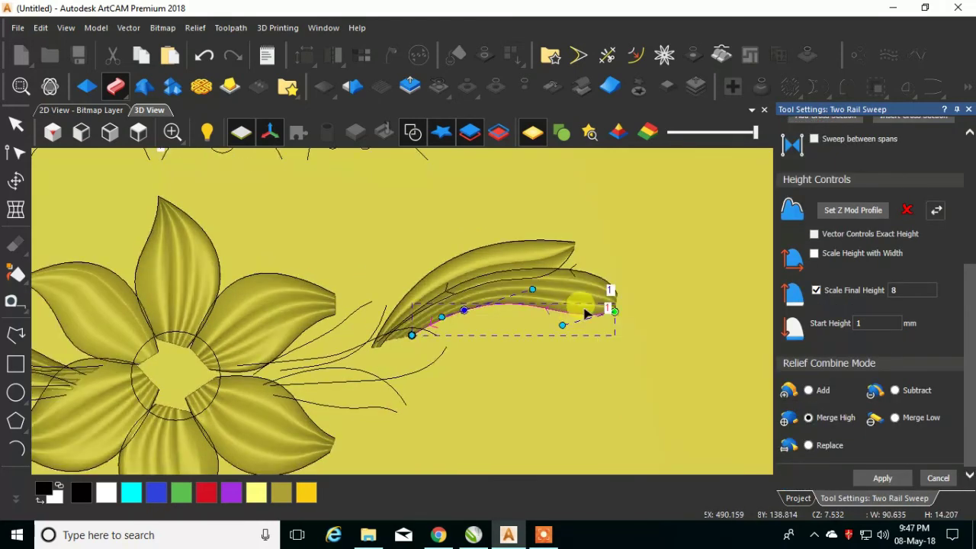
scroll(585, 311, "up", 1)
scroll(621, 308, "up", 1)
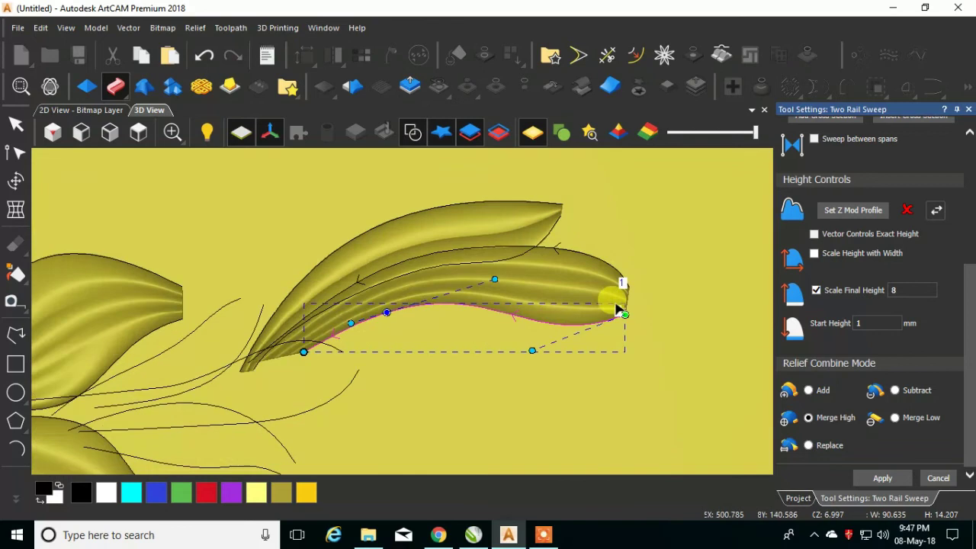
left_click(624, 283)
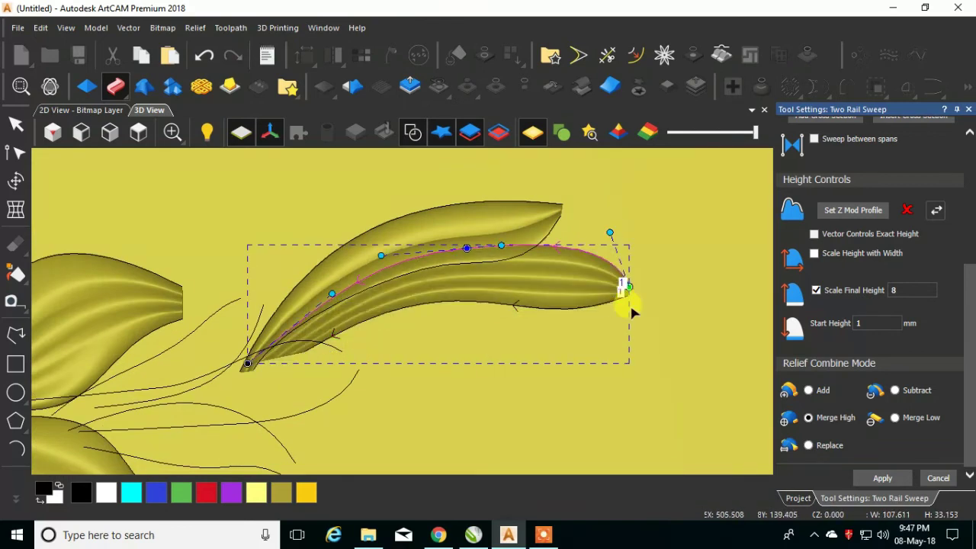
scroll(632, 305, "up", 1)
left_click(572, 312)
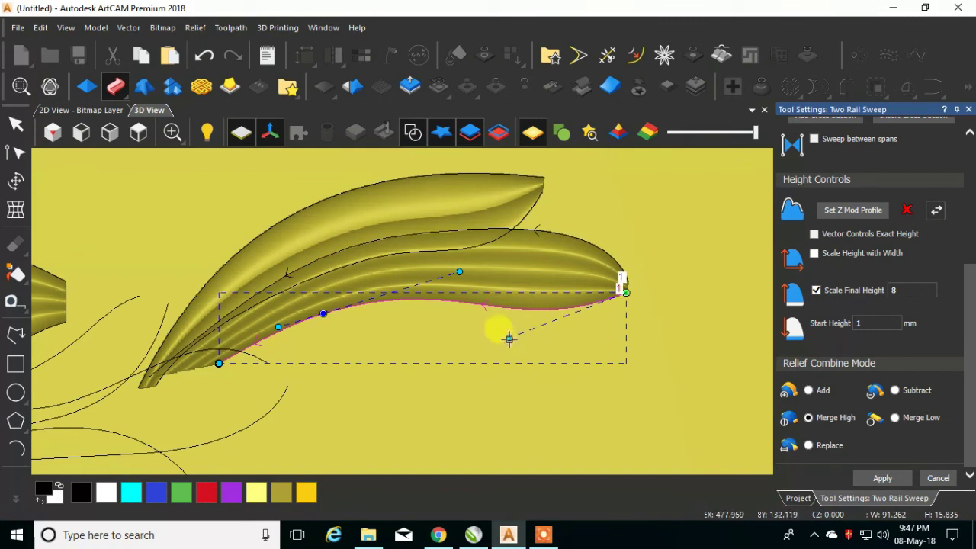
left_click_drag(510, 337, 509, 348)
Apply the second right-hand leaf's sweep and close the Two Rail Sweep tool.
left_click(878, 479)
left_click(938, 478)
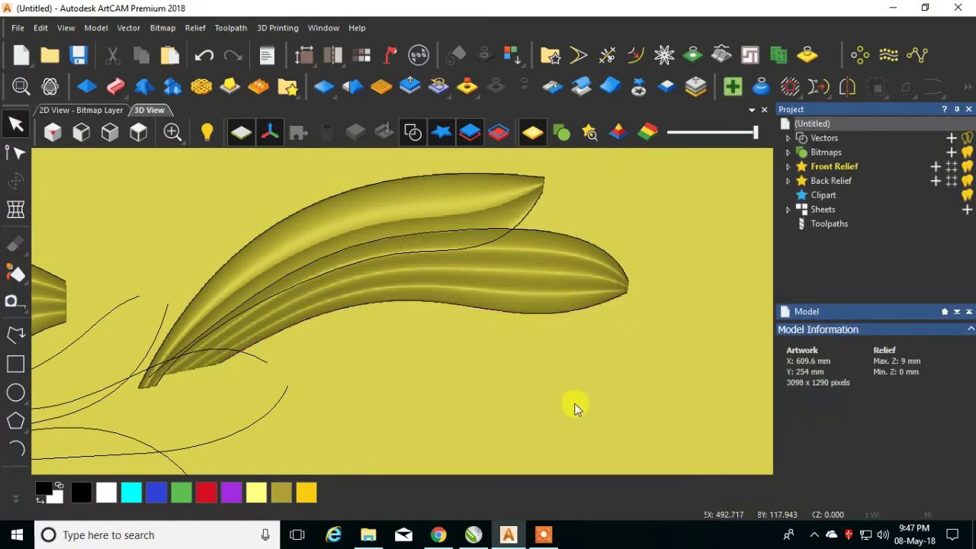
scroll(650, 262, "down", 5)
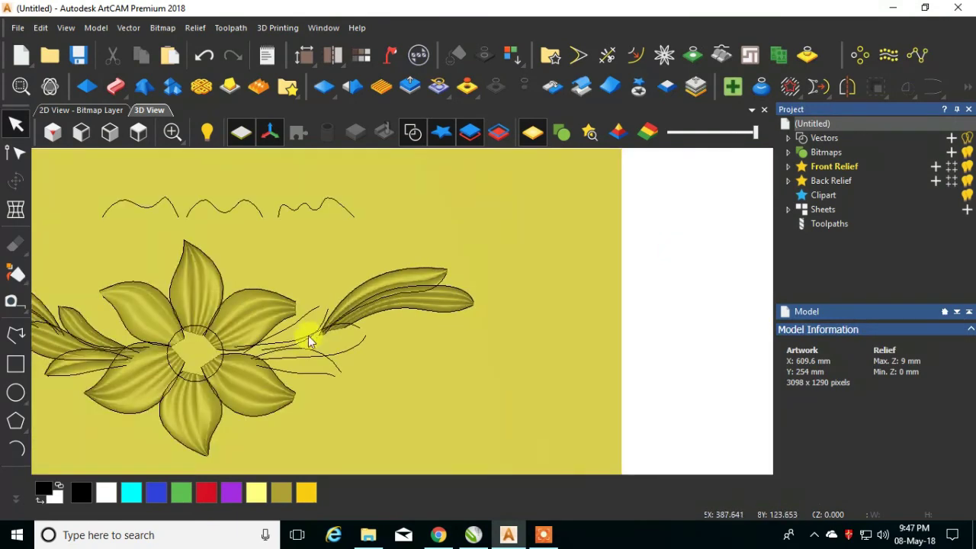
scroll(308, 336, "down", 2)
scroll(296, 317, "up", 4)
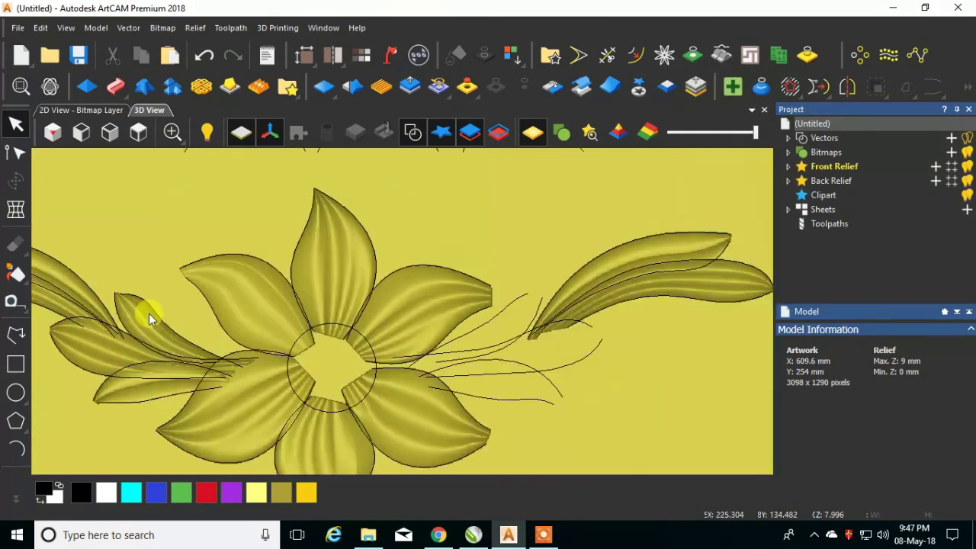
Start a Two Rail Sweep on the two curves of the small upper leaf right of the flower, with the symmetric double-hump curve as cross section.
scroll(149, 324, "up", 2)
scroll(153, 323, "down", 5)
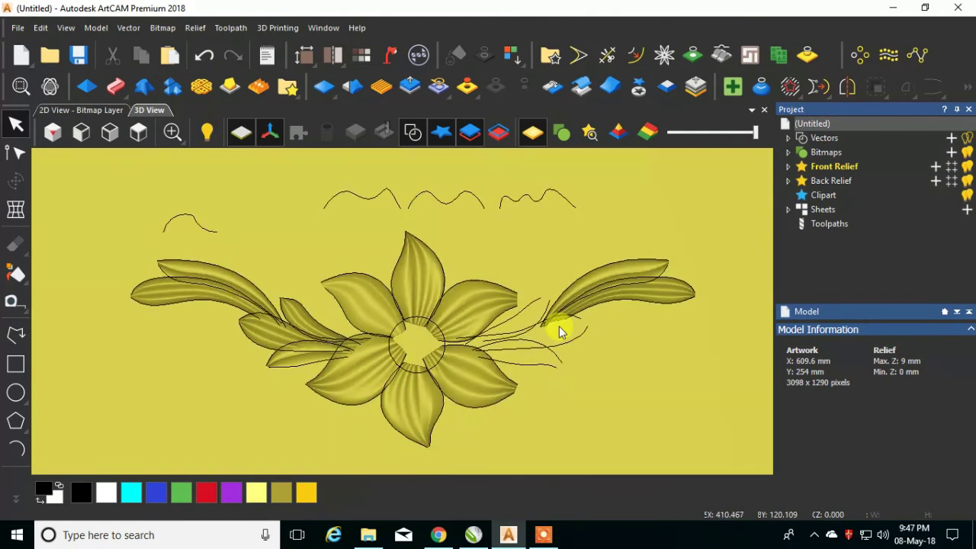
scroll(559, 331, "up", 2)
left_click(523, 298)
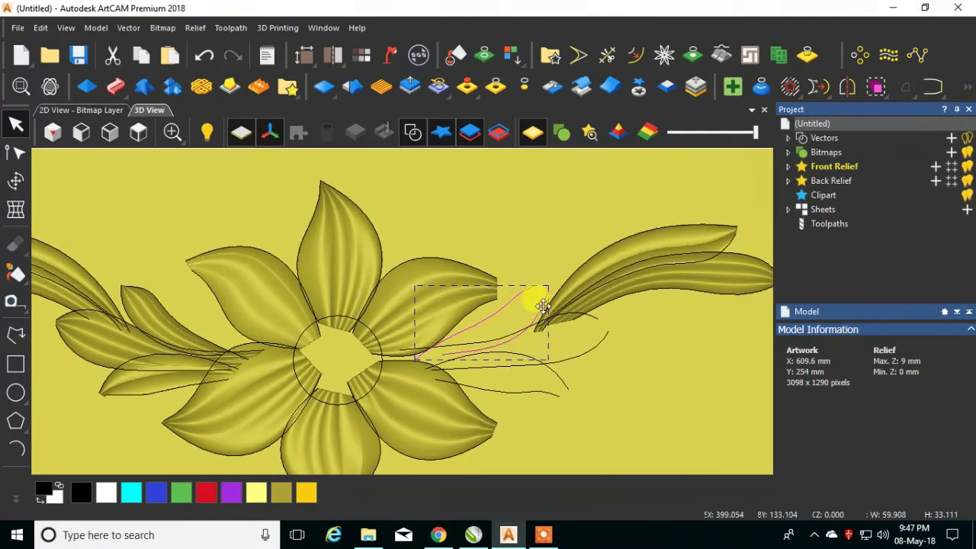
left_click(115, 86)
scroll(425, 260, "down", 2)
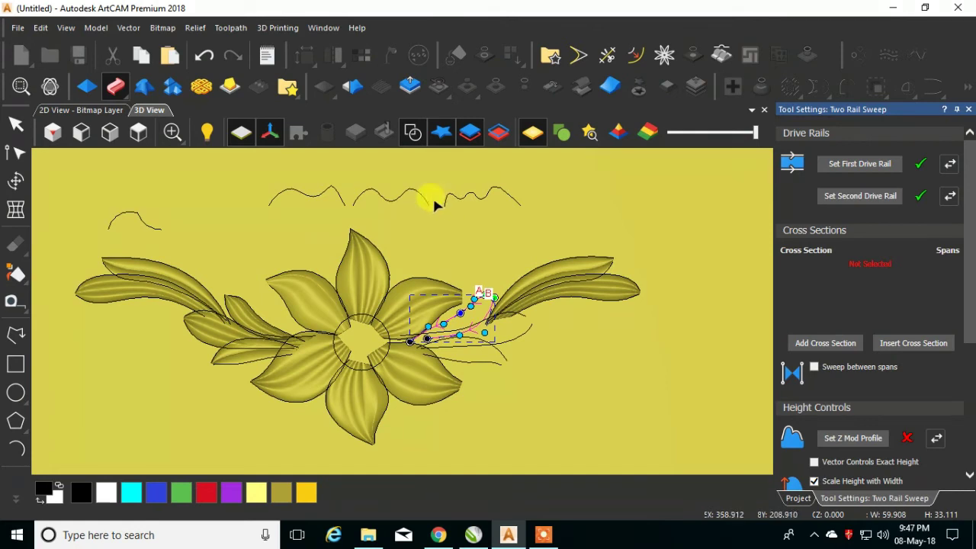
left_click(385, 196)
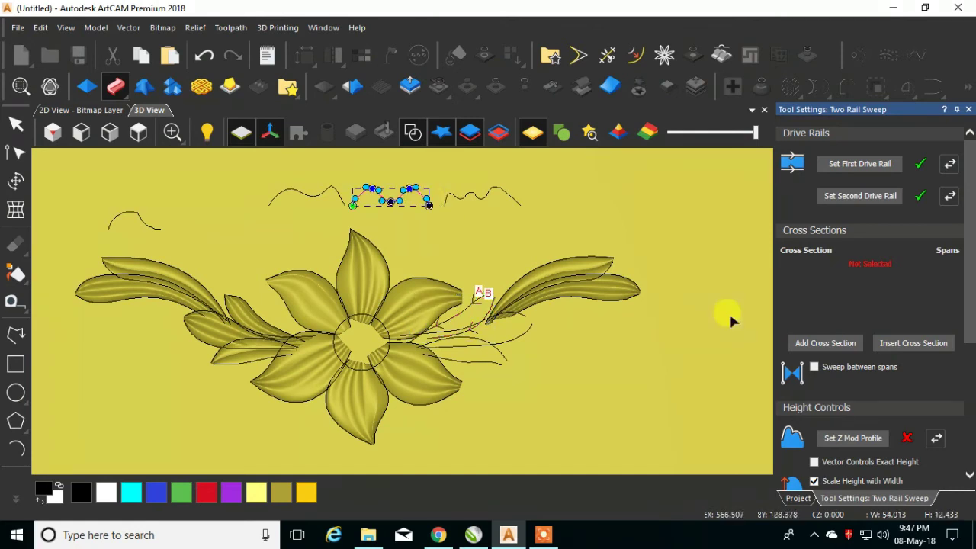
left_click(822, 344)
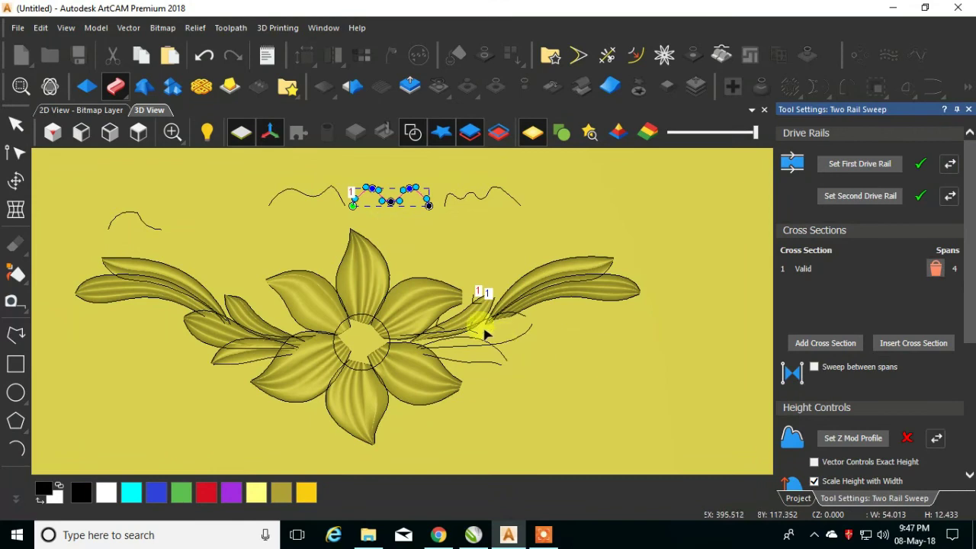
Bring the outer tips of the small leaf's upper and lower drive rails together into a pointed end.
scroll(480, 321, "up", 4)
left_click(514, 262)
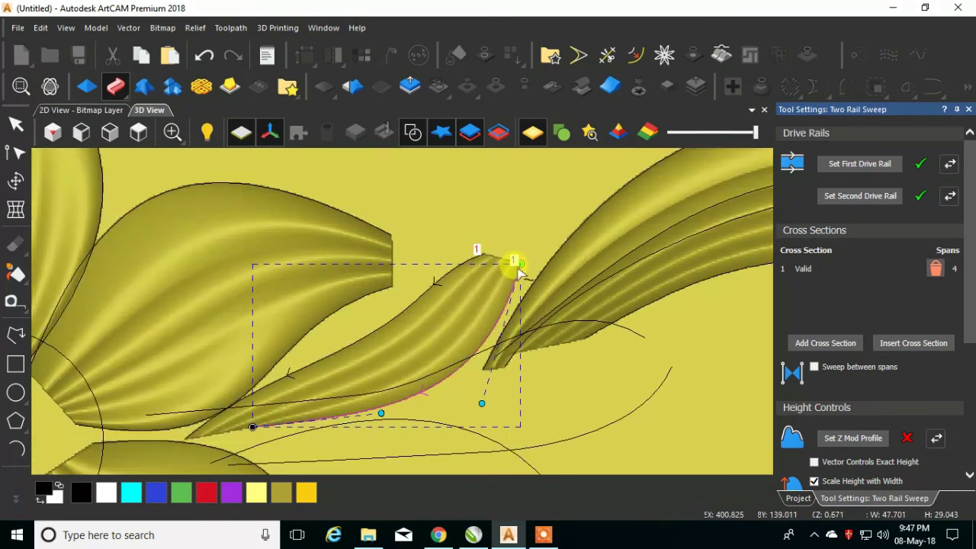
left_click(517, 261)
left_click(488, 257)
left_click(475, 257)
left_click(492, 257)
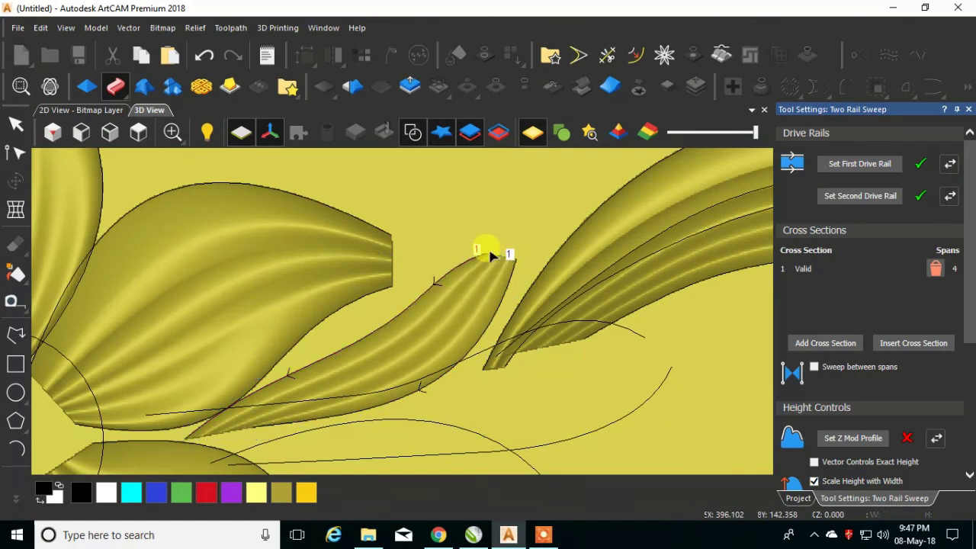
left_click(484, 258)
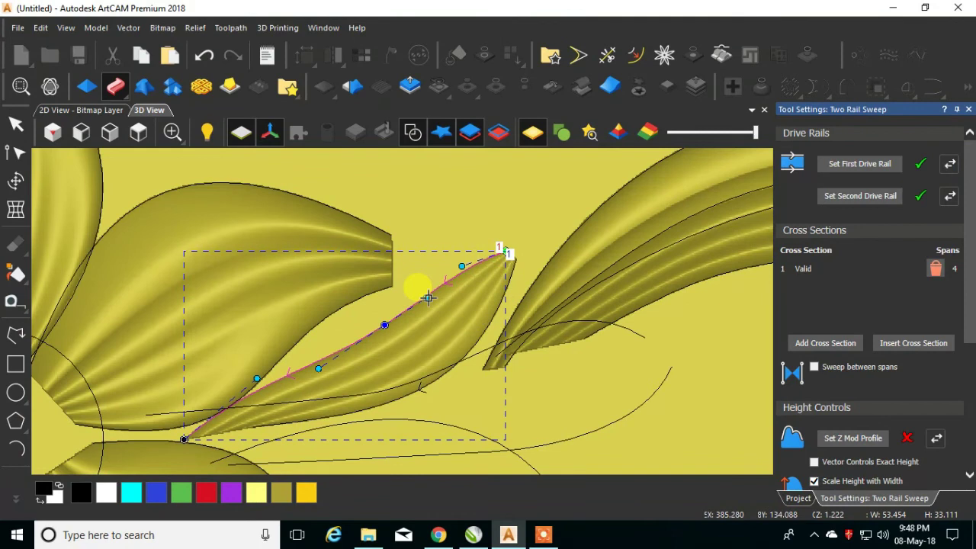
Reshape the small leaf by bowing its upper drive rail and moving the lower rail's tip handle outward to round the edge.
scroll(381, 328, "up", 2)
left_click(386, 322)
left_click(546, 246)
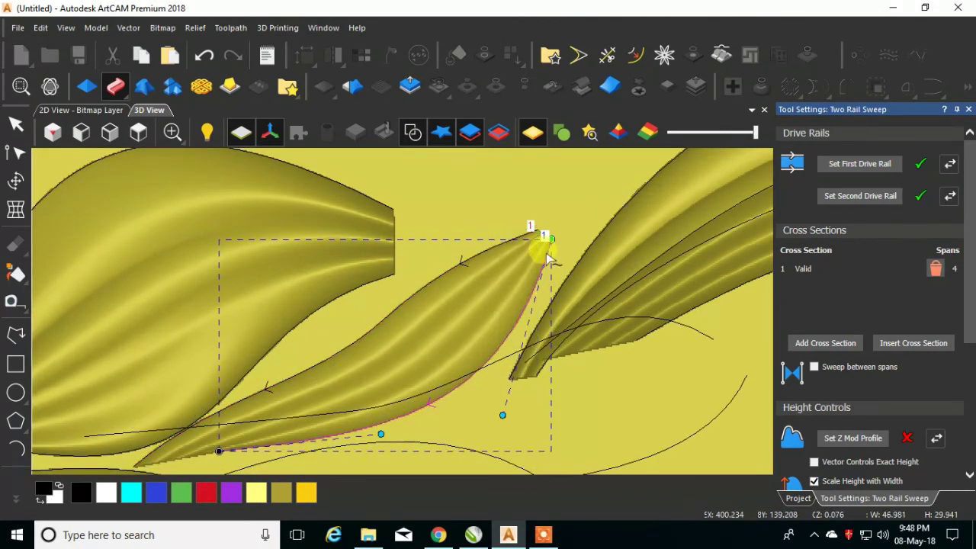
left_click_drag(502, 415, 526, 385)
scroll(439, 336, "down", 2)
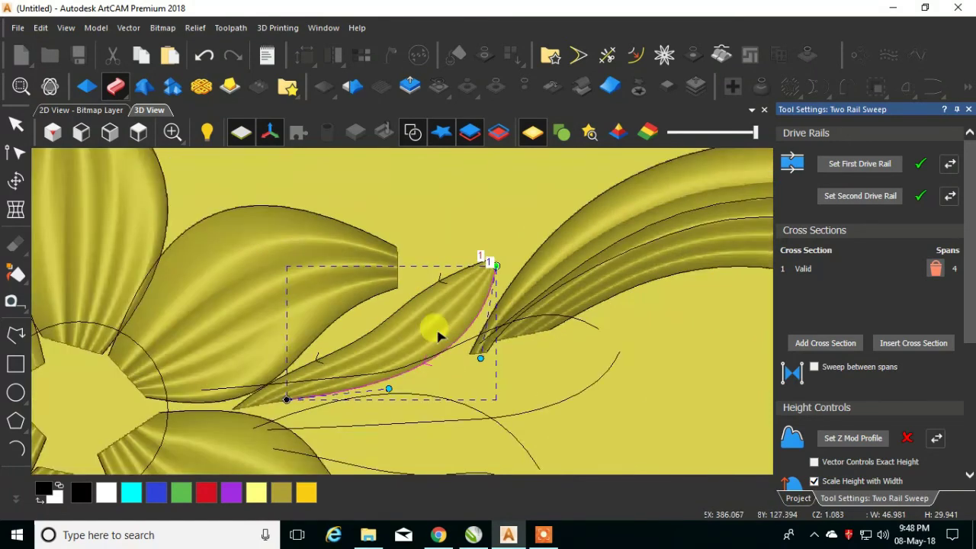
scroll(450, 334, "down", 2)
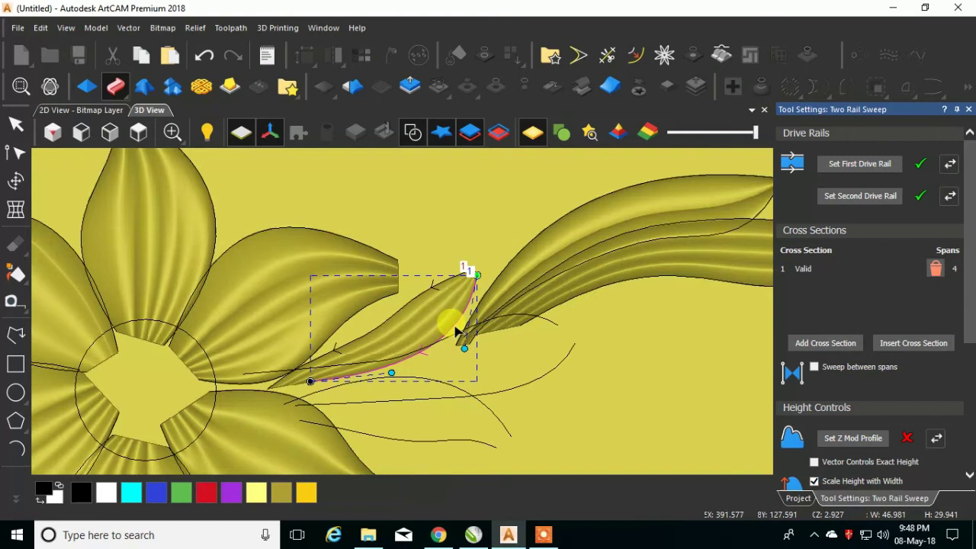
scroll(435, 292, "down", 2)
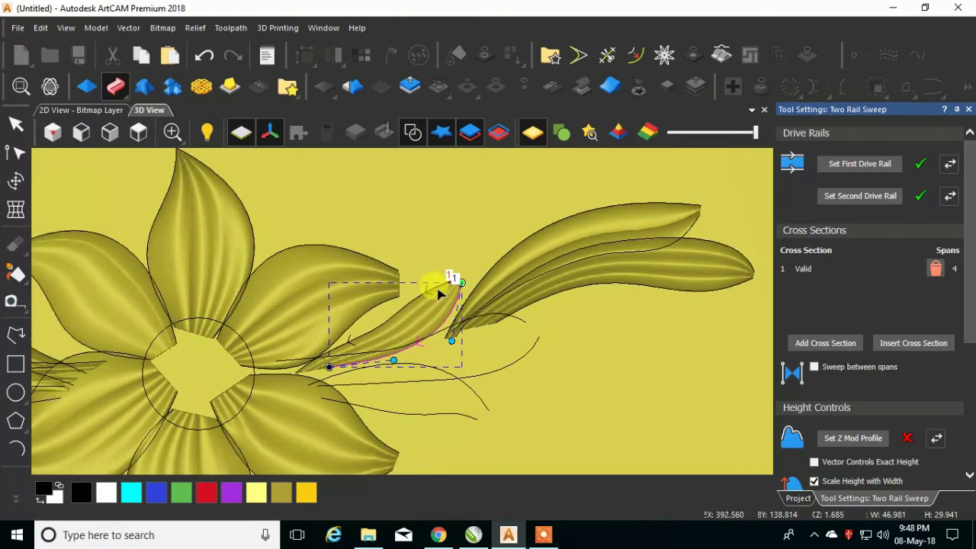
Extend the inner ends of both small-leaf drive rails toward the flower's centre and adjust the lower rail's inner handle.
scroll(290, 372, "up", 4)
left_click_drag(282, 376, 264, 372)
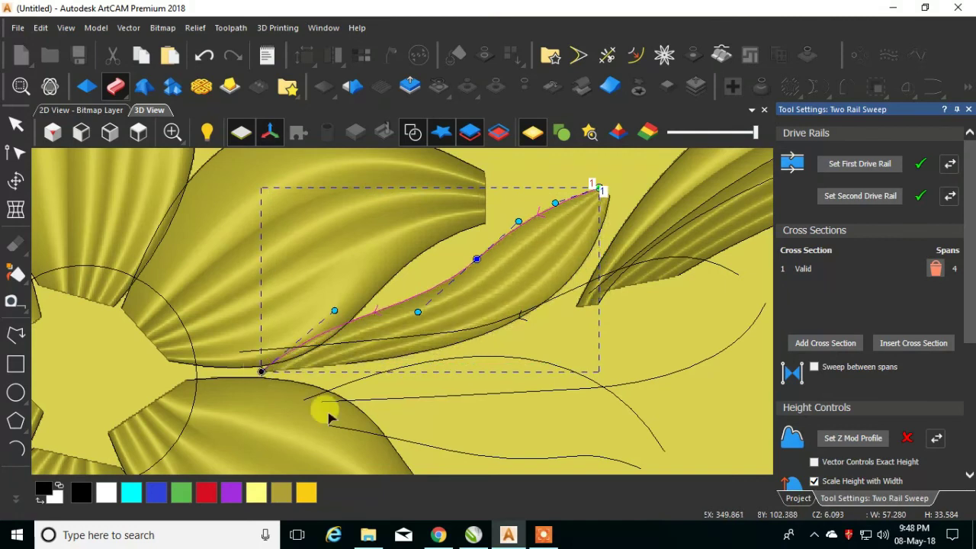
left_click(386, 360)
left_click_drag(346, 363, 297, 375)
scroll(468, 360, "down", 4)
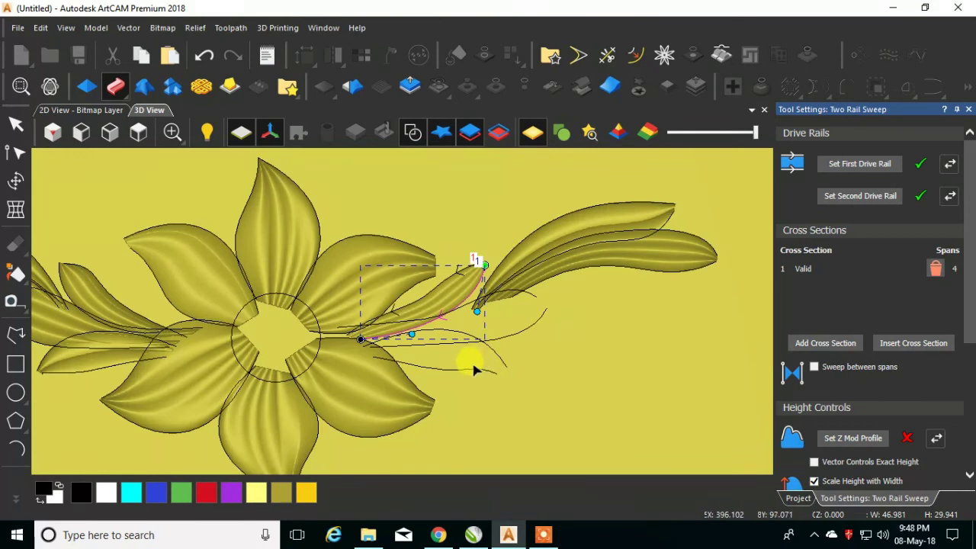
scroll(366, 344, "up", 4)
left_click_drag(344, 329, 328, 328)
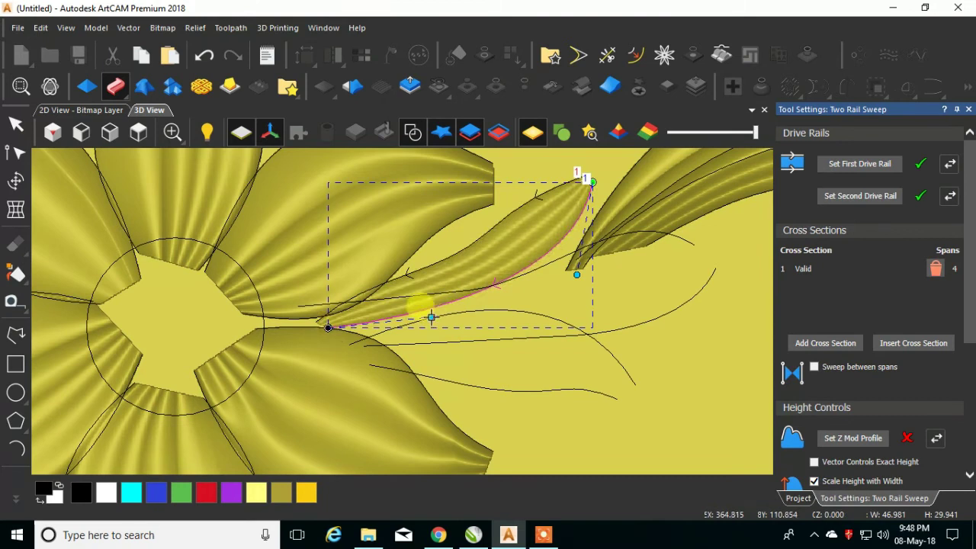
left_click_drag(430, 315, 442, 328)
scroll(441, 326, "down", 4)
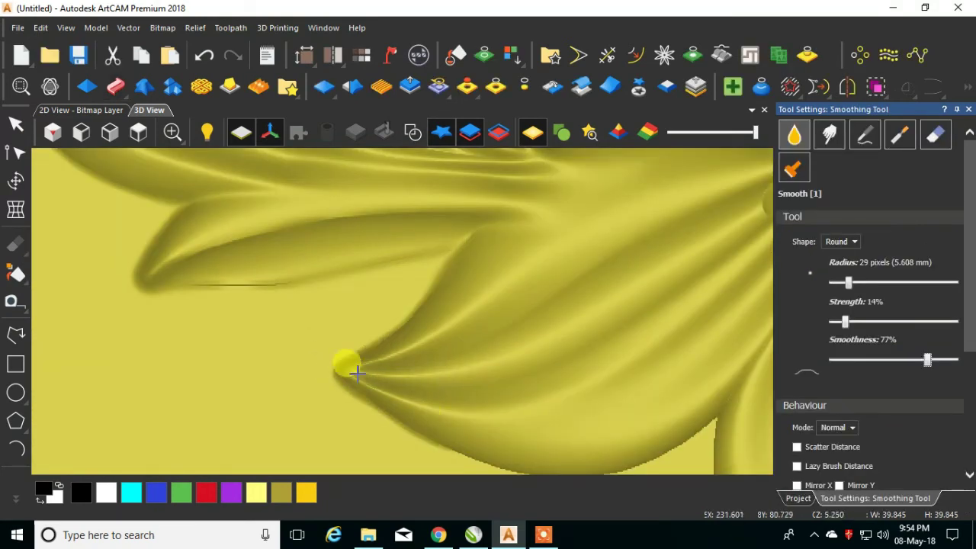
Smooth the tips and outer edges of the lower-left and bottom petals with the round Smooth brush.
scroll(290, 344, "down", 5)
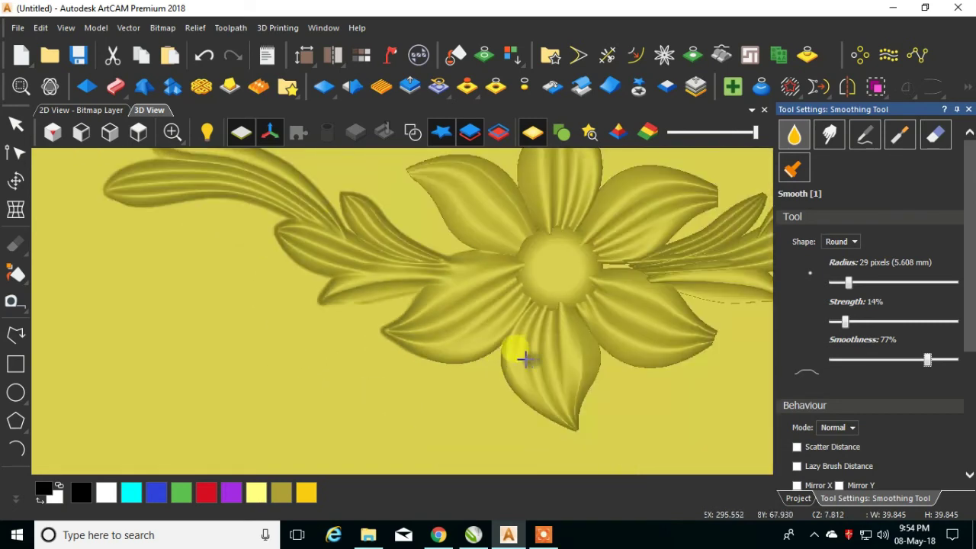
scroll(513, 357, "up", 3)
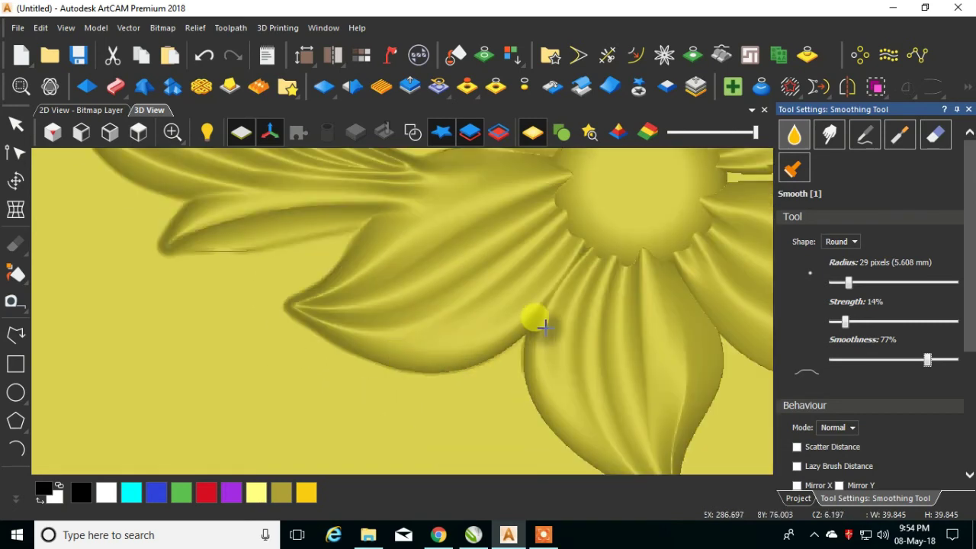
scroll(526, 320, "down", 4)
scroll(501, 409, "up", 5)
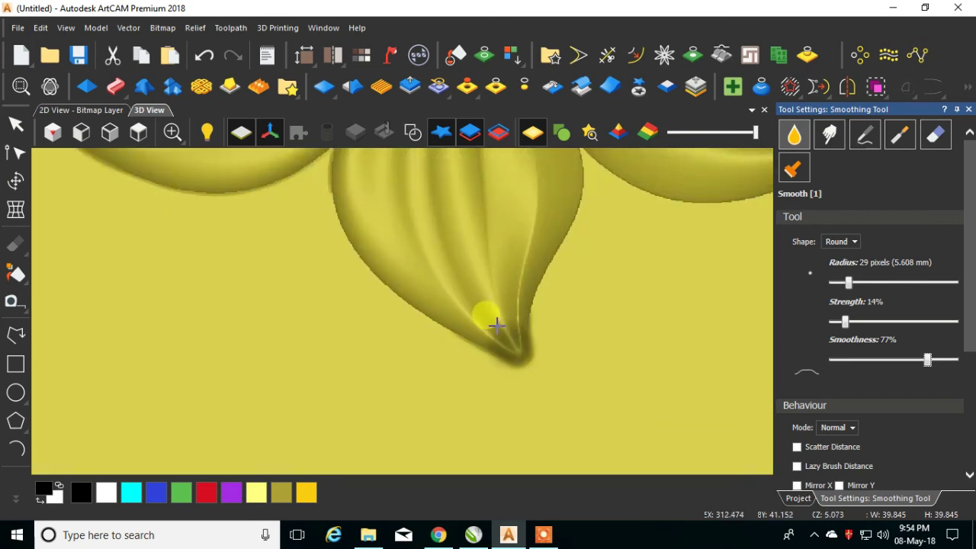
scroll(460, 451, "down", 4)
scroll(425, 305, "up", 2)
scroll(348, 200, "down", 2)
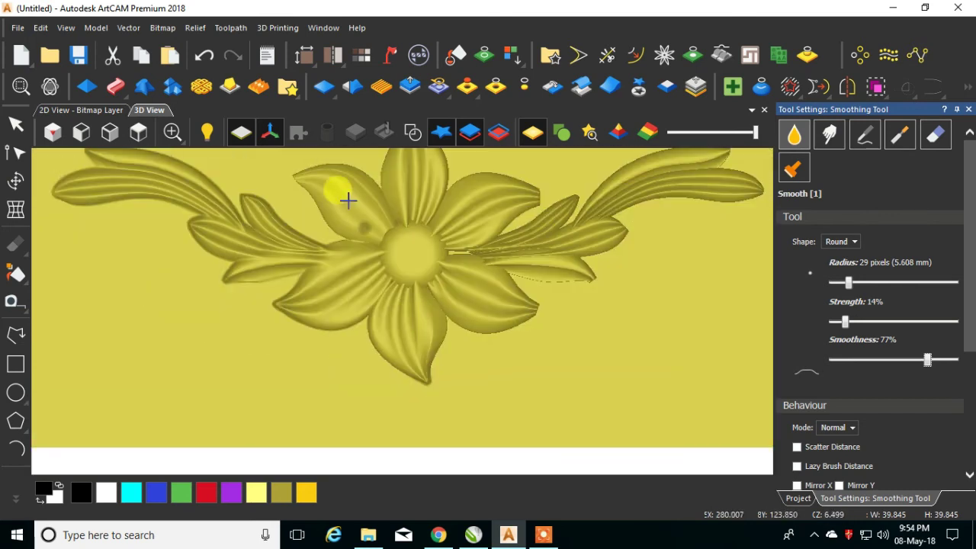
Smooth the upper-left petal's tip, side edges and base where it meets the flower centre.
scroll(291, 154, "up", 3)
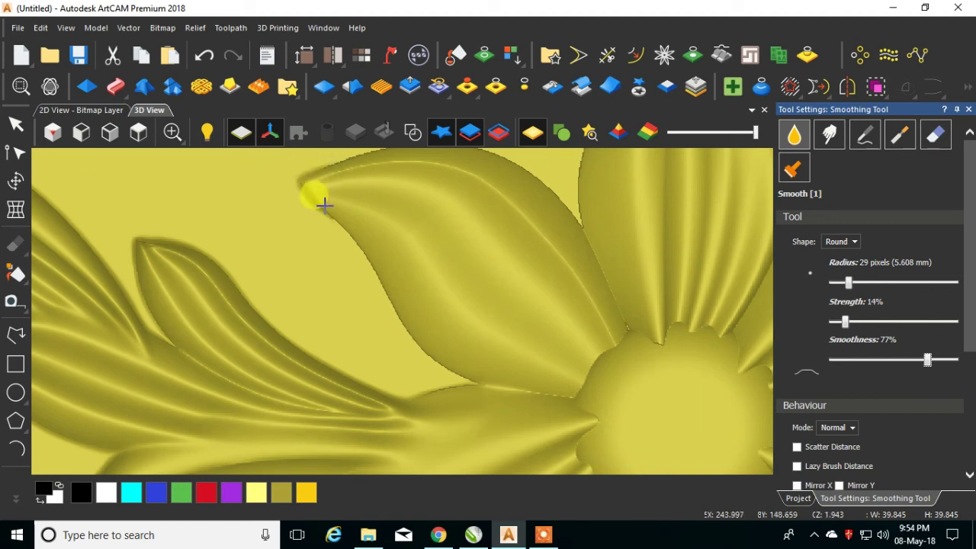
scroll(316, 389, "down", 2)
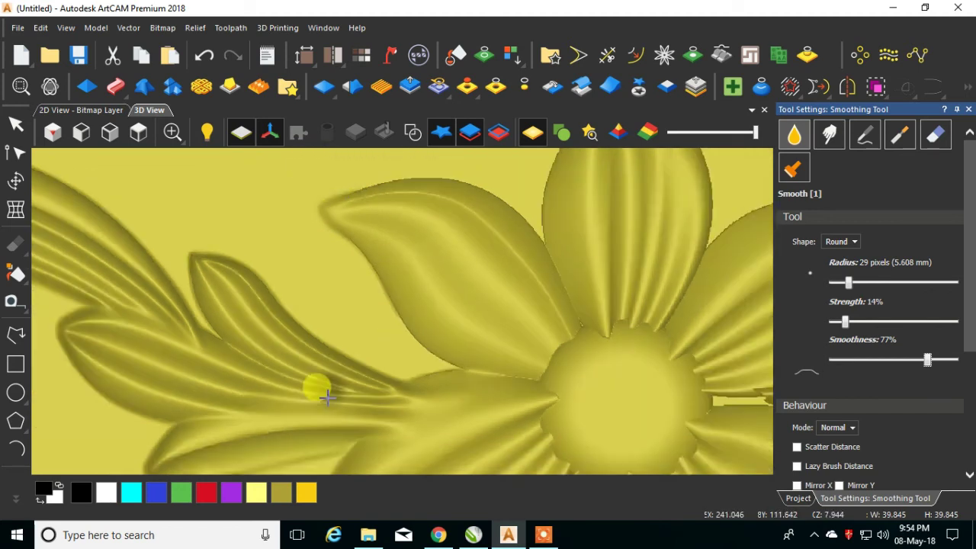
scroll(497, 399, "down", 1)
scroll(442, 346, "up", 4)
left_click_drag(443, 345, 450, 331)
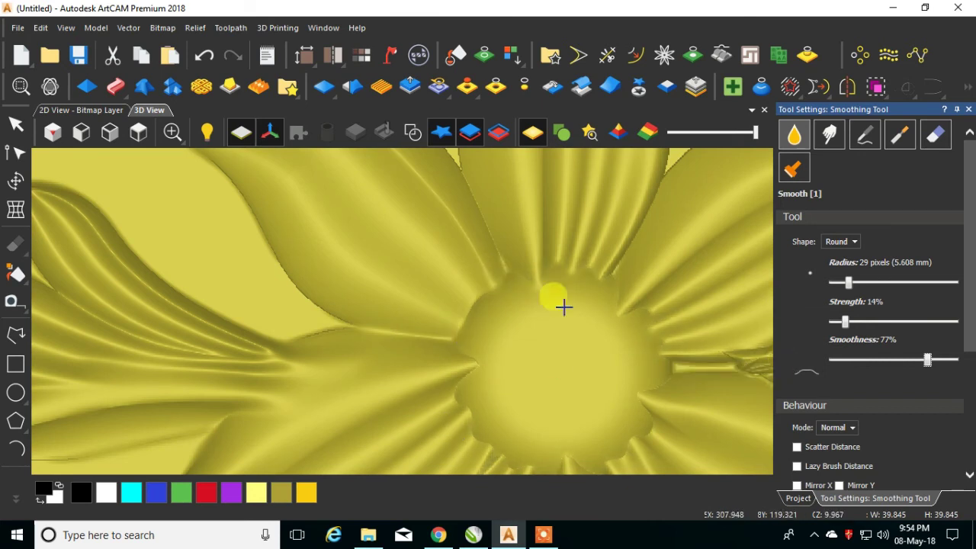
scroll(376, 249, "down", 3)
scroll(425, 239, "up", 3)
scroll(436, 359, "down", 3)
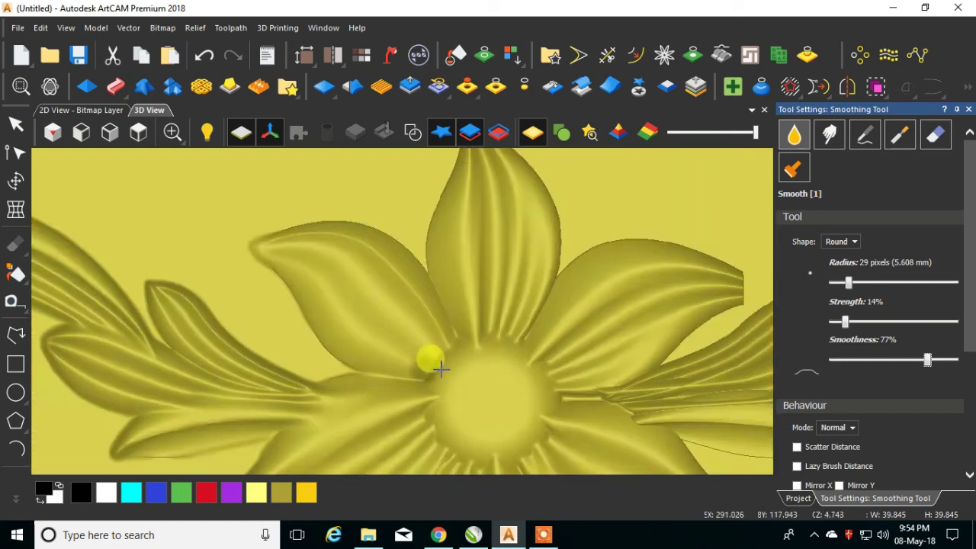
Smooth the pointed tip and side edges of the top petal.
scroll(496, 259, "up", 1)
scroll(440, 177, "up", 4)
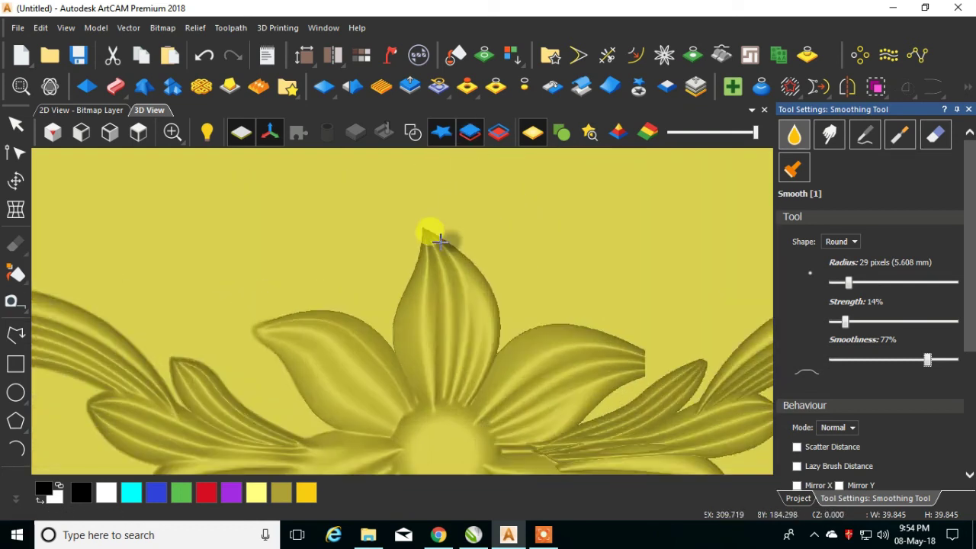
mouse_move(408, 216)
left_mouse_down()
mouse_move(418, 231)
mouse_move(404, 259)
left_mouse_up()
scroll(414, 267, "down", 3)
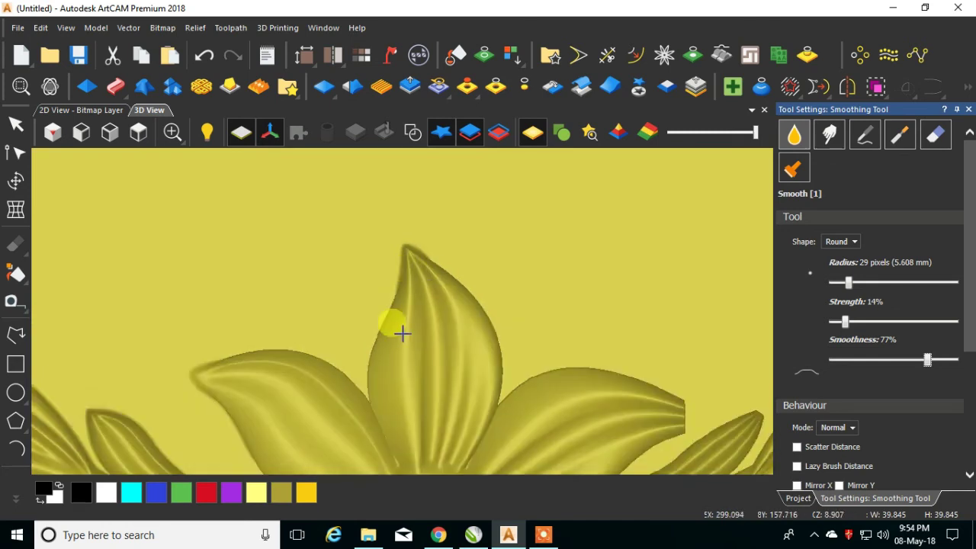
scroll(303, 205, "down", 1)
scroll(378, 290, "down", 1)
Smooth the blunt tip and edges of the upper-right petal.
scroll(507, 399, "up", 3)
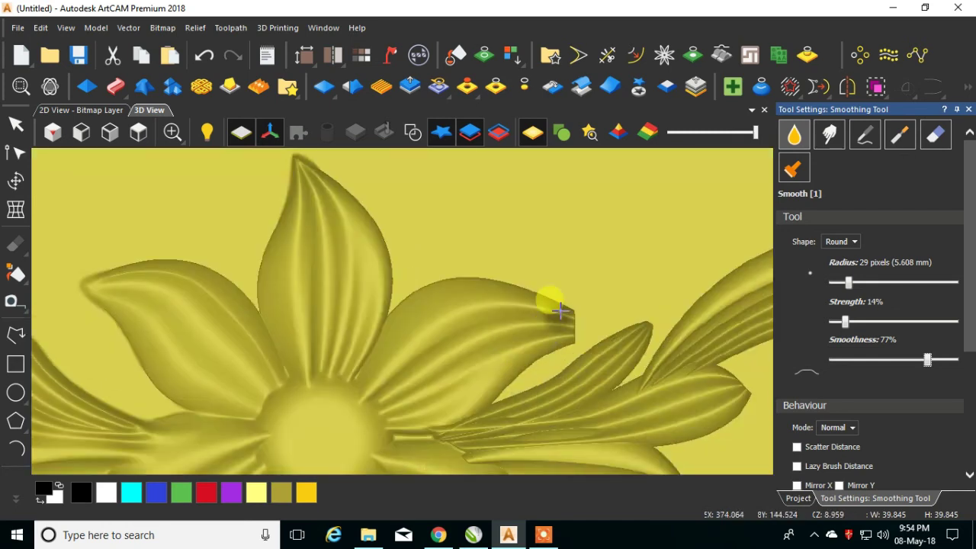
left_click_drag(576, 330, 517, 329)
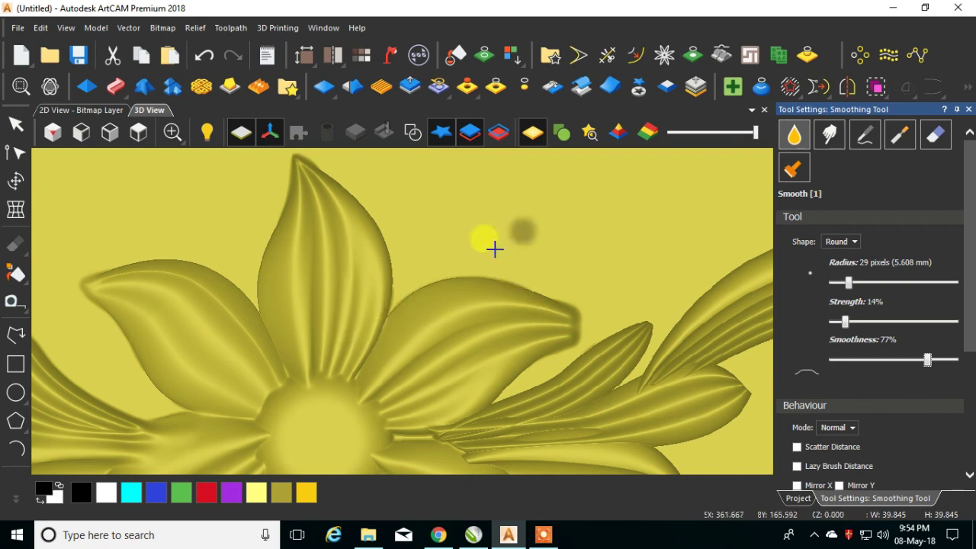
scroll(356, 239, "down", 3)
Smooth the edges, tips and joints of the three right-hand leaves beside the flower, including the groove at the flower centre.
scroll(453, 375, "up", 3)
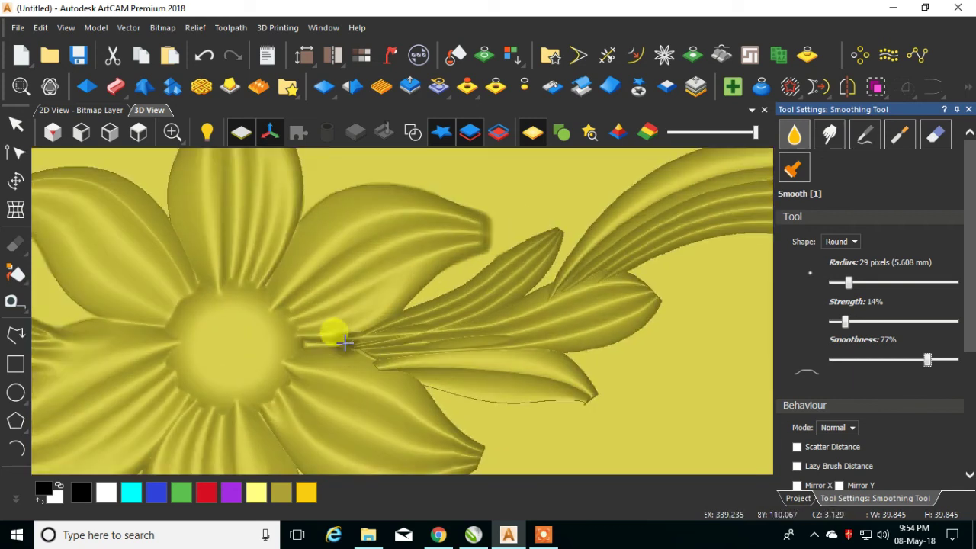
scroll(343, 358, "up", 2)
mouse_move(430, 313)
left_mouse_down()
mouse_move(385, 321)
mouse_move(432, 326)
mouse_move(441, 310)
mouse_move(390, 319)
mouse_move(448, 313)
mouse_move(322, 324)
mouse_move(410, 319)
mouse_move(347, 322)
mouse_move(397, 317)
mouse_move(418, 331)
mouse_move(294, 350)
mouse_move(429, 365)
mouse_move(422, 198)
left_mouse_up()
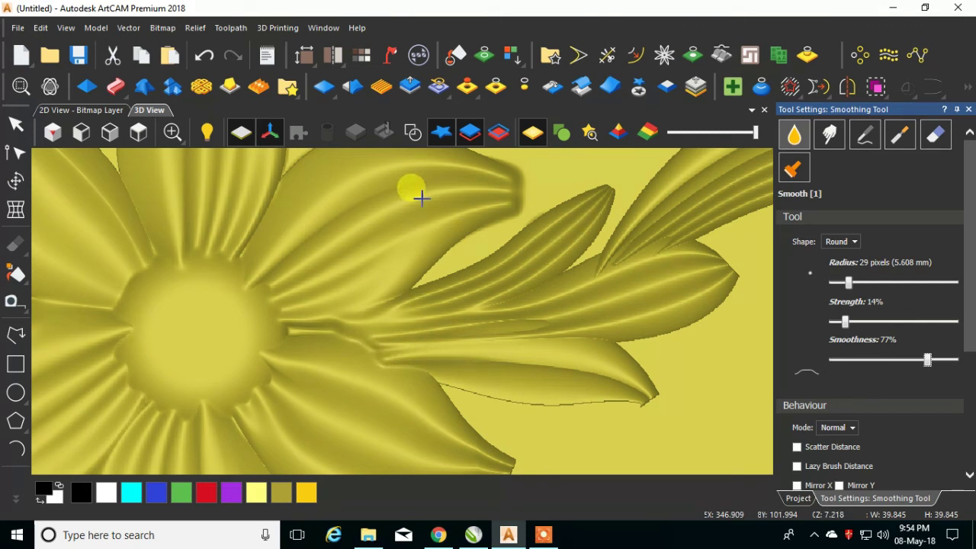
mouse_move(421, 199)
left_mouse_down()
mouse_move(403, 298)
mouse_move(361, 334)
mouse_move(317, 325)
mouse_move(405, 359)
mouse_move(356, 358)
mouse_move(473, 353)
mouse_move(592, 321)
mouse_move(411, 316)
mouse_move(614, 308)
mouse_move(507, 278)
mouse_move(629, 188)
mouse_move(595, 192)
mouse_move(603, 179)
mouse_move(601, 197)
mouse_move(489, 265)
mouse_move(522, 290)
mouse_move(410, 354)
mouse_move(449, 387)
mouse_move(647, 410)
mouse_move(501, 335)
mouse_move(617, 344)
mouse_move(689, 270)
mouse_move(719, 253)
mouse_move(732, 264)
mouse_move(585, 251)
mouse_move(650, 274)
mouse_move(665, 212)
mouse_move(680, 231)
mouse_move(630, 250)
mouse_move(690, 237)
mouse_move(591, 270)
mouse_move(676, 226)
mouse_move(598, 245)
mouse_move(685, 198)
mouse_move(592, 245)
mouse_move(702, 197)
mouse_move(739, 196)
mouse_move(639, 254)
left_mouse_up()
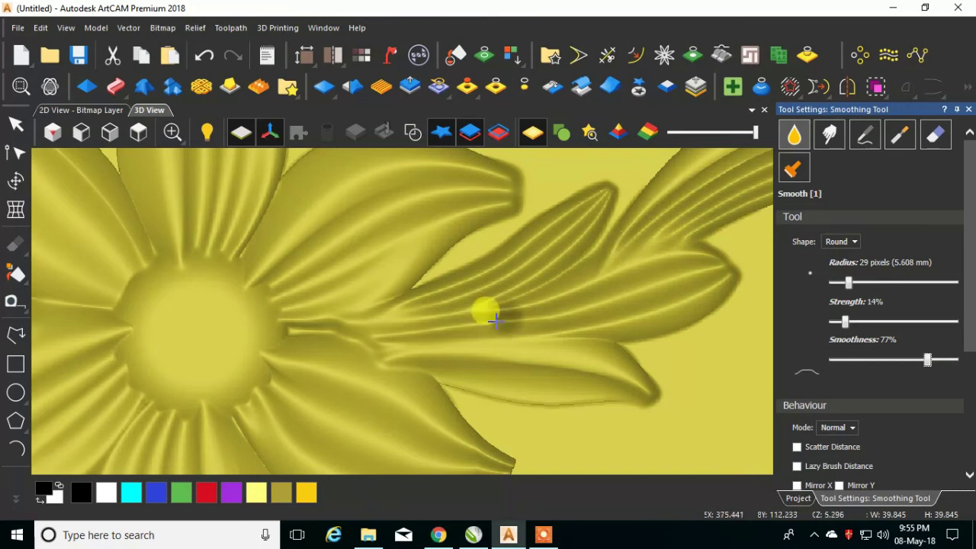
Smooth the edges and tips of the two long outer leaves on the right side.
scroll(228, 286, "down", 5)
scroll(510, 250, "up", 5)
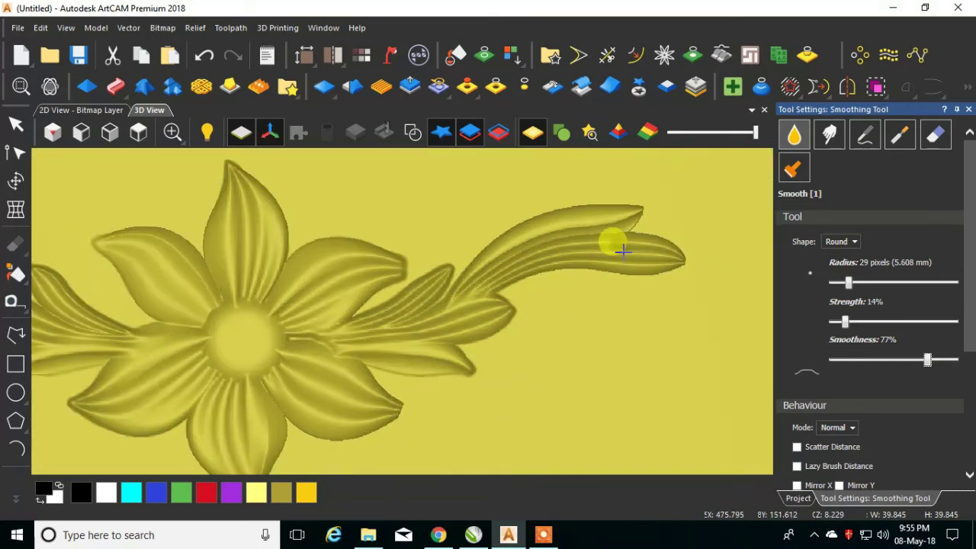
mouse_move(448, 291)
left_mouse_down()
mouse_move(698, 286)
mouse_move(720, 255)
mouse_move(706, 263)
mouse_move(428, 250)
mouse_move(591, 226)
mouse_move(599, 208)
mouse_move(553, 230)
mouse_move(543, 180)
mouse_move(357, 243)
mouse_move(562, 167)
mouse_move(627, 173)
mouse_move(632, 224)
mouse_move(599, 245)
mouse_move(707, 241)
mouse_move(648, 229)
mouse_move(674, 230)
mouse_move(613, 263)
mouse_move(524, 262)
mouse_move(285, 328)
mouse_move(506, 240)
left_mouse_up()
scroll(253, 347, "down", 5)
mouse_move(252, 347)
left_mouse_down()
mouse_move(389, 327)
mouse_move(246, 338)
mouse_move(316, 228)
left_mouse_up()
scroll(516, 259, "down", 2)
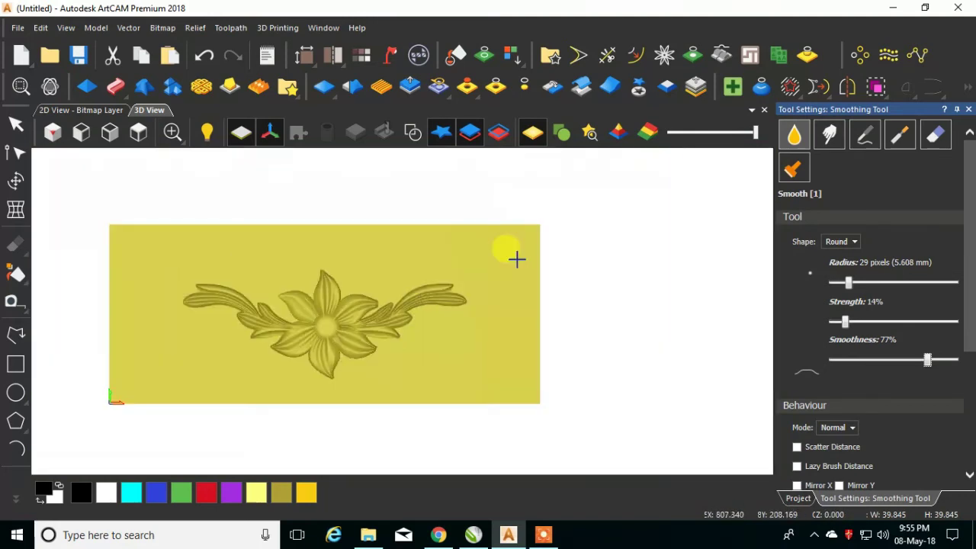
Touch up the smoothing along the lower-left petal from its tip toward the flower centre.
scroll(353, 331, "up", 4)
scroll(413, 331, "down", 2)
scroll(244, 355, "up", 3)
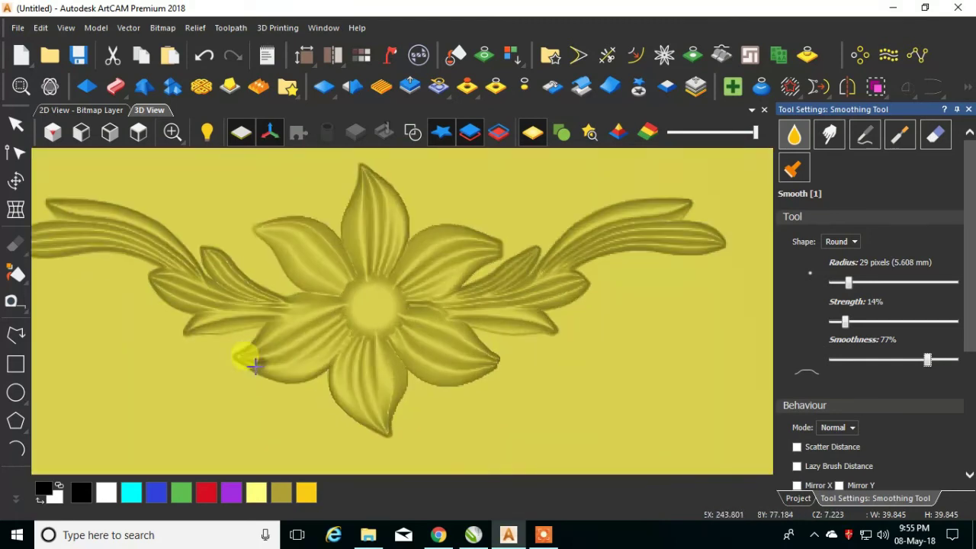
mouse_move(241, 372)
left_mouse_down()
mouse_move(280, 348)
mouse_move(307, 352)
mouse_move(336, 382)
mouse_move(352, 377)
mouse_move(347, 366)
mouse_move(357, 418)
mouse_move(382, 434)
mouse_move(330, 377)
mouse_move(346, 312)
left_mouse_up()
scroll(389, 319, "down", 2)
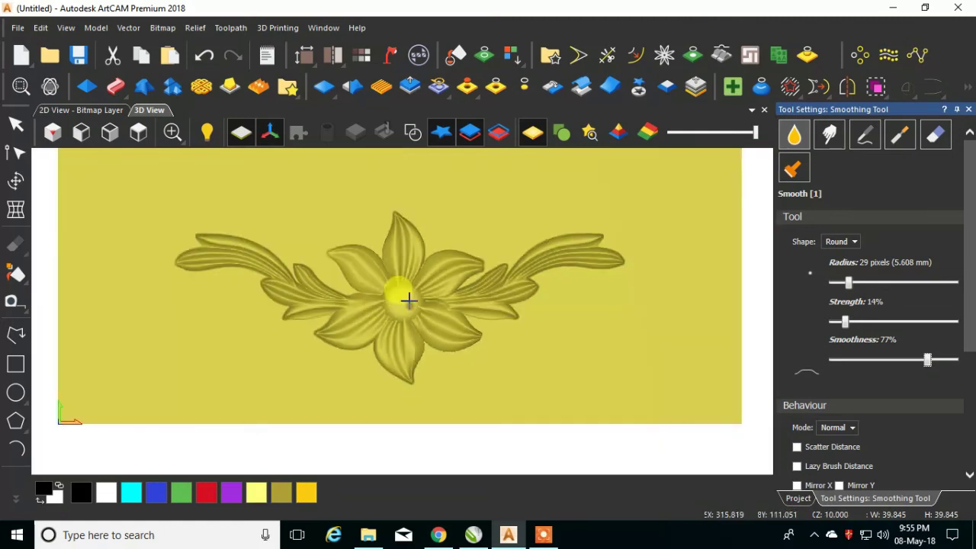
Save the flower relief model under the file name Flower 3D.
scroll(408, 299, "down", 1)
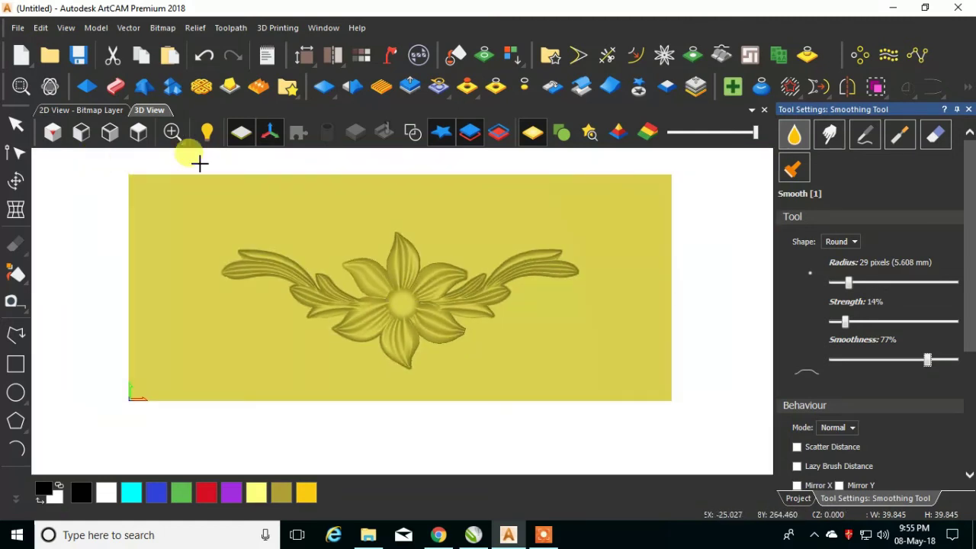
left_click(17, 27)
left_click(53, 174)
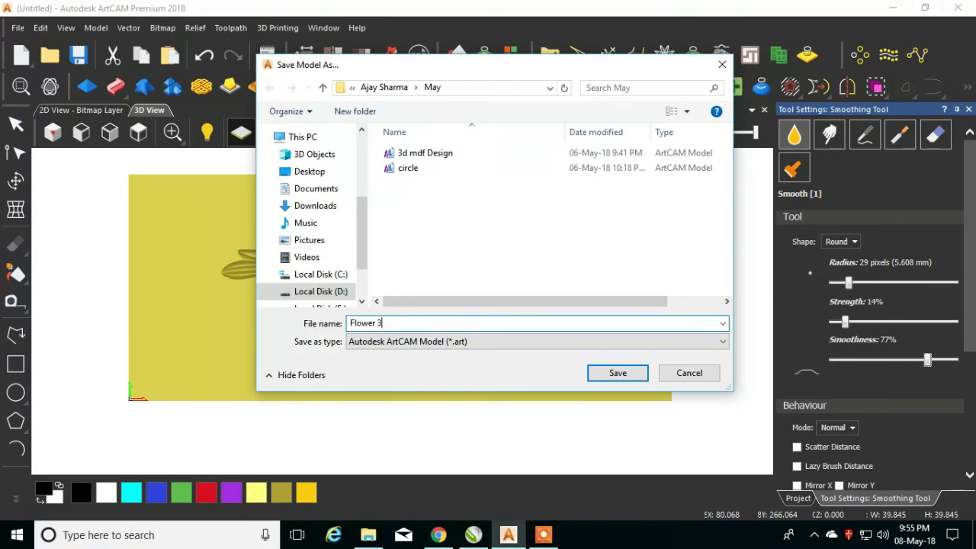
key("Return")
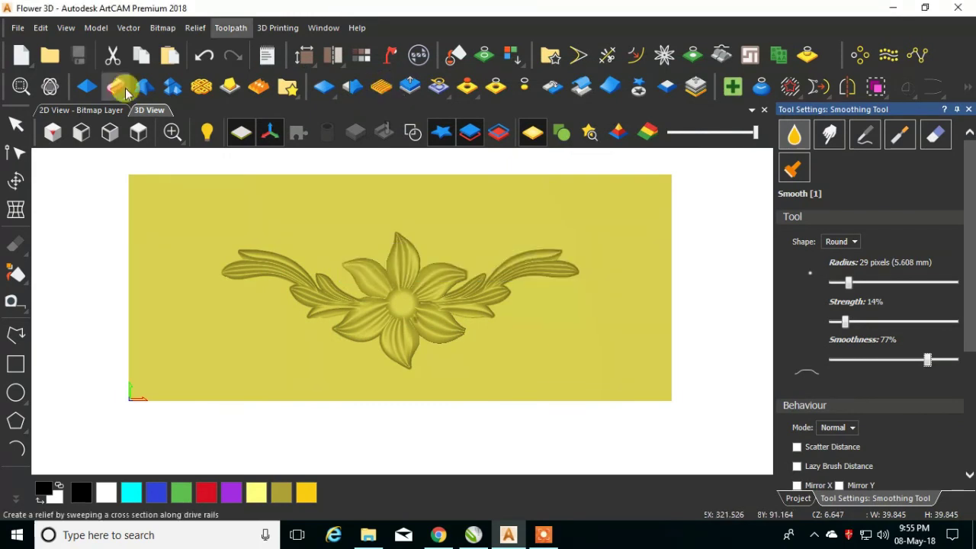
Smooth the whole relief layer with Smooth Relief at 13% strength.
left_click(354, 89)
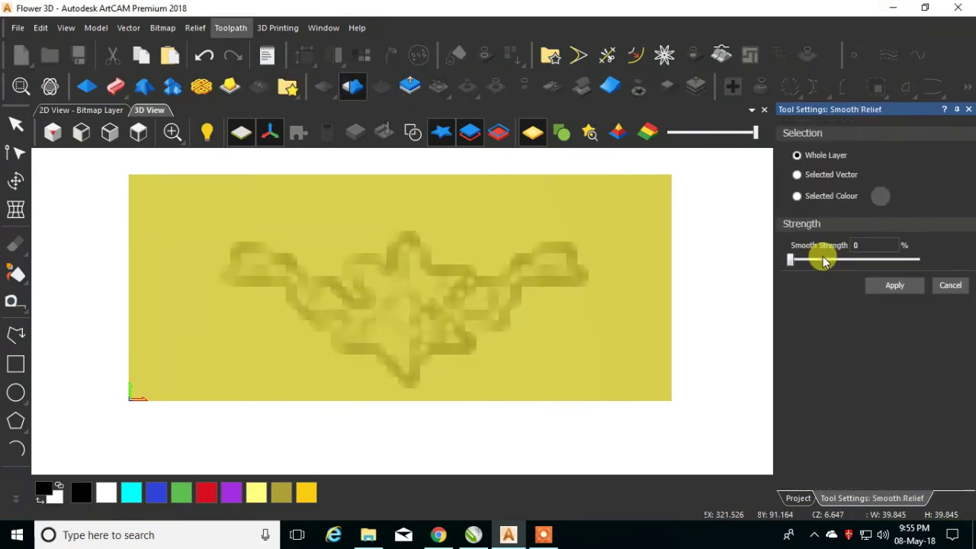
left_click_drag(802, 261, 802, 263)
left_click(892, 286)
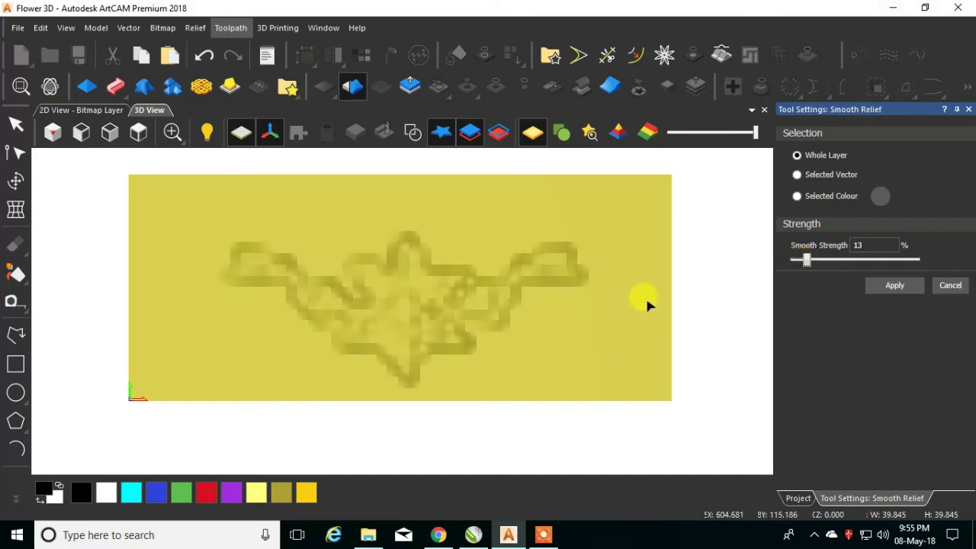
scroll(392, 301, "up", 5)
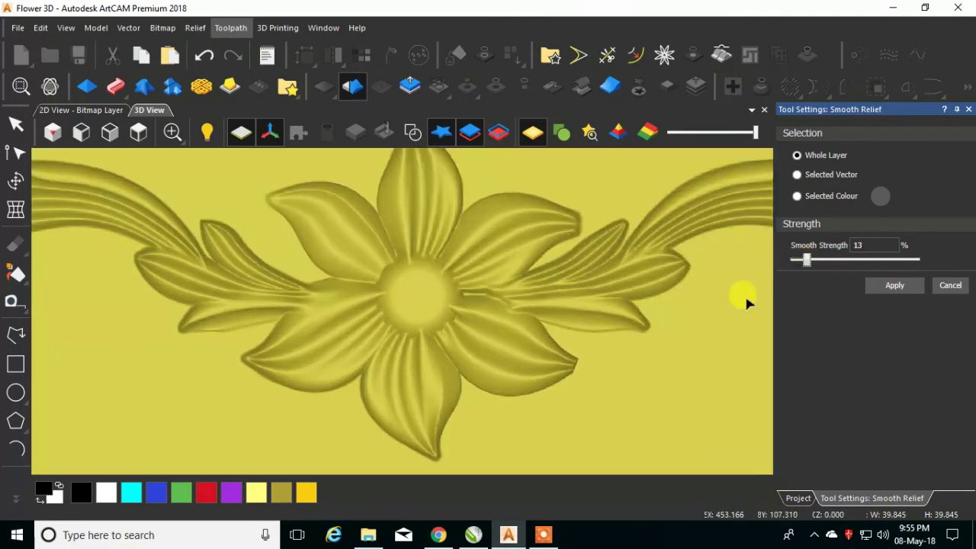
left_click(885, 284)
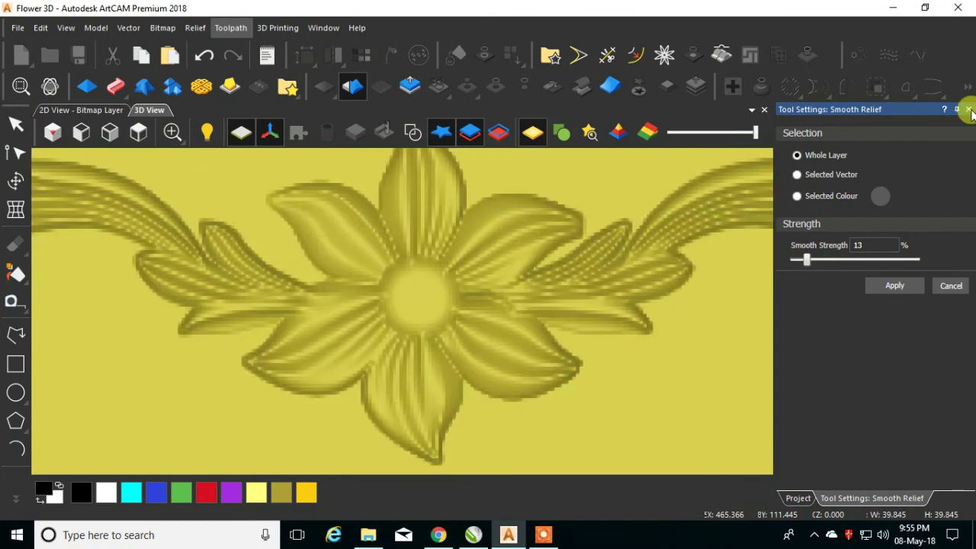
left_click(969, 109)
left_click(962, 109)
Examine the smoothed flower and leaves up close and from several tilted angles as well as from above.
scroll(523, 314, "down", 5)
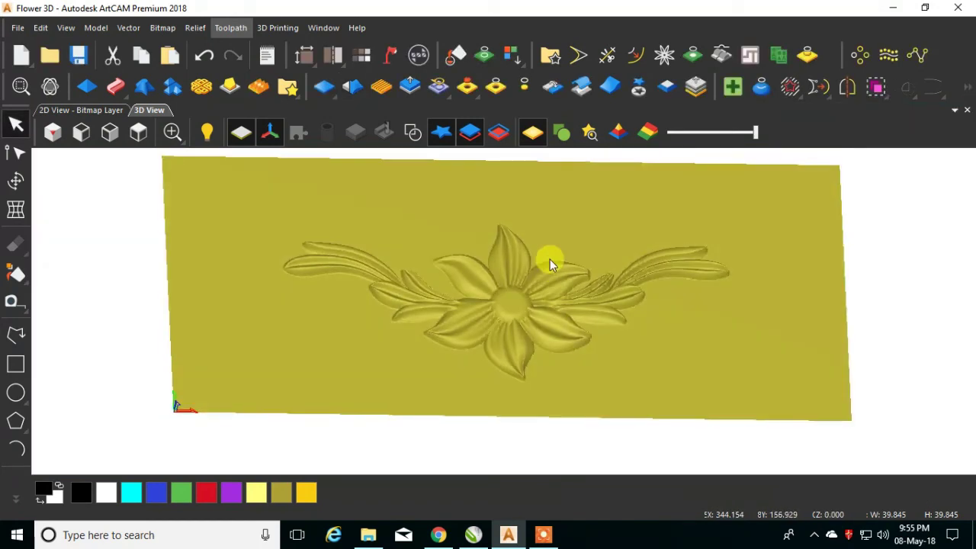
scroll(550, 259, "up", 4)
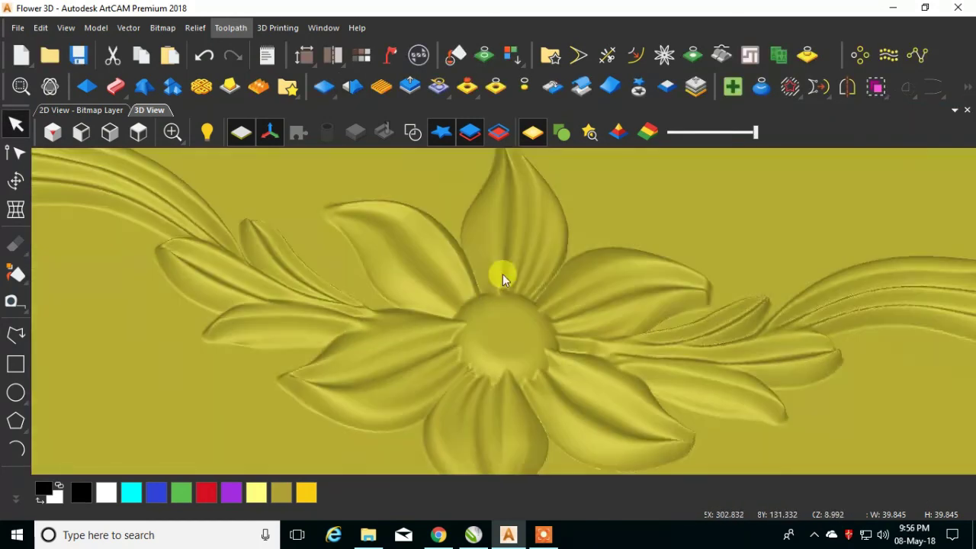
scroll(457, 357, "down", 6)
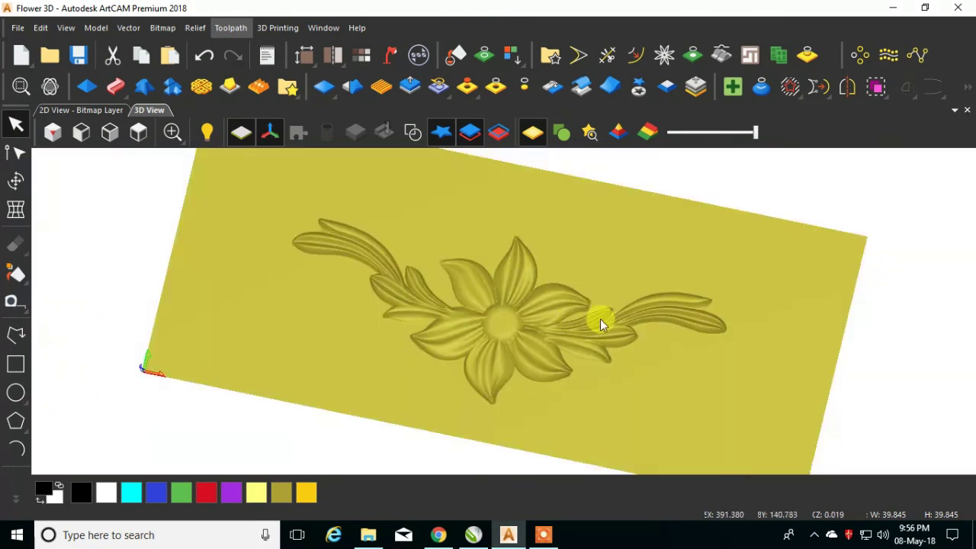
left_click_drag(600, 319, 315, 301)
scroll(347, 225, "up", 2)
scroll(445, 323, "up", 3)
left_click_drag(463, 330, 717, 349)
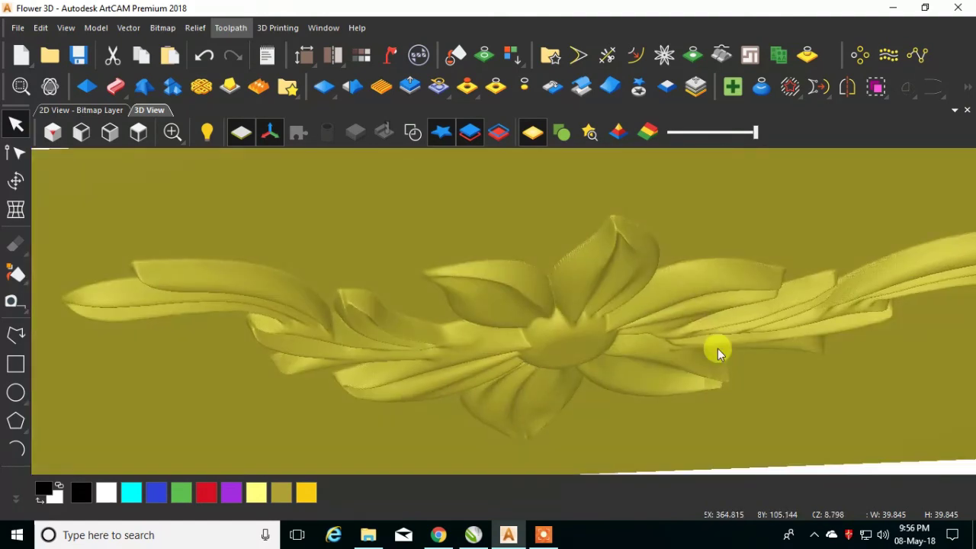
left_click(138, 132)
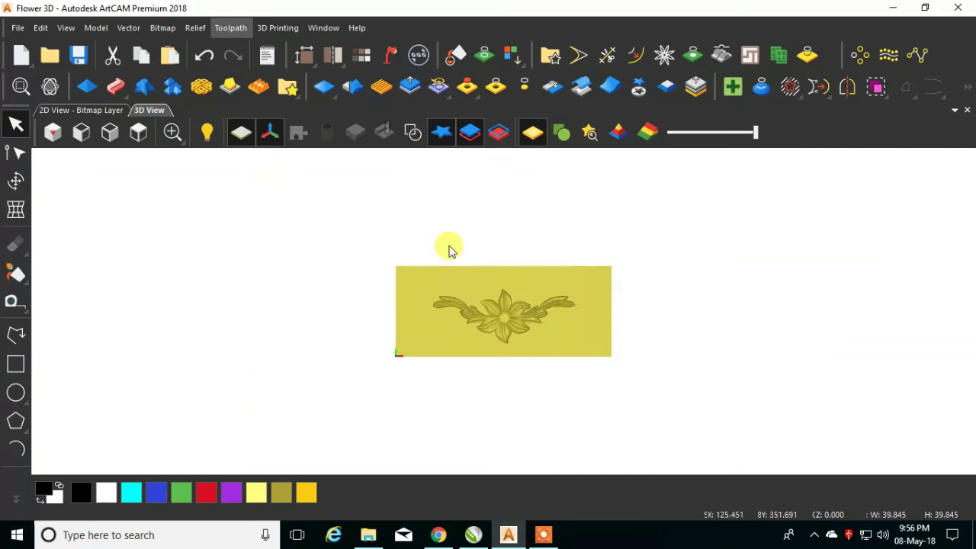
scroll(504, 326, "up", 5)
left_click_drag(546, 338, 669, 120)
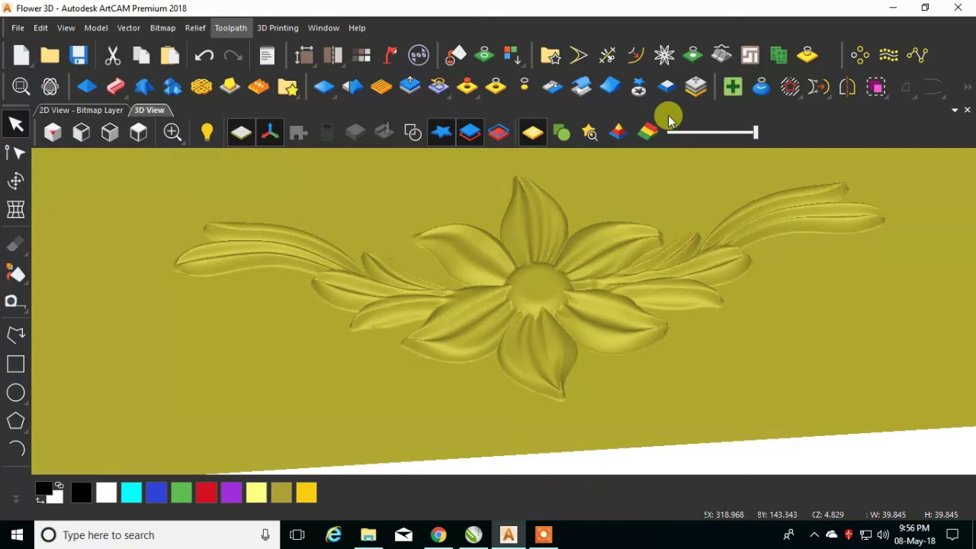
left_click_drag(529, 281, 424, 167)
left_click(146, 141)
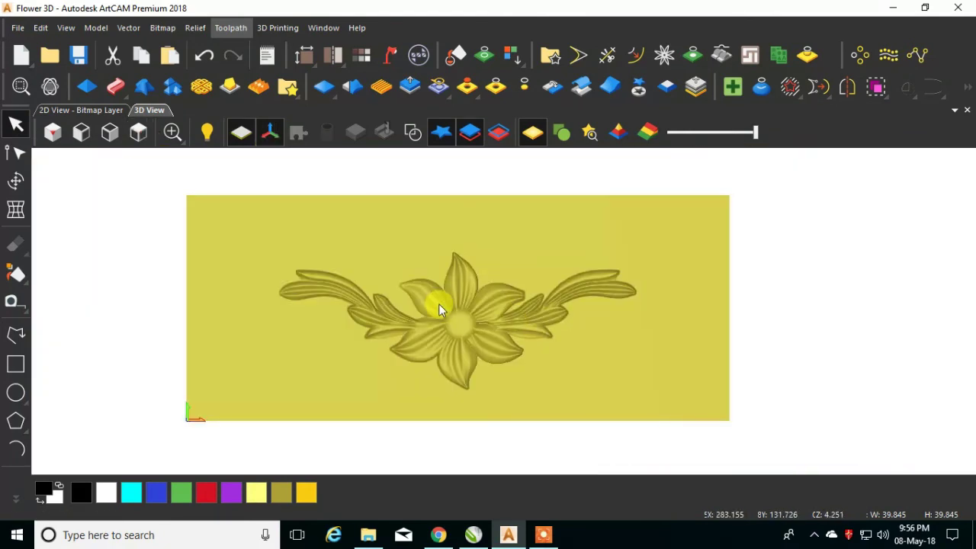
scroll(439, 304, "up", 1)
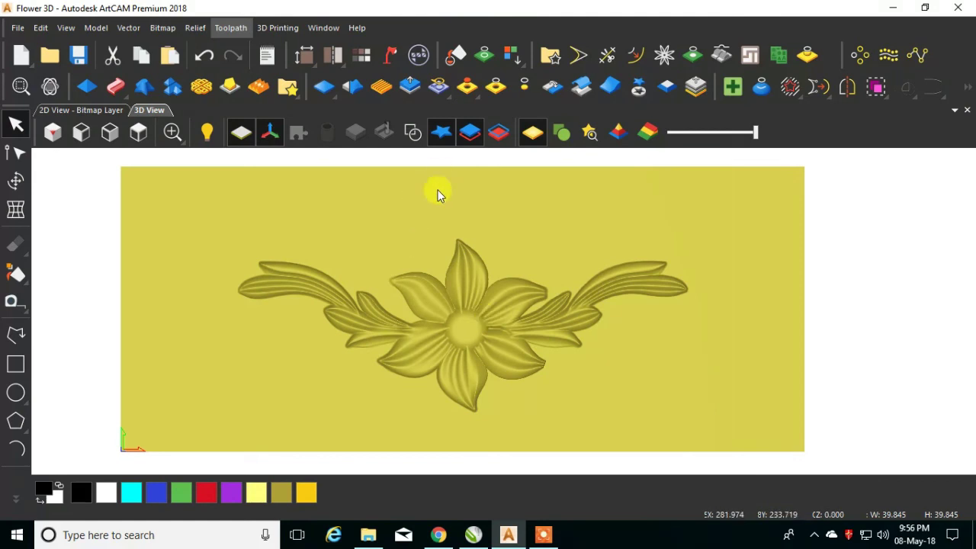
Display the project tree again and bring up the toolpath operations for the model.
left_click(321, 27)
mouse_move(357, 29)
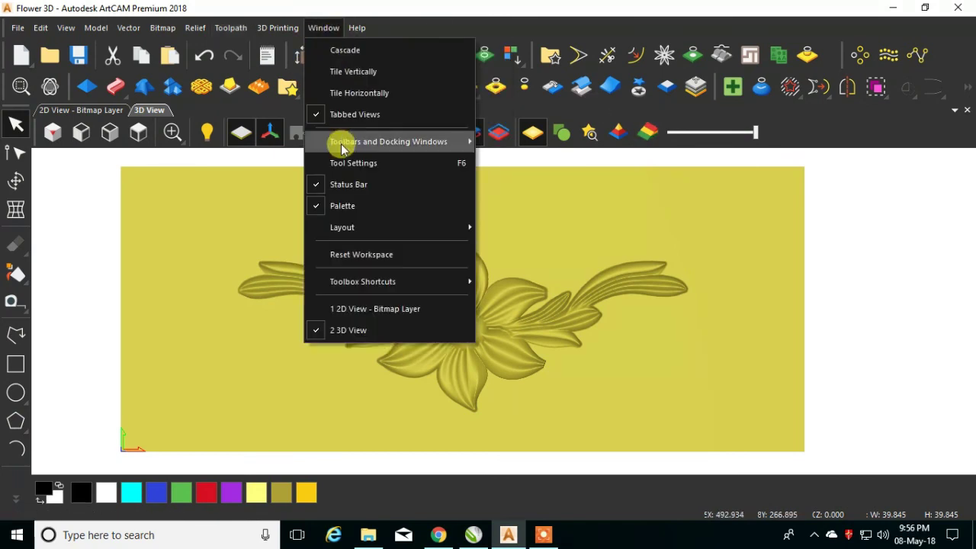
mouse_move(338, 140)
left_click(519, 361)
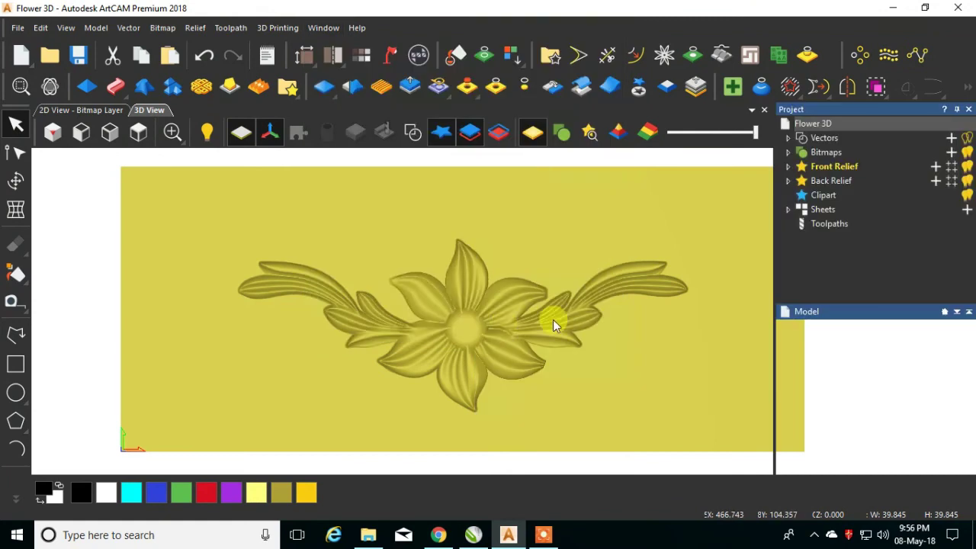
left_click(829, 224)
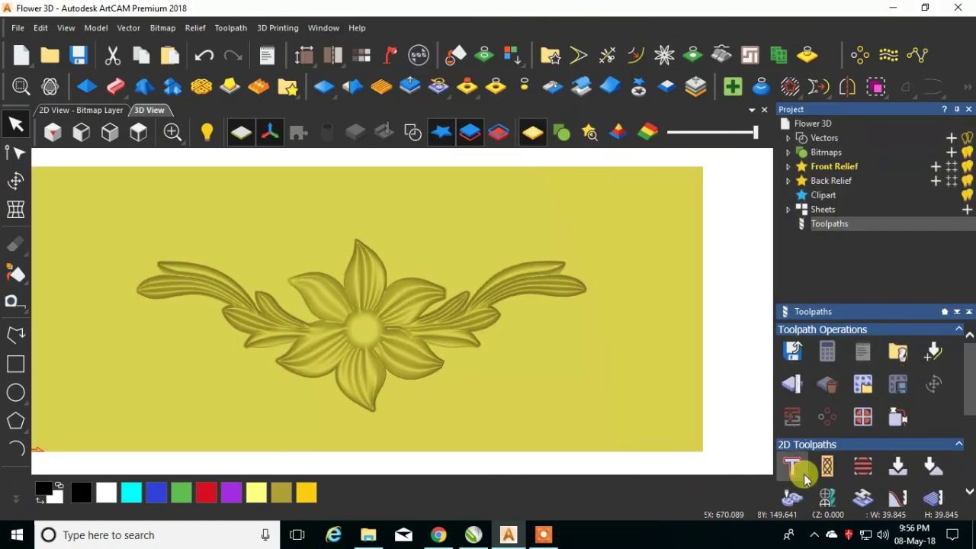
scroll(967, 405, "down", 4)
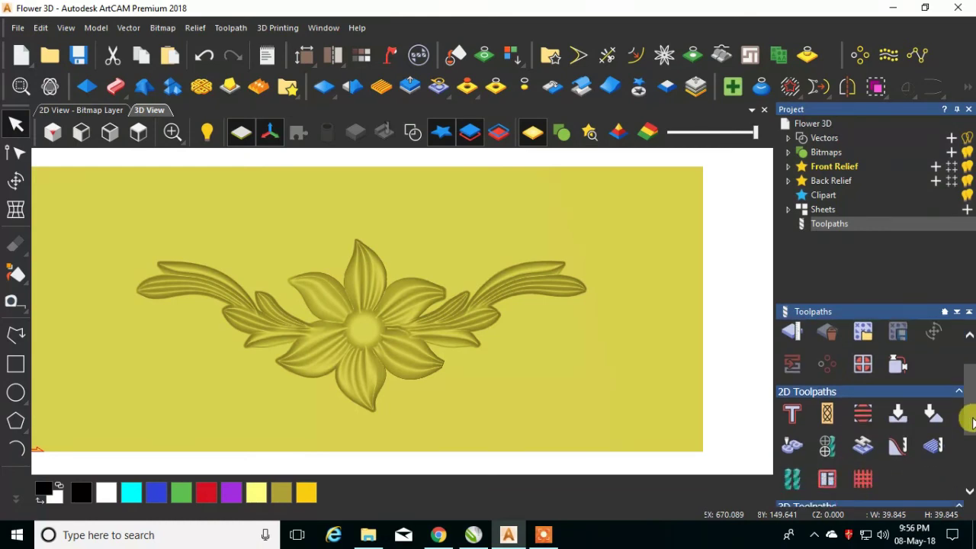
left_click(797, 452)
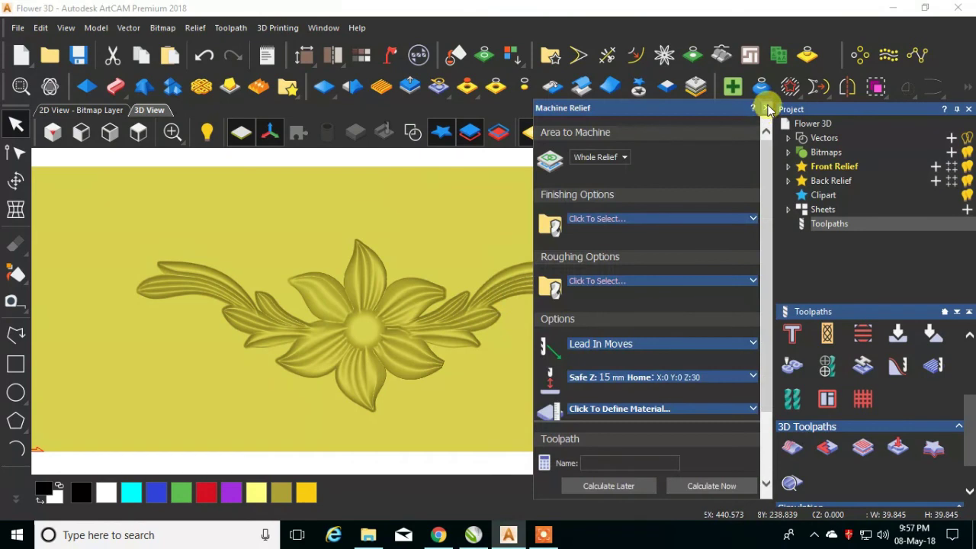
left_click(767, 109)
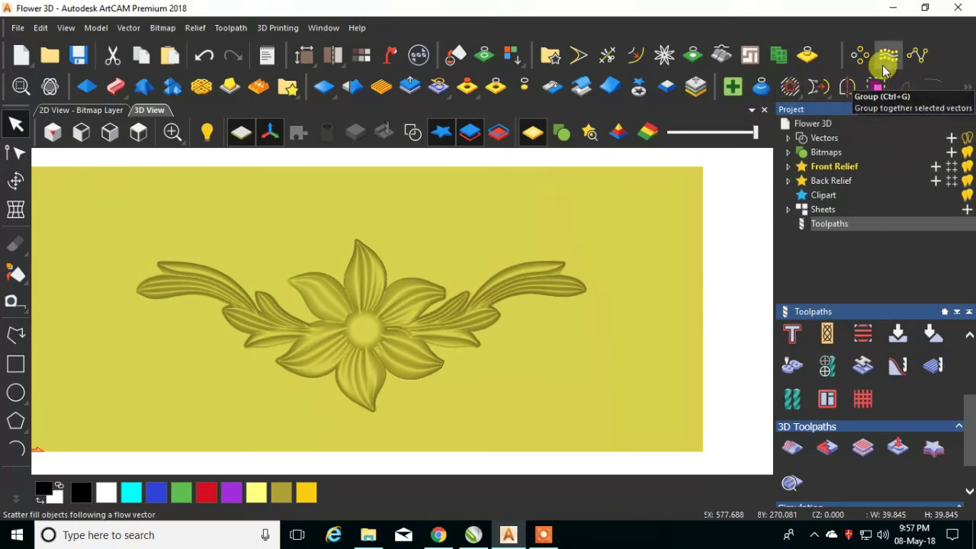
Create a boundary from the composite relief and show the vectors in 3D to check the outline around the petals.
left_click(818, 55)
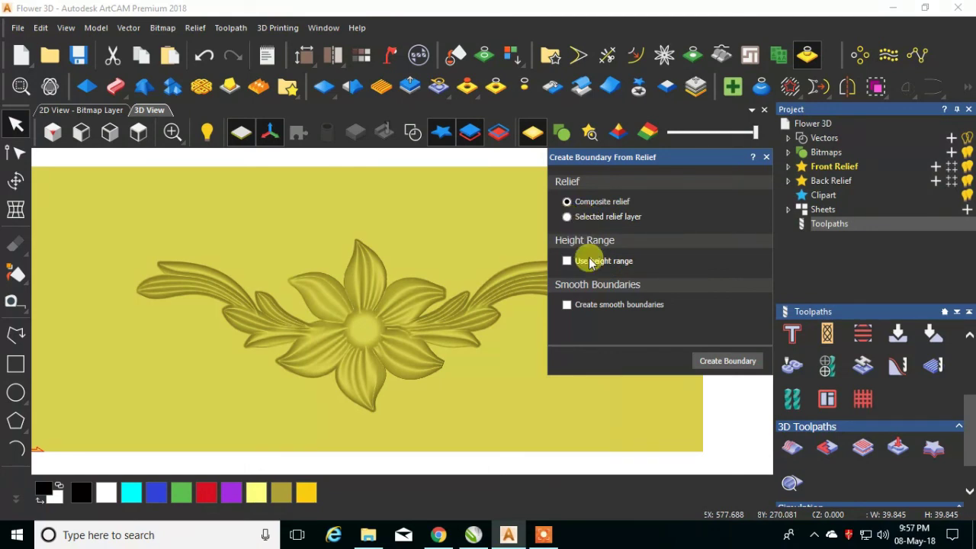
left_click(729, 362)
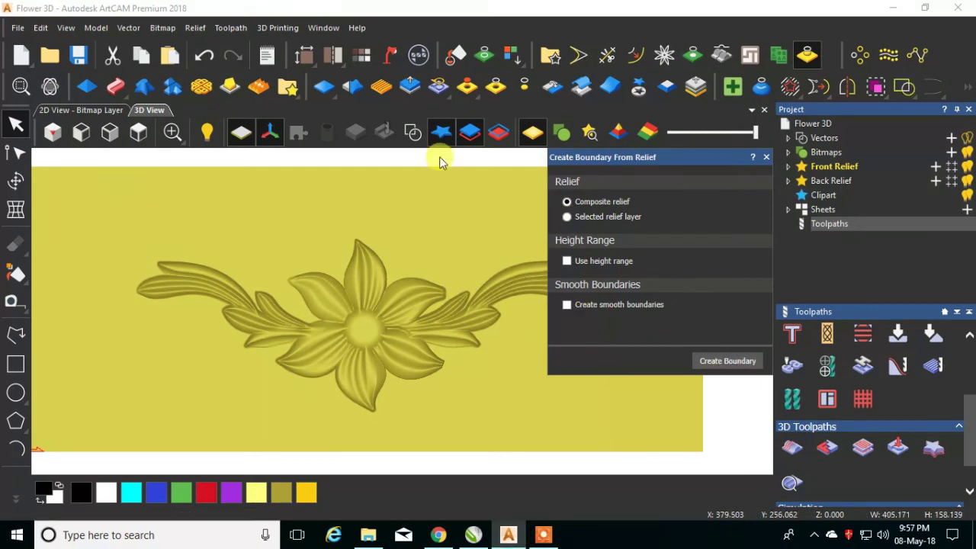
left_click(411, 131)
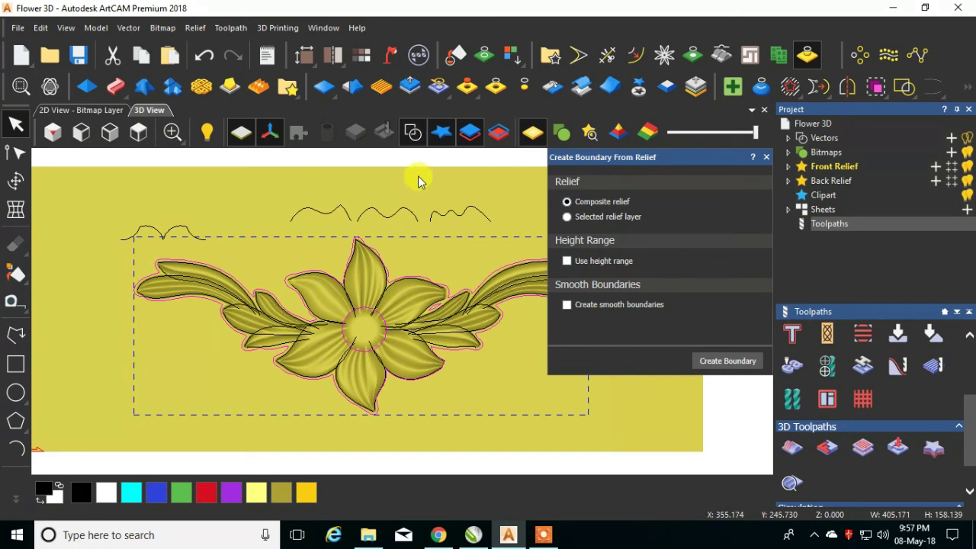
left_click(767, 158)
scroll(354, 236, "up", 5)
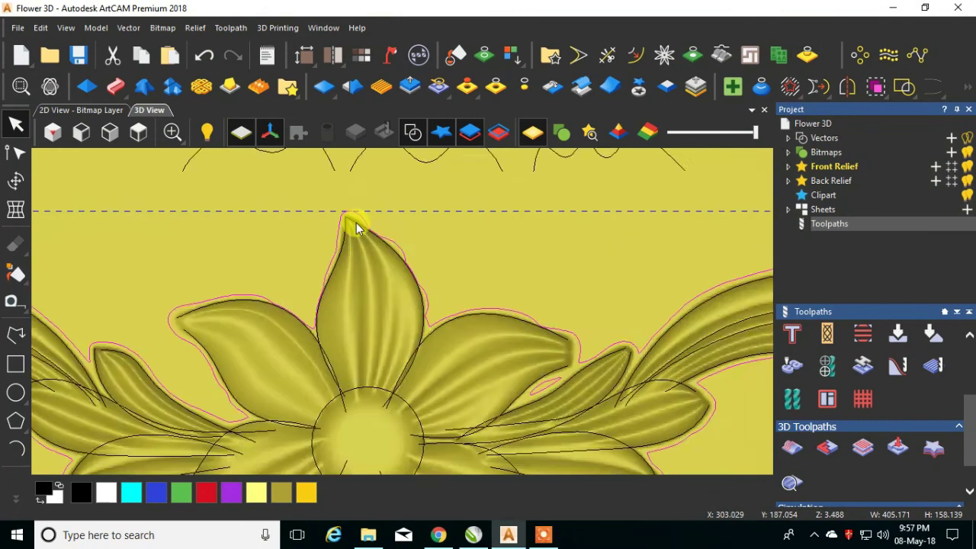
scroll(357, 222, "up", 2)
scroll(480, 189, "down", 3)
scroll(276, 355, "up", 2)
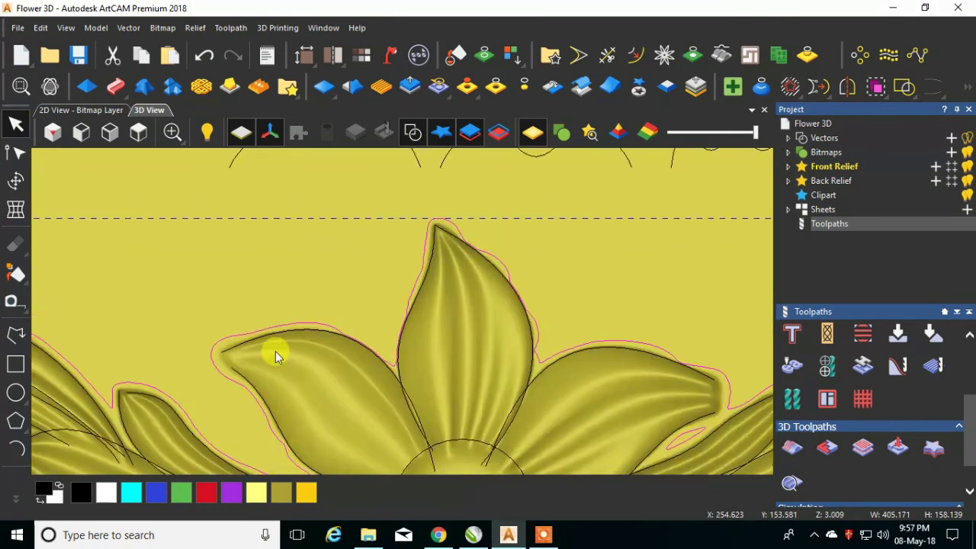
scroll(353, 324, "down", 2)
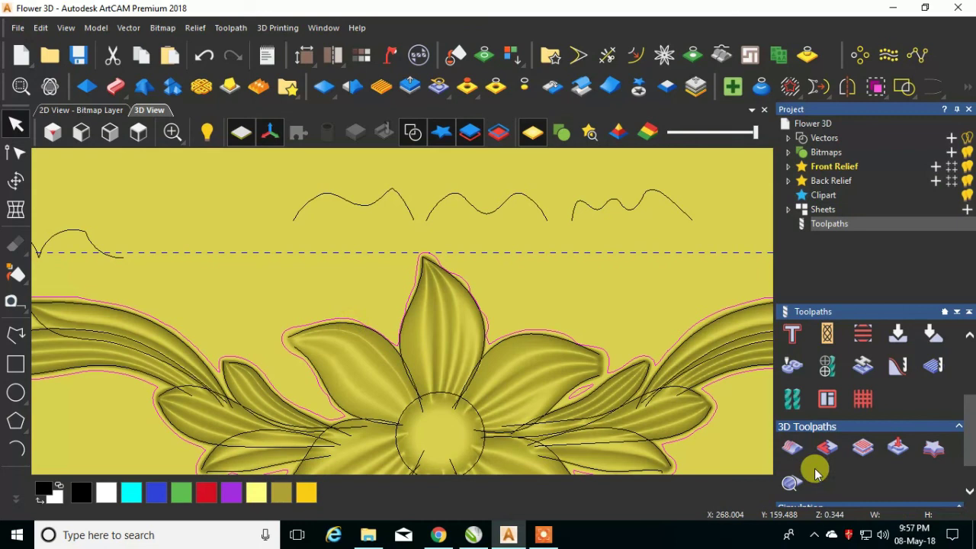
Delete all the vectors in the 2D view and return to the 3D view of the flower.
key("Escape")
scroll(414, 262, "down", 5)
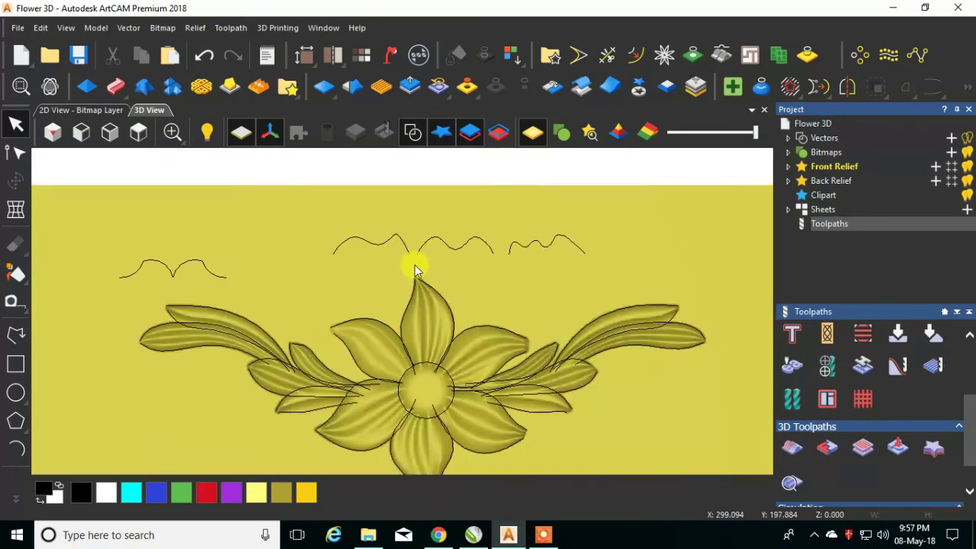
left_click(107, 110)
left_click_drag(179, 166, 709, 464)
key("Delete")
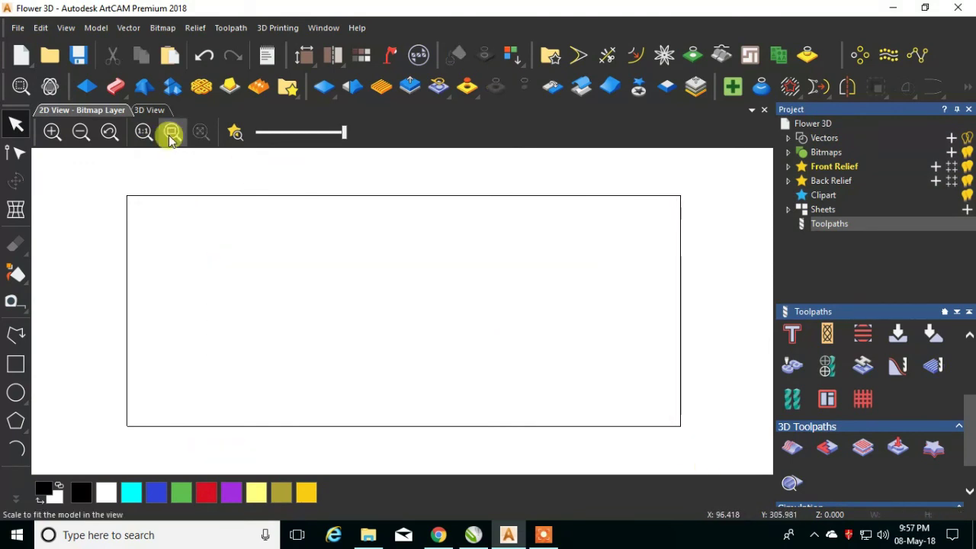
left_click(148, 107)
scroll(415, 350, "up", 4)
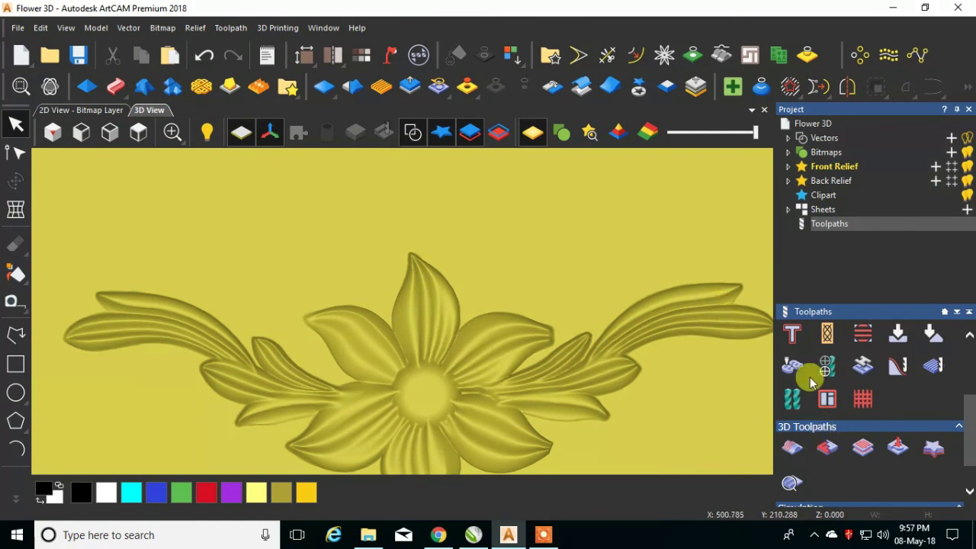
Start a Machine Relief toolpath for the whole relief with the Ball Nose 4mm as the finishing tool.
left_click(788, 449)
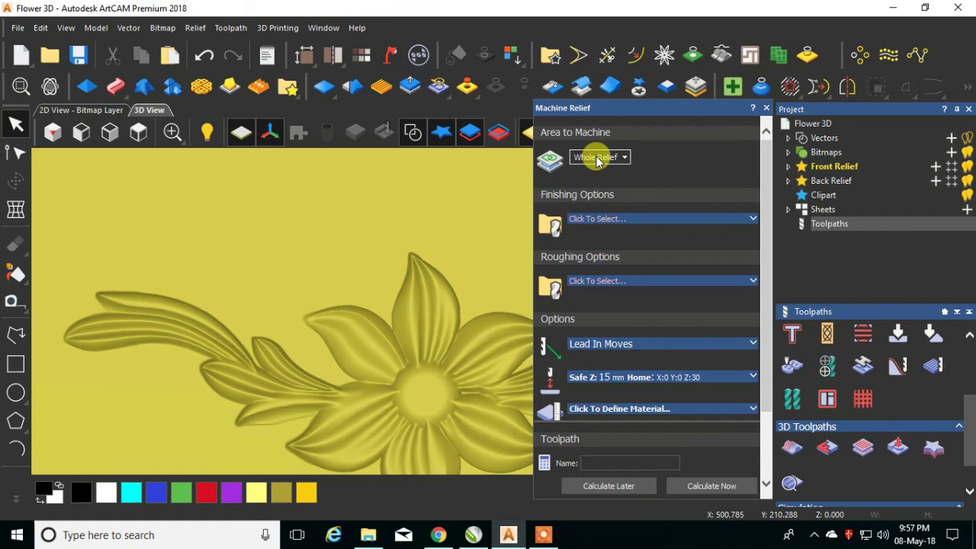
left_click(595, 219)
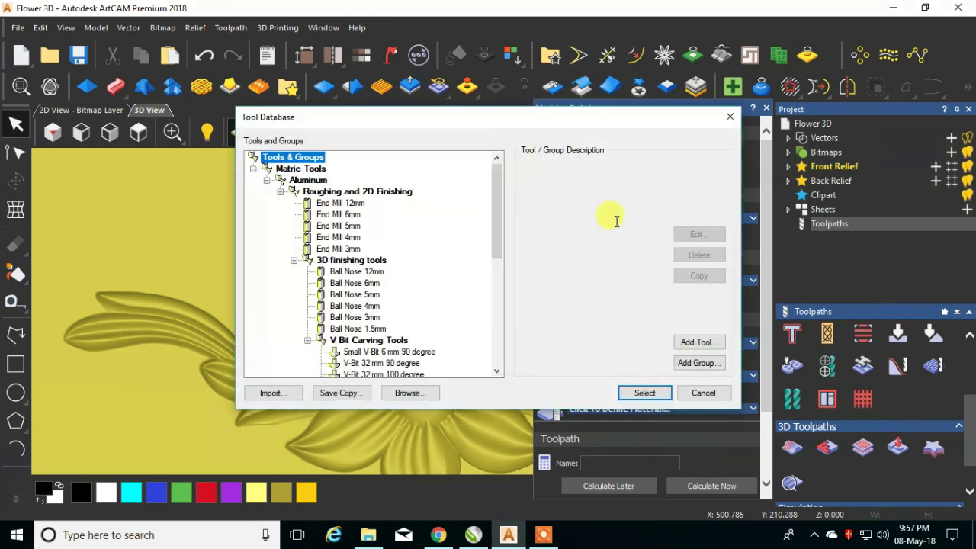
left_click(359, 307)
left_click(644, 392)
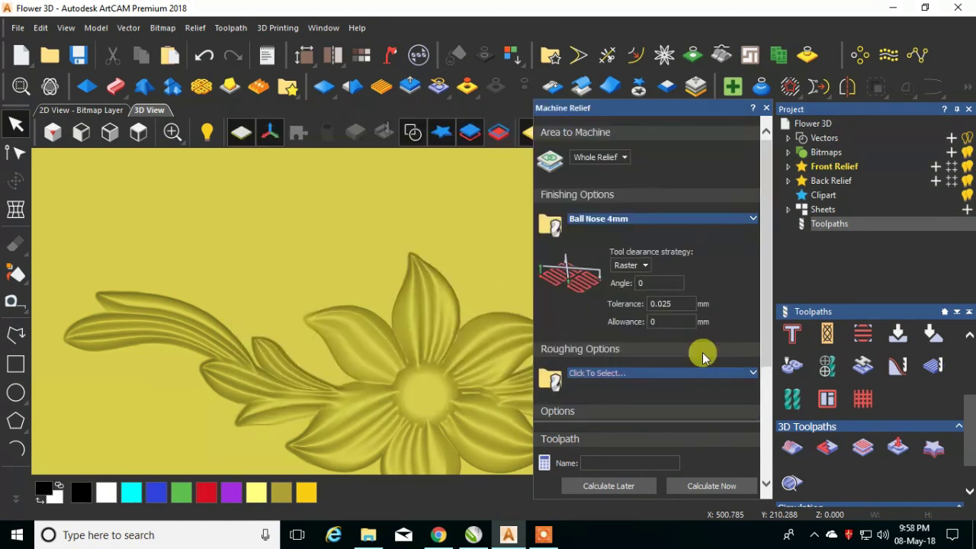
Define the material for the Machine Relief toolpath with a thickness of 15 mm and adjust the model's top offset.
left_click_drag(768, 298, 771, 399)
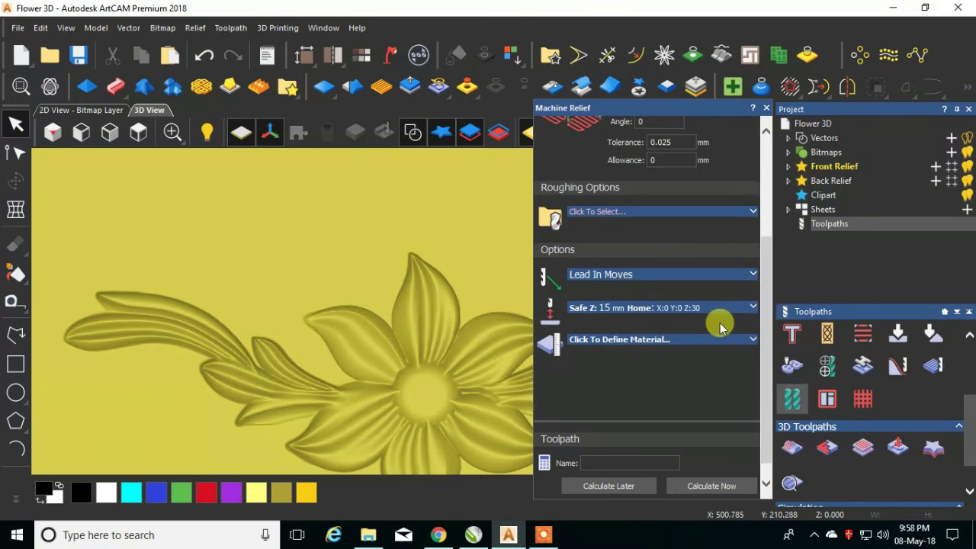
left_click(642, 340)
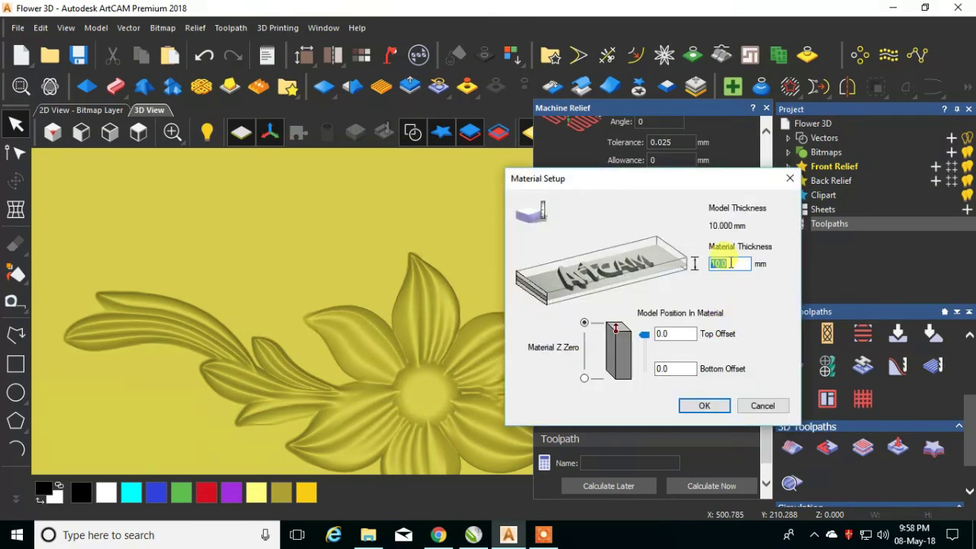
type("15")
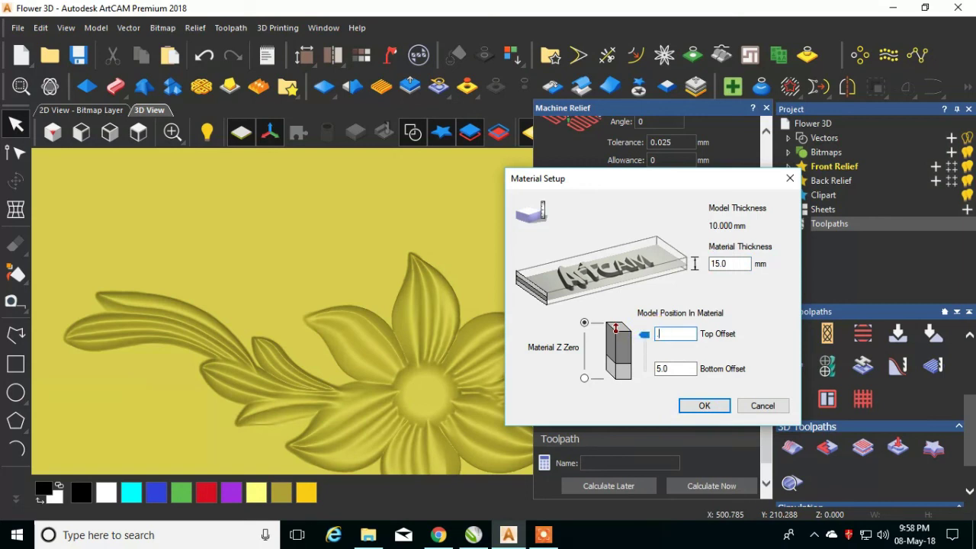
left_click(714, 409)
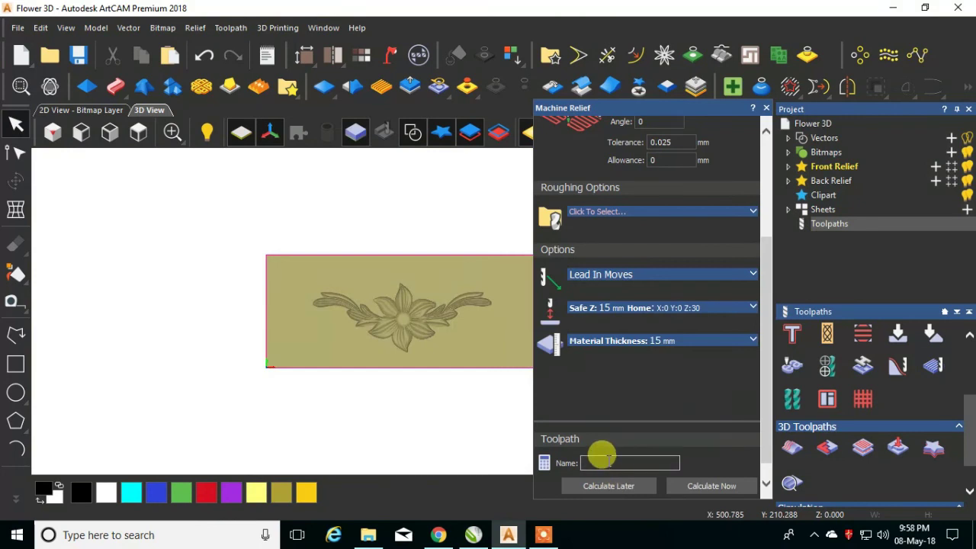
Name the Machine Relief toolpath 12, calculate it immediately and close its settings.
type("12")
left_click(693, 489)
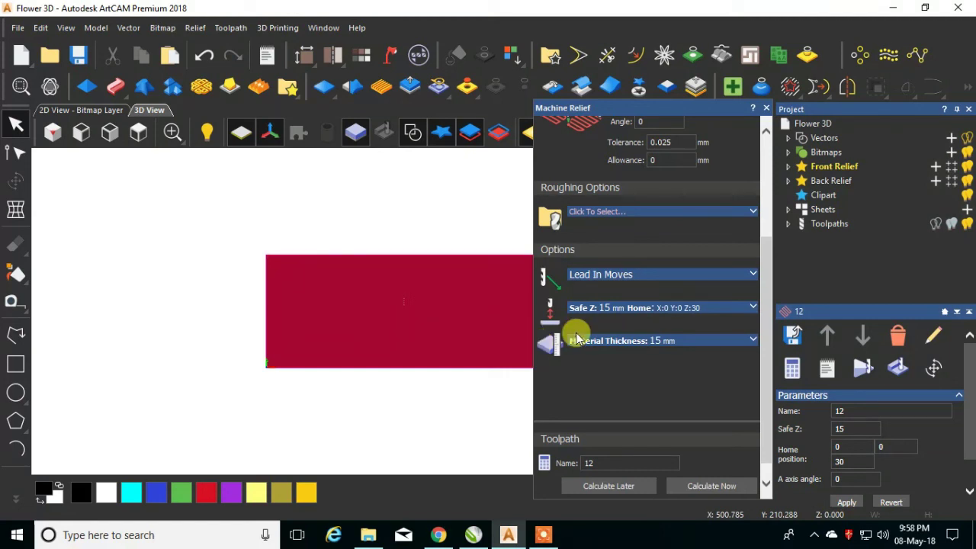
left_click(765, 108)
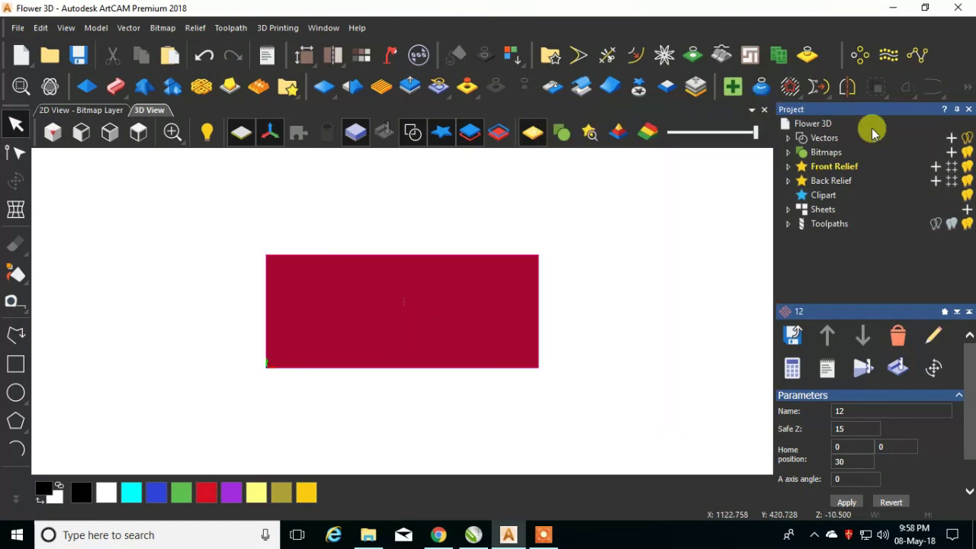
Close the project tree and display it again.
left_click(969, 109)
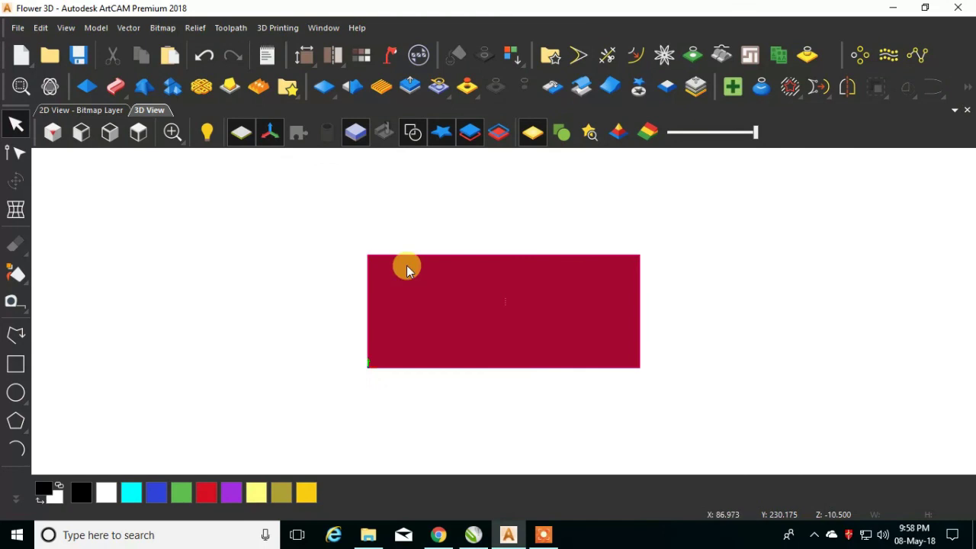
left_click(324, 27)
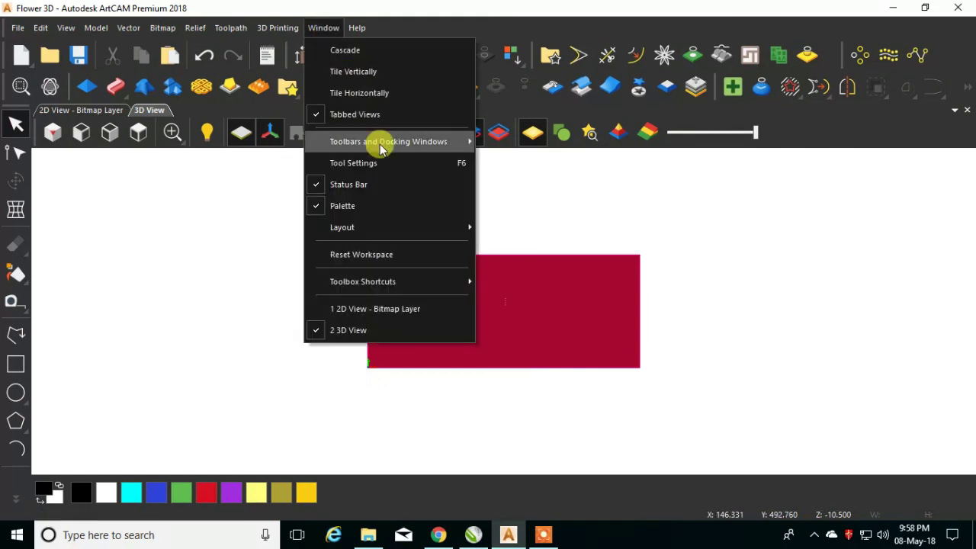
mouse_move(446, 142)
left_click(500, 360)
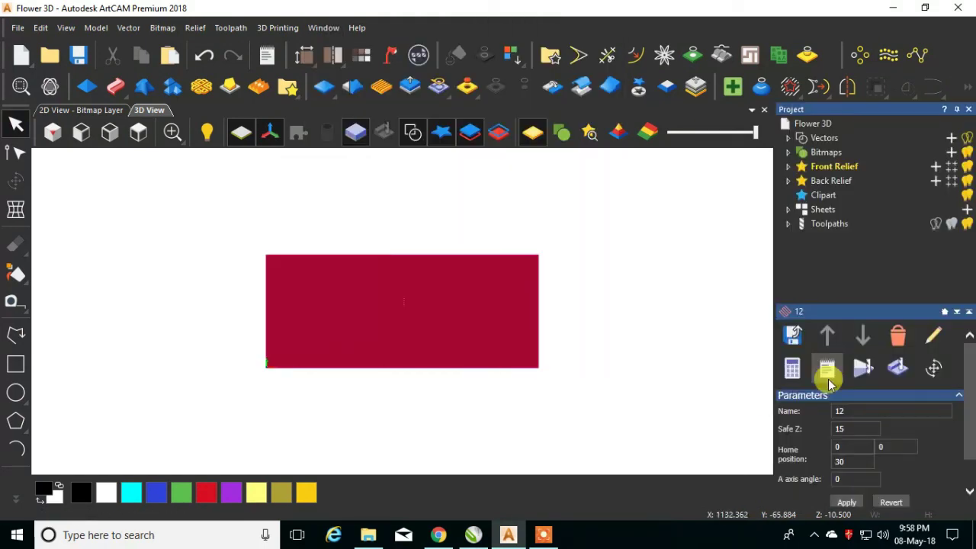
Simulate toolpath 12, start an isometric view, play the simulation at the highest speed and examine the carved flower and leaves.
left_click(864, 369)
left_click(548, 389)
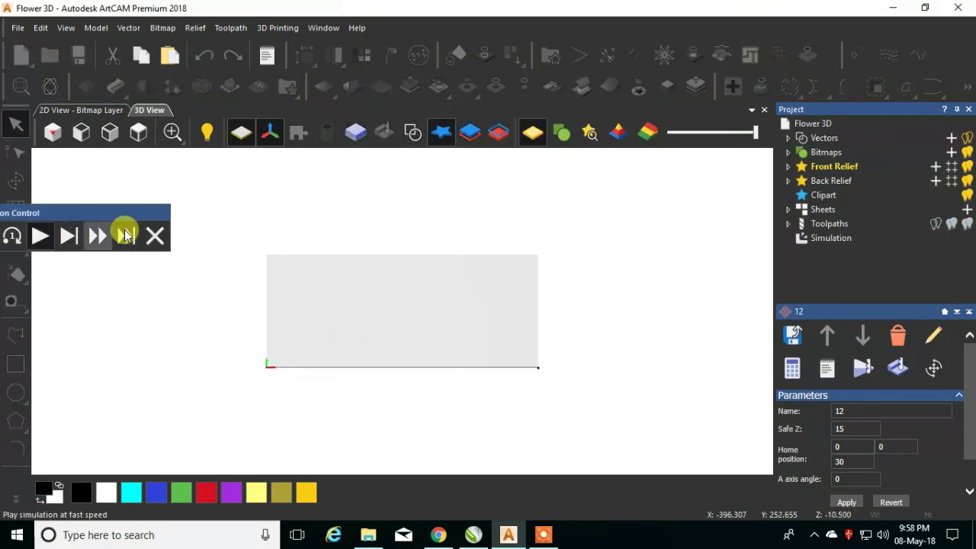
left_click(53, 132)
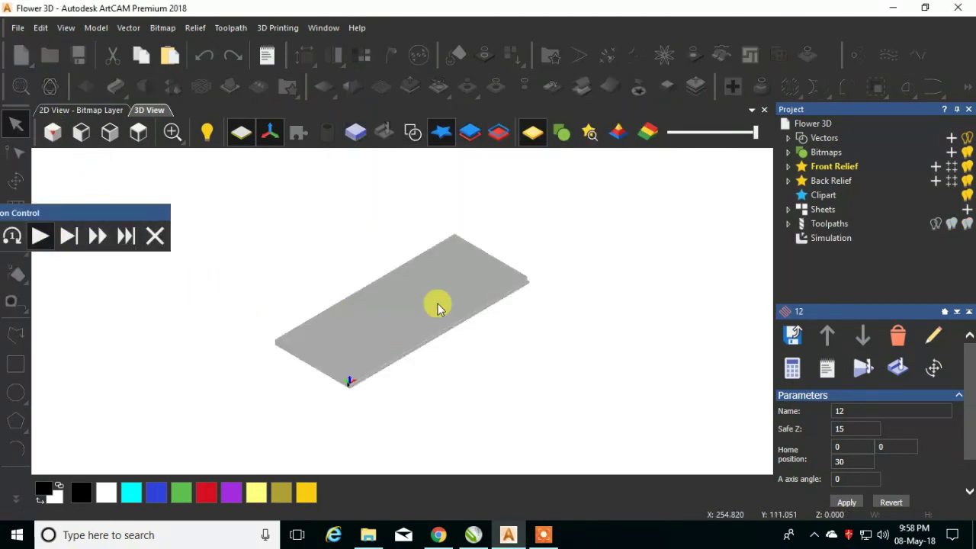
scroll(438, 303, "up", 2)
scroll(365, 329, "up", 1)
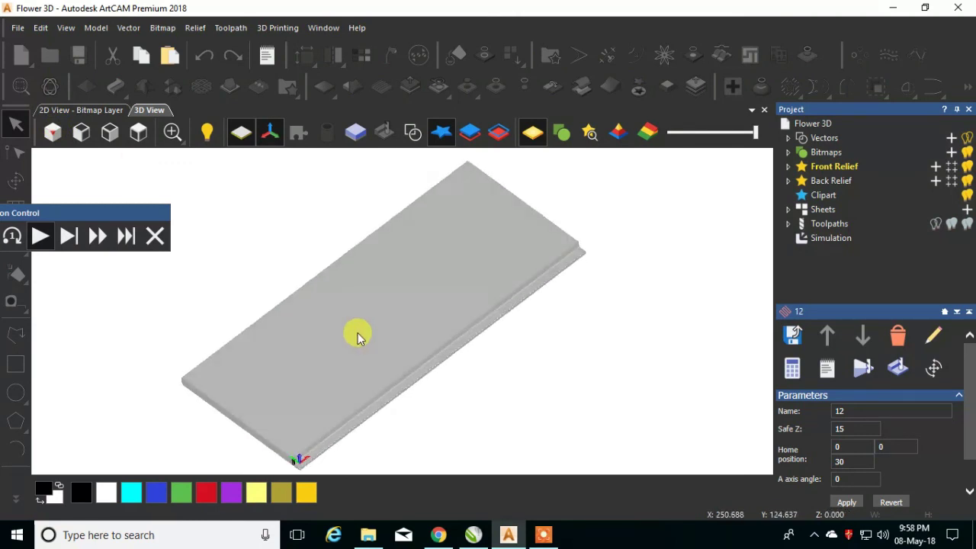
scroll(362, 382, "up", 3)
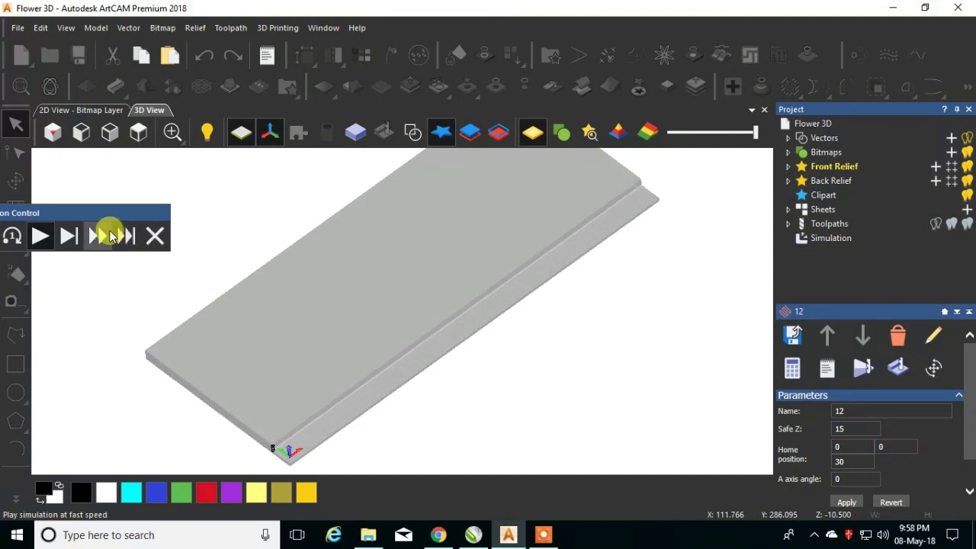
left_click(122, 236)
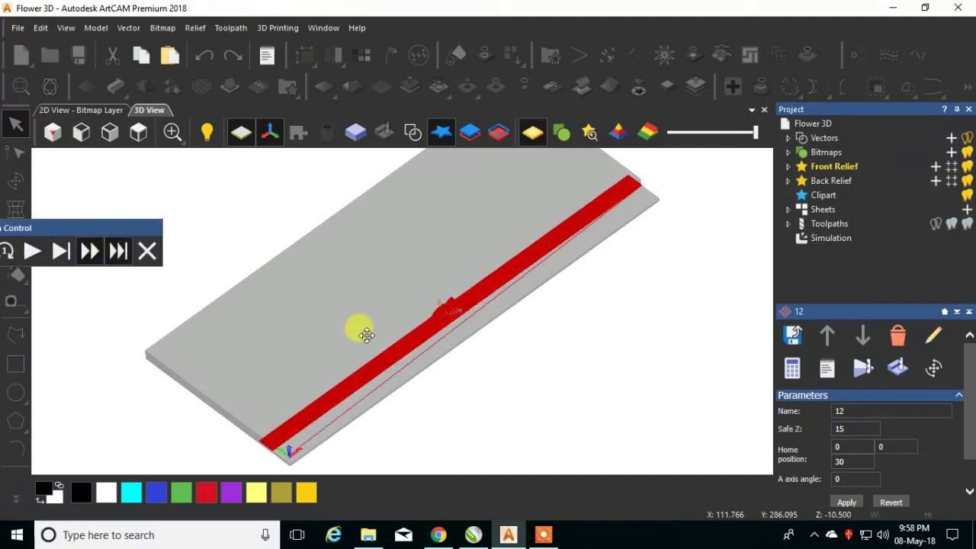
left_click_drag(403, 304, 425, 310)
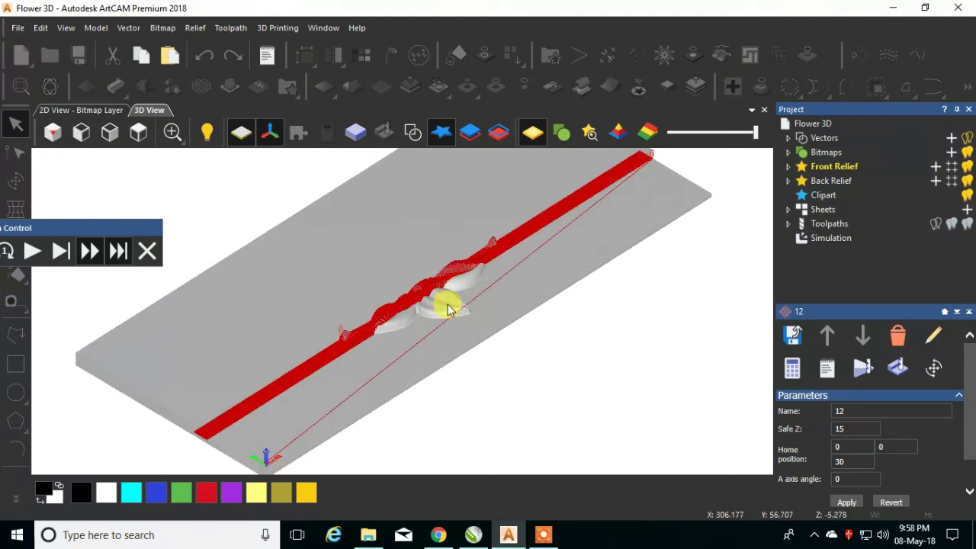
scroll(447, 307, "up", 5)
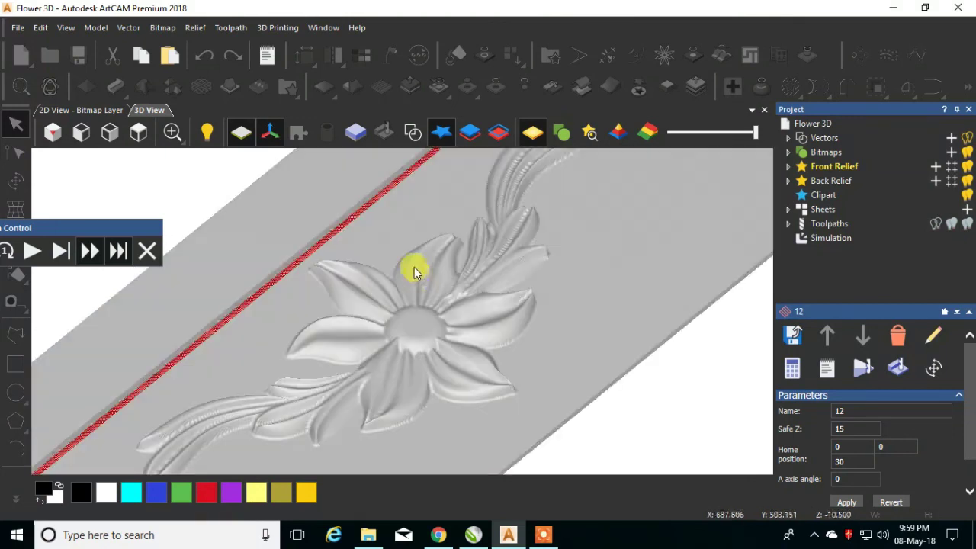
left_click_drag(414, 257, 405, 288)
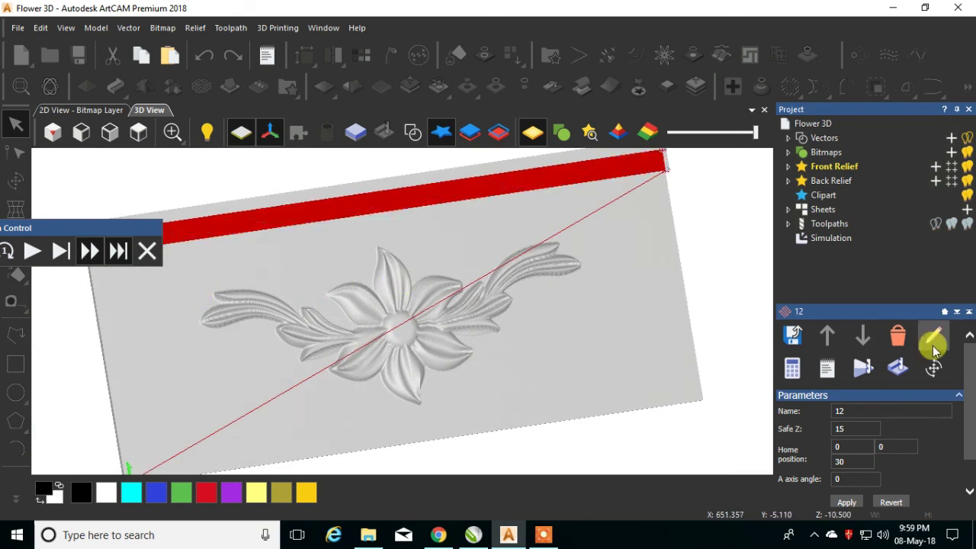
End the simulation playback and delete the simulation to return to the flower relief.
left_click(833, 242)
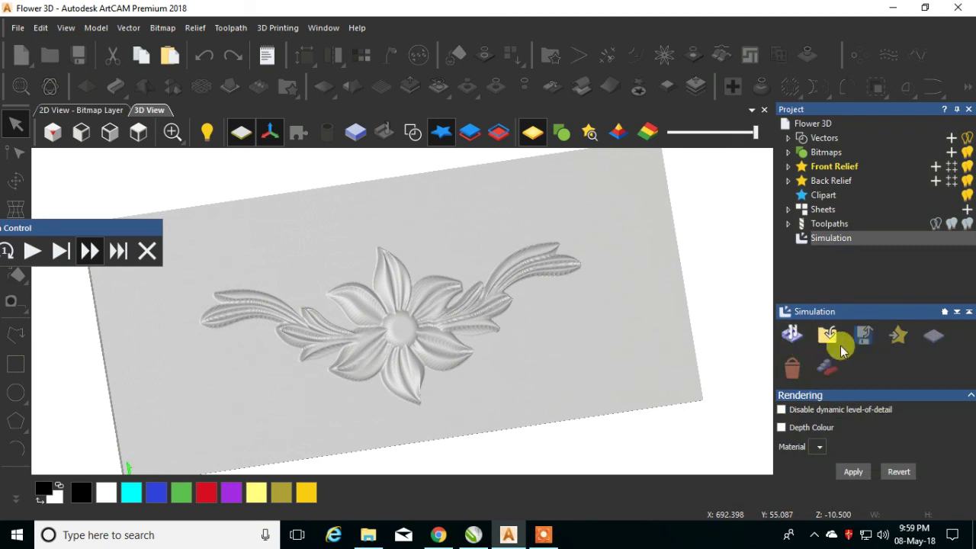
left_click(148, 251)
left_click(786, 373)
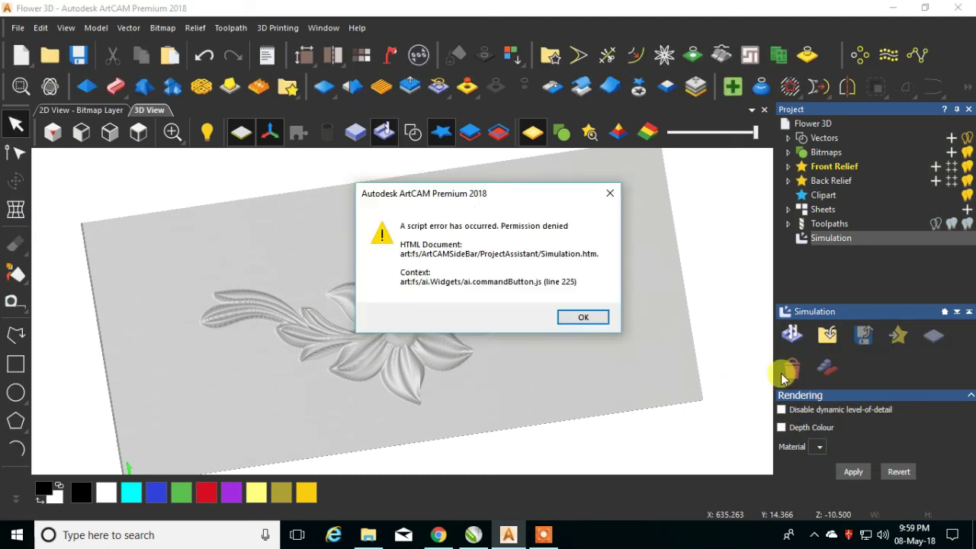
left_click(584, 319)
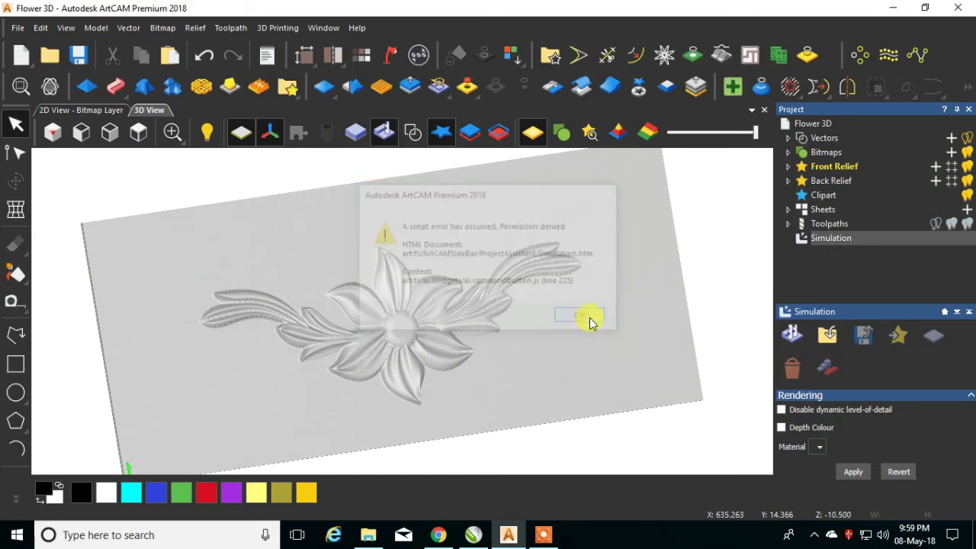
left_click(801, 365)
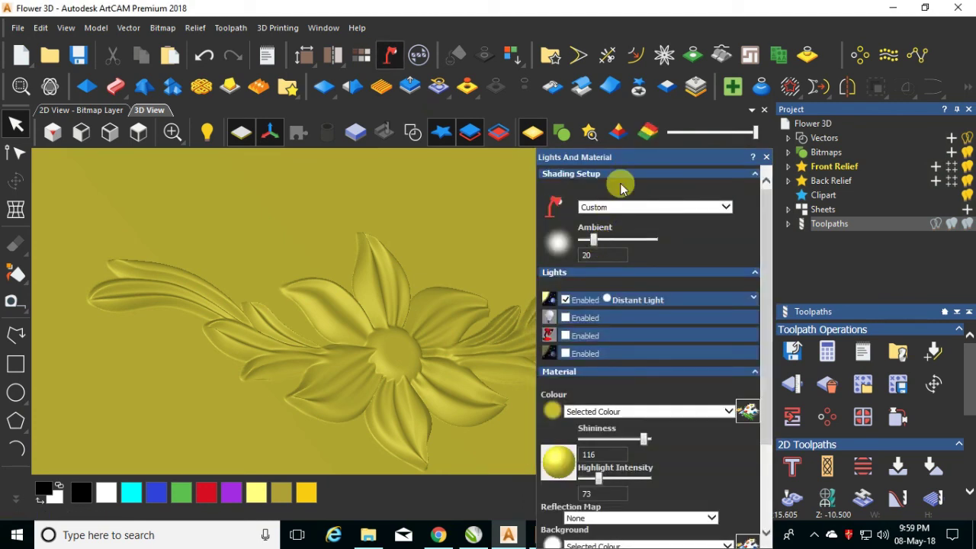
Apply the Rose Gold shading setup to the relief in the Lights and Material settings.
left_click_drag(625, 163, 638, 131)
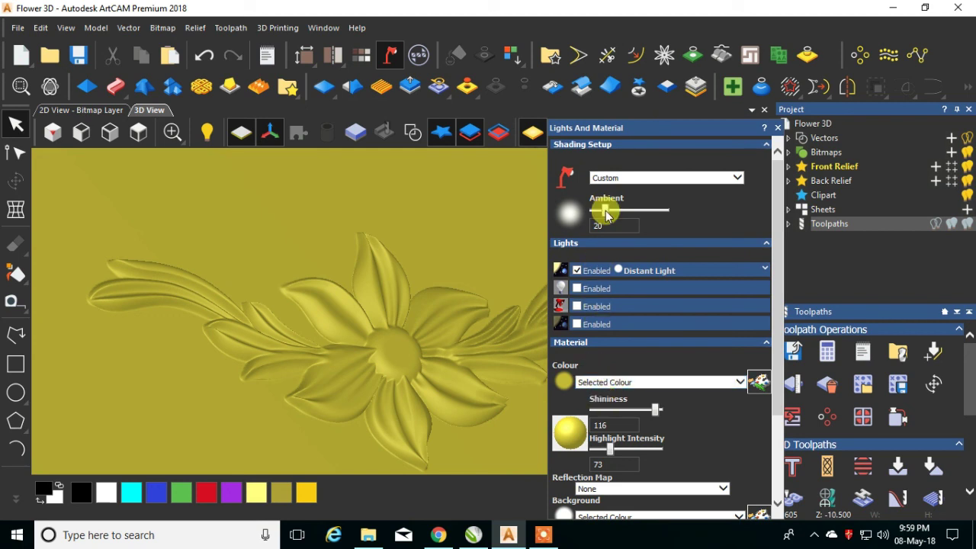
left_click(616, 178)
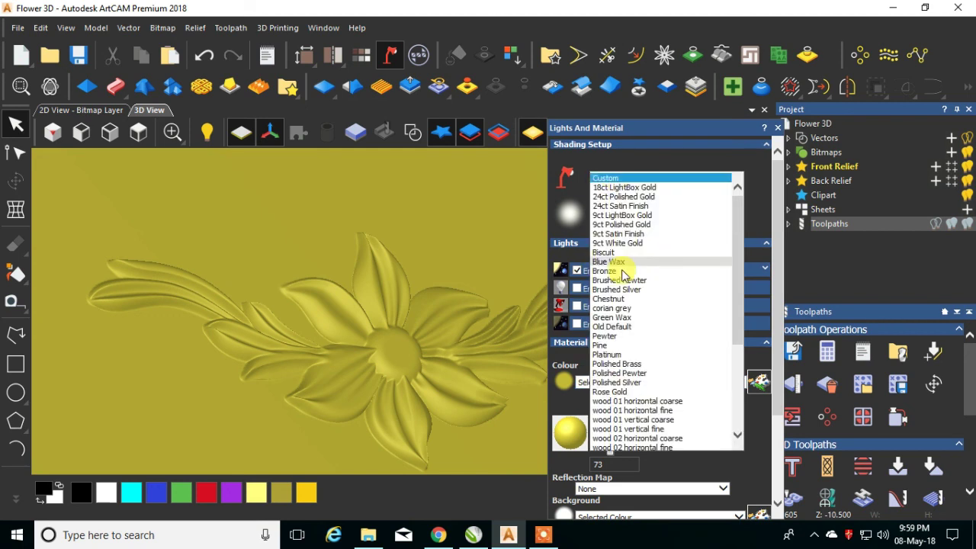
left_click(603, 392)
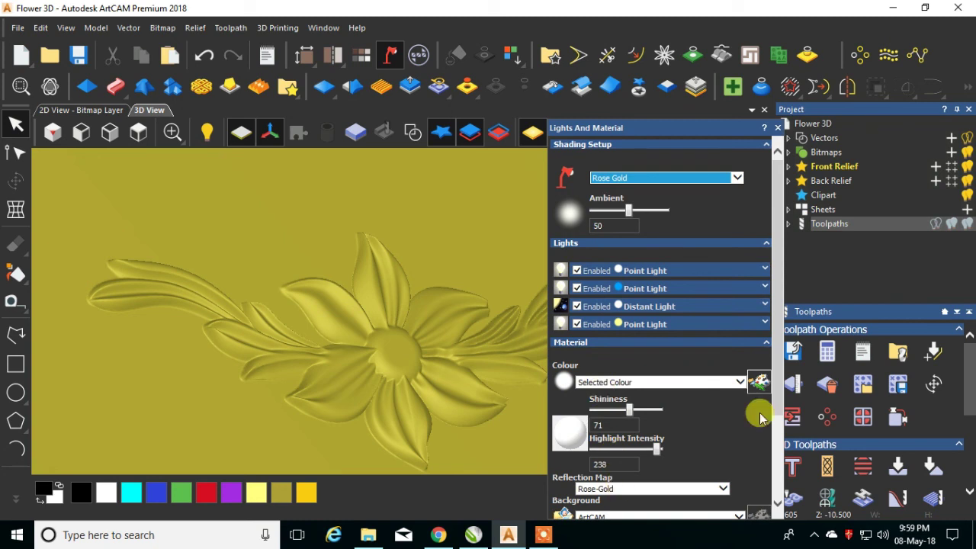
scroll(772, 457, "down", 3)
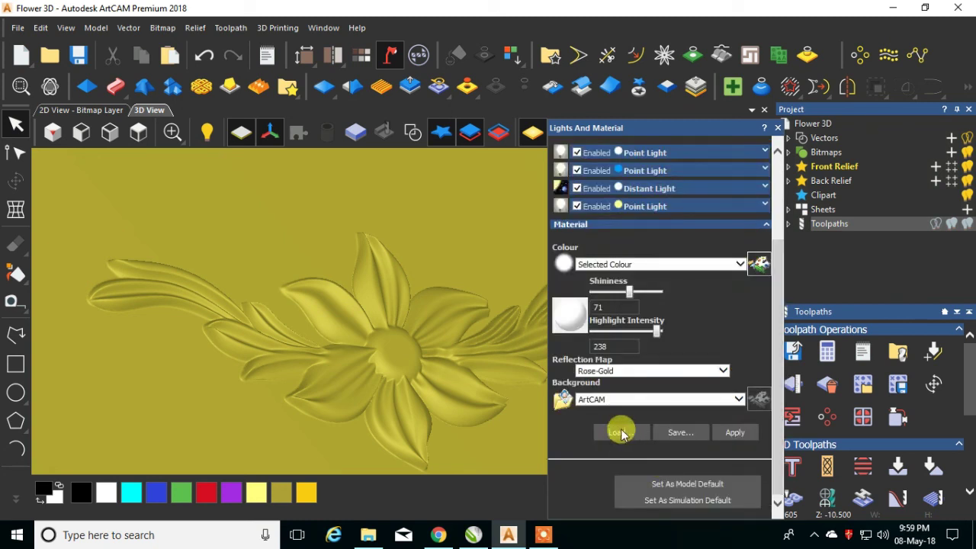
left_click(735, 434)
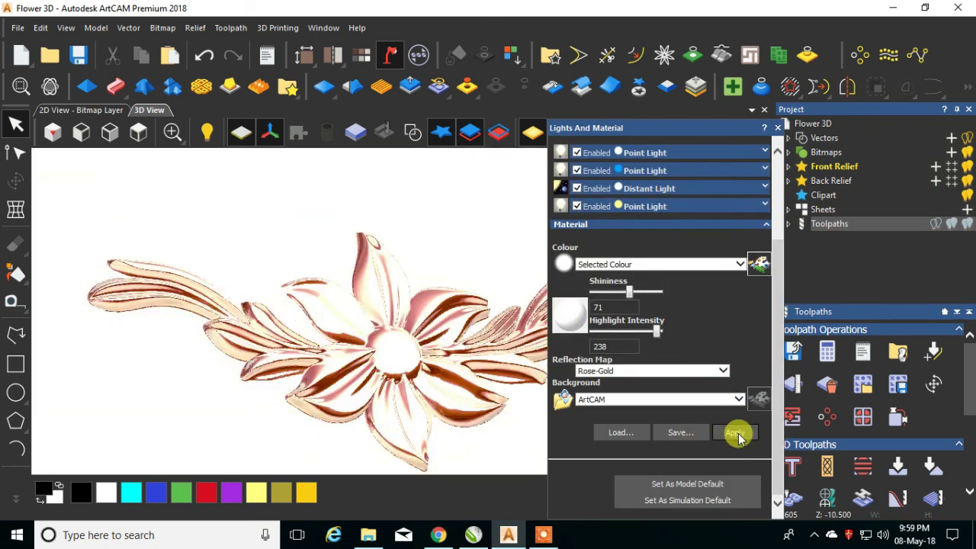
Apply wood 01 horizontal fine as the relief's material colour and close the Lights and Material settings.
left_click(645, 267)
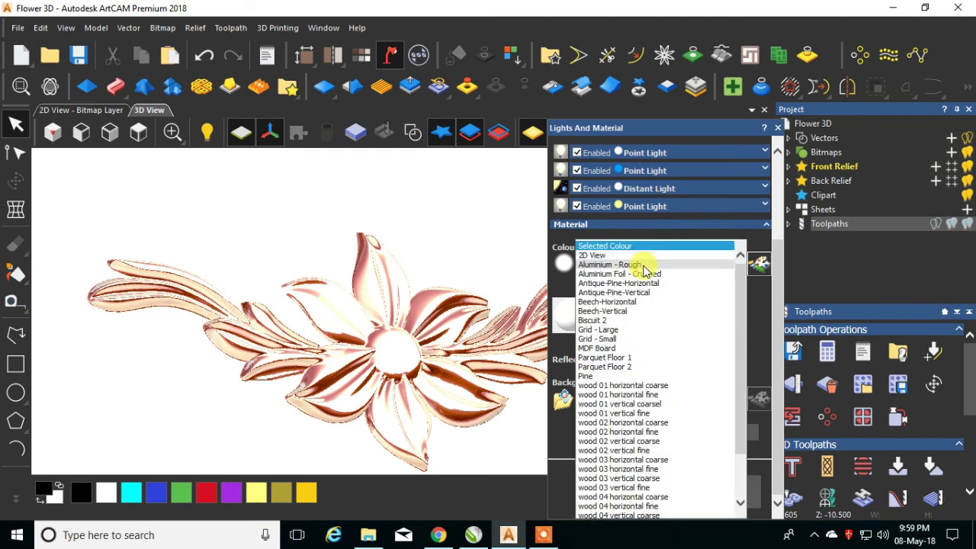
left_click(591, 392)
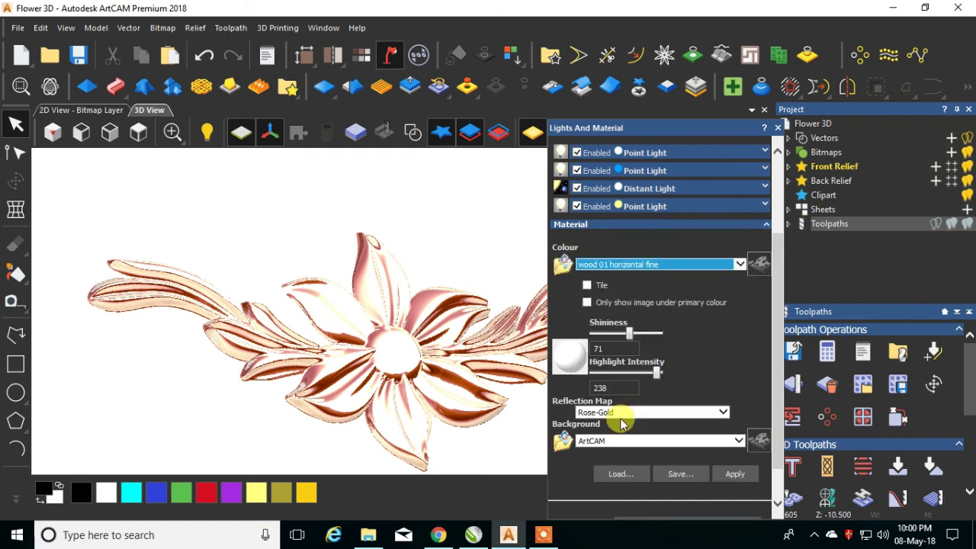
left_click(734, 475)
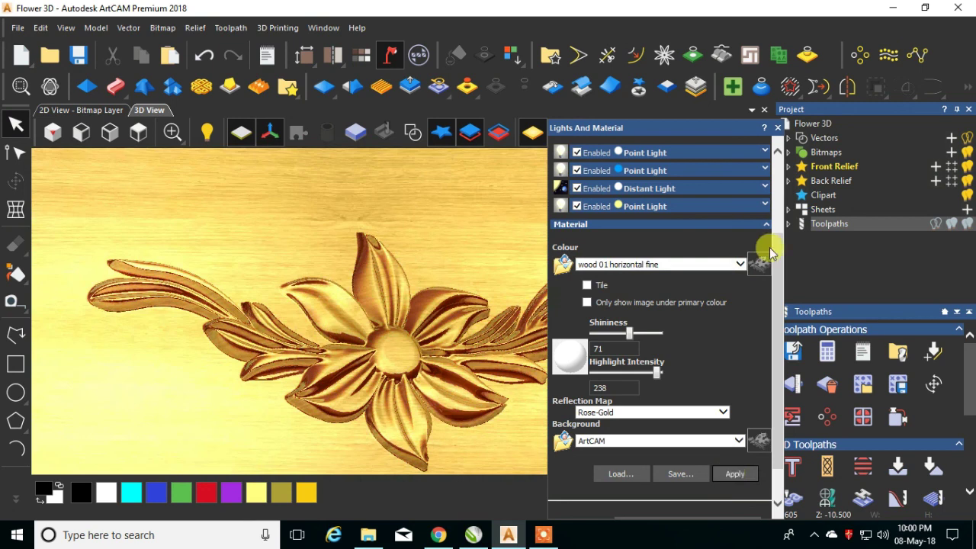
left_click(778, 130)
Examine the wood-finished flower and its leaves from several angles and distances.
left_click_drag(649, 200, 395, 340)
scroll(412, 277, "up", 5)
left_click_drag(412, 278, 442, 316)
scroll(442, 317, "up", 6)
left_click_drag(361, 352, 427, 324)
scroll(372, 330, "down", 4)
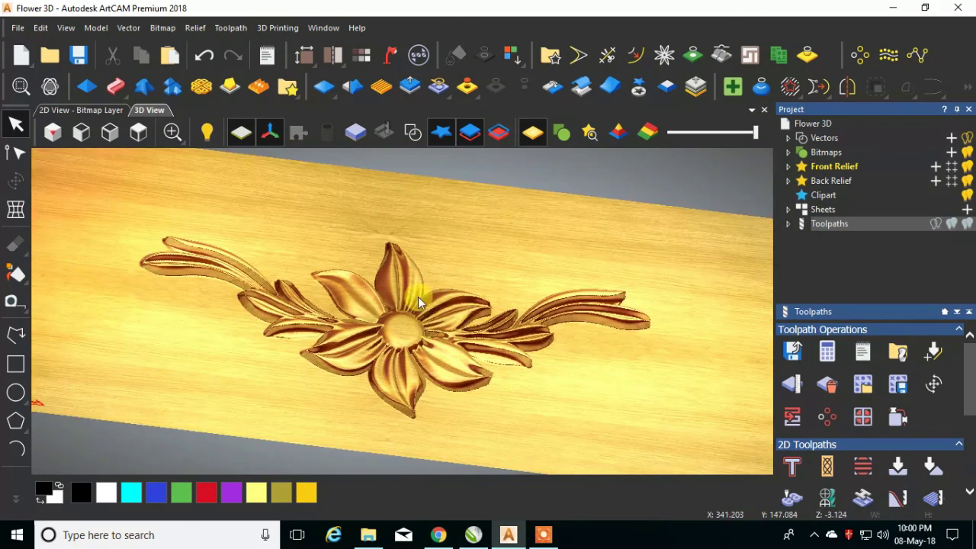
left_click(544, 536)
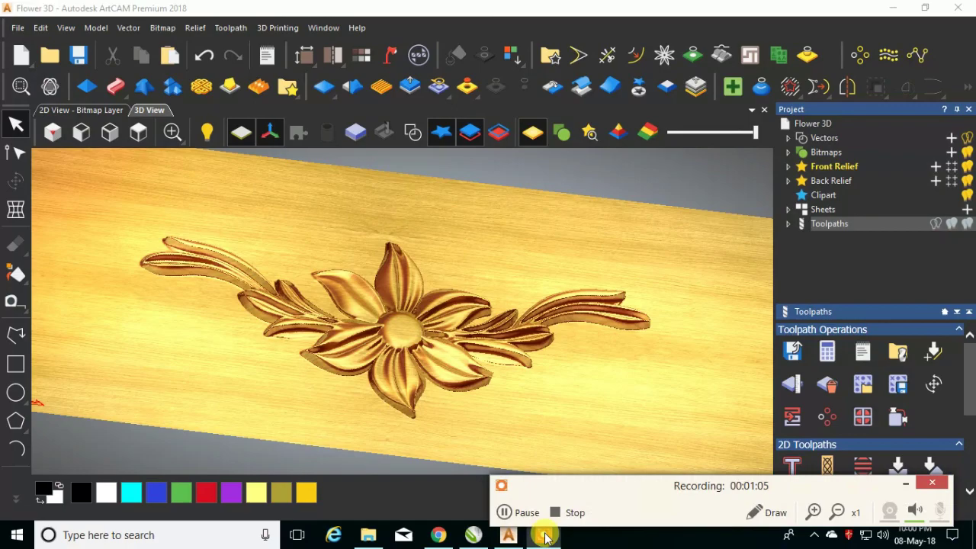